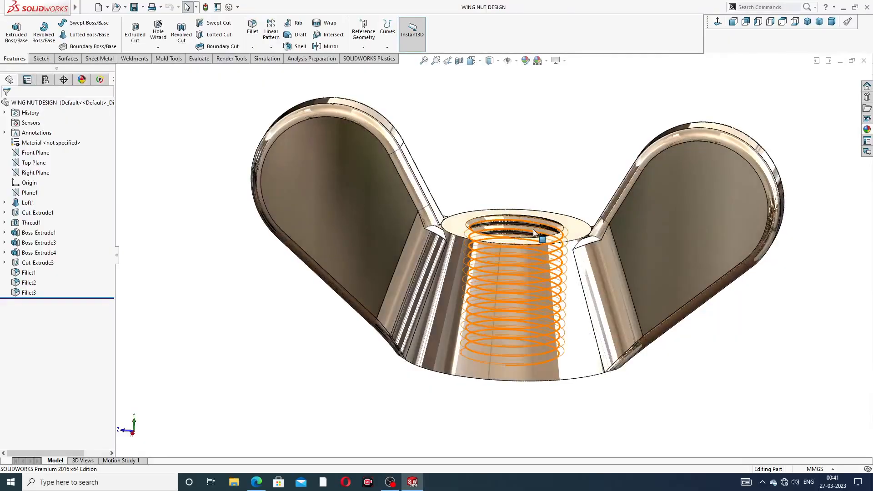
middle_drag(533, 230, 552, 236)
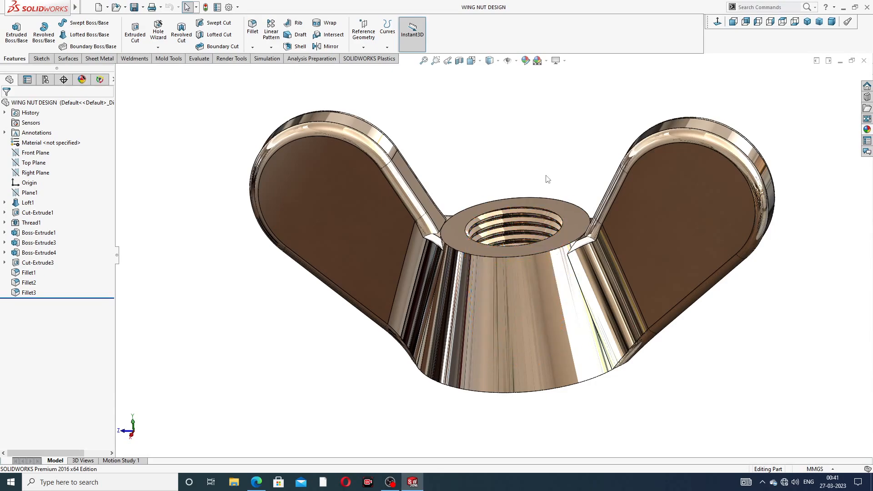
middle_drag(547, 243, 523, 211)
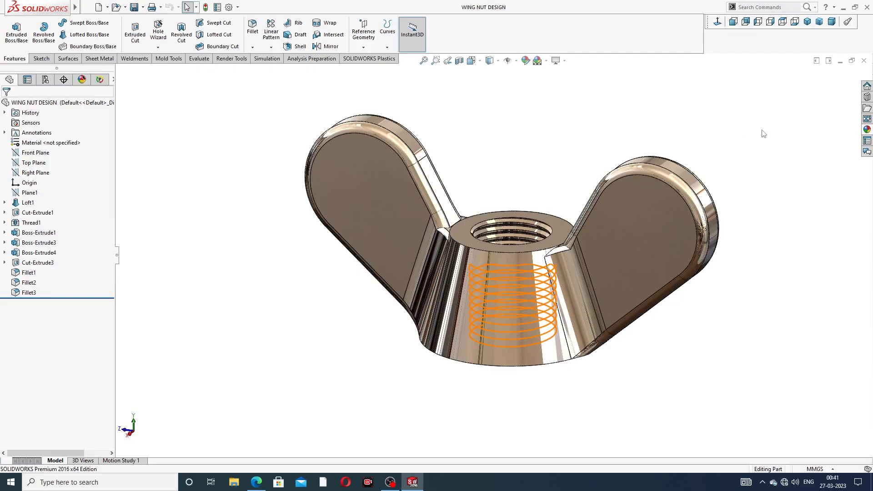
scroll(748, 161, up, 2)
scroll(503, 234, down, 2)
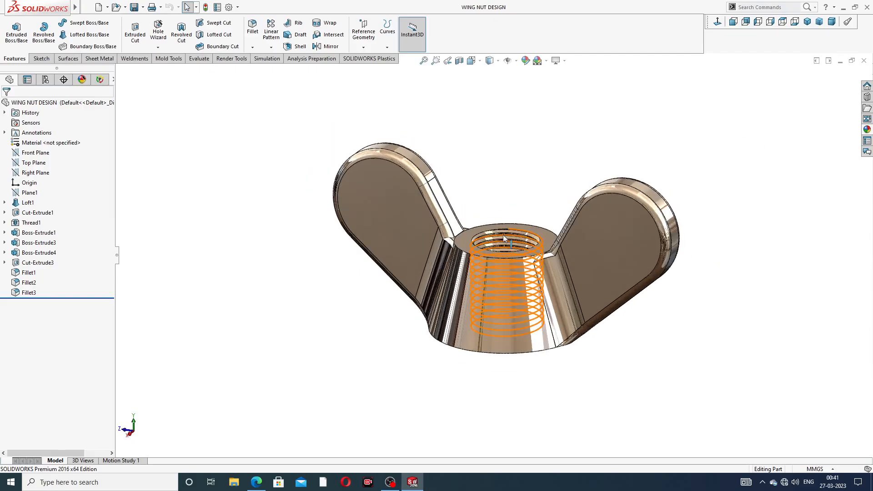
Step: Close the finished wing nut part and create a new part document
click(864, 60)
click(99, 7)
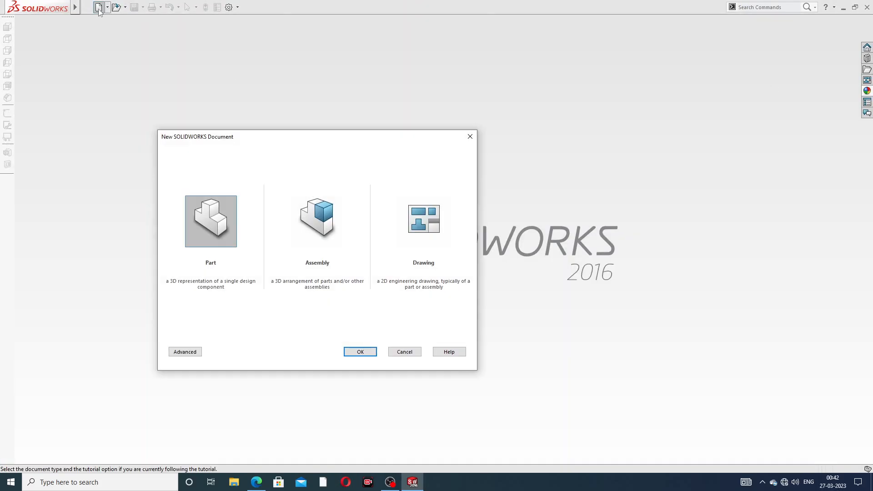
click(359, 352)
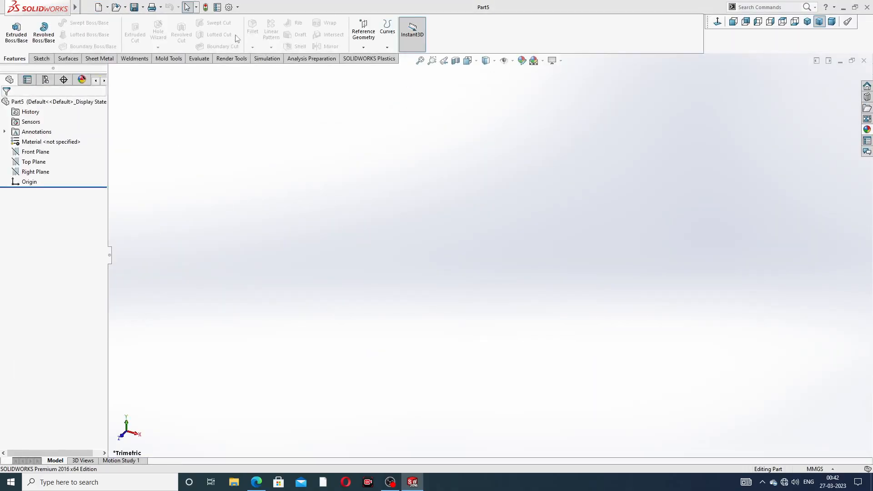
Step: Set the shaded and wireframe image quality resolutions to the highest level and apply the Plain White scene
click(229, 7)
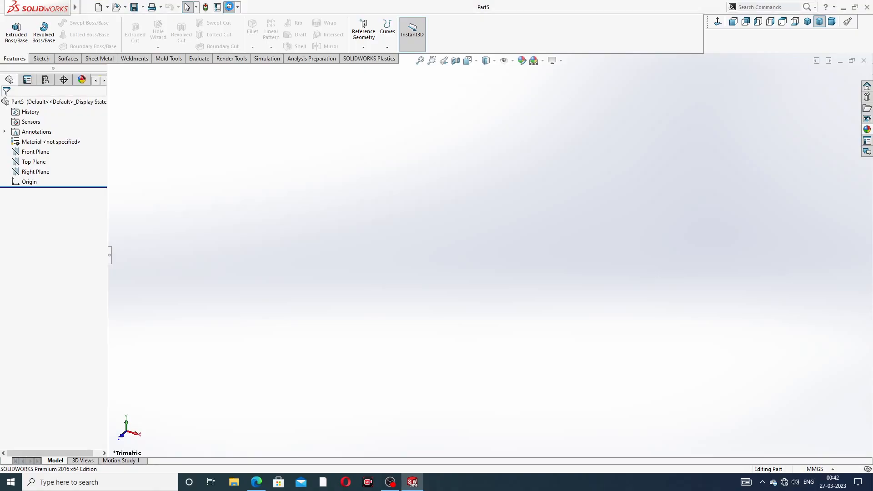
click(331, 88)
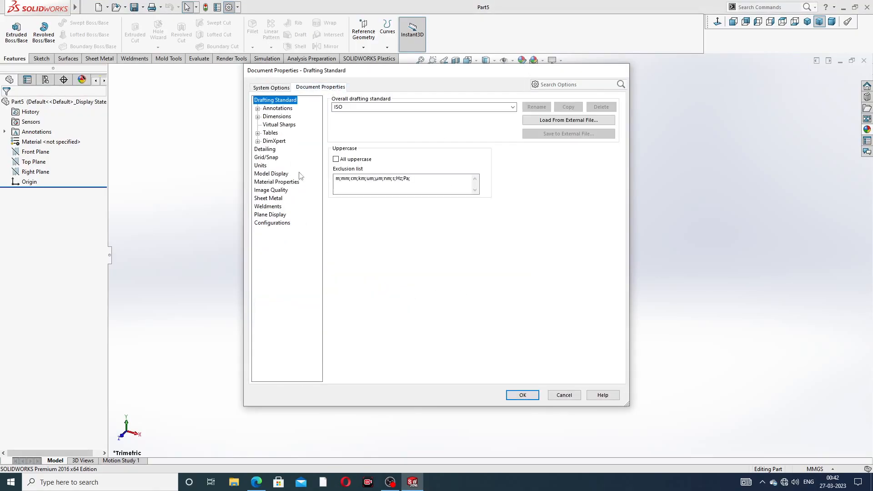
click(272, 190)
drag(408, 113, 501, 113)
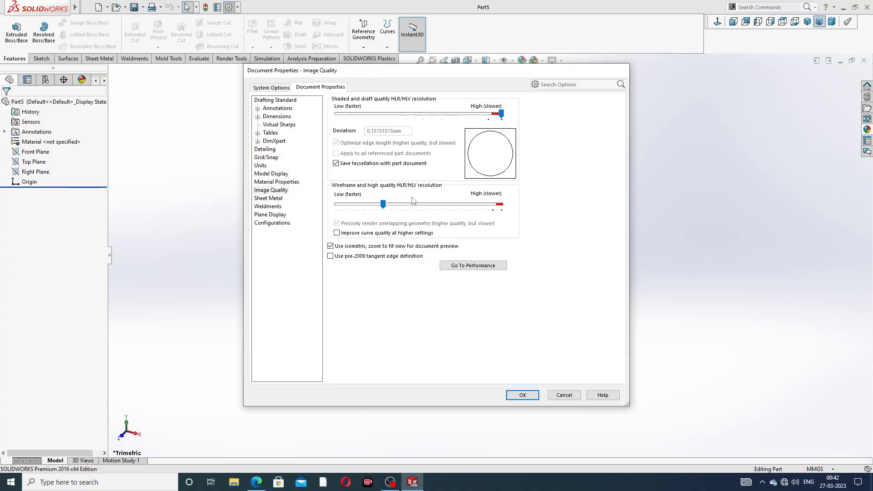
drag(414, 203, 526, 211)
click(523, 395)
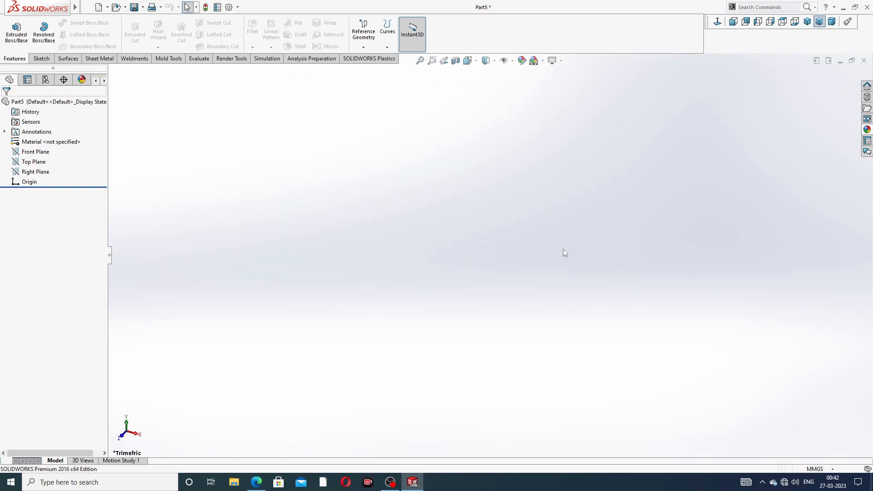
click(543, 61)
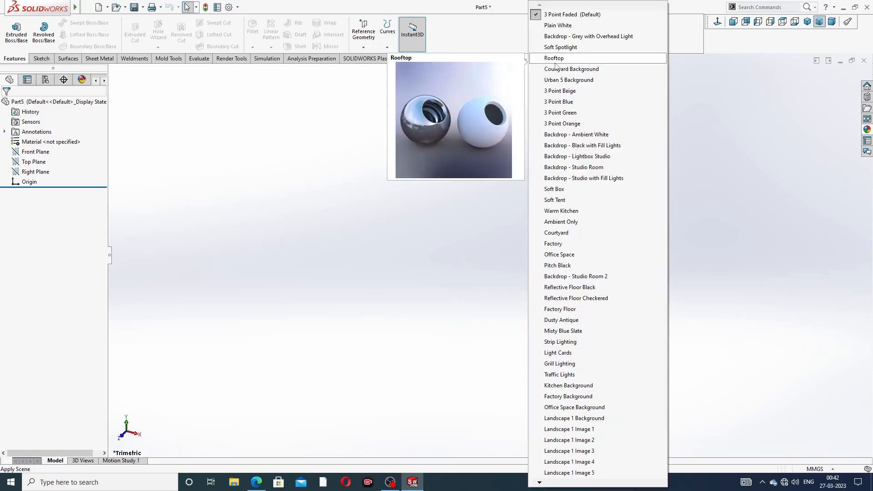
click(570, 26)
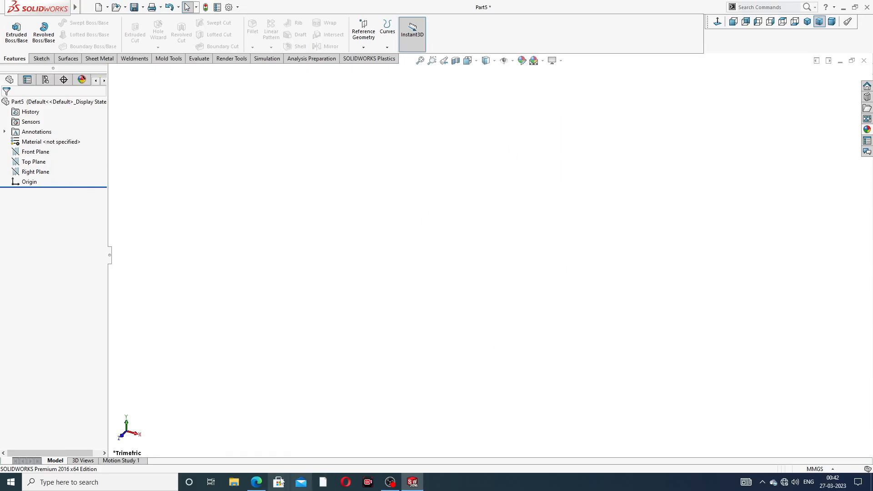
Step: Consult the wing nut drawing PDF and create a reference plane offset 14 mm above the Top Plane
click(257, 482)
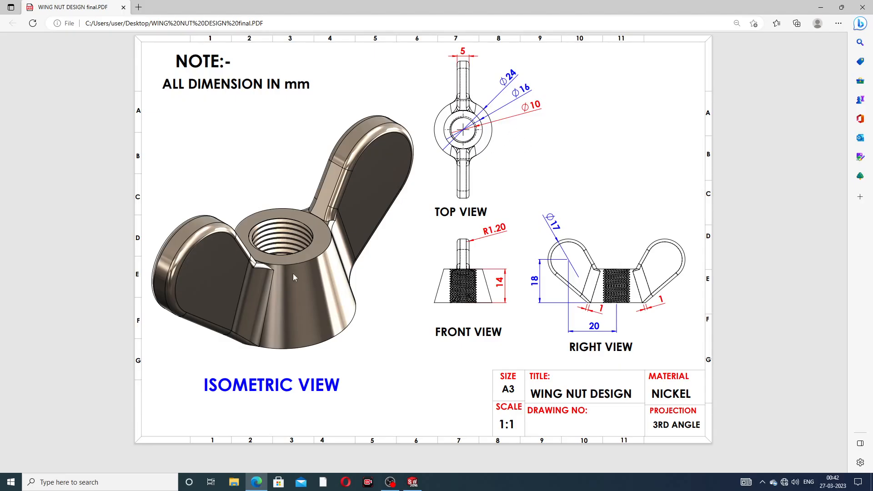
click(257, 484)
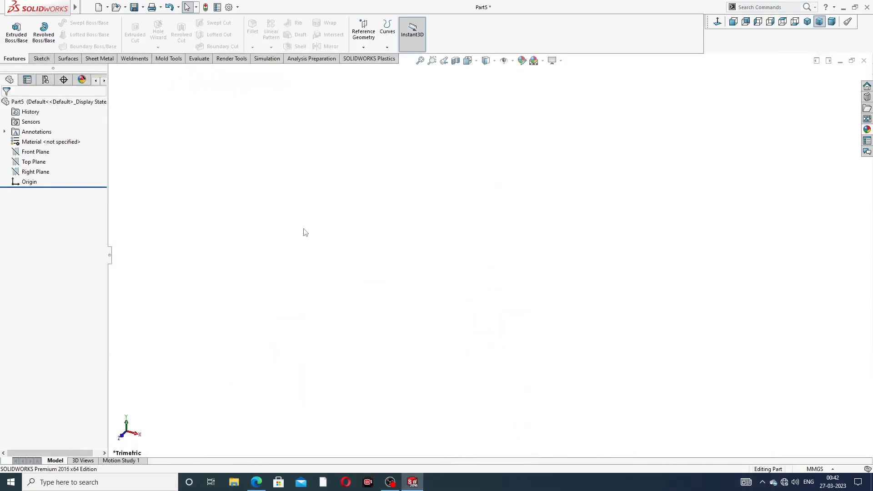
click(41, 162)
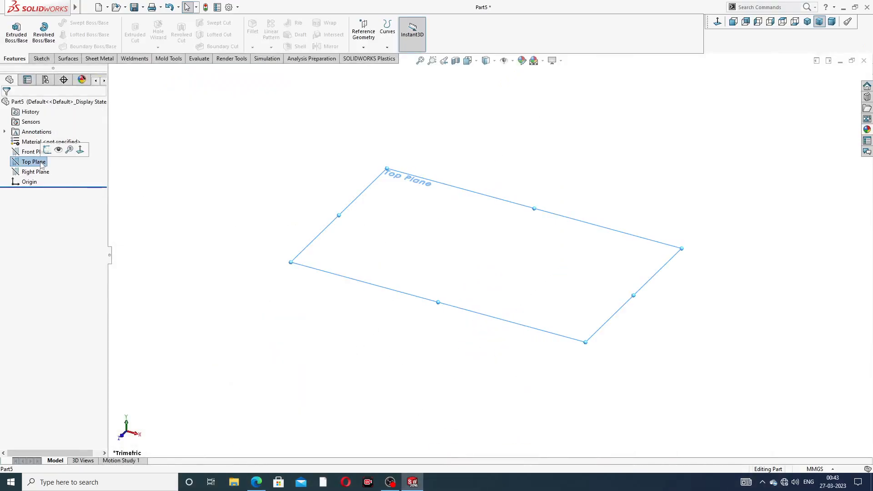
click(362, 48)
click(373, 59)
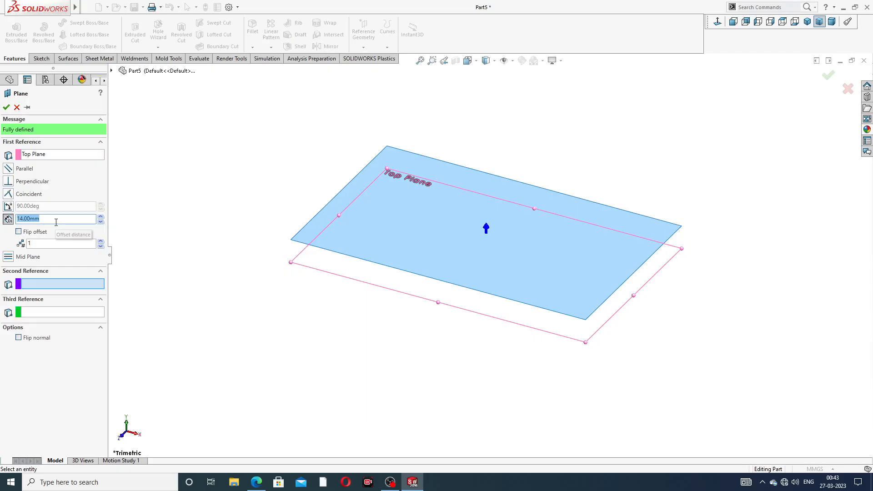
click(257, 482)
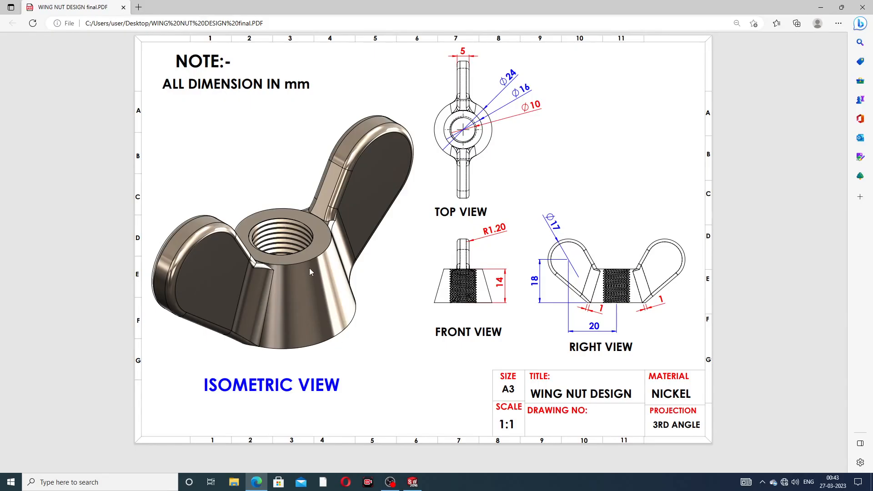
click(256, 482)
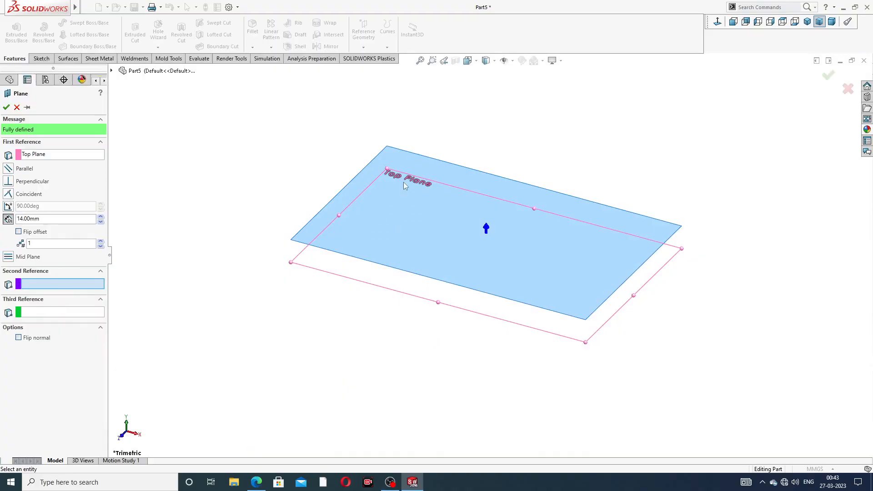
click(7, 108)
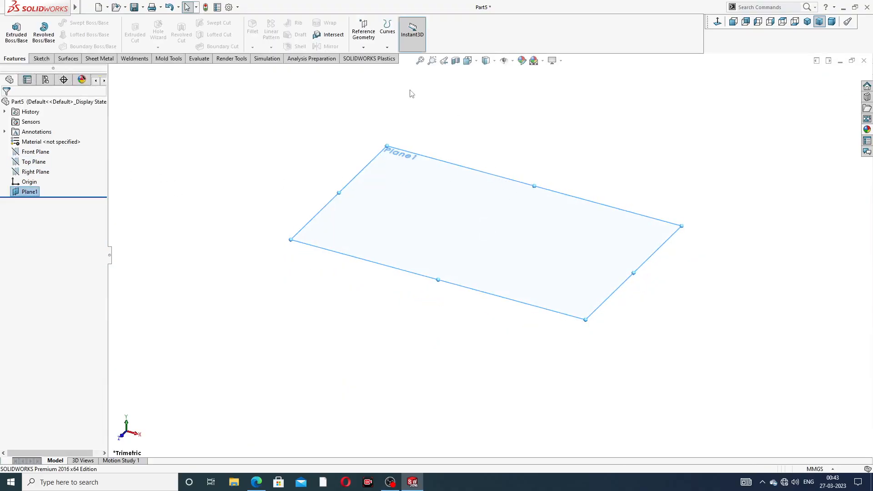
Step: Start a sketch on the Top Plane and draw a circle about 97 mm in diameter centred on the origin
click(41, 163)
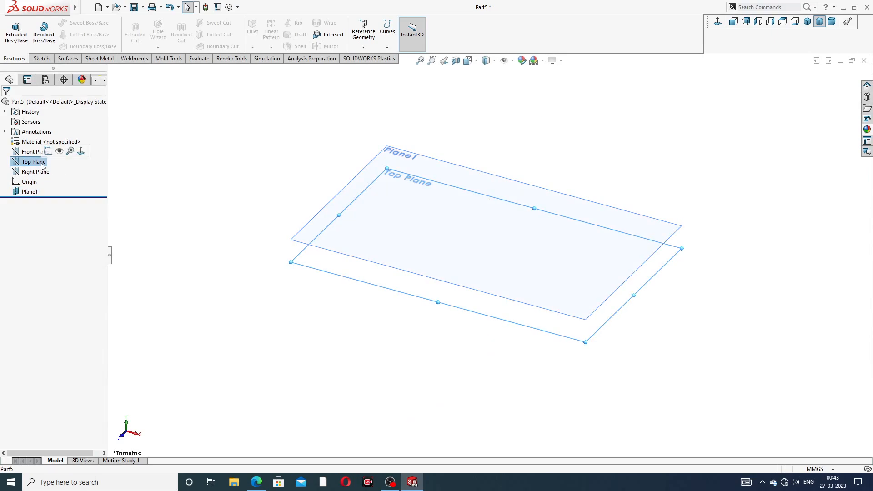
click(48, 151)
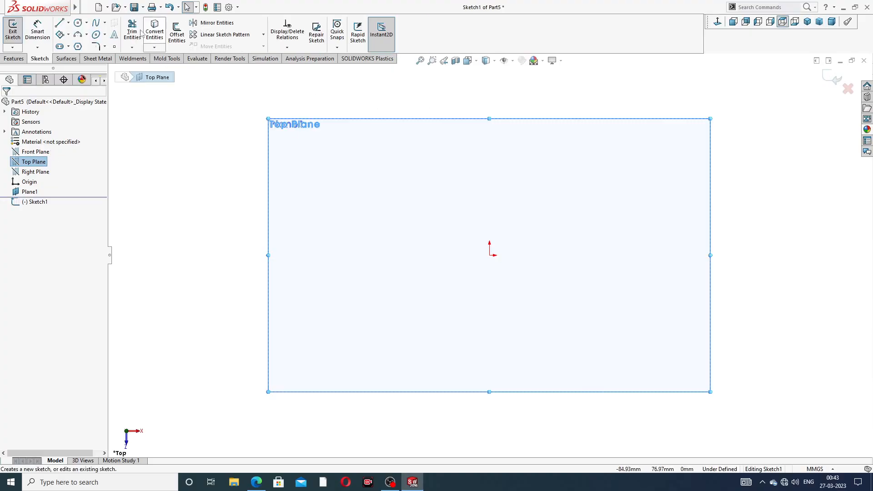
click(78, 23)
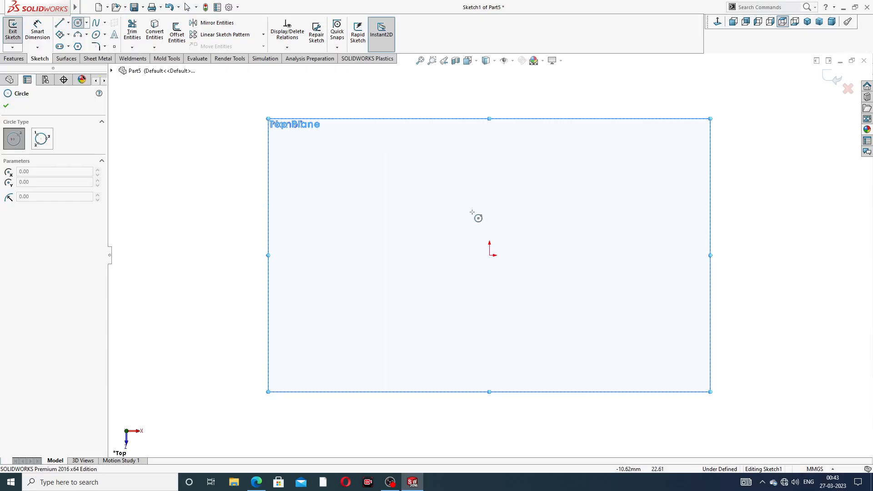
click(490, 254)
click(542, 150)
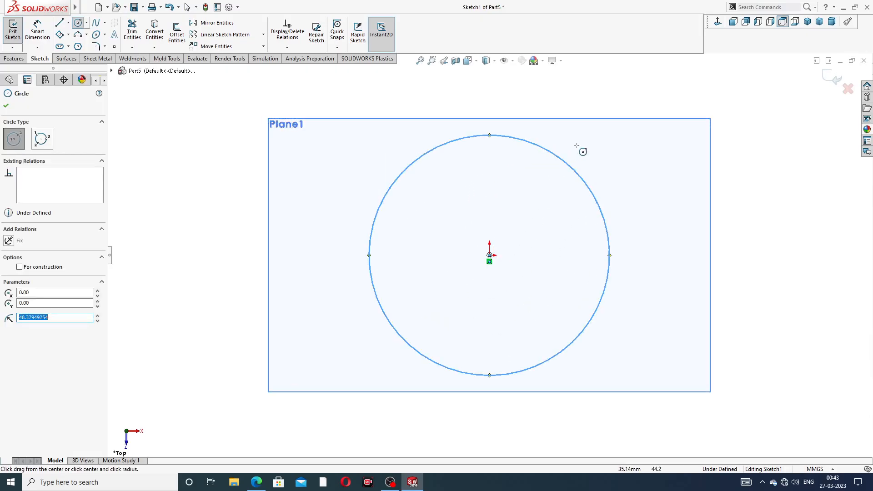
right_click(582, 148)
click(616, 155)
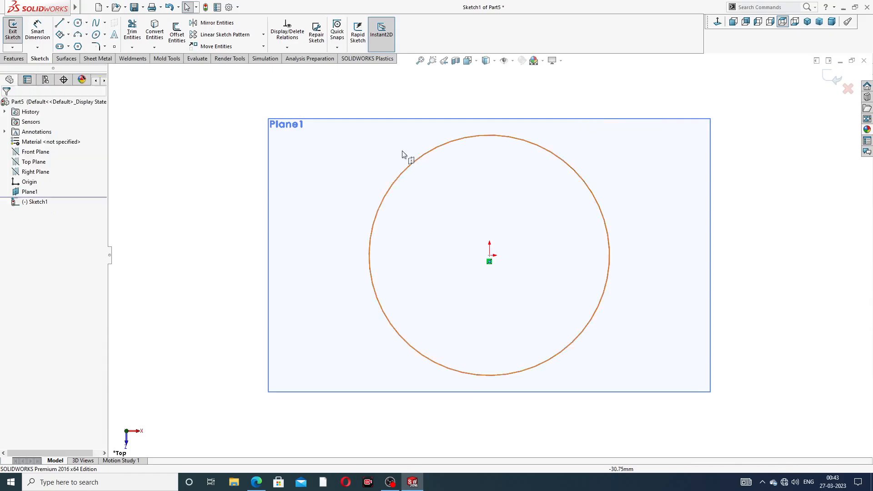
Step: Dimension the circle's diameter to 24 mm and exit the sketch
click(37, 31)
click(557, 152)
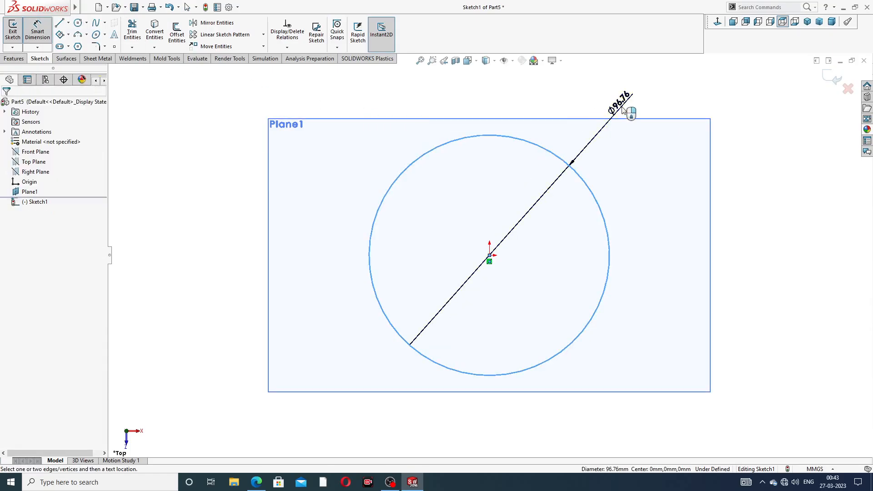
click(628, 112)
text(24)
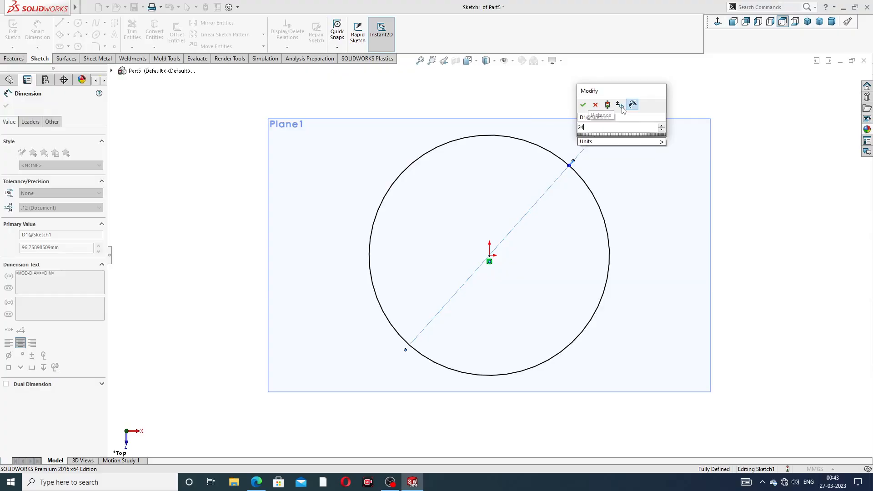
key(Return)
scroll(638, 169, up, 7)
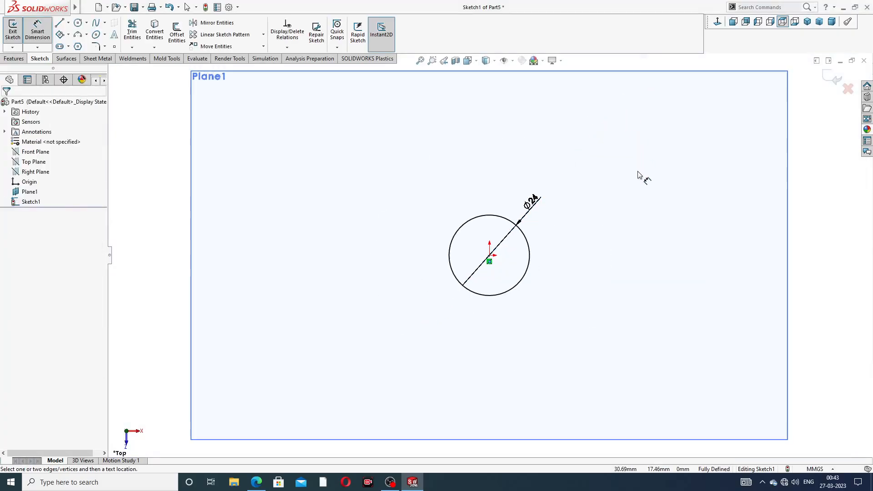
middle_drag(584, 237, 579, 153)
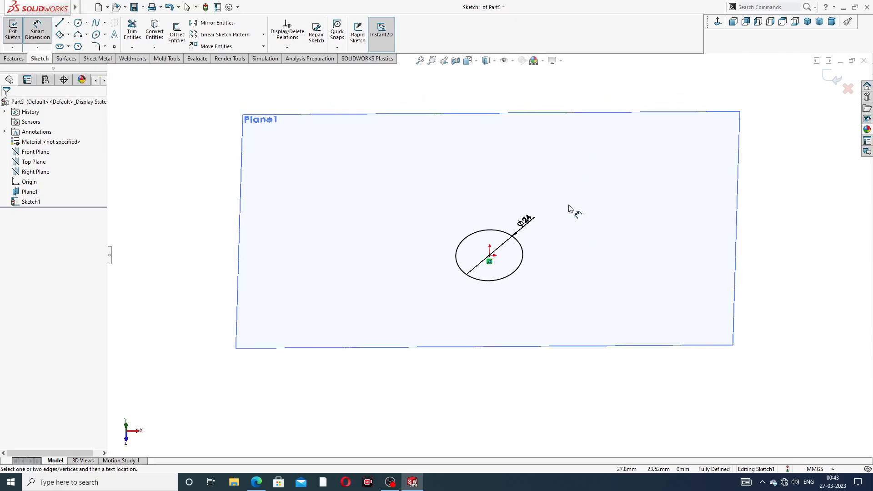
middle_drag(571, 209, 721, 107)
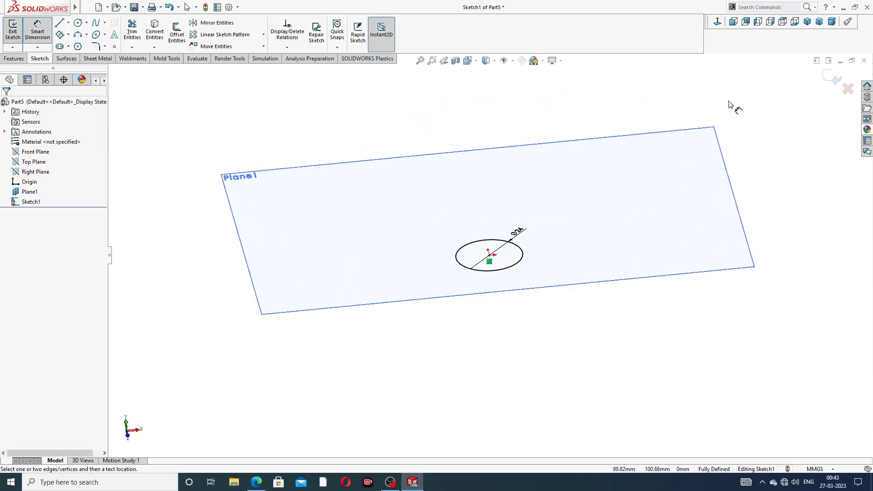
right_click(730, 101)
click(754, 129)
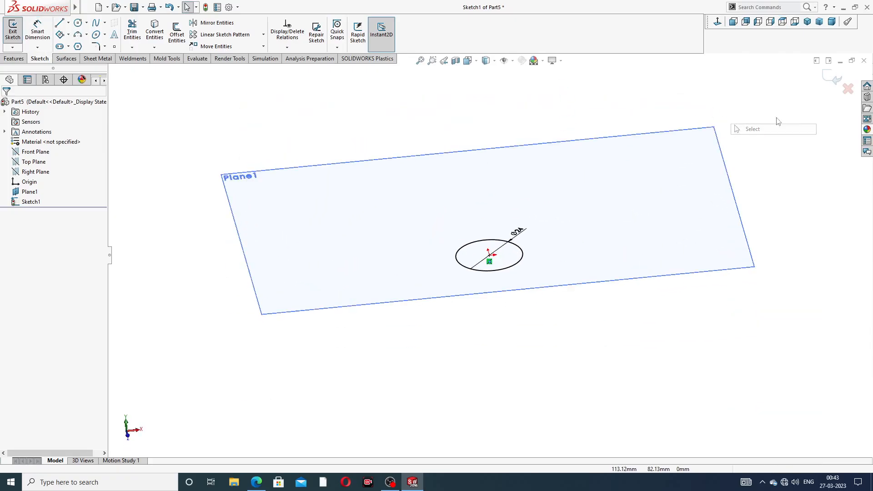
click(836, 78)
Step: Start a sketch on the offset plane and draw a circle about 16 mm in diameter centred on the origin
middle_drag(503, 254, 483, 246)
scroll(488, 245, down, 3)
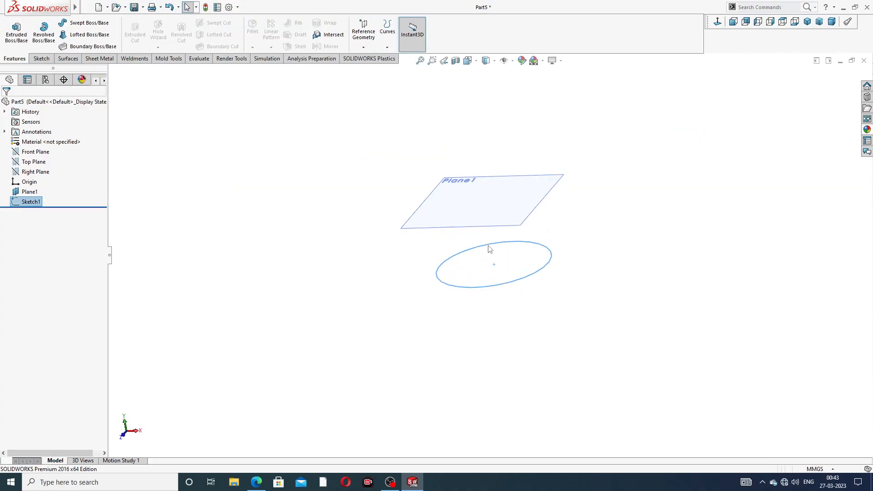
click(507, 227)
click(541, 199)
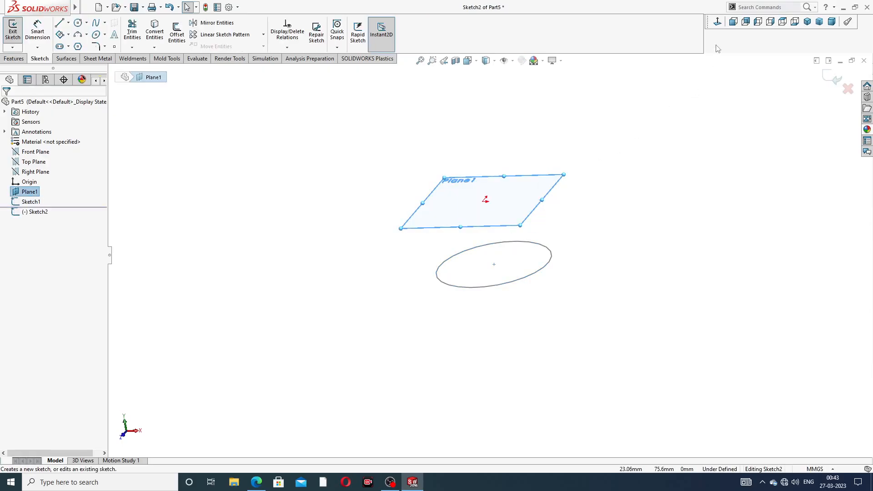
click(718, 22)
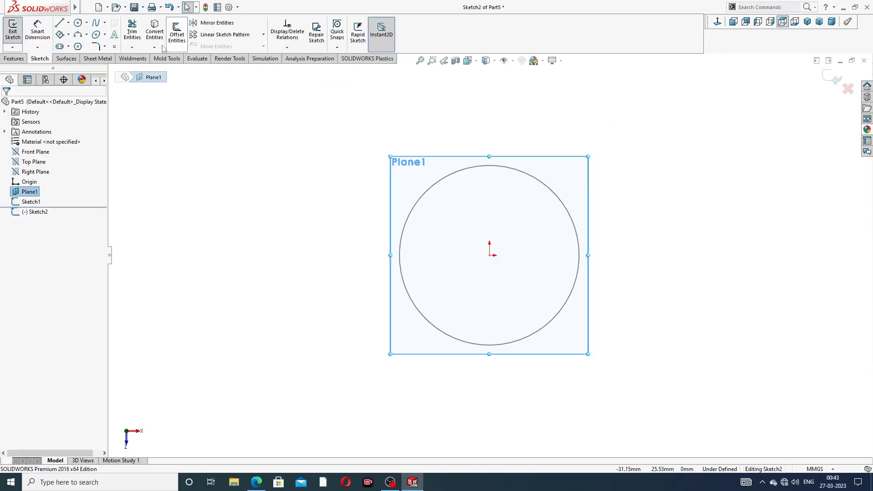
click(86, 22)
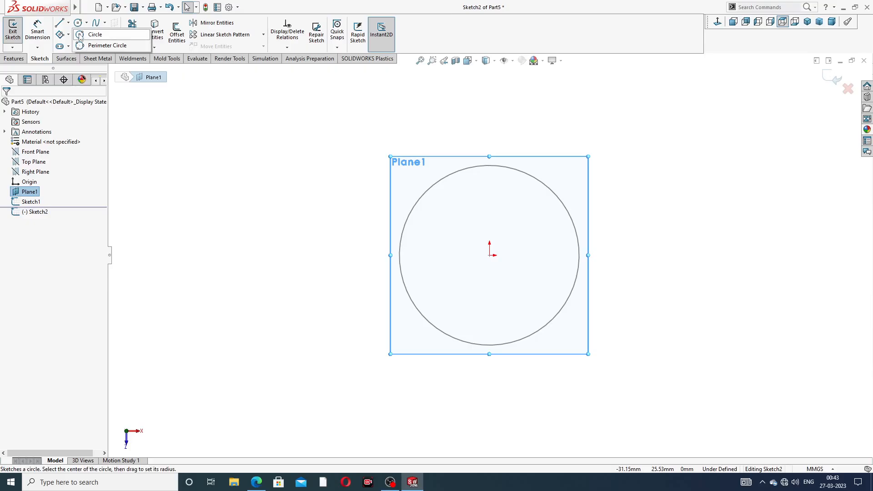
click(94, 35)
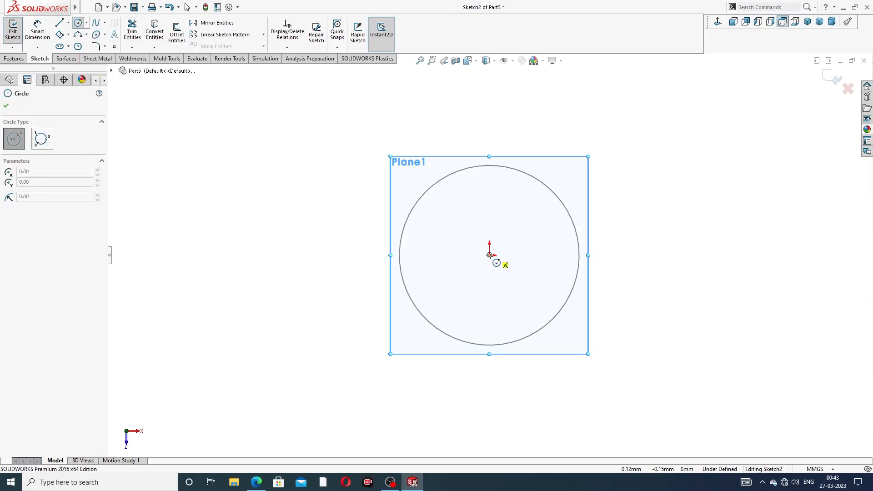
click(489, 255)
click(502, 197)
right_click(578, 130)
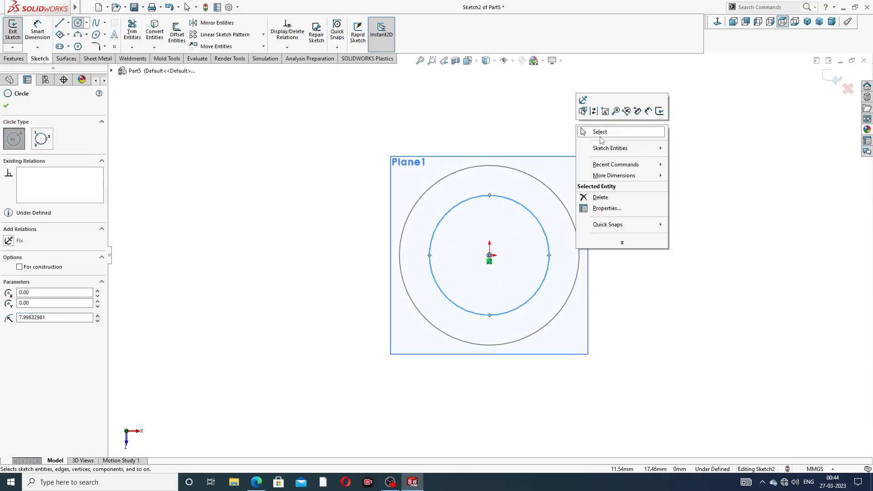
click(600, 129)
Step: Dimension the new circle's diameter to 16 mm and exit the sketch
click(38, 31)
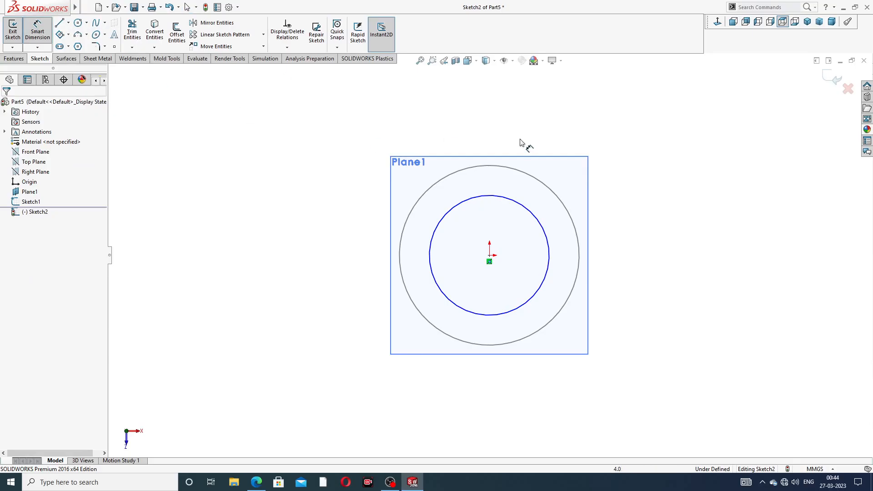
click(512, 200)
click(614, 152)
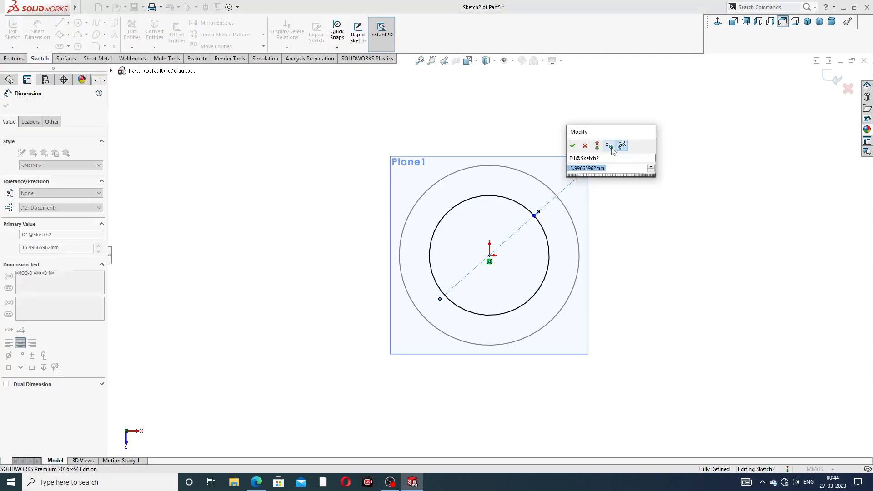
text(16)
key(Return)
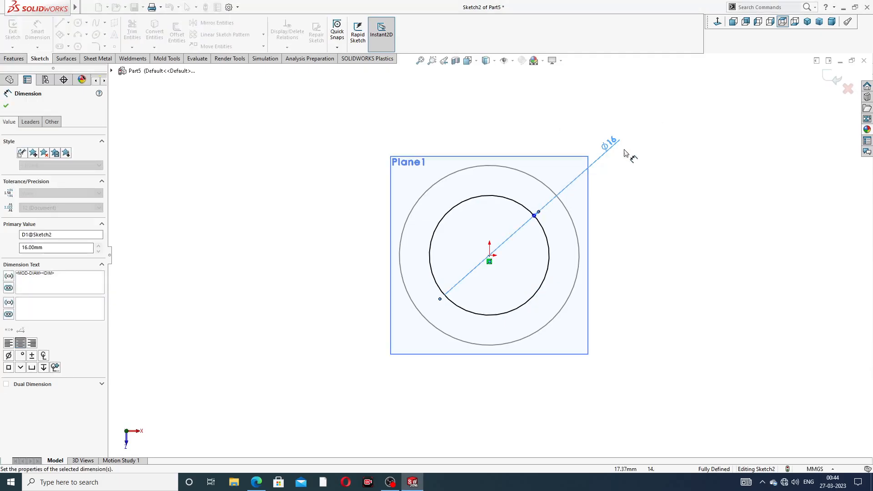
key(Escape)
right_click(673, 108)
click(697, 135)
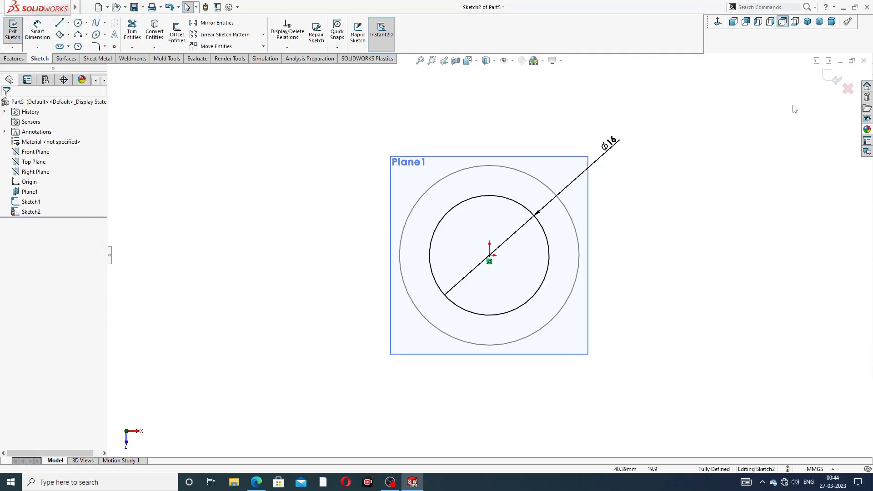
click(835, 85)
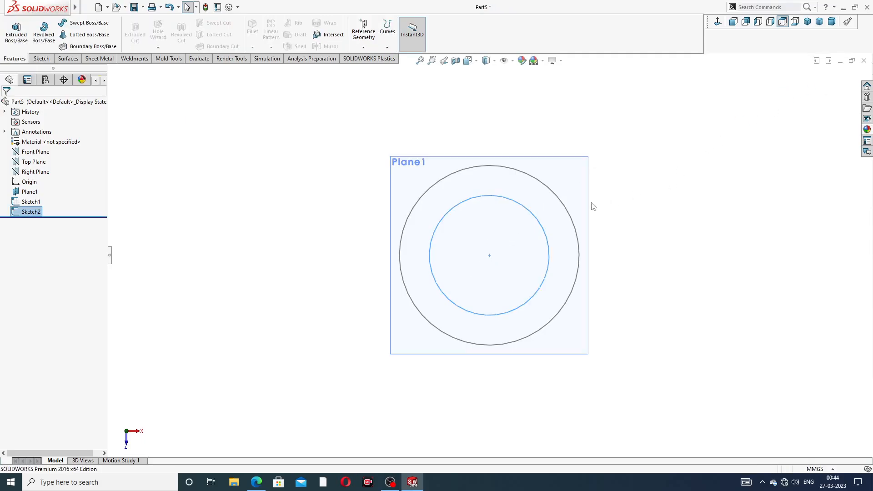
Step: Start a Lofted Boss/Base with the upper 16 mm circle and the lower 24 mm circle as profiles
middle_drag(561, 224, 598, 122)
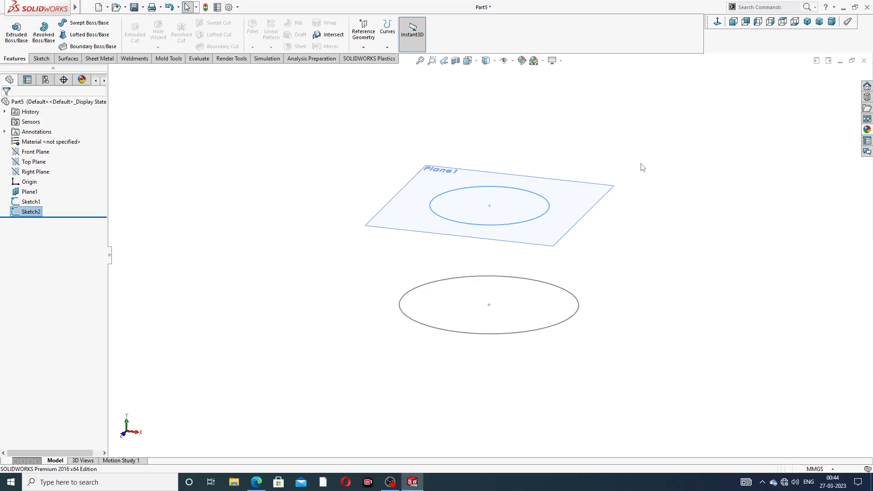
middle_drag(584, 257, 595, 232)
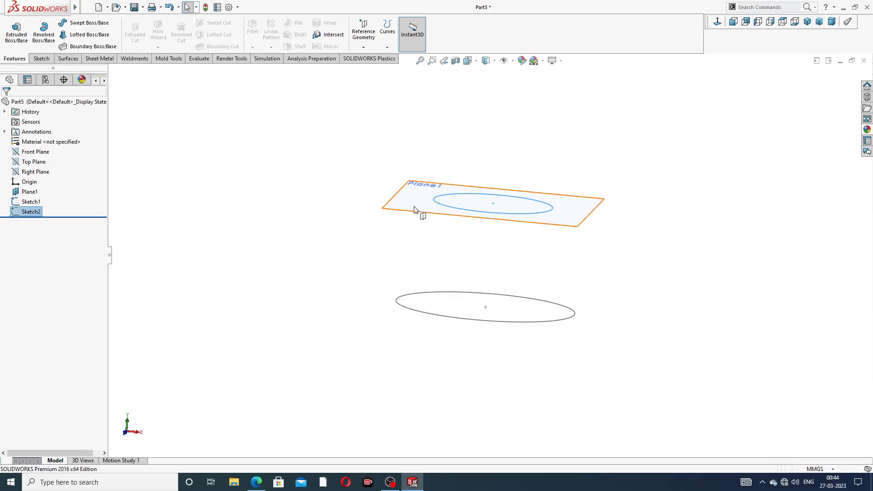
middle_drag(329, 171, 329, 195)
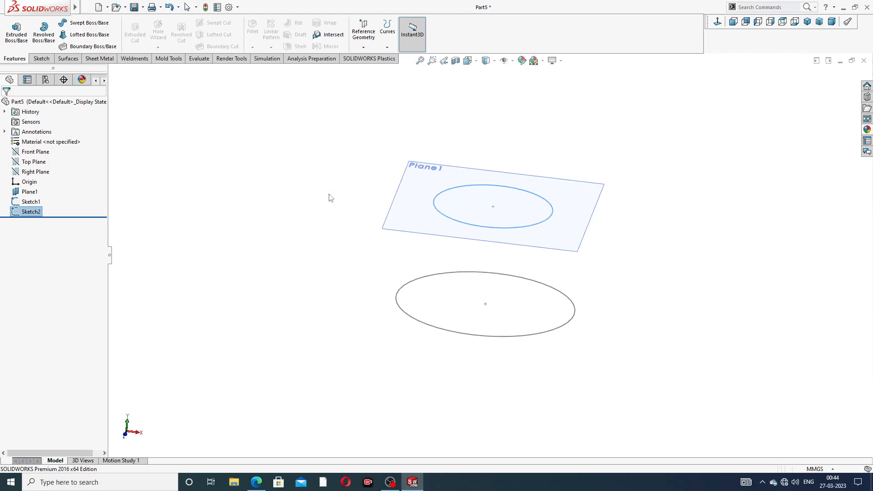
click(88, 36)
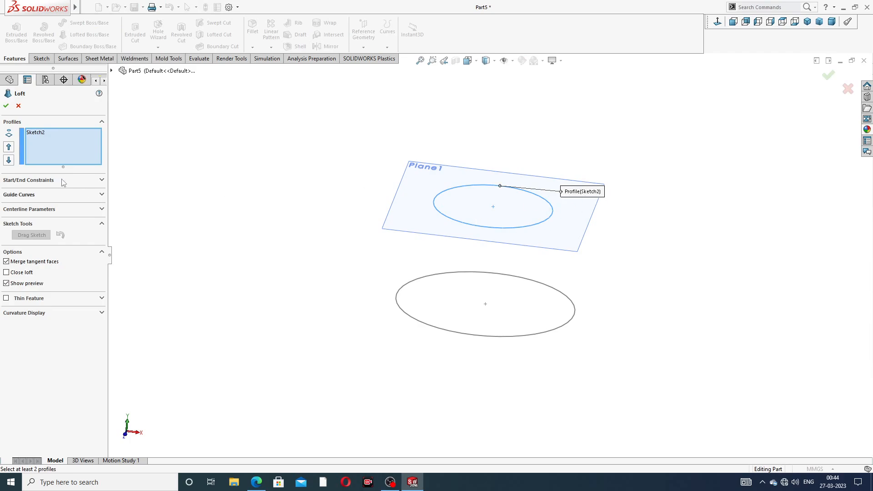
click(426, 328)
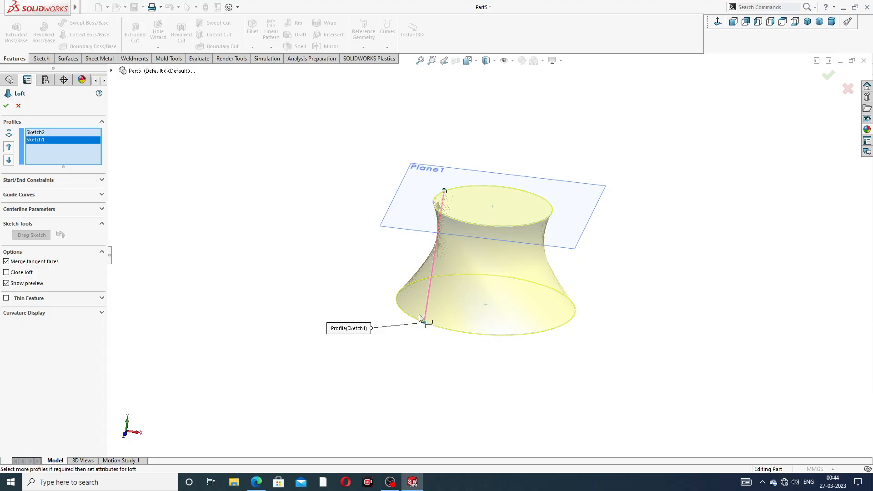
Step: Align the loft connector points on both circles to remove the twist and create the tapered body
drag(420, 315, 396, 297)
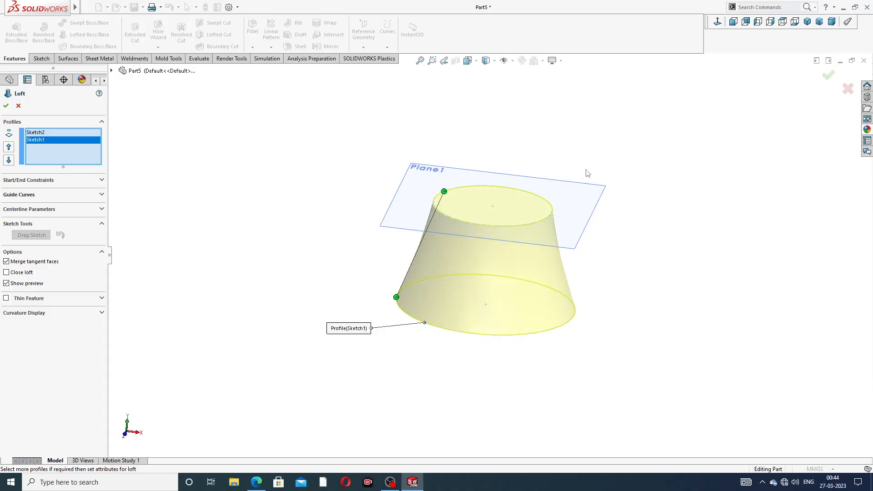
mouse_move(509, 216)
middle_down()
mouse_move(497, 179)
mouse_move(537, 197)
mouse_move(530, 201)
middle_up()
drag(402, 304, 385, 283)
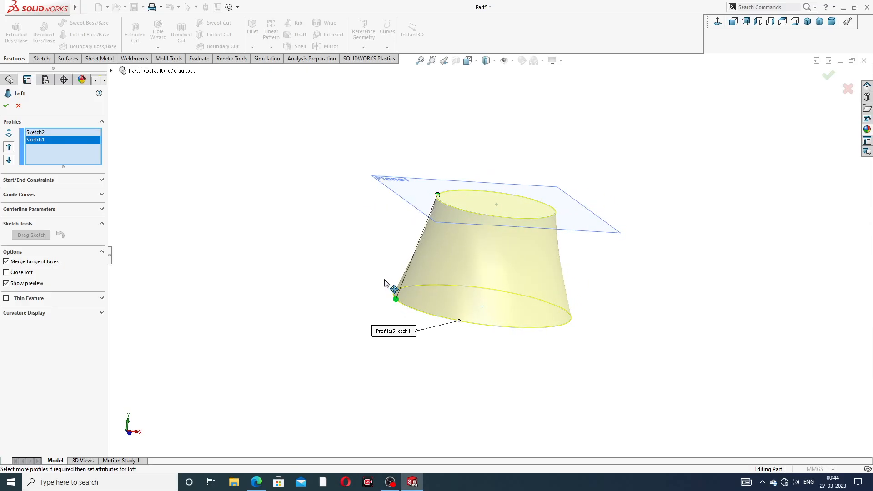
drag(437, 195, 441, 202)
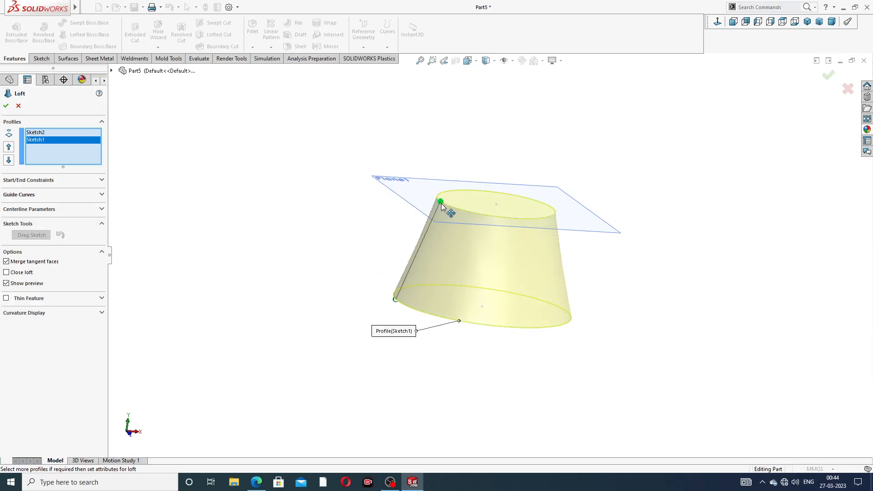
middle_drag(603, 188, 504, 246)
scroll(471, 256, down, 4)
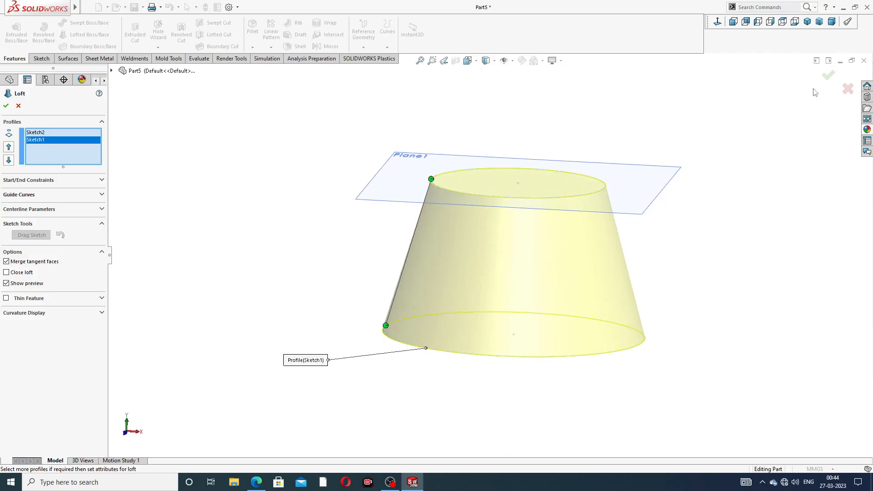
click(828, 76)
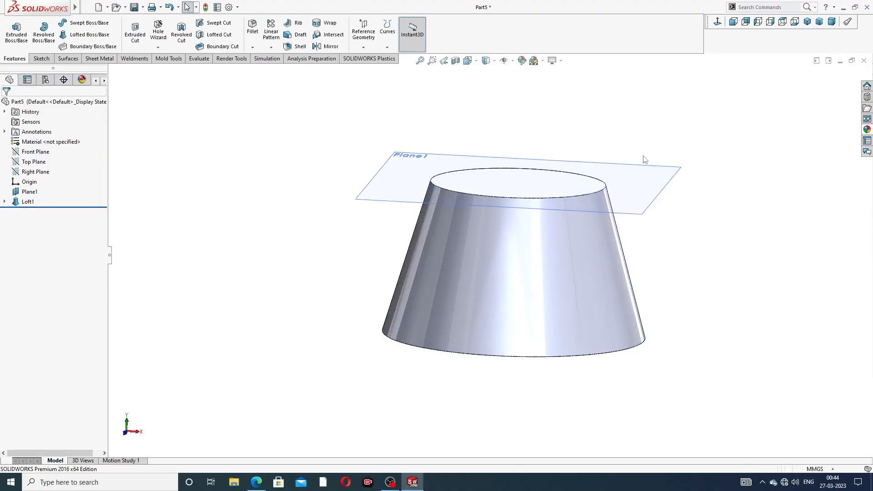
Step: Hide the offset reference plane at the top of the tapered body
click(649, 214)
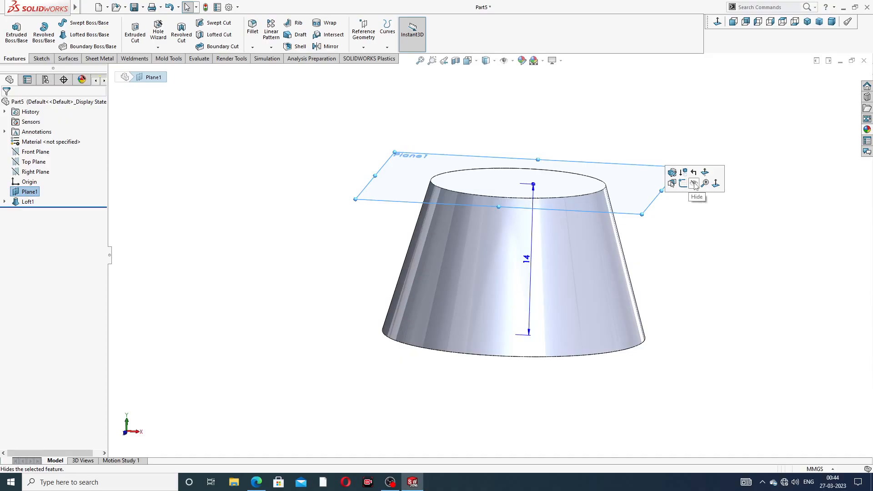
click(687, 182)
middle_drag(561, 263, 542, 263)
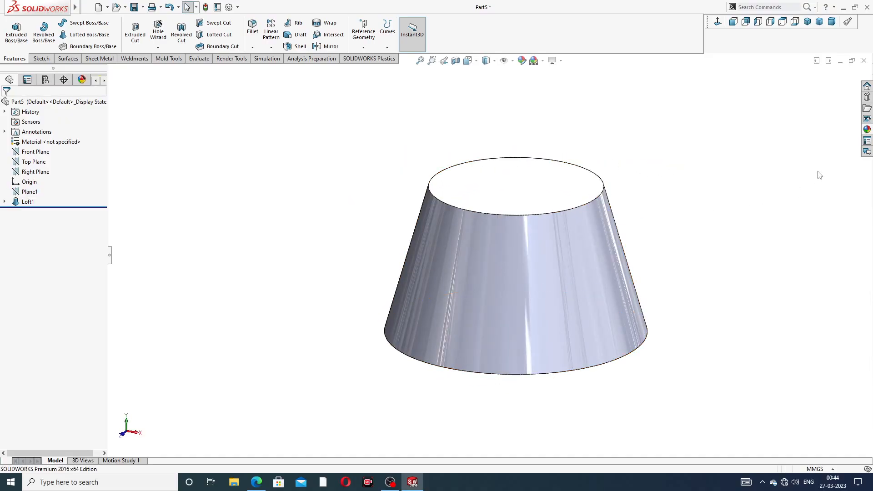
click(868, 130)
Step: Start a sketch on the body's bottom face and draw a circle about 10.3 mm in diameter centred on the origin
middle_drag(546, 245, 544, 153)
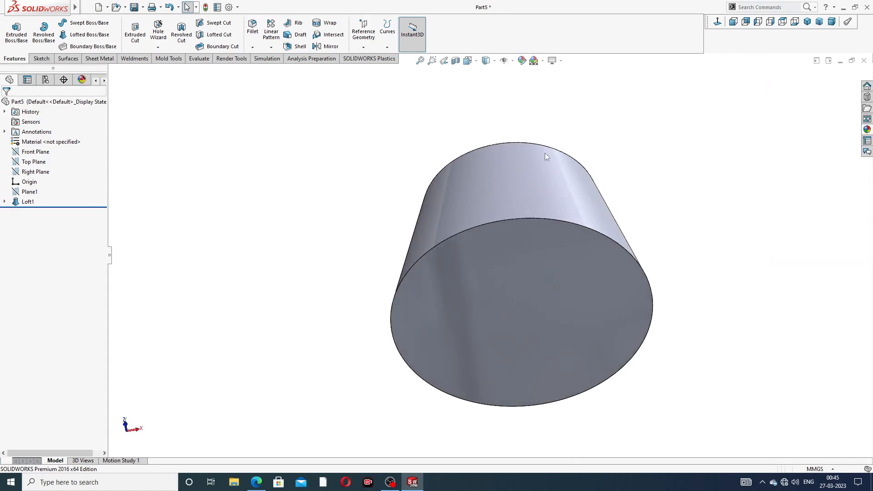
click(539, 242)
click(576, 214)
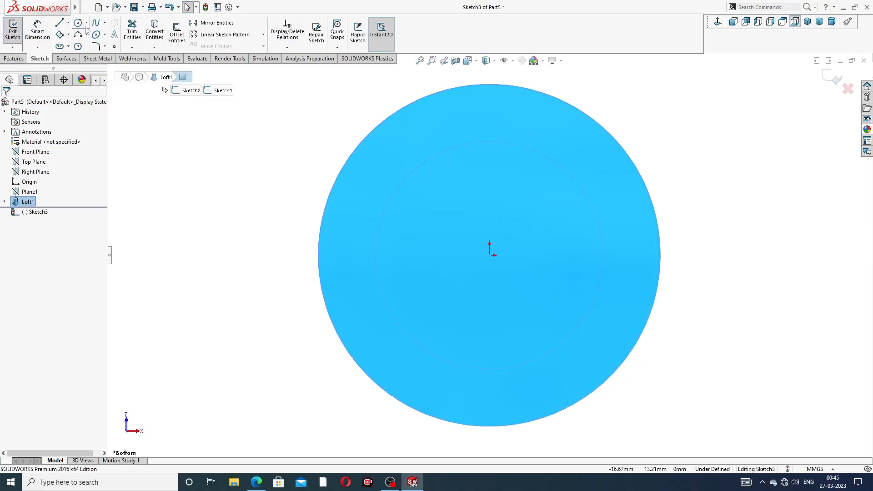
click(77, 24)
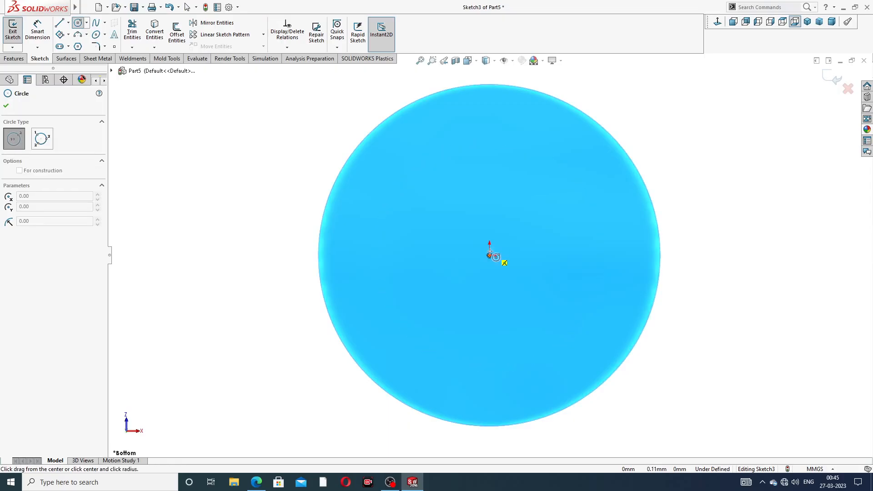
click(490, 255)
click(503, 183)
right_click(510, 143)
click(523, 181)
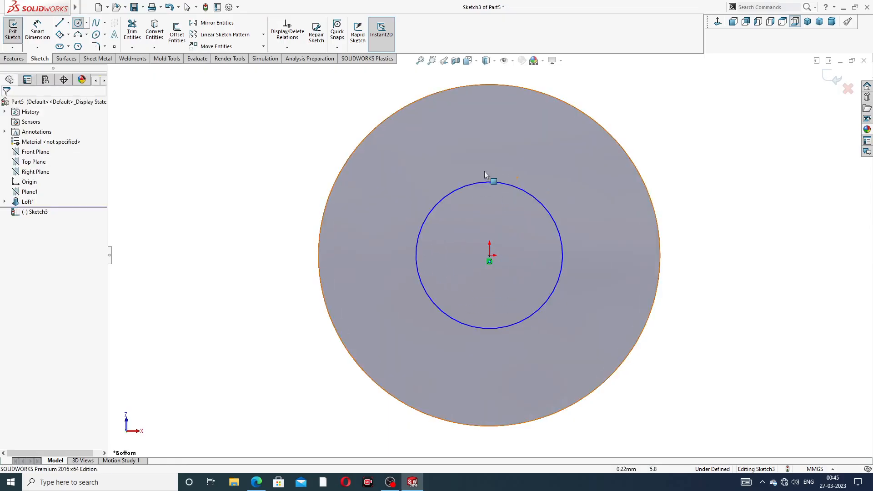
Step: Dimension the bottom-face circle's diameter to 10 mm
click(37, 31)
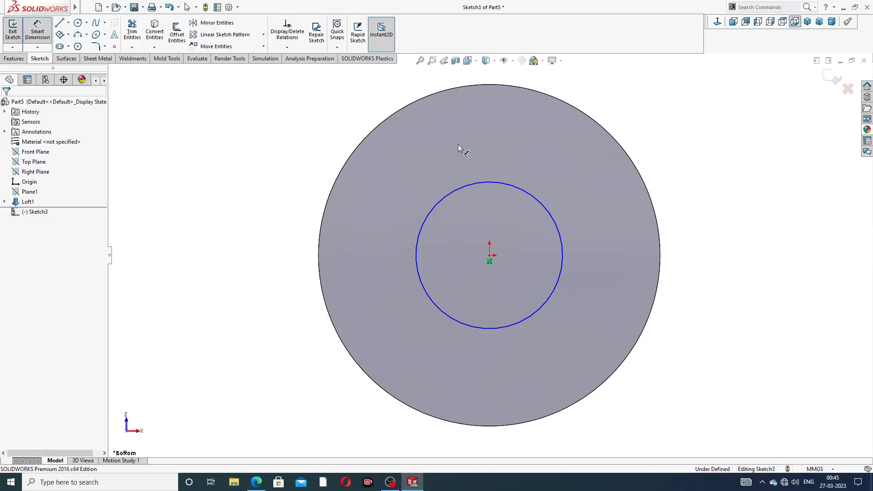
click(522, 191)
click(669, 152)
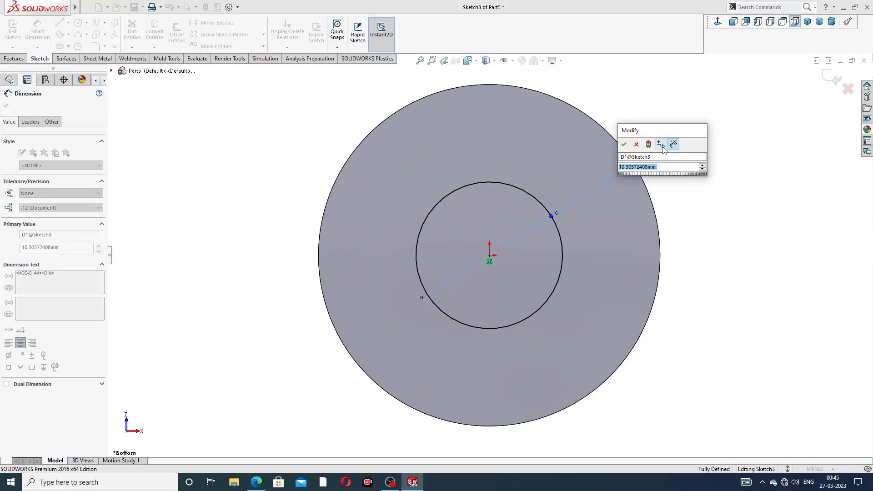
text(10)
key(Return)
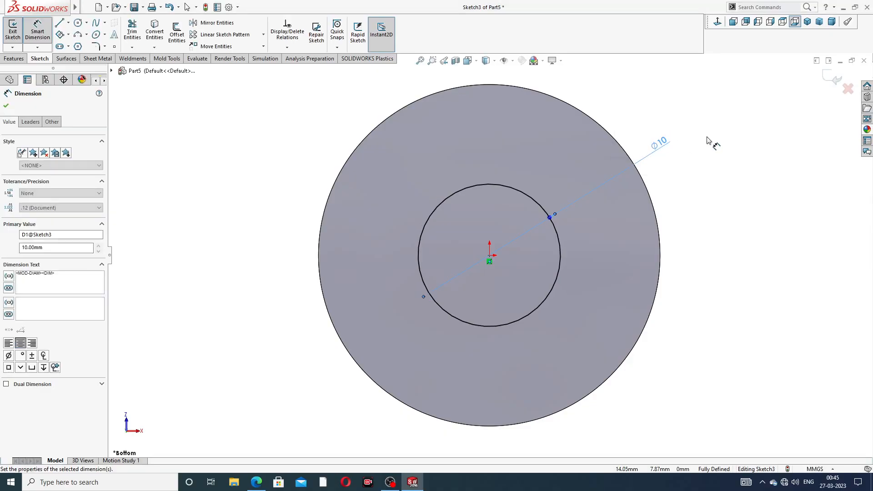
click(707, 137)
right_click(709, 74)
click(724, 106)
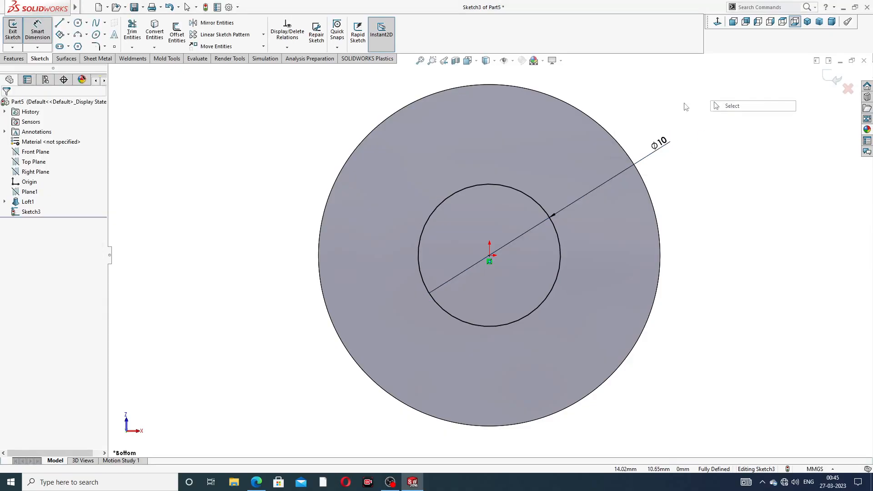
Step: Cut the 10 mm circle through the tapered body with an Extruded Cut set to Through All in both directions
middle_drag(609, 105, 505, 148)
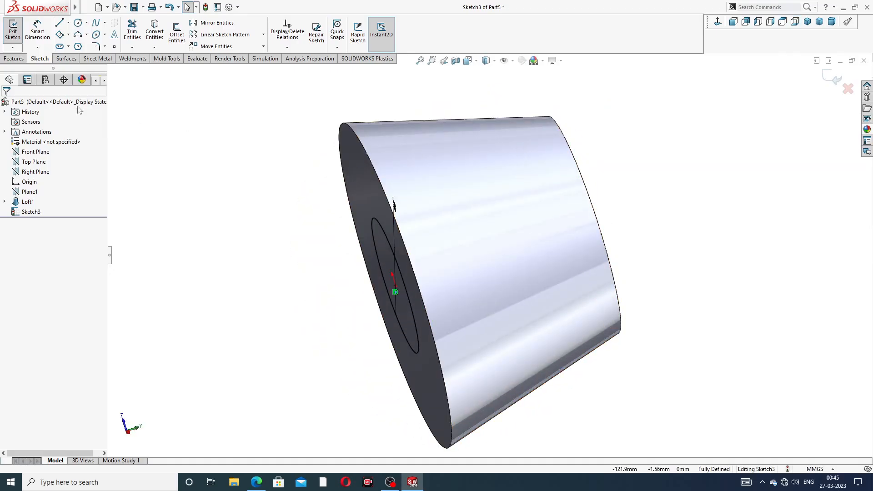
click(15, 58)
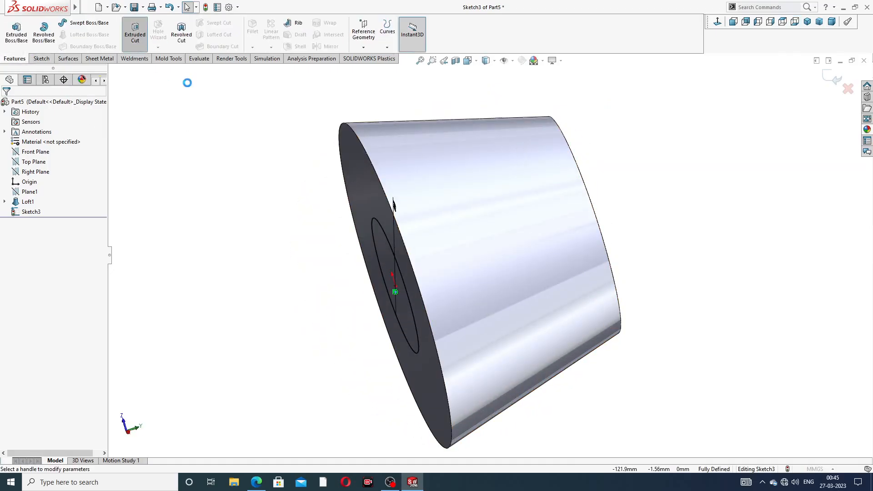
click(135, 32)
click(36, 161)
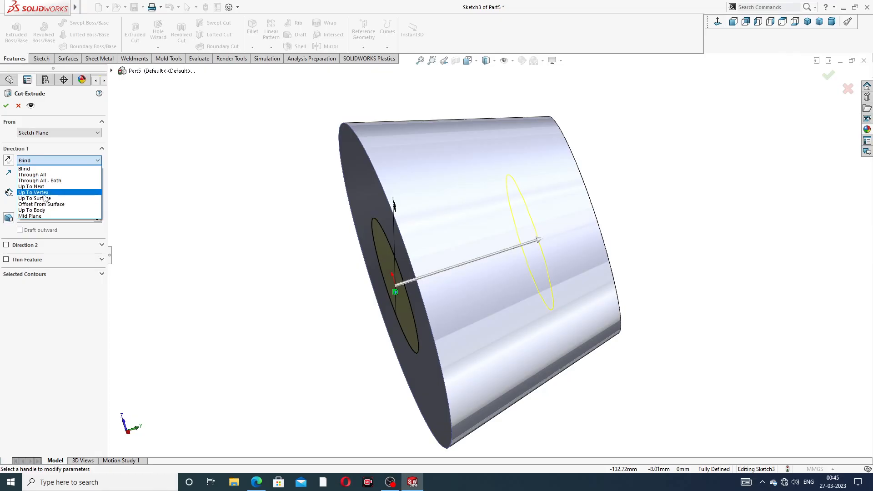
click(57, 178)
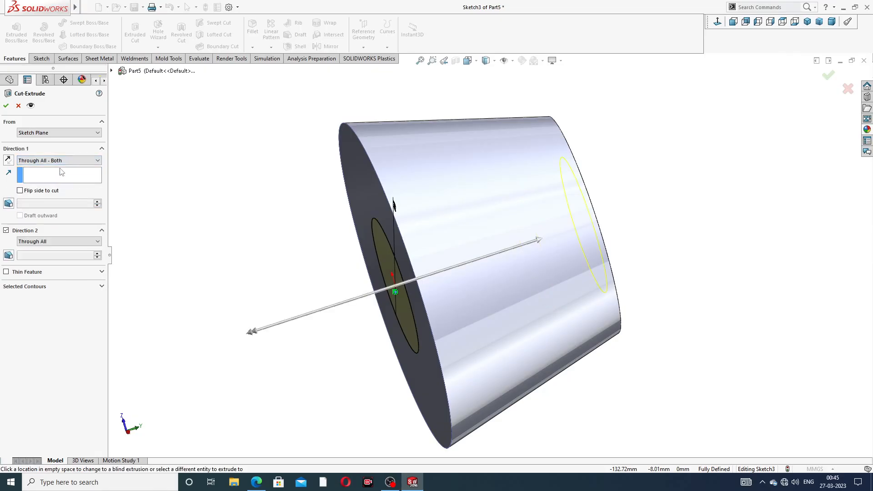
click(59, 161)
click(46, 173)
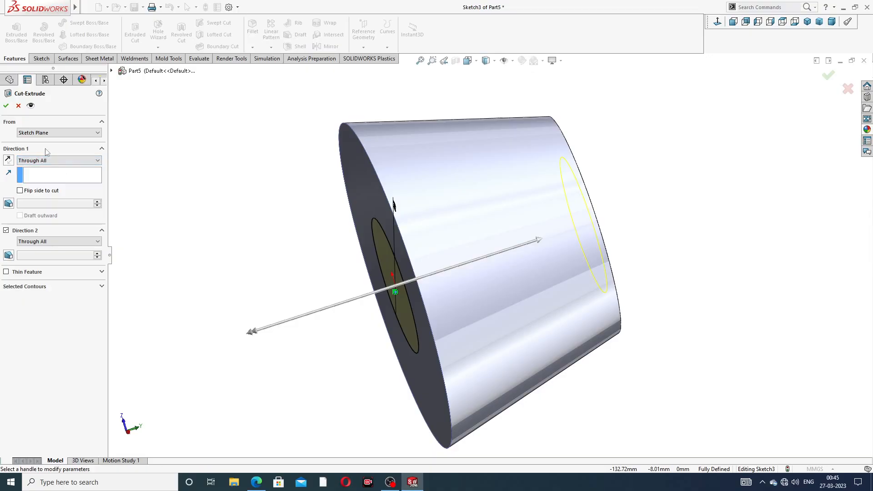
click(7, 106)
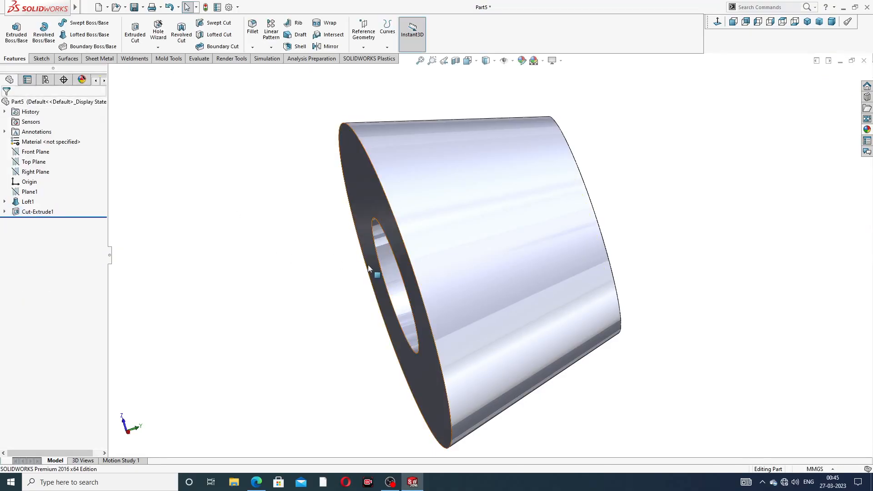
Step: Start a Thread feature on the circular edge of the hole at the body's larger bottom face
middle_drag(368, 269, 384, 243)
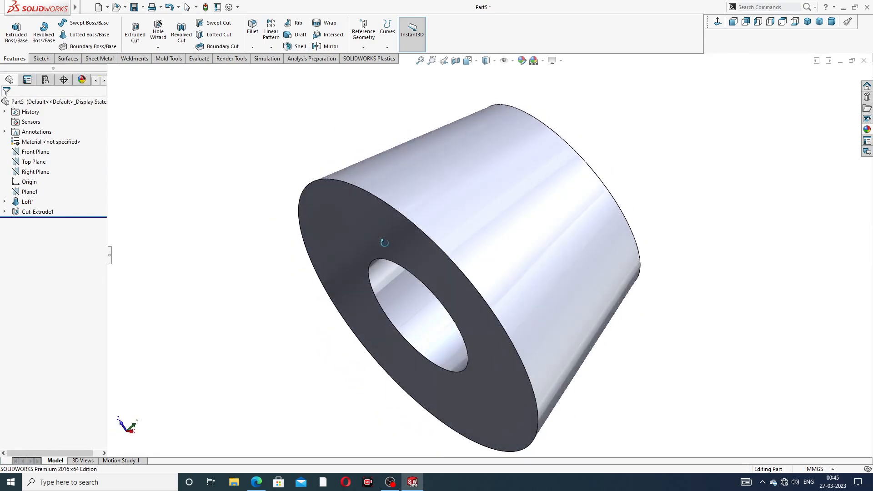
scroll(580, 218, up, 2)
middle_drag(583, 220, 404, 221)
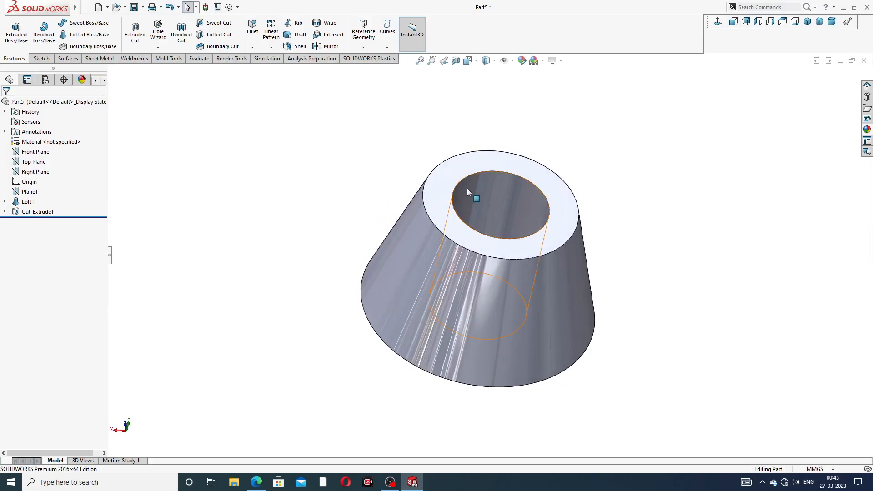
middle_drag(468, 190, 526, 143)
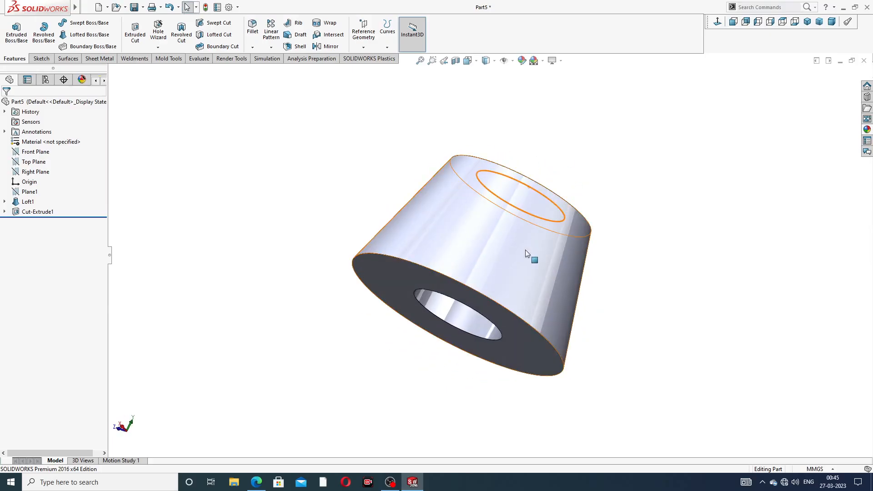
middle_drag(525, 249, 486, 210)
scroll(504, 246, down, 2)
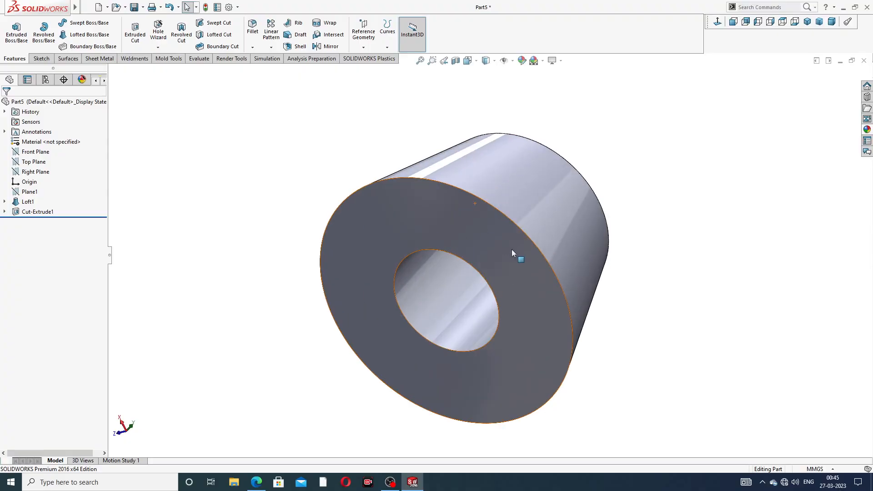
click(160, 48)
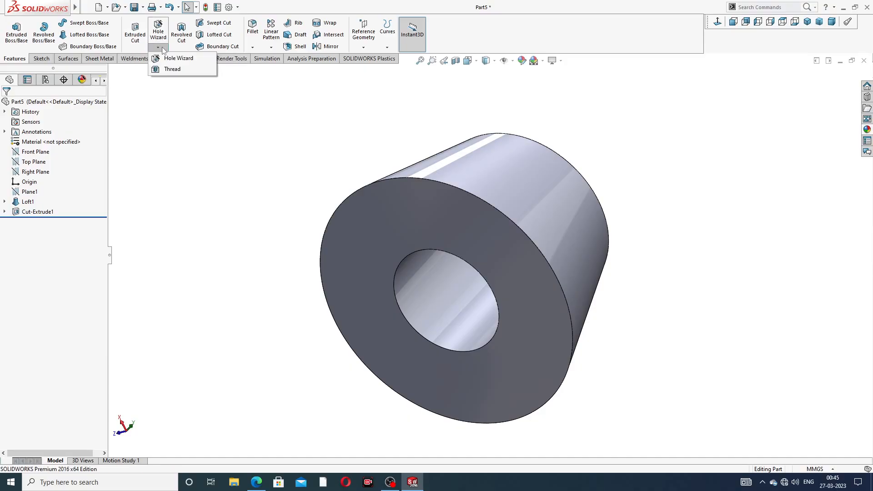
click(168, 72)
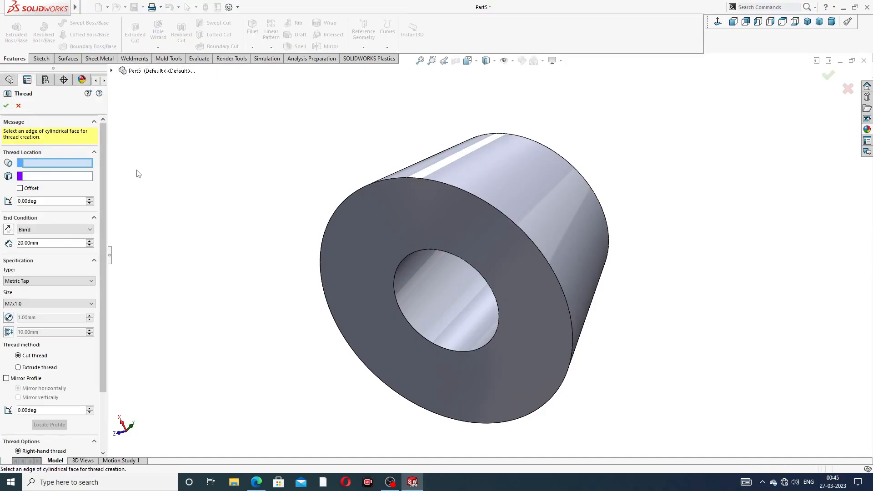
middle_drag(498, 304, 483, 273)
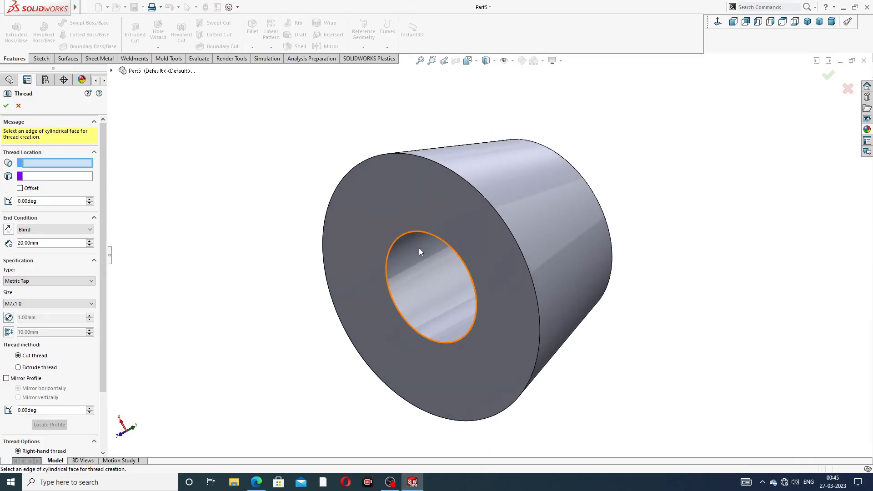
click(415, 232)
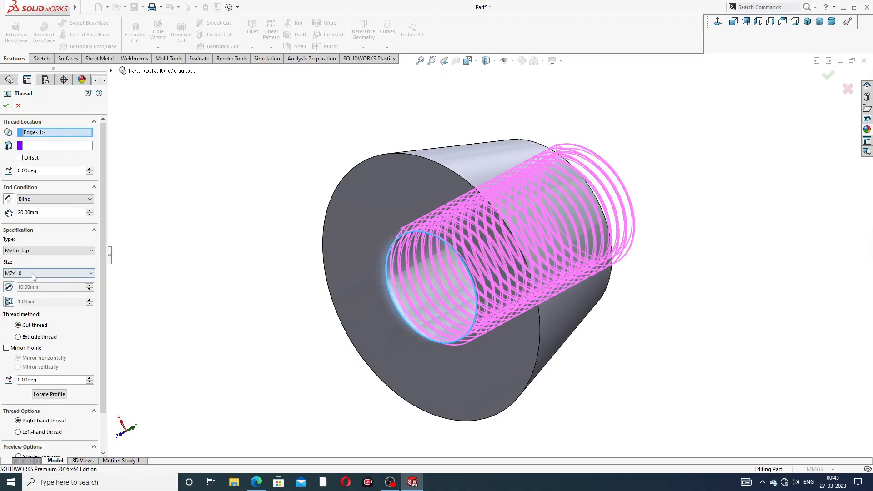
Step: Offset the thread start 3 mm outward beyond the bottom face and create the 20 mm blind M7x1.0 Metric Tap cut thread
middle_drag(260, 221, 231, 222)
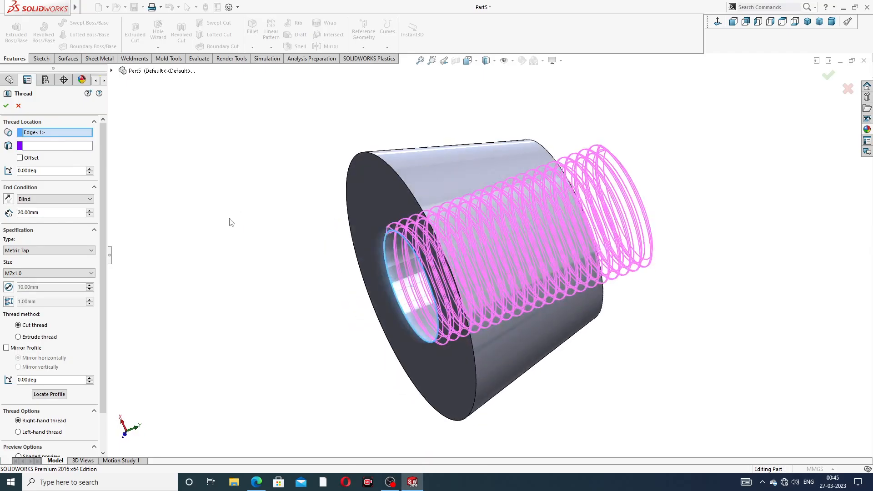
click(19, 158)
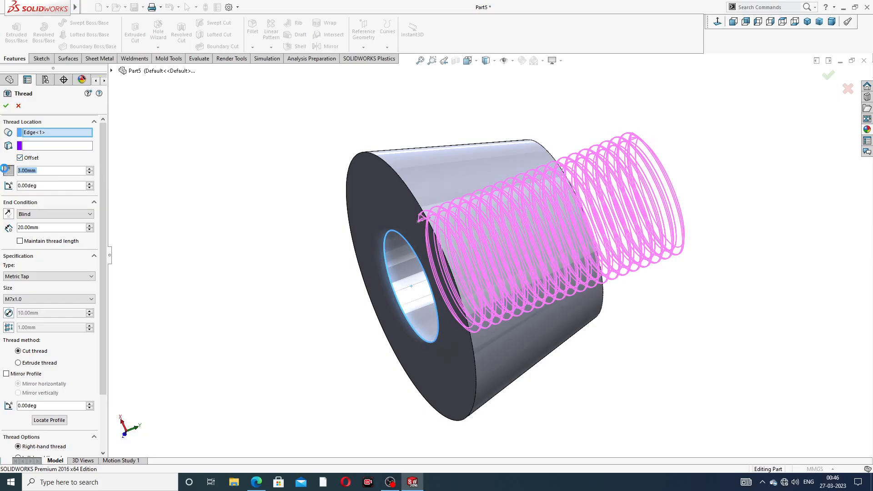
click(7, 170)
mouse_move(280, 204)
middle_down()
mouse_move(252, 197)
mouse_move(267, 198)
mouse_move(267, 211)
middle_up()
scroll(327, 232, down, 1)
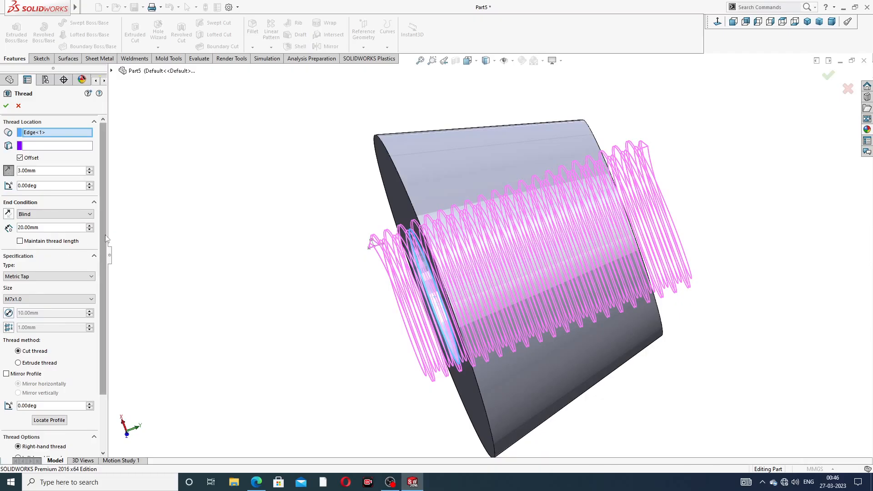
scroll(93, 284, down, 3)
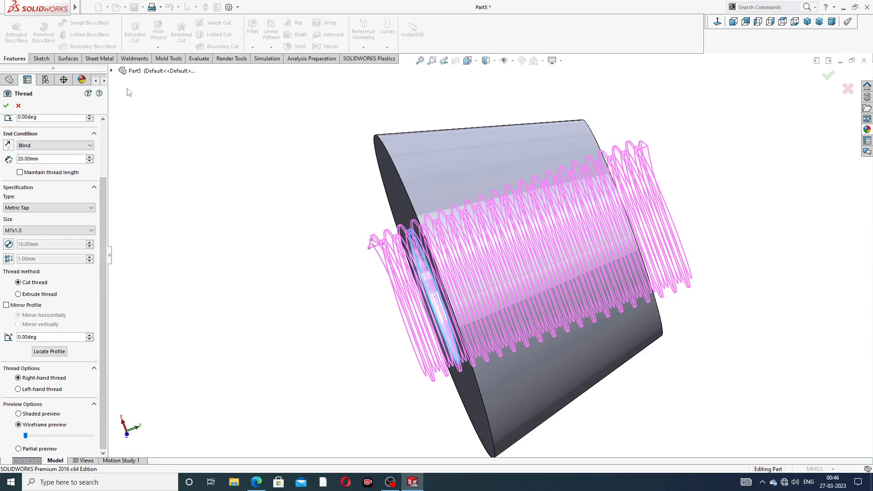
click(6, 107)
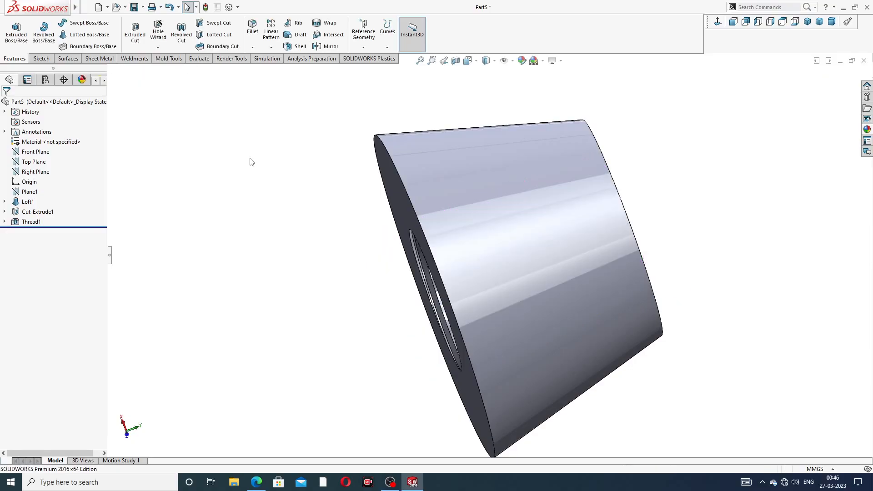
Step: Apply the chromium plate appearance from the Chrome metals to the threaded body
middle_drag(372, 266, 313, 262)
scroll(489, 228, up, 3)
middle_drag(489, 231, 439, 138)
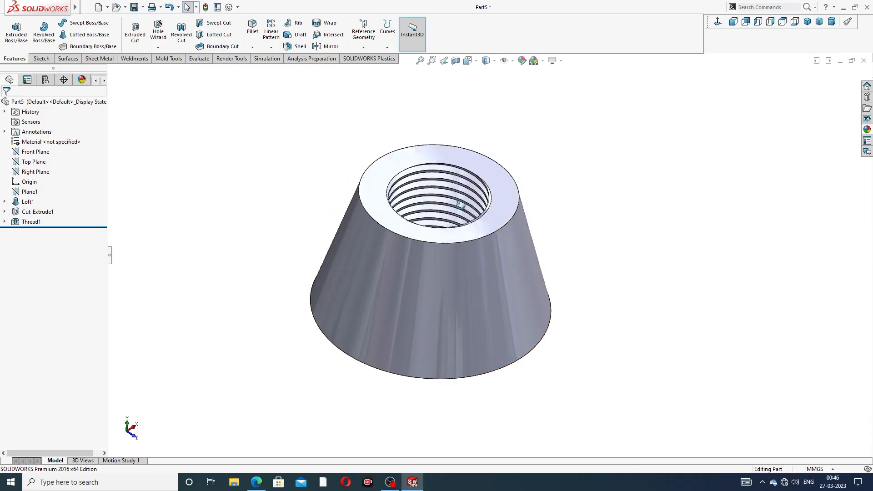
middle_drag(464, 253, 455, 192)
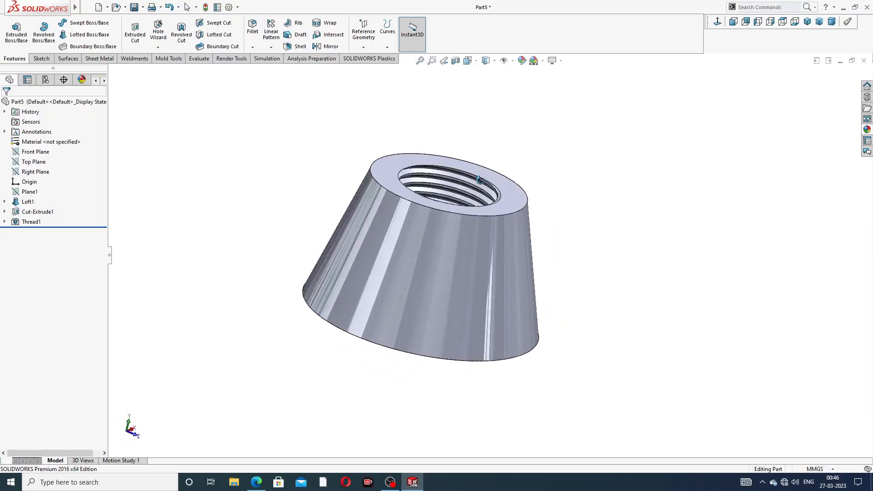
scroll(455, 192, down, 5)
scroll(454, 192, up, 6)
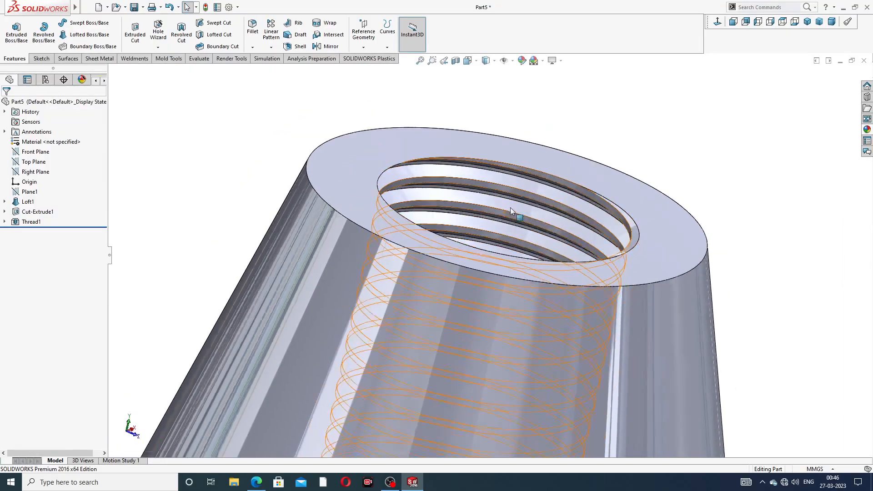
click(868, 129)
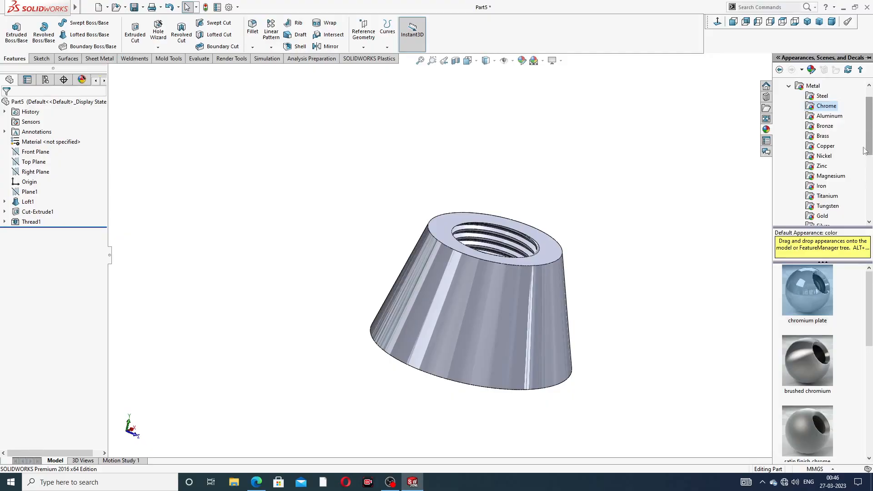
double_click(809, 278)
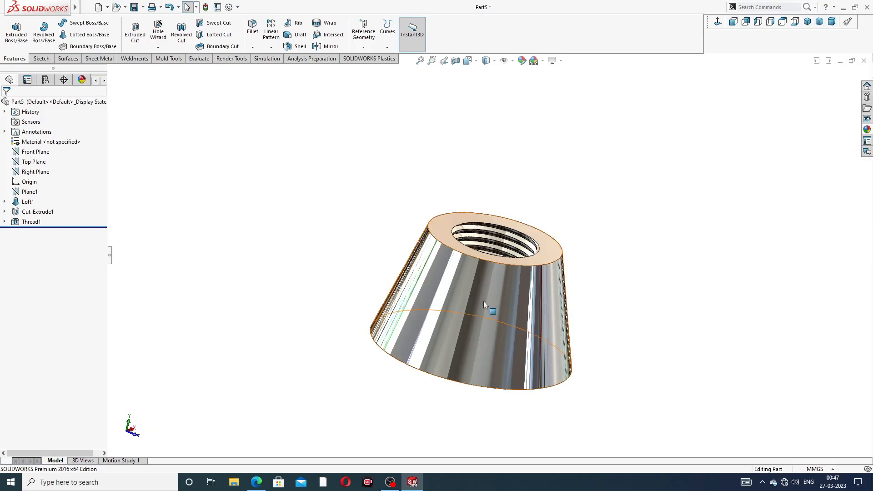
Step: Inspect the chromed body from several angles and check the wing dimensions in the reference PDF in Edge before returning to SolidWorks
middle_drag(484, 302, 437, 331)
scroll(471, 340, down, 2)
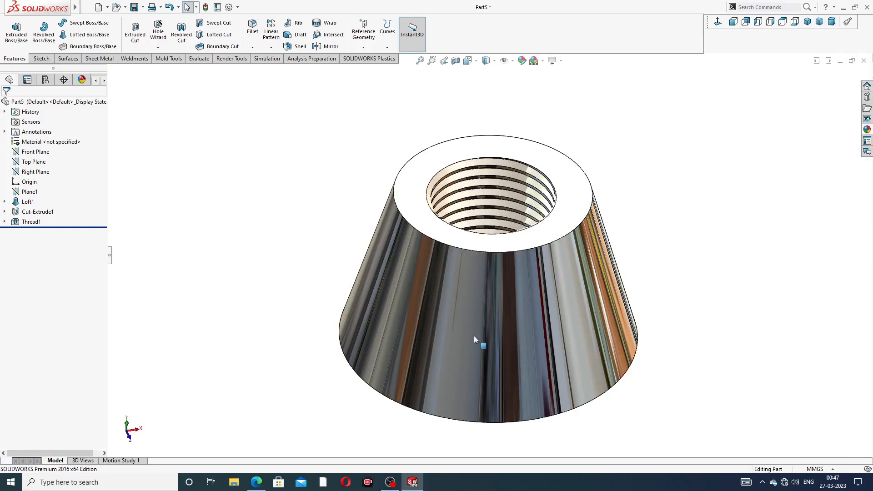
middle_drag(604, 268, 565, 238)
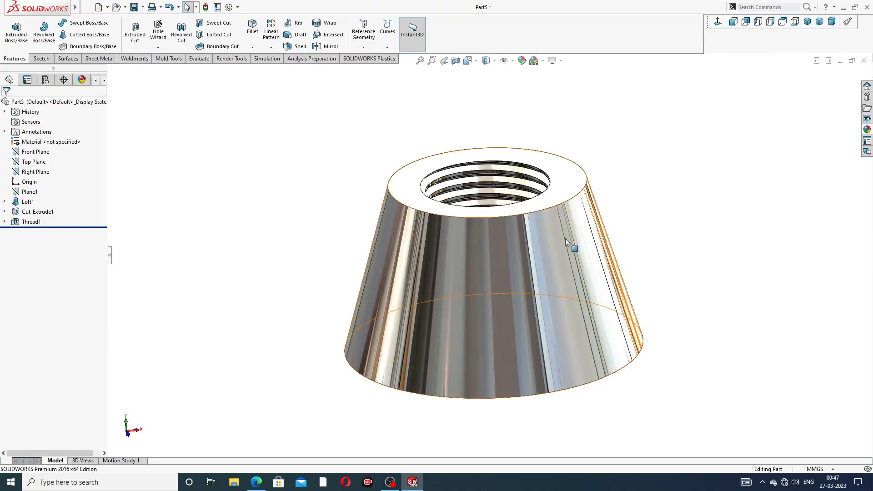
middle_drag(495, 246, 542, 224)
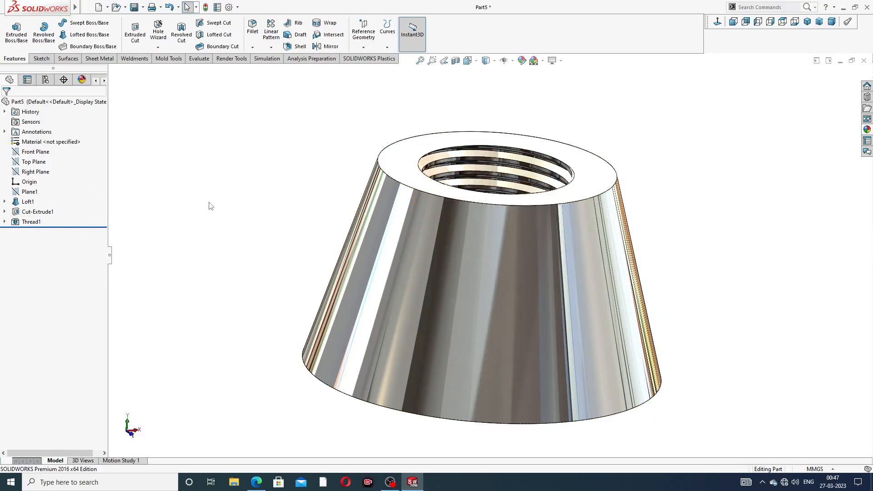
click(256, 481)
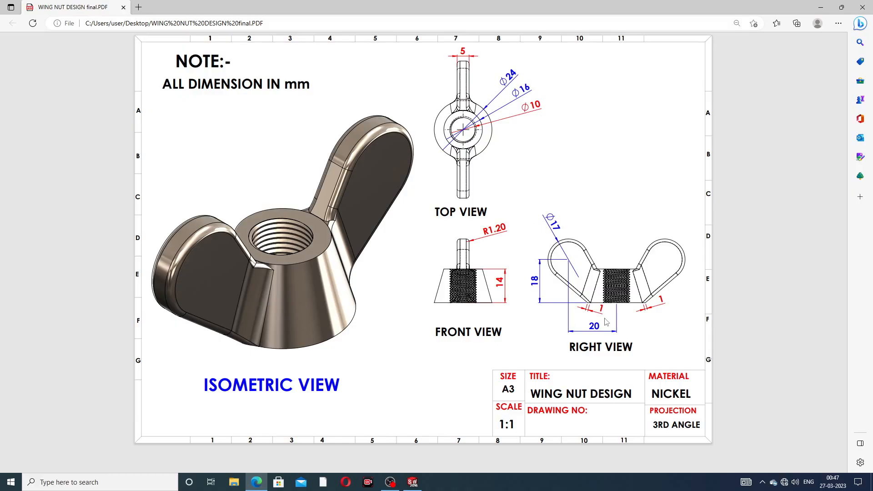
click(259, 483)
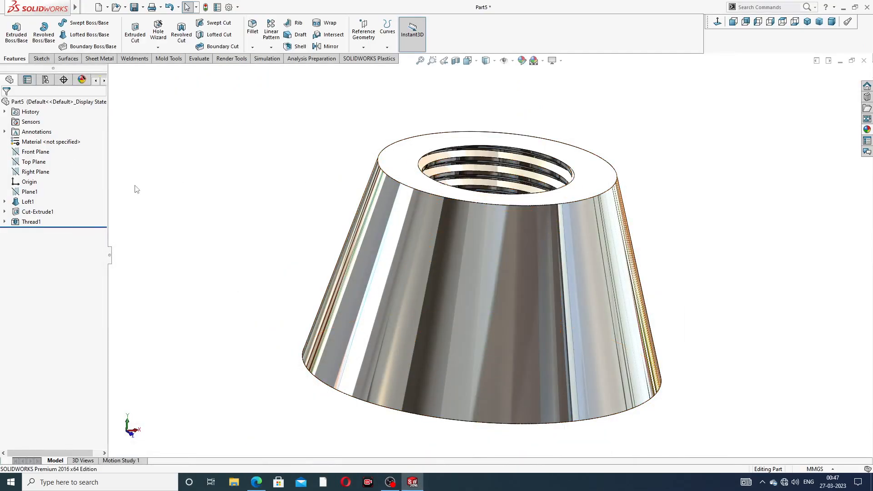
Step: Open a new sketch on the Right Plane and show the body in the standard right view
click(36, 172)
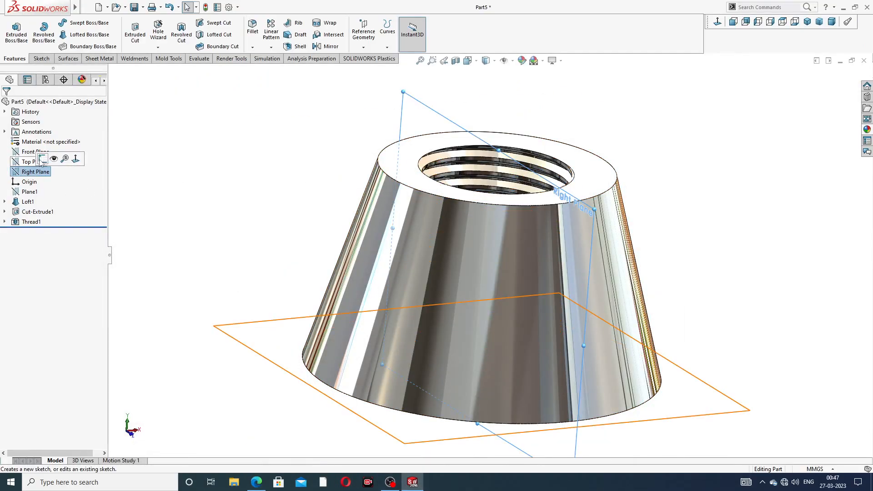
click(41, 162)
click(718, 21)
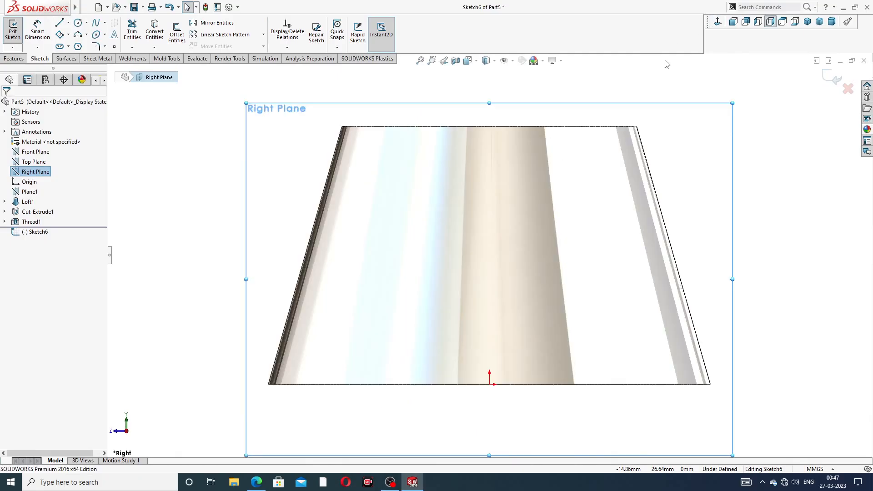
scroll(425, 195, up, 2)
scroll(381, 217, down, 3)
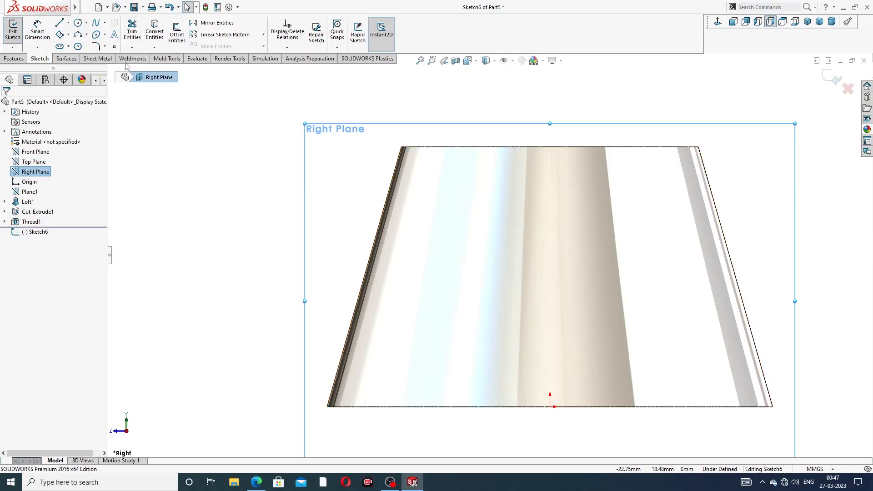
Step: Draw a vertical centerline from the midpoint of the body's top edge down to the origin
click(68, 23)
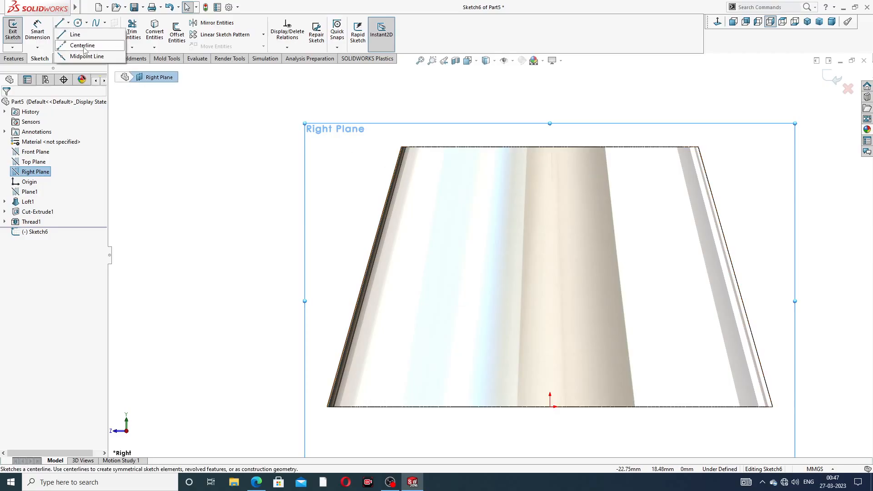
click(83, 46)
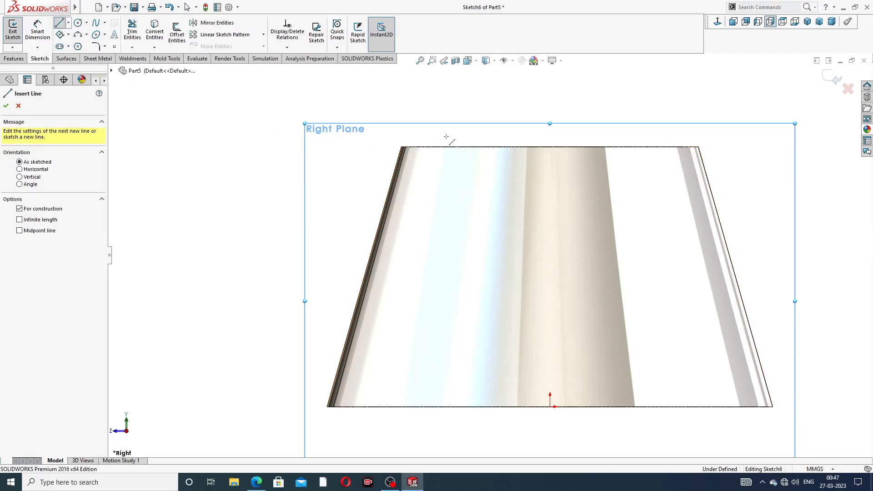
click(550, 147)
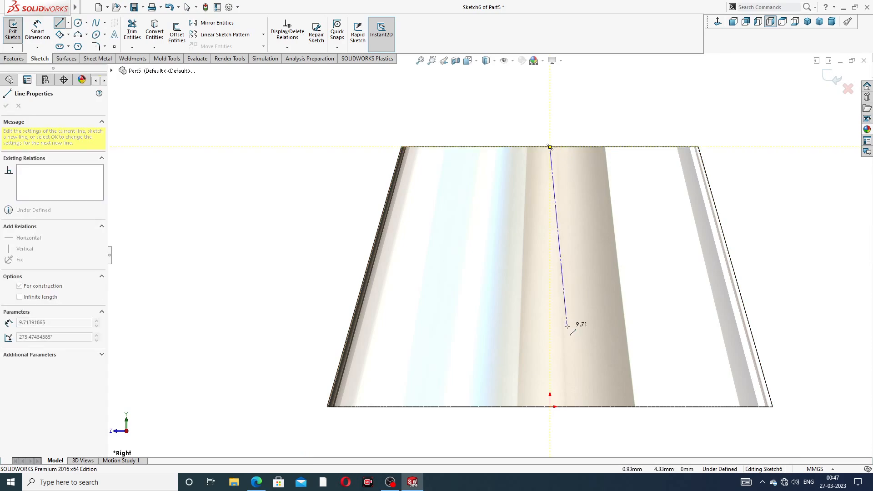
click(550, 406)
right_click(607, 218)
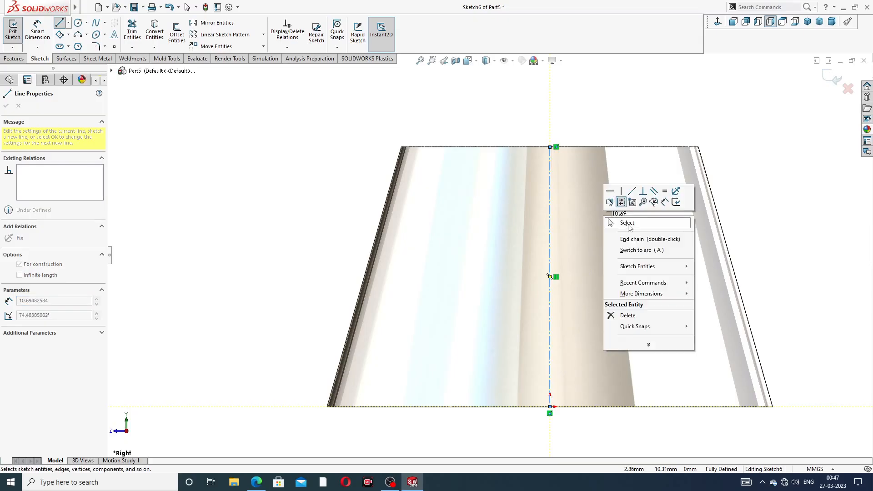
click(629, 223)
Step: Convert the body's left slanted silhouette edge into a sketch line
scroll(575, 259, up, 2)
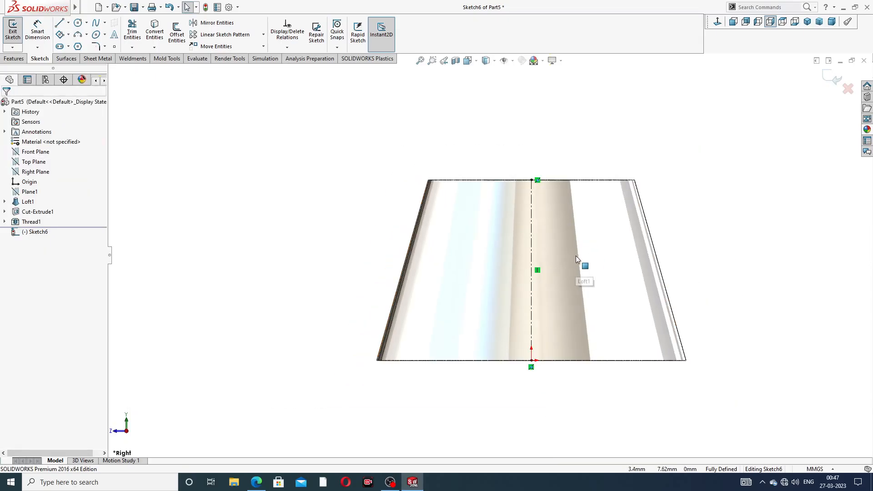
click(420, 207)
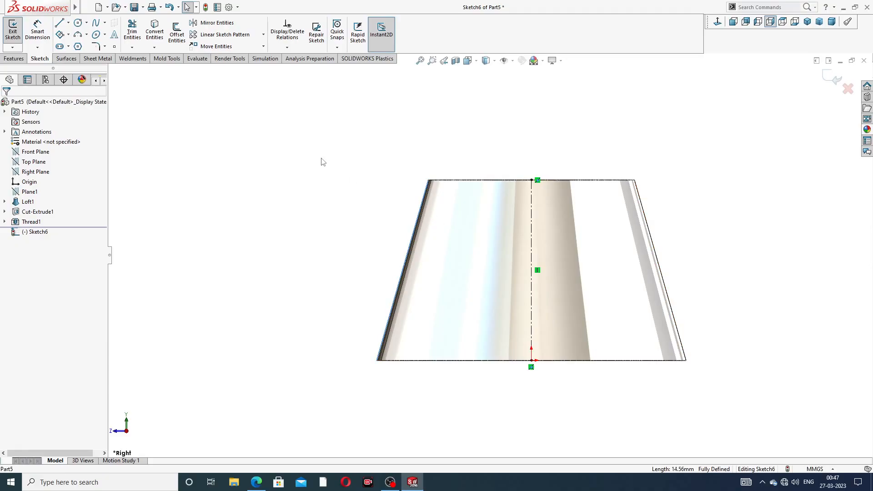
click(155, 35)
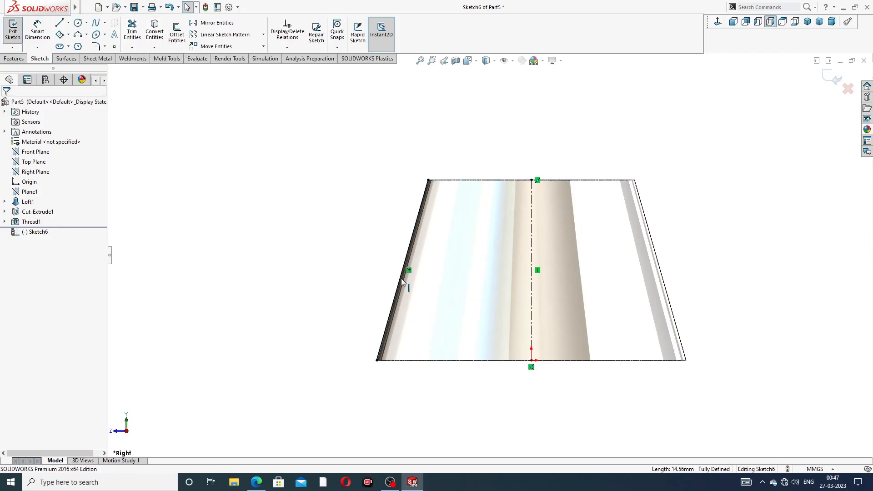
Step: Sketch a circle about 13.5 mm in diameter clear of the body, above and to the left of its slanted edge
key(z)
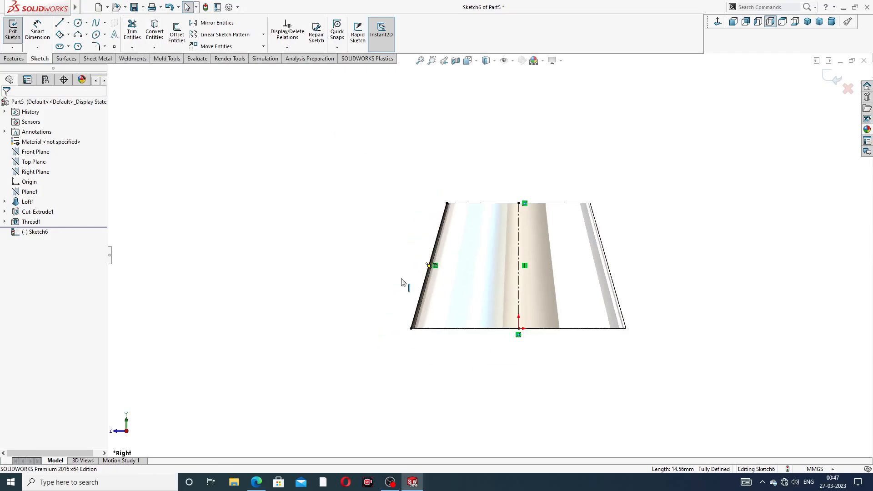
click(78, 23)
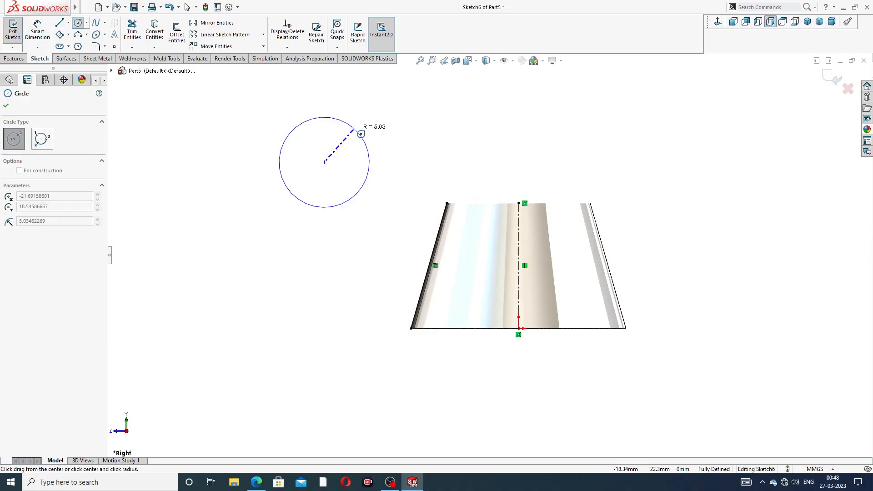
click(367, 119)
right_click(427, 137)
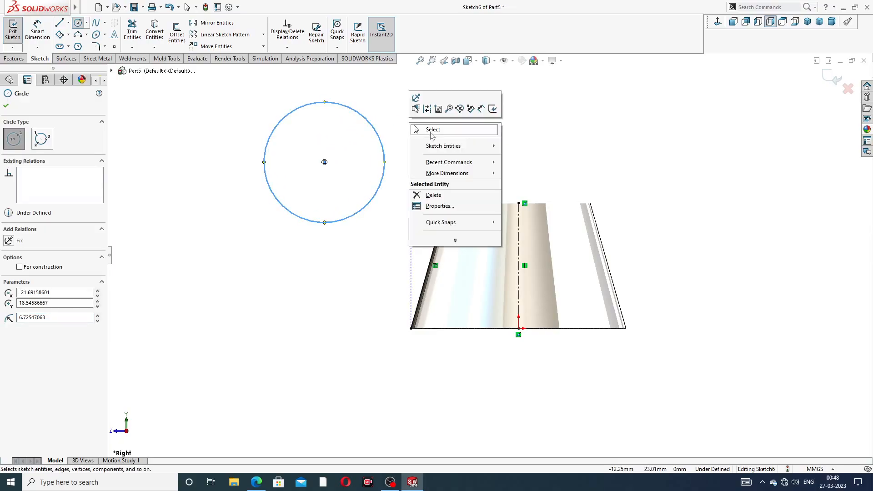
click(433, 127)
click(371, 118)
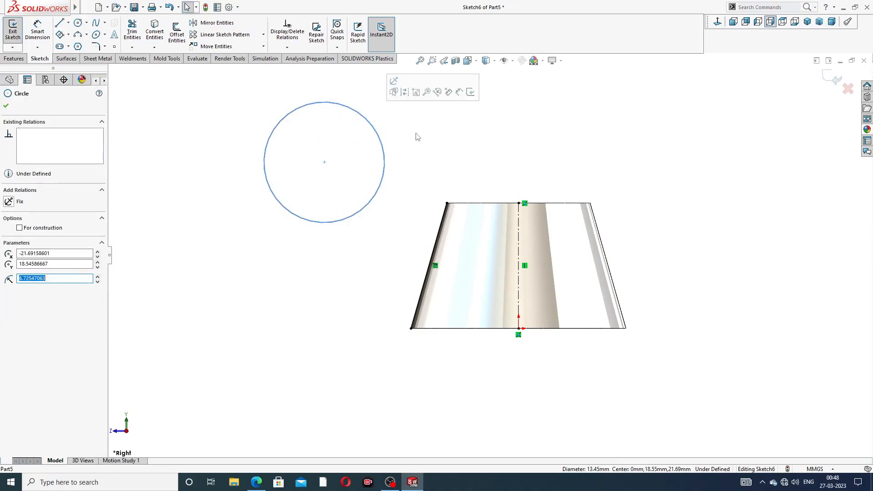
click(135, 75)
Step: Dimension the circle's diameter as 17 mm
click(36, 33)
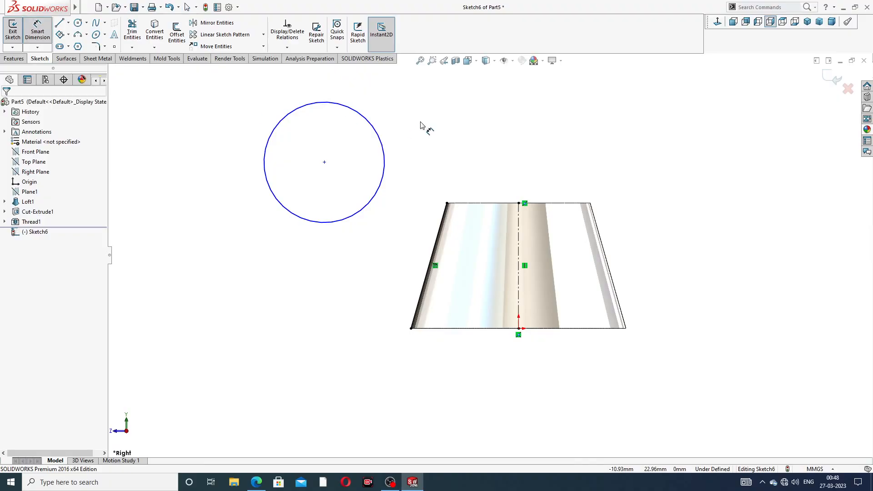
click(381, 132)
click(397, 100)
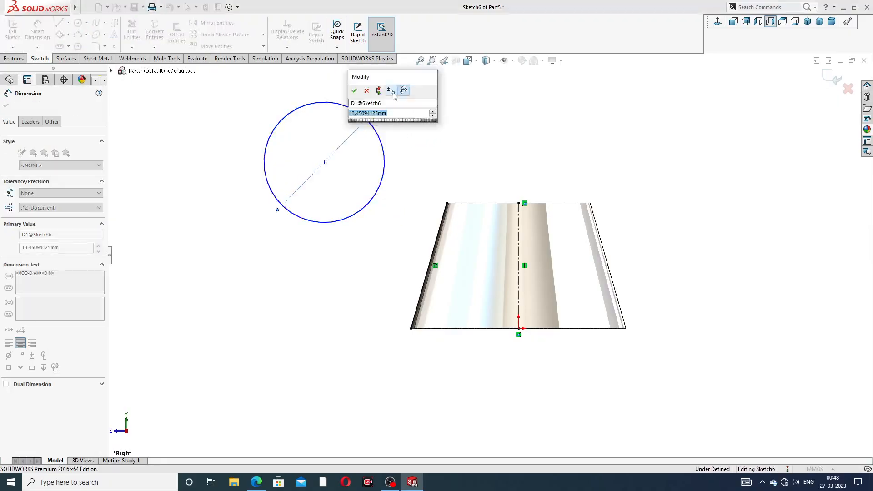
text(17)
key(Return)
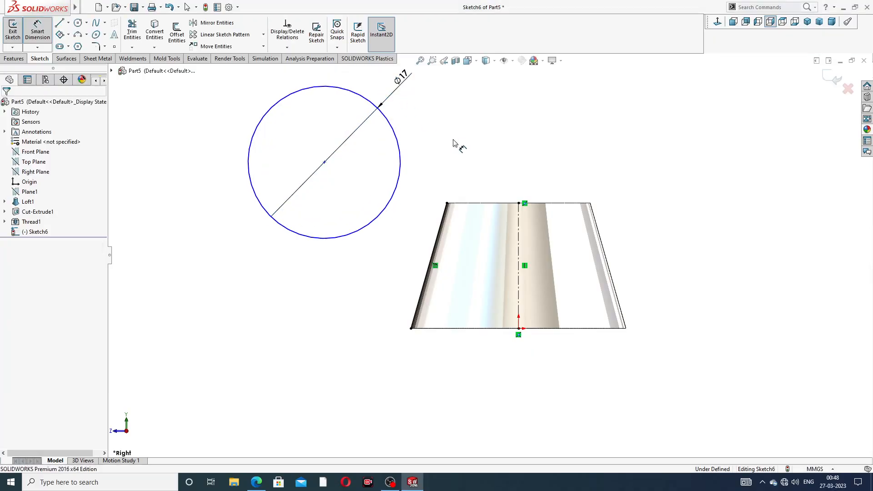
right_click(482, 145)
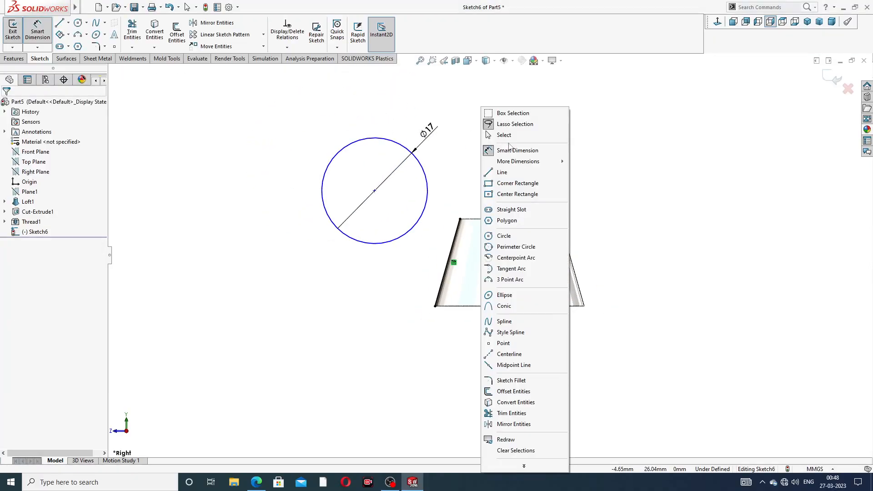
click(446, 151)
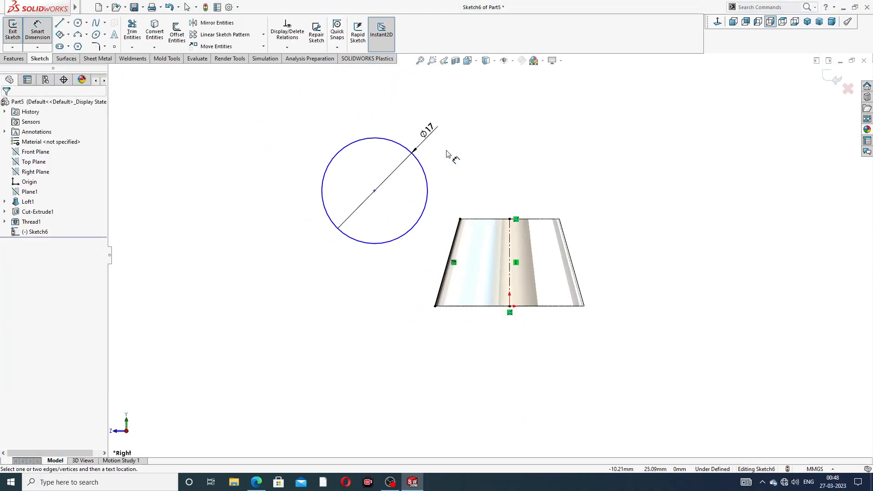
click(375, 191)
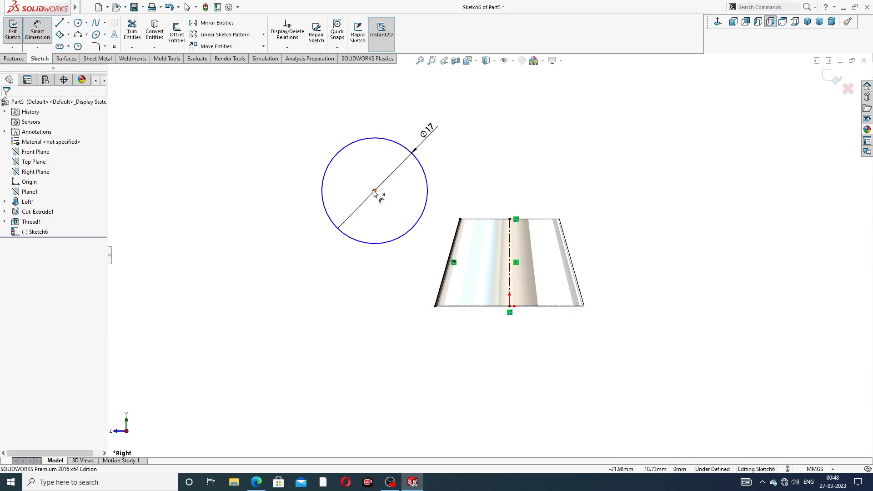
click(497, 307)
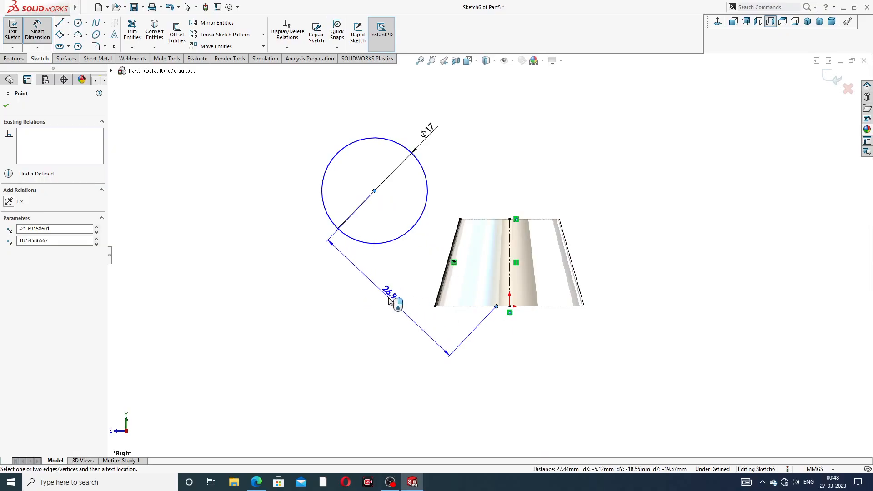
key(Escape)
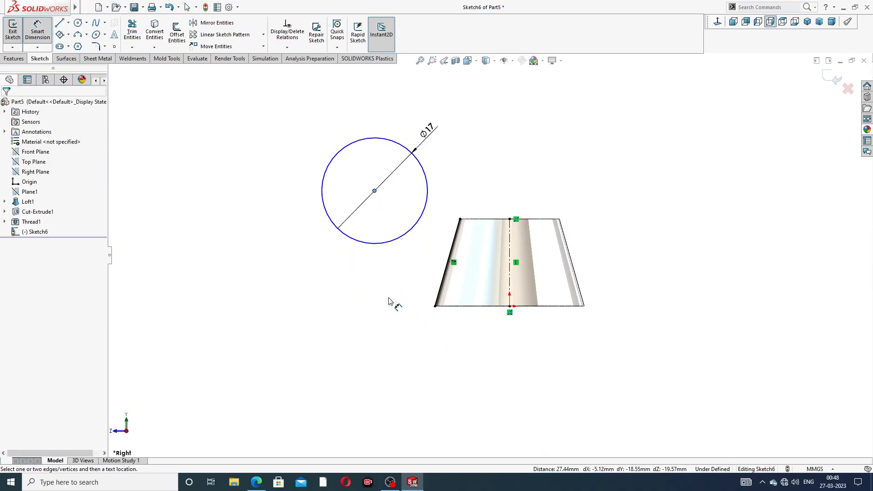
Step: Dimension the circle's center 18 mm vertically above the body's bottom edge
click(374, 191)
click(450, 306)
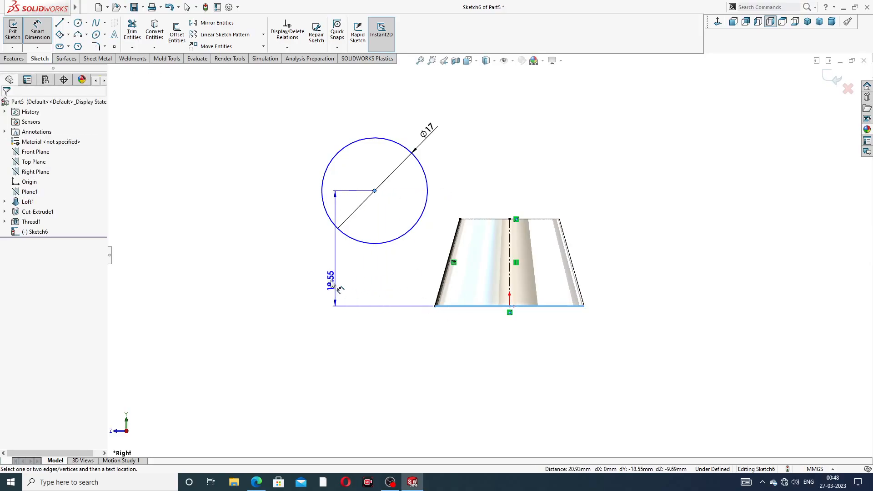
click(310, 269)
text(18)
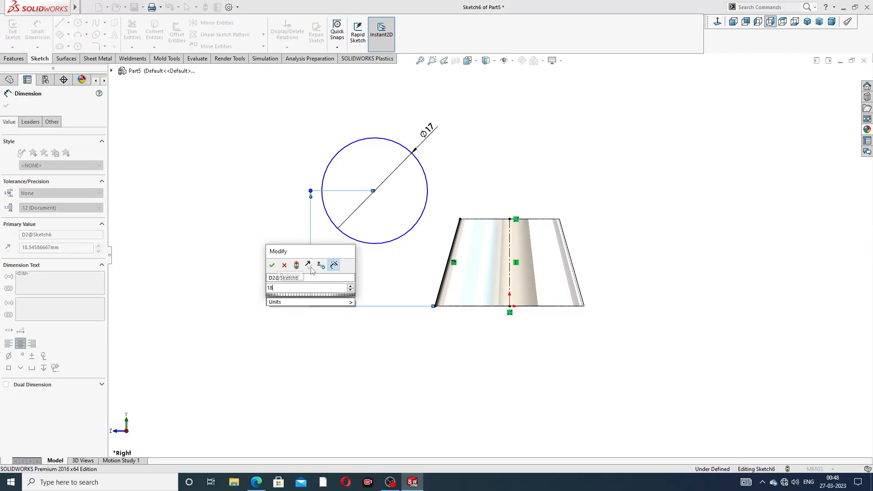
key(Return)
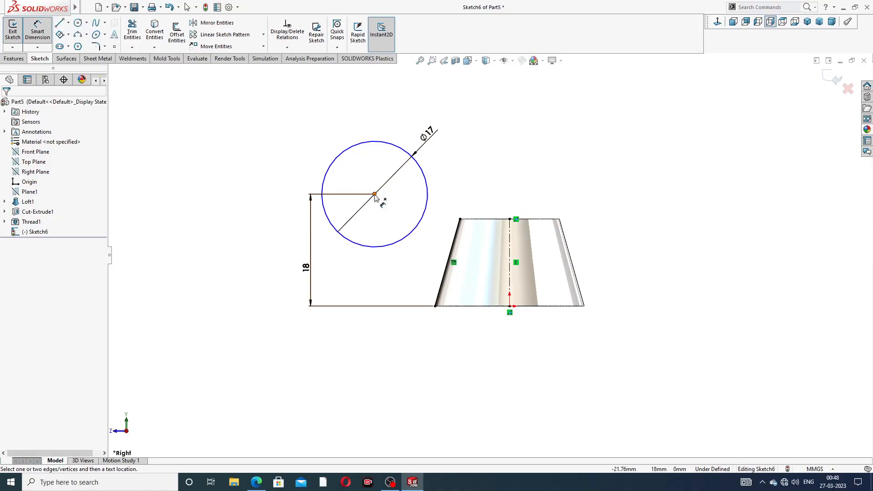
Step: Dimension the horizontal distance from the circle's center to the vertical centerline as 20 mm
click(375, 195)
click(509, 239)
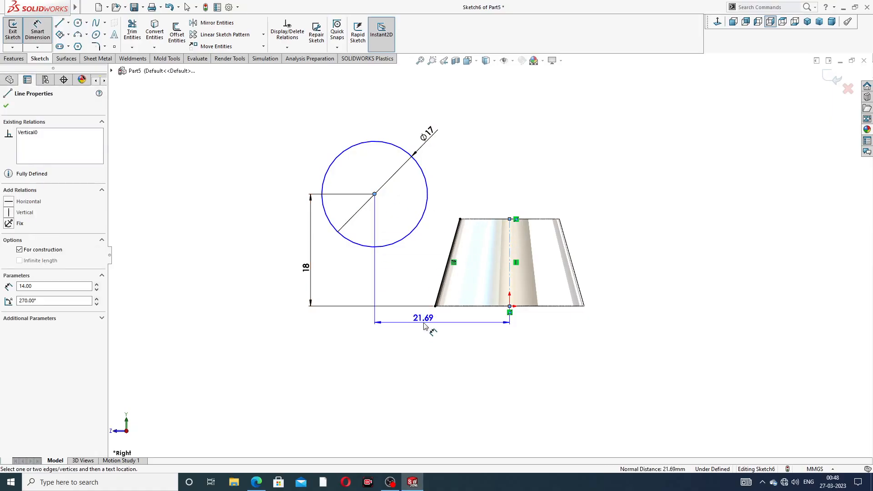
click(422, 329)
text(2)
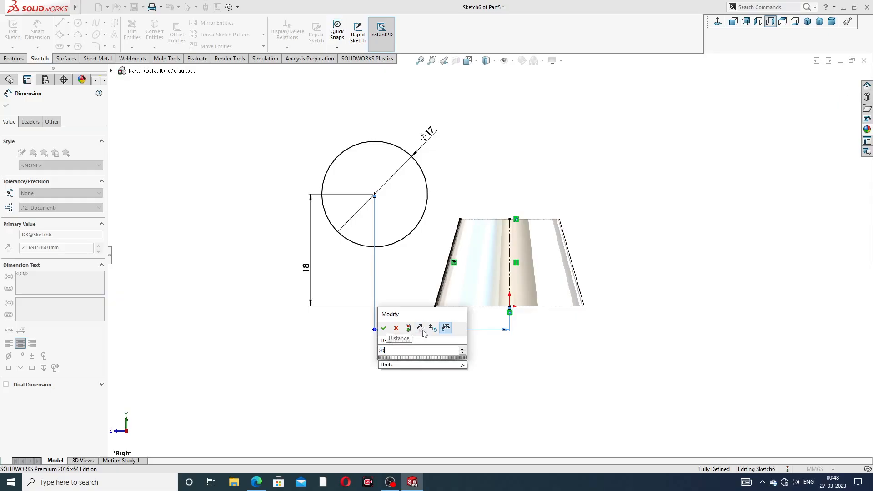
text(0)
key(Return)
click(545, 157)
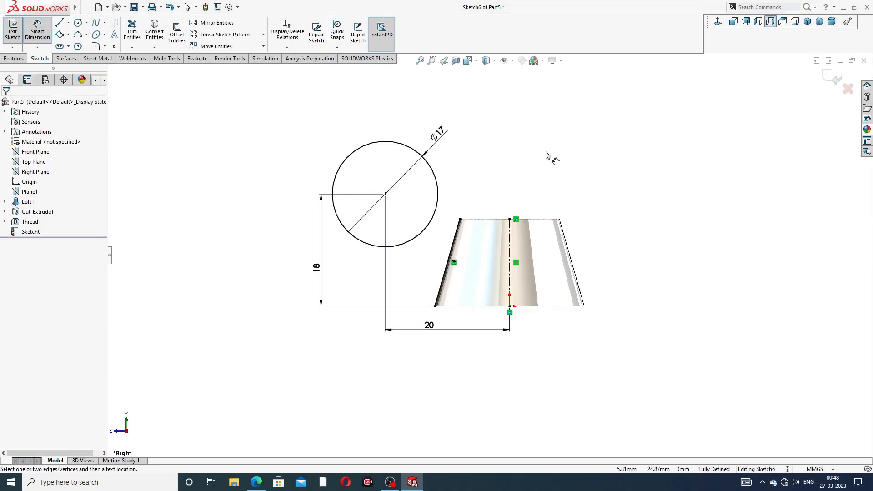
right_click(548, 156)
click(577, 134)
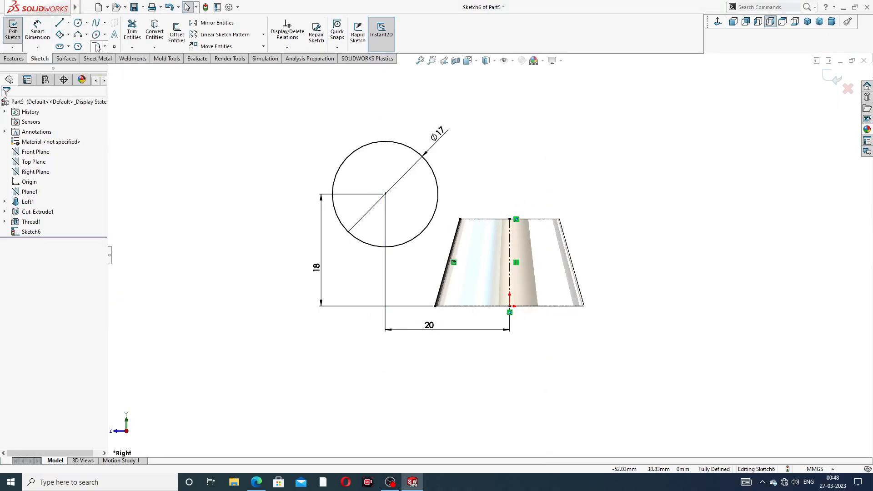
Step: Draw a line tangent to the circle's lower left side, ending at the body's bottom-left corner
click(61, 24)
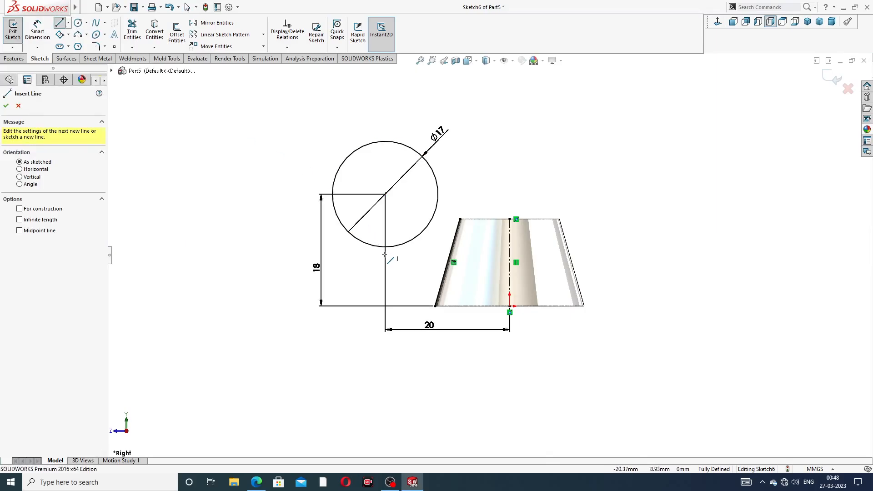
click(351, 234)
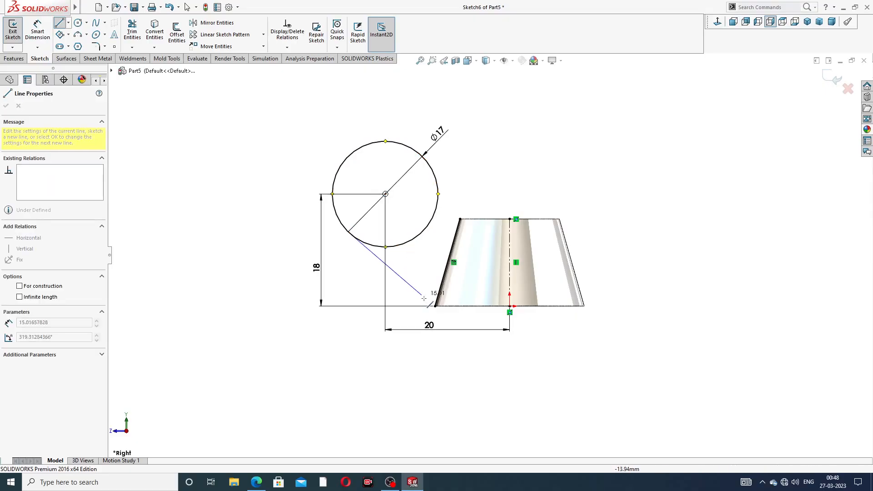
double_click(436, 307)
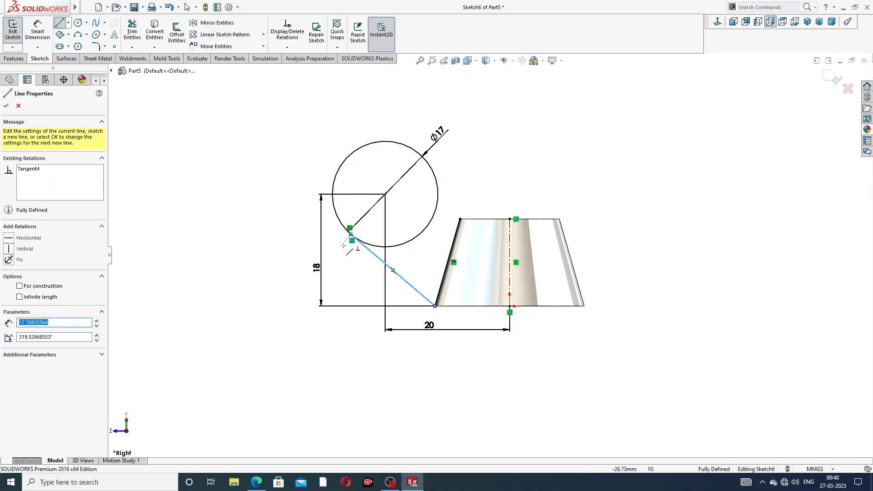
click(460, 170)
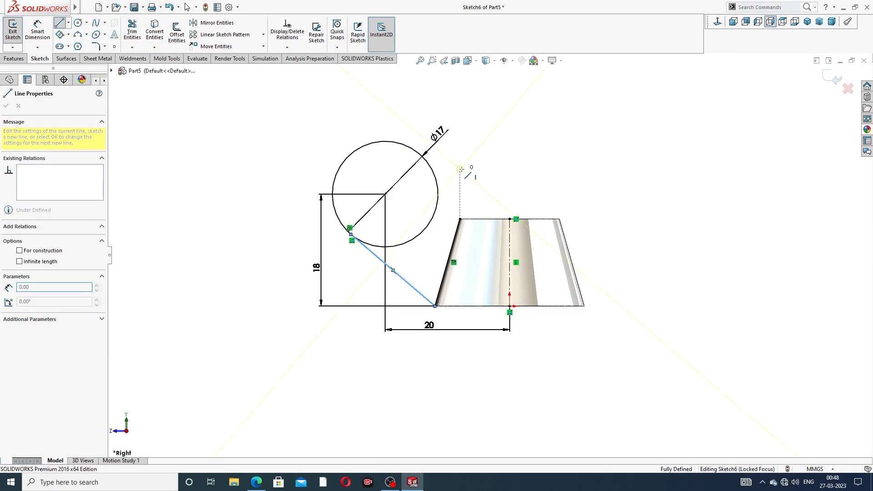
key(Escape)
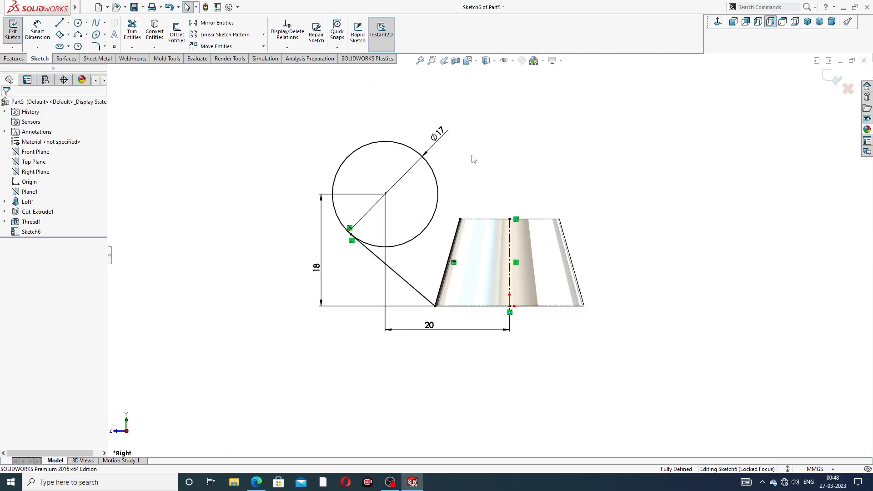
Step: Draw a line from the circle's upper right side to the body's top-left corner
click(60, 25)
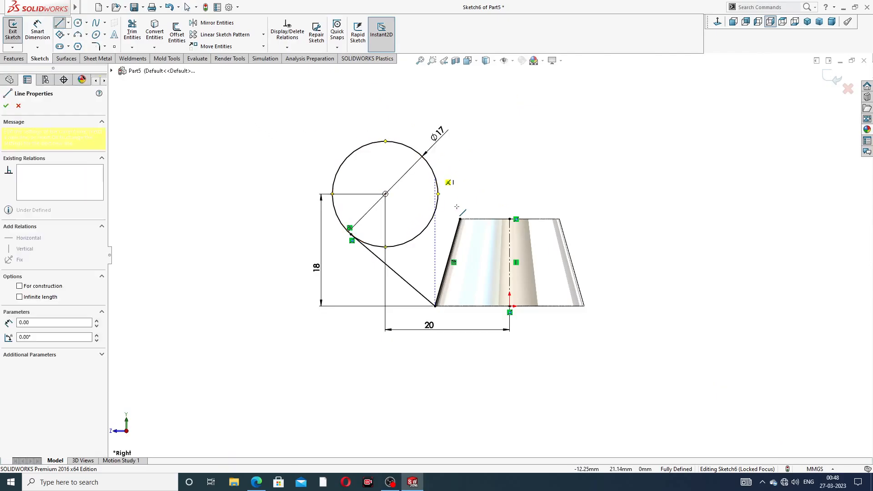
click(436, 177)
click(460, 219)
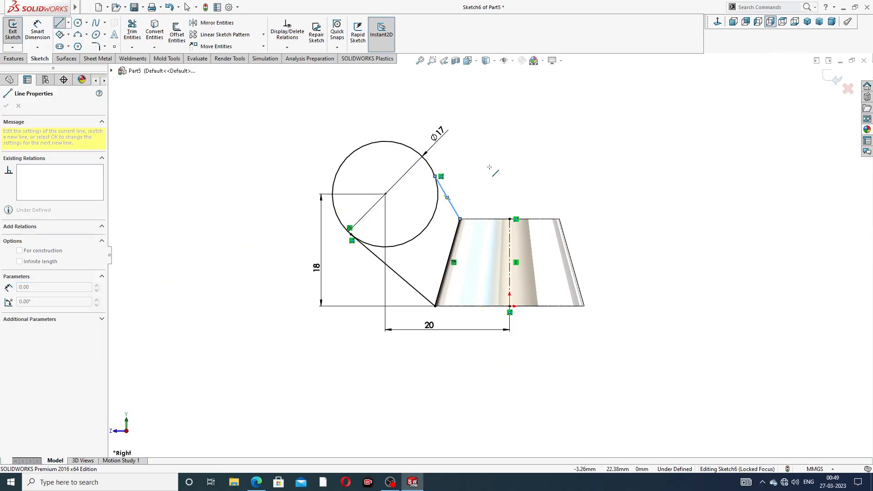
right_click(489, 167)
click(500, 176)
Step: Make the new upper line tangent to the 17 mm circle
scroll(435, 207, down, 5)
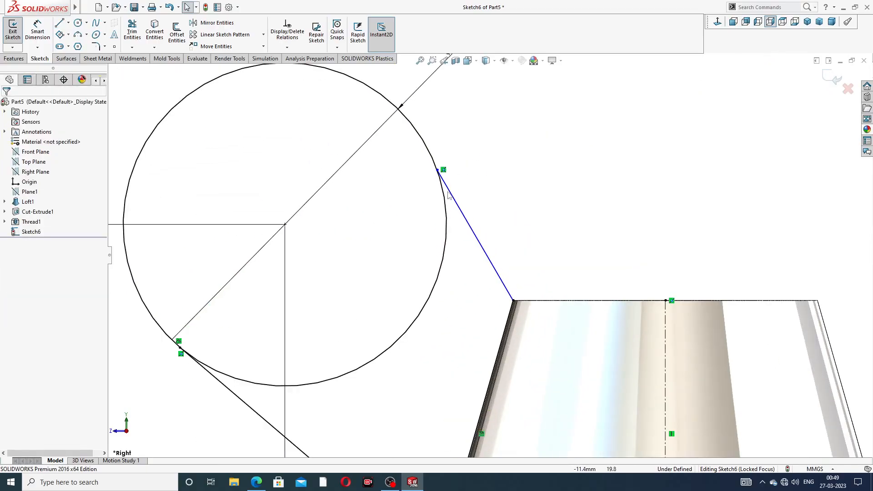
click(445, 199)
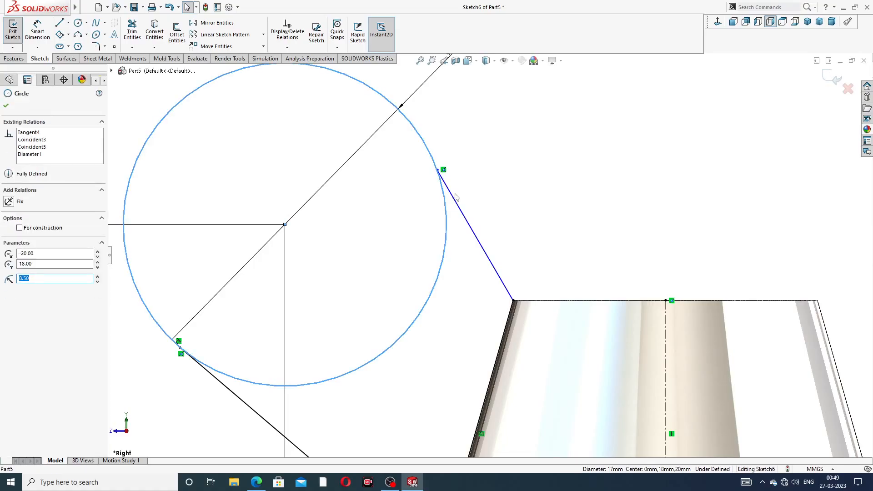
ctrl+click(455, 201)
click(487, 176)
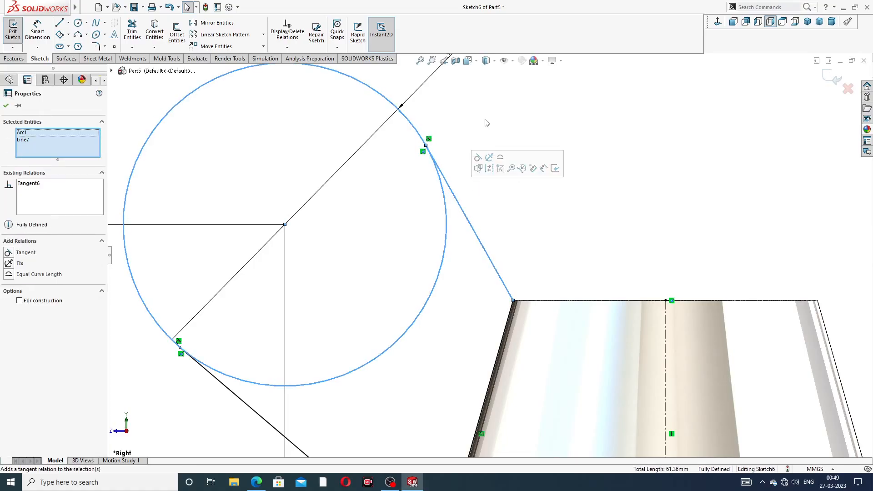
click(486, 176)
key(f)
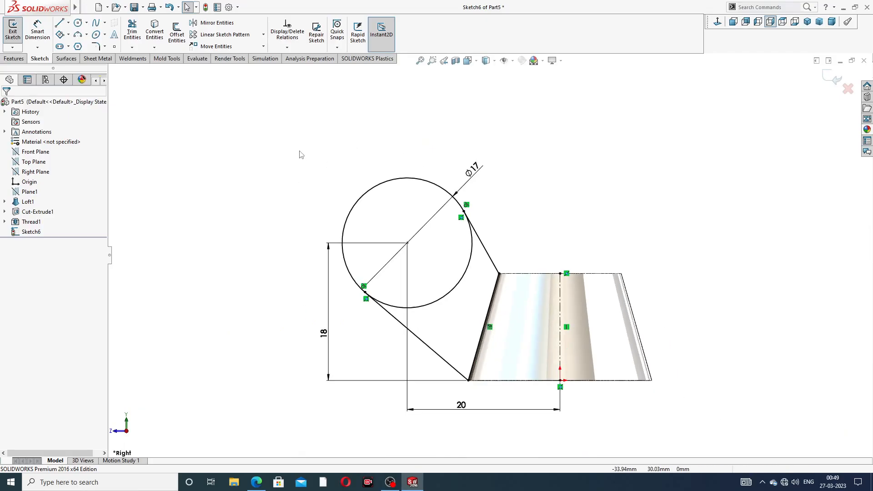
Step: Trim away the circle's inner arc between the two tangent lines to leave a closed wing profile
click(132, 35)
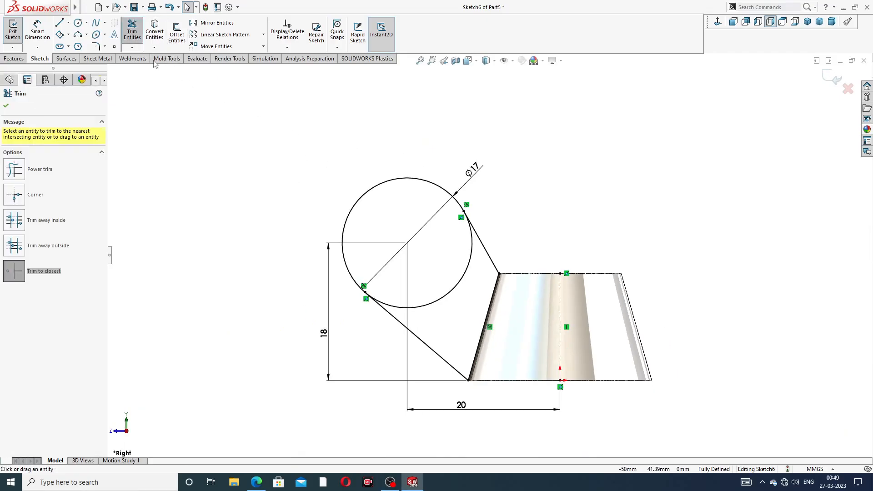
click(463, 284)
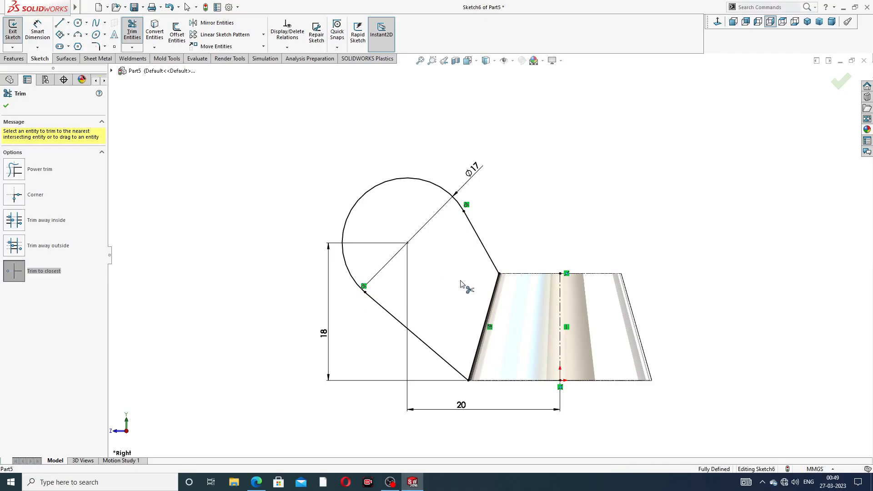
scroll(495, 304, up, 2)
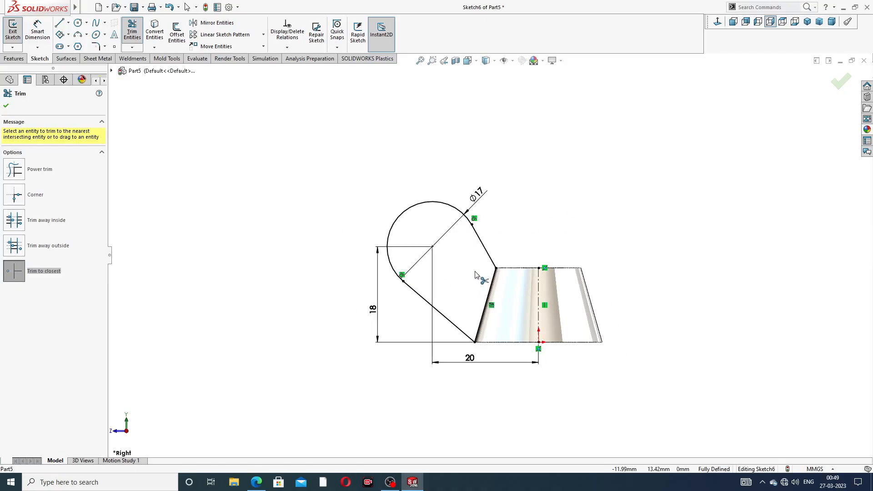
scroll(476, 275, down, 2)
right_click(581, 163)
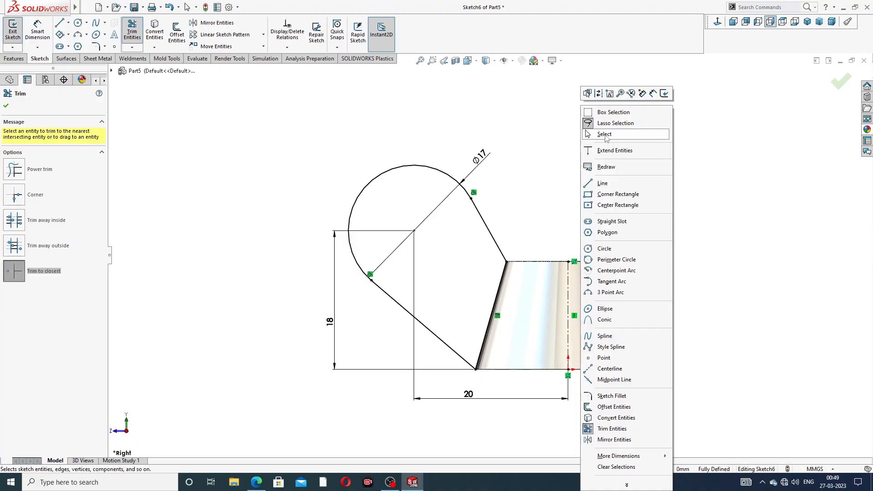
click(591, 131)
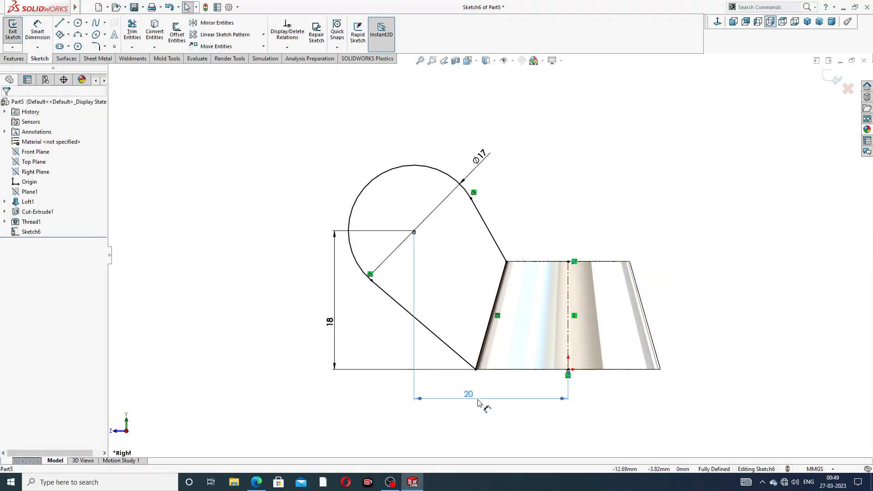
Step: Reposition the 20, 18 and Ø17 dimensions, moving the diameter label to the upper left of the wing profile
drag(473, 397, 497, 397)
drag(335, 339, 331, 339)
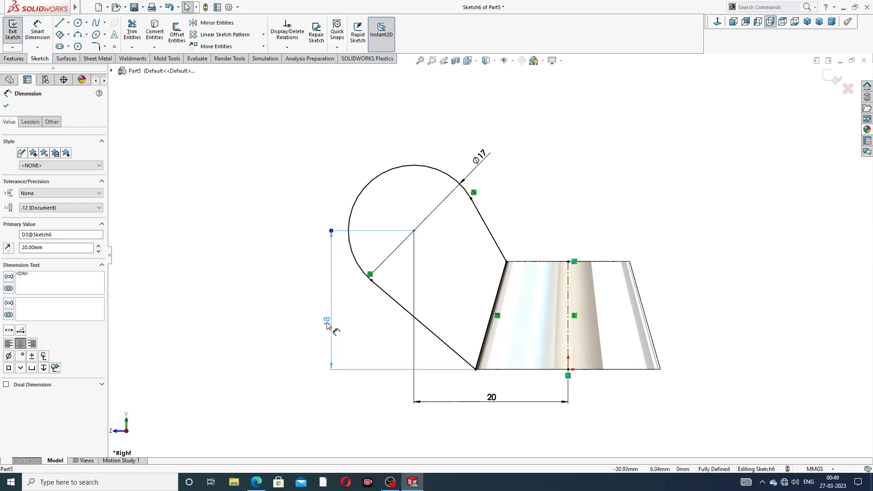
drag(483, 162, 368, 139)
click(538, 166)
scroll(581, 250, up, 3)
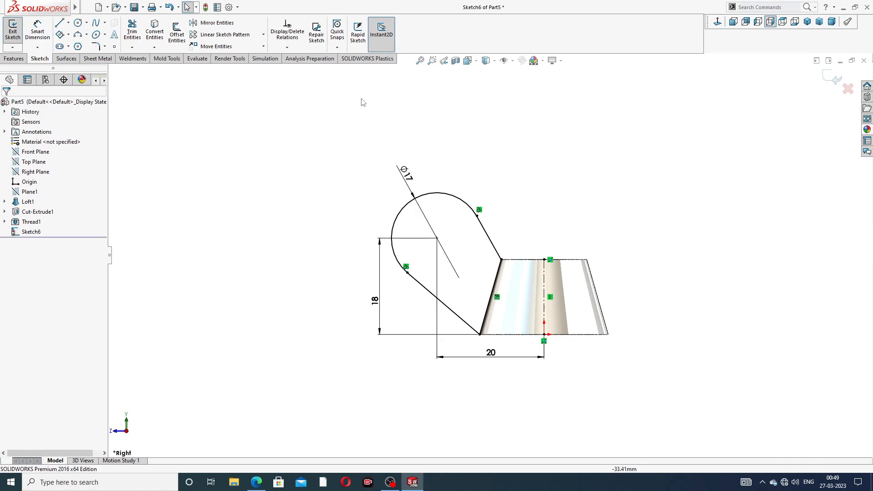
Step: Mirror the whole wing profile, including the slanted body-side line, about the body's vertical centerline
click(213, 23)
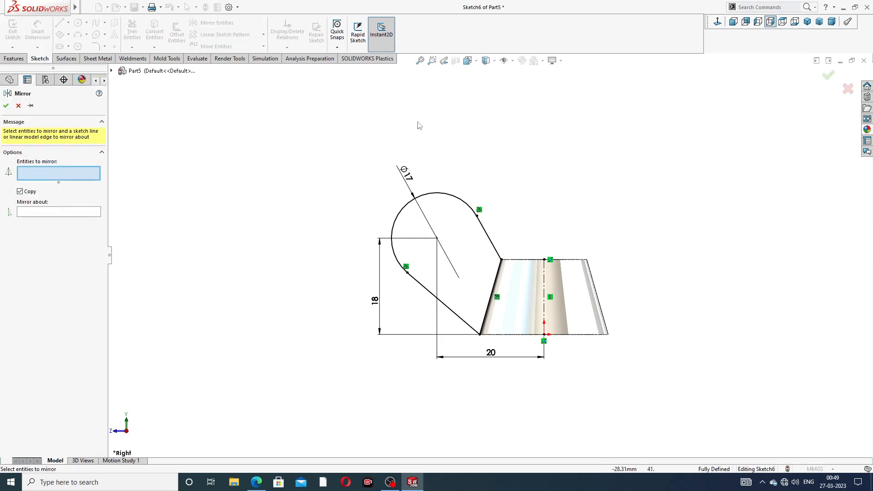
mouse_move(423, 150)
mouse_down()
mouse_move(541, 248)
mouse_move(527, 286)
mouse_move(474, 349)
mouse_move(382, 341)
mouse_move(378, 314)
mouse_move(396, 300)
mouse_up()
click(71, 235)
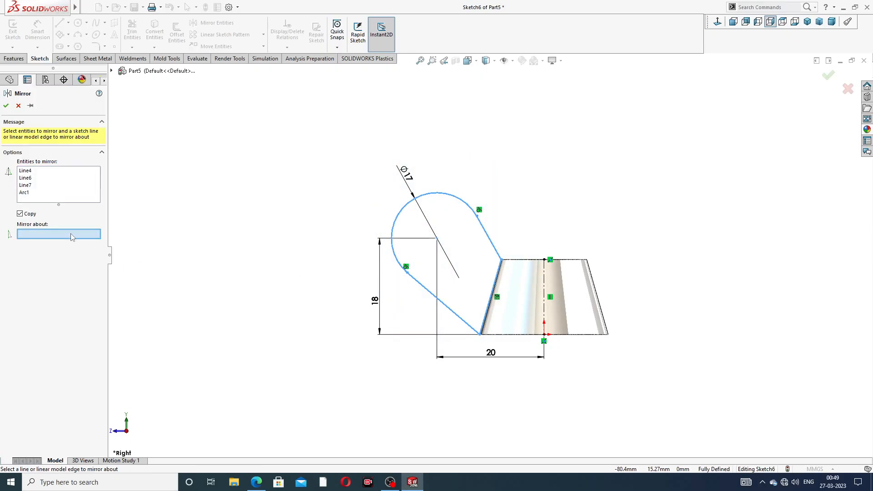
click(545, 280)
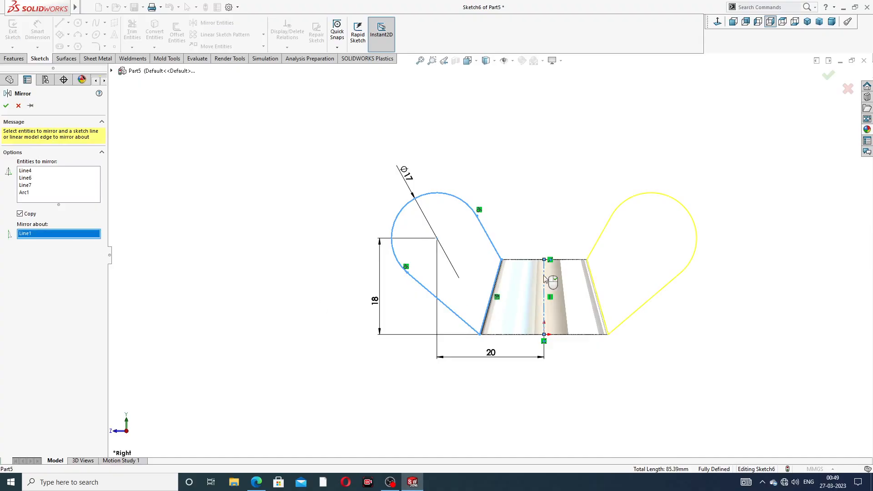
click(828, 76)
key(z)
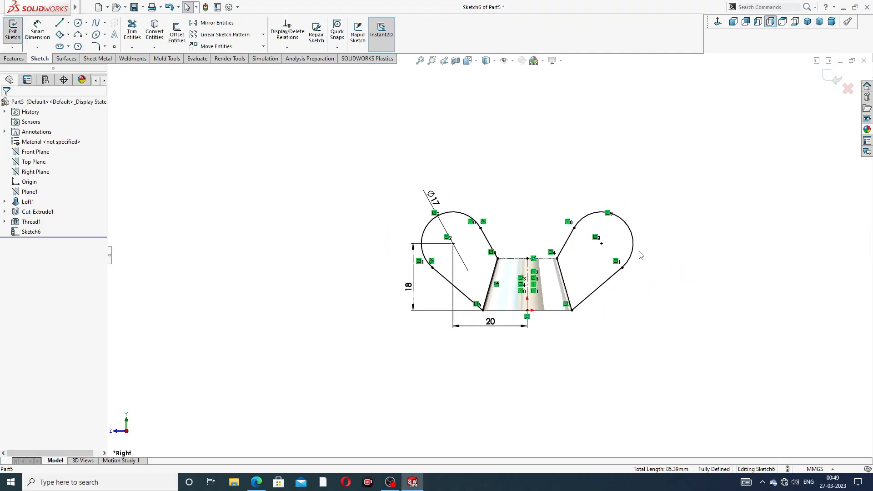
scroll(527, 314, down, 2)
Step: Set up a boss extrusion of both wing profiles with the Mid Plane end condition and a 5 mm depth
middle_drag(548, 178, 534, 200)
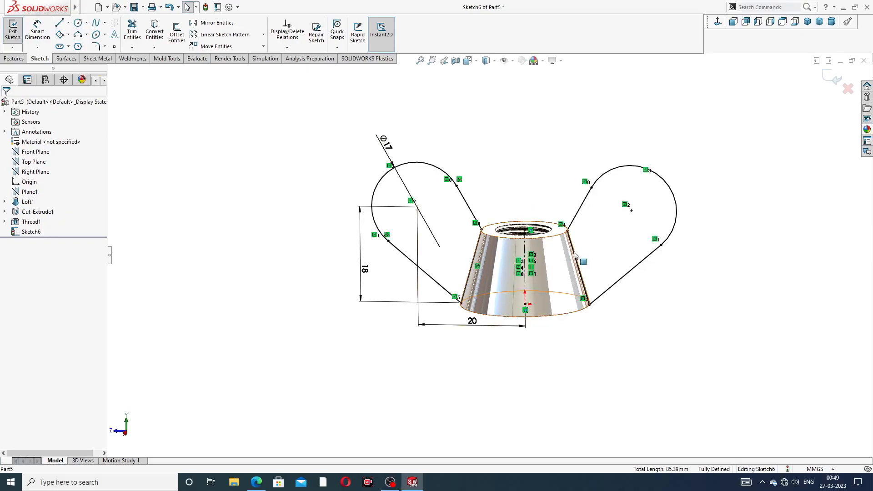
scroll(572, 290, down, 2)
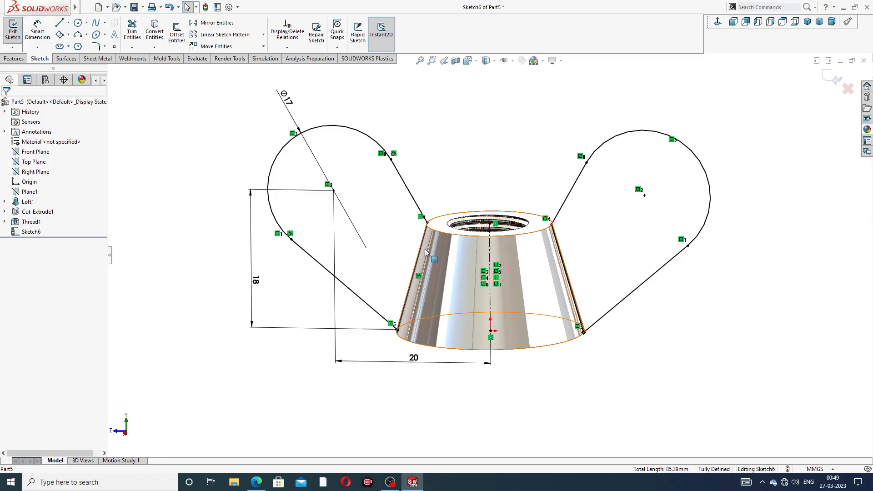
scroll(427, 218, down, 9)
scroll(453, 214, up, 9)
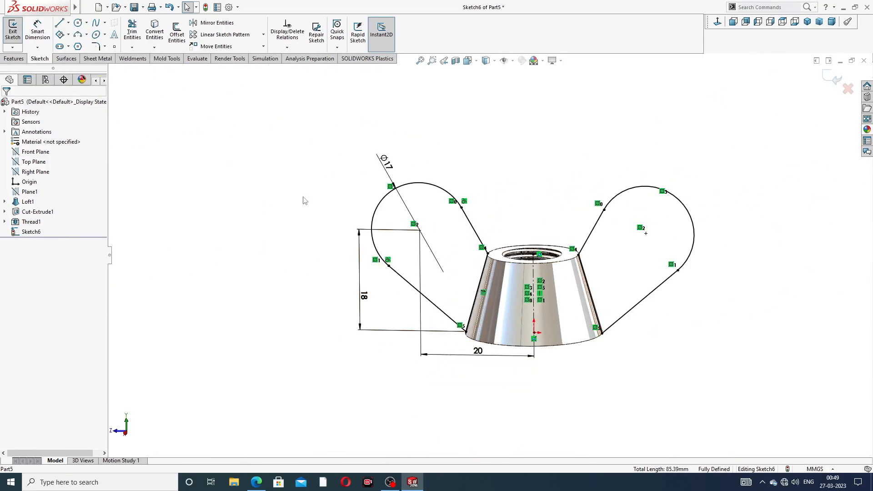
click(14, 58)
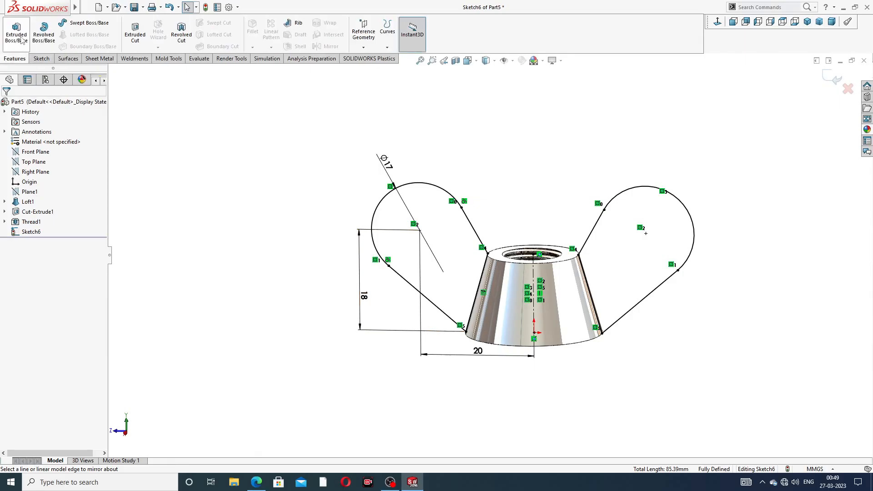
middle_drag(472, 276, 455, 270)
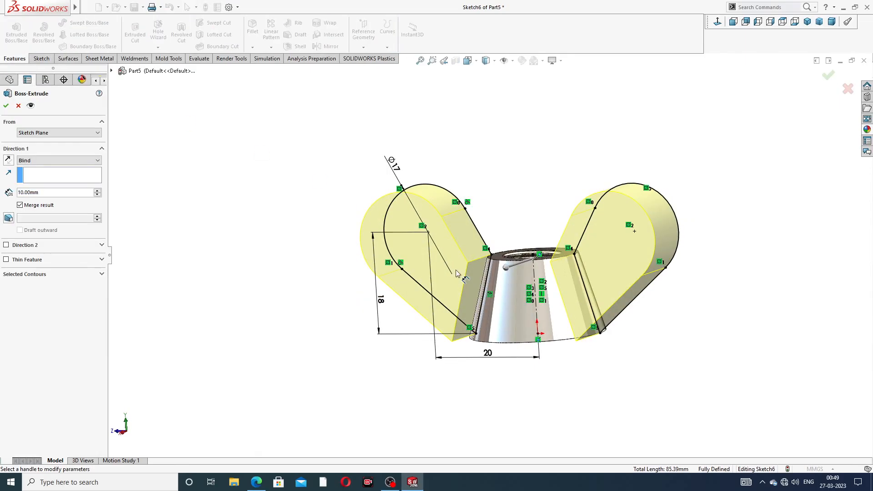
click(73, 160)
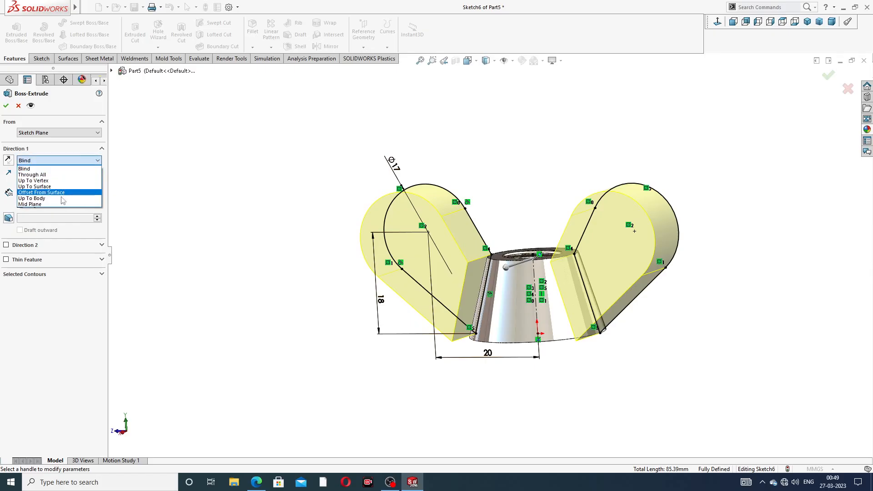
click(62, 207)
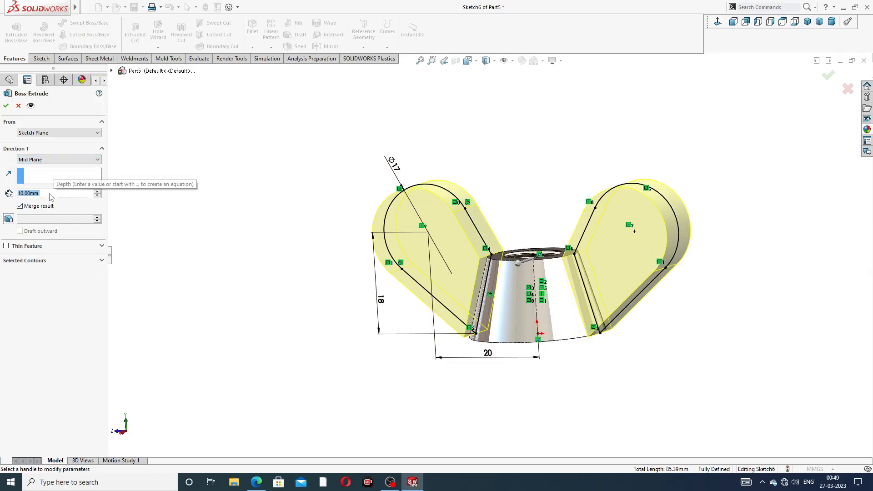
text(5)
key(Return)
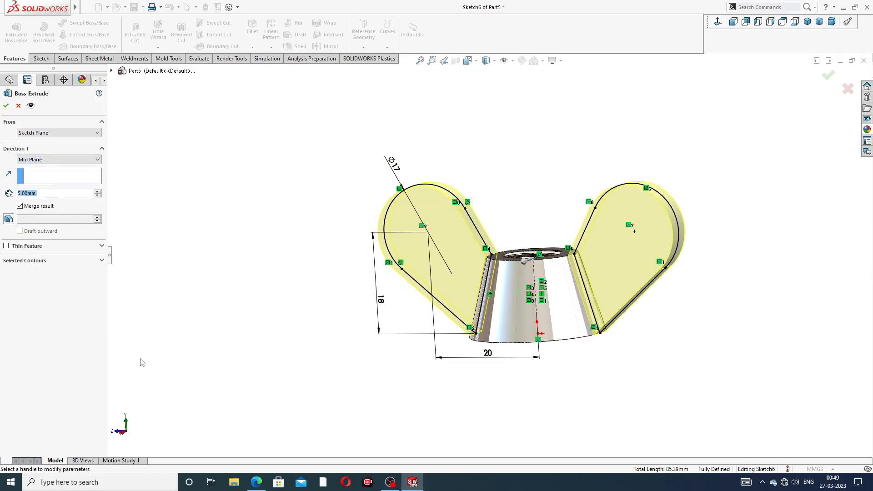
Step: Check the wing thickness on the wing nut reference PDF in the browser, and accept the wing extrusion in SOLIDWORKS
click(256, 481)
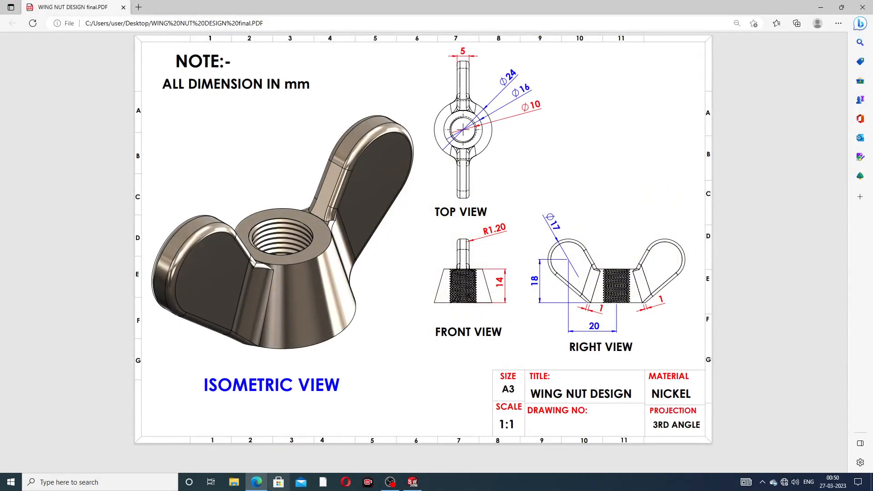
click(412, 482)
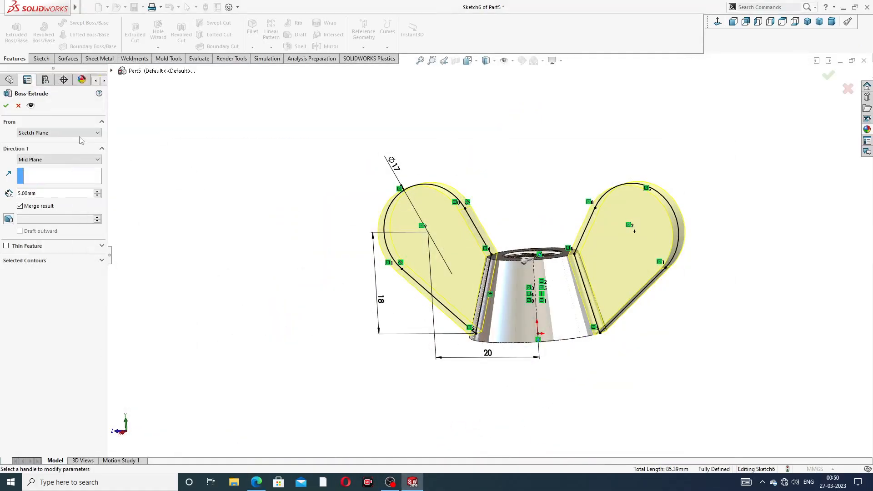
click(6, 107)
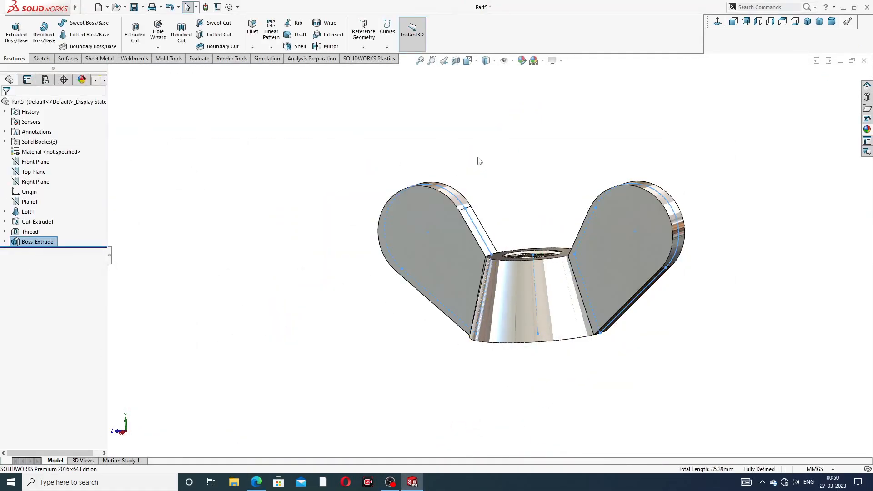
click(479, 160)
Step: Start a new sketch on the left wing's narrow slanted inner face, where it meets the conical body
middle_drag(548, 230, 569, 230)
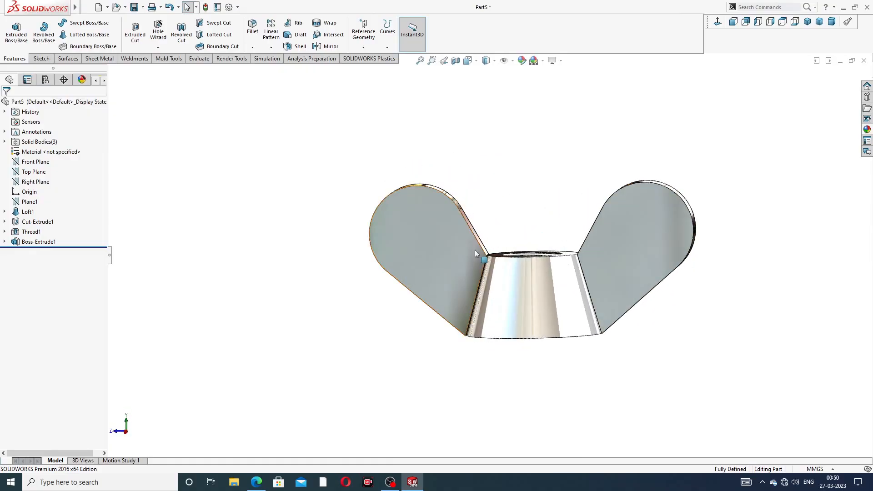
scroll(475, 252, up, 6)
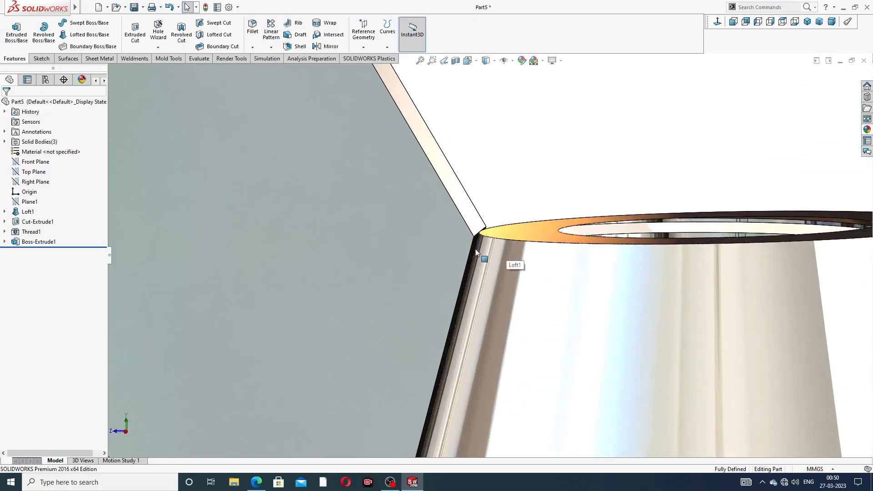
middle_drag(498, 273, 487, 255)
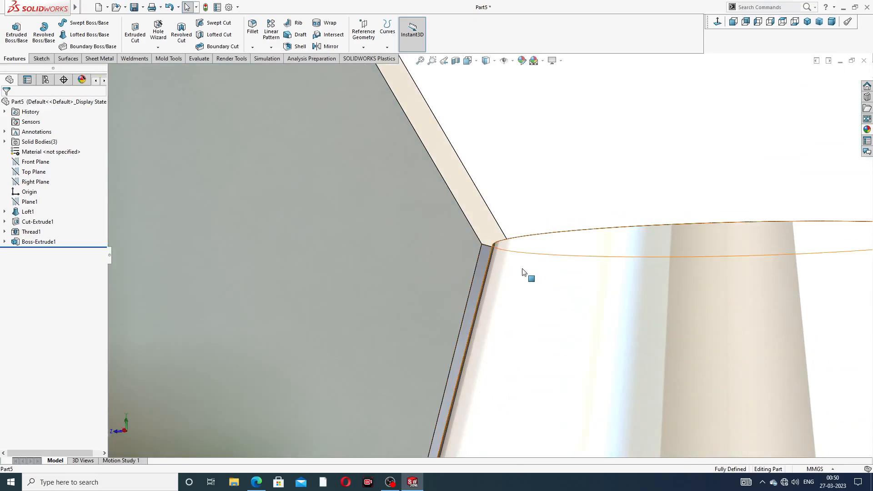
scroll(523, 272, down, 8)
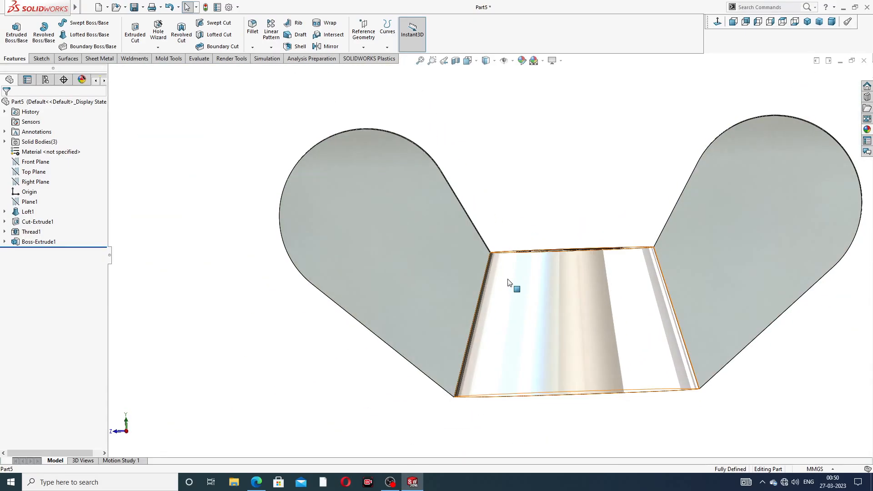
scroll(509, 281, up, 5)
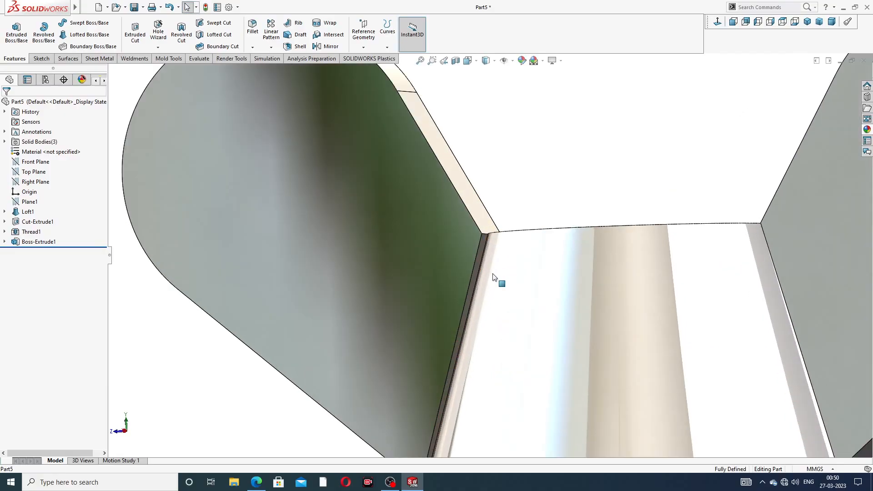
click(482, 249)
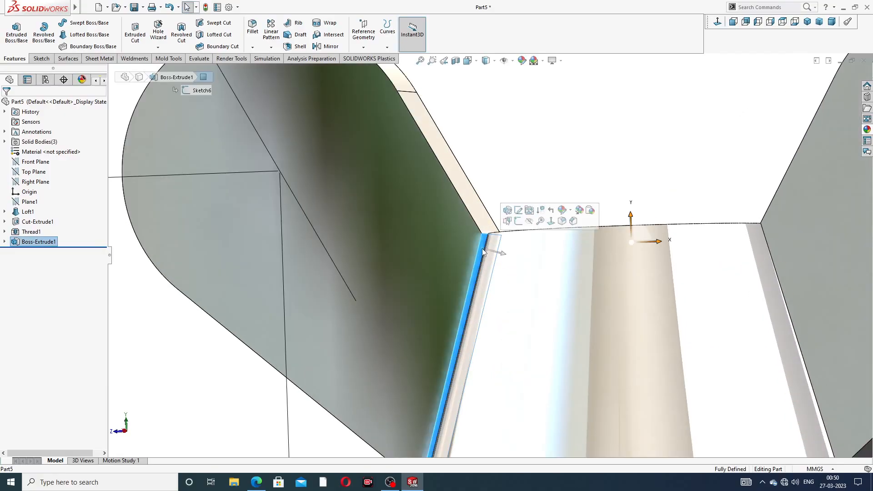
click(518, 221)
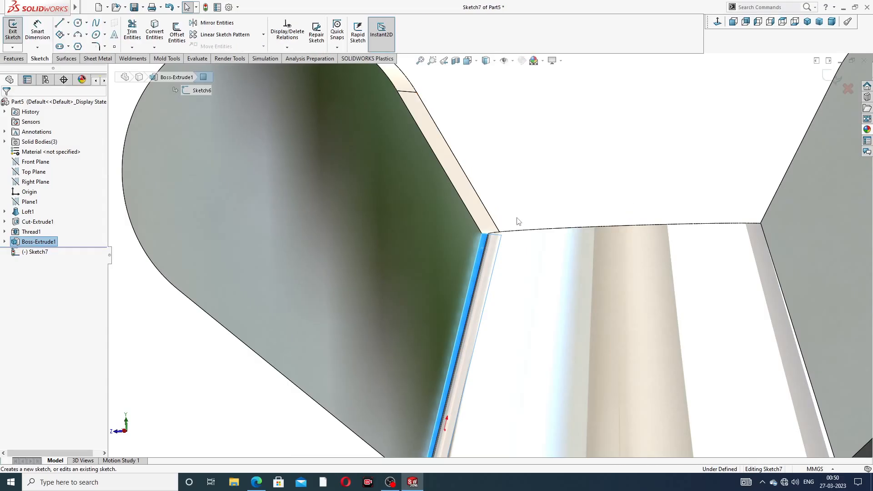
Step: Convert the outline of the left wing's inner face into the sketch and extrude it 1 mm into the conical body
click(155, 33)
scroll(534, 188, down, 2)
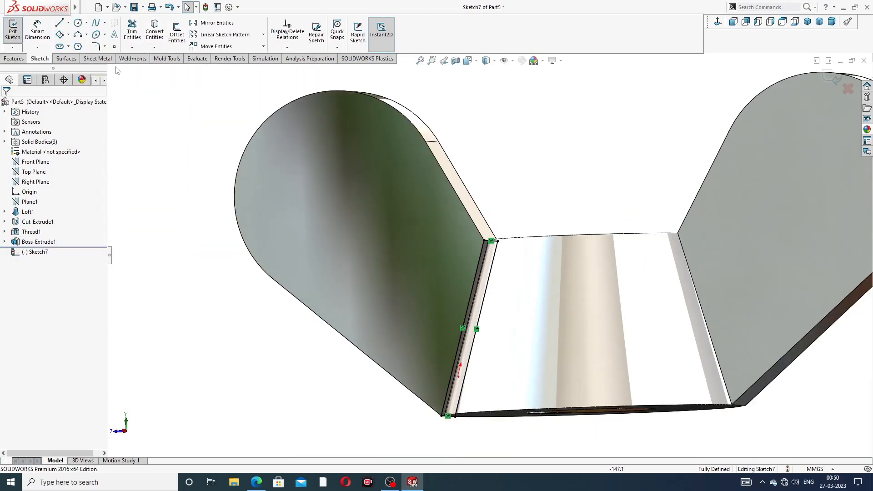
click(14, 58)
click(17, 31)
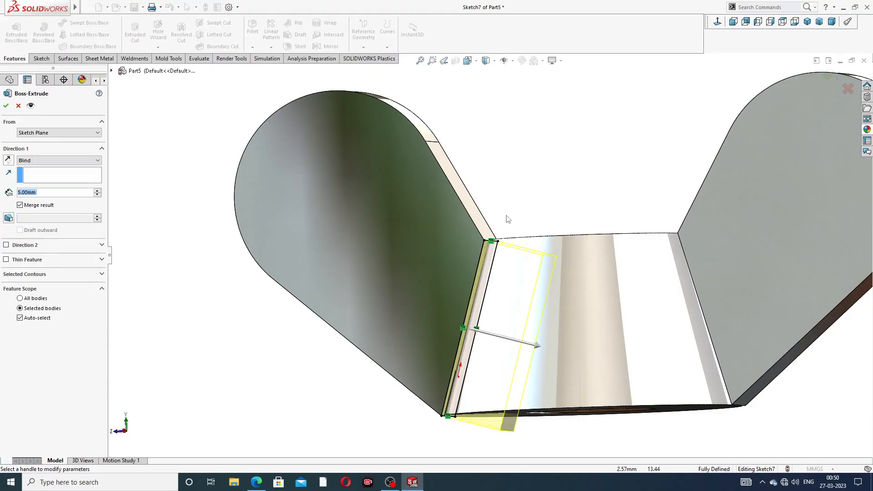
text(1)
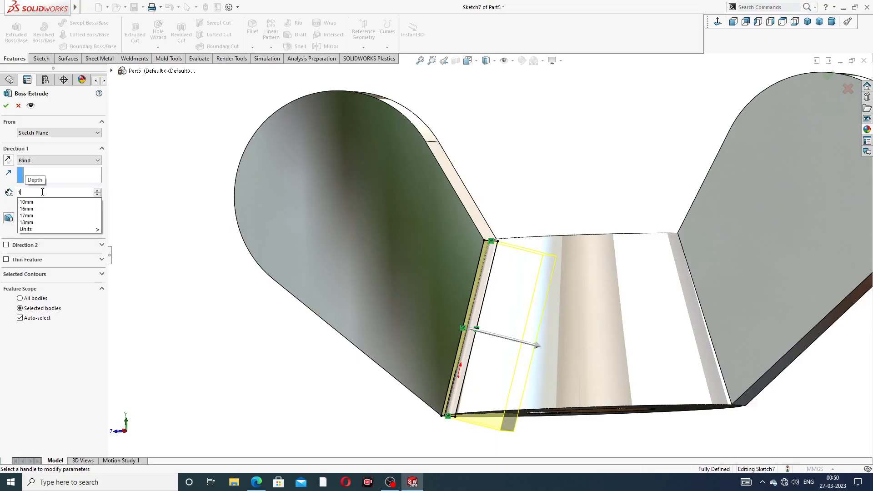
key(Return)
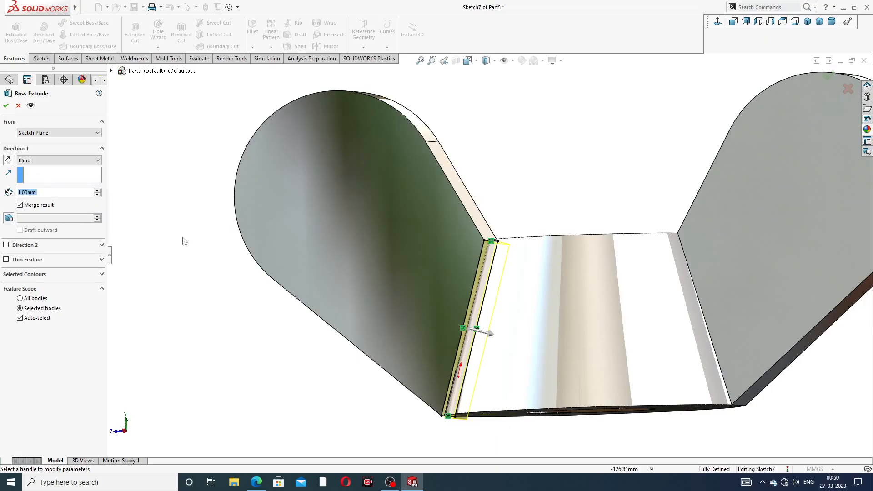
click(6, 106)
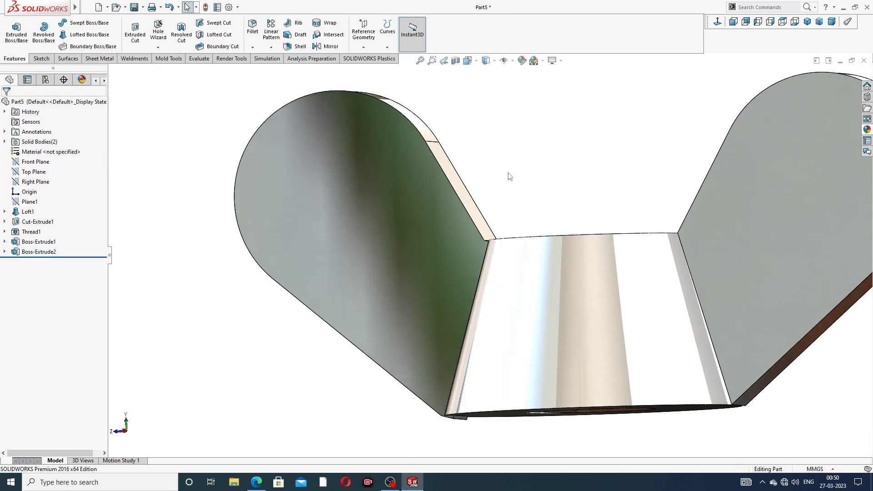
Step: Start a sketch on the opposite wing's narrow inner face and convert the face's outline into sketch entities
scroll(514, 255, down, 2)
middle_drag(511, 265, 518, 267)
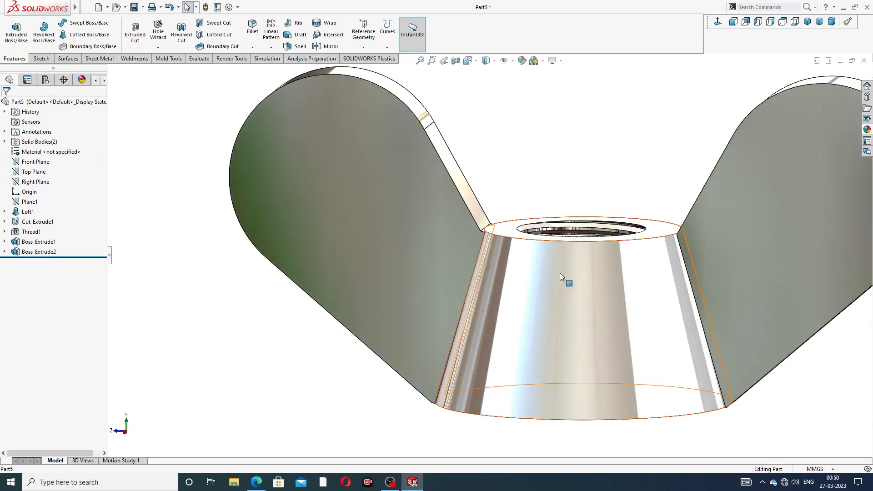
scroll(560, 273, up, 3)
scroll(695, 273, down, 5)
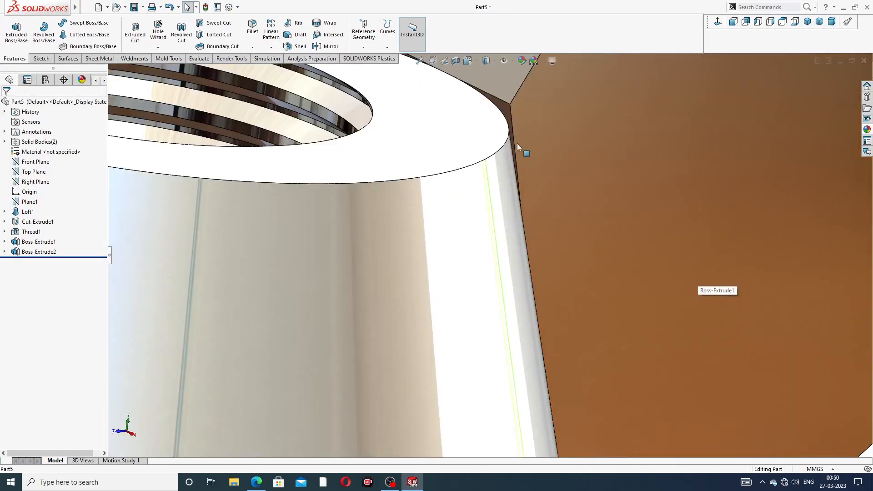
click(515, 117)
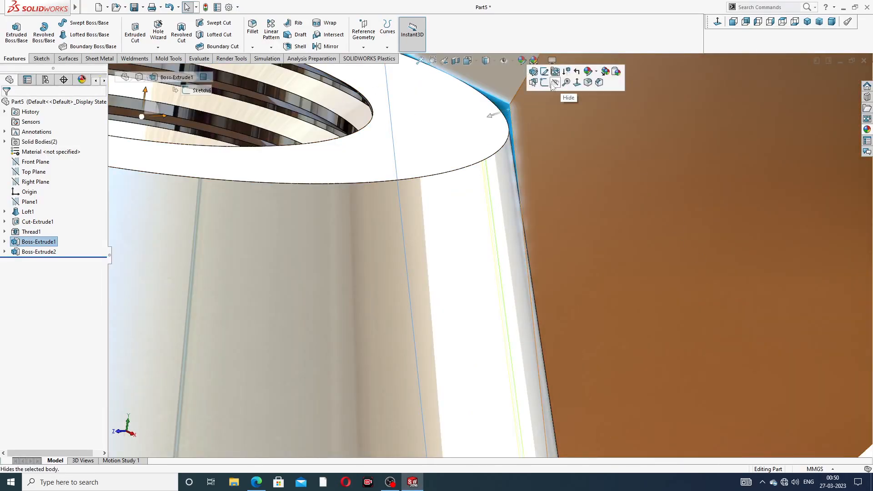
click(534, 82)
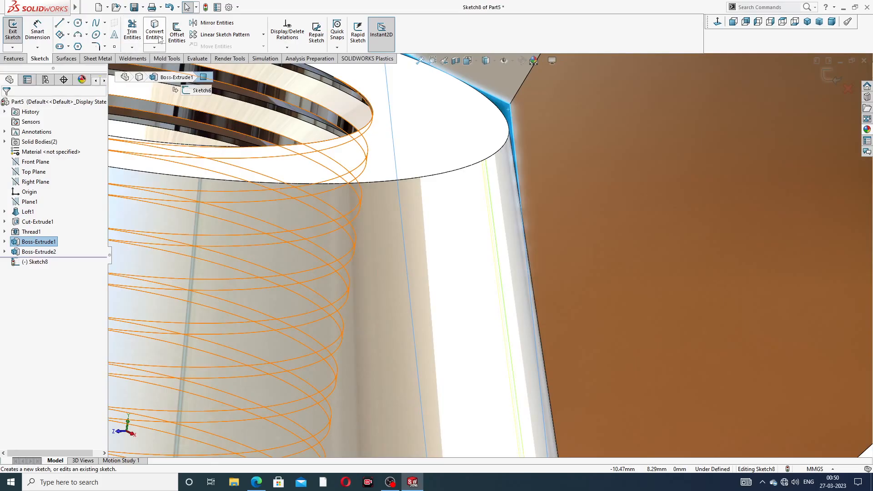
click(159, 39)
scroll(330, 124, up, 2)
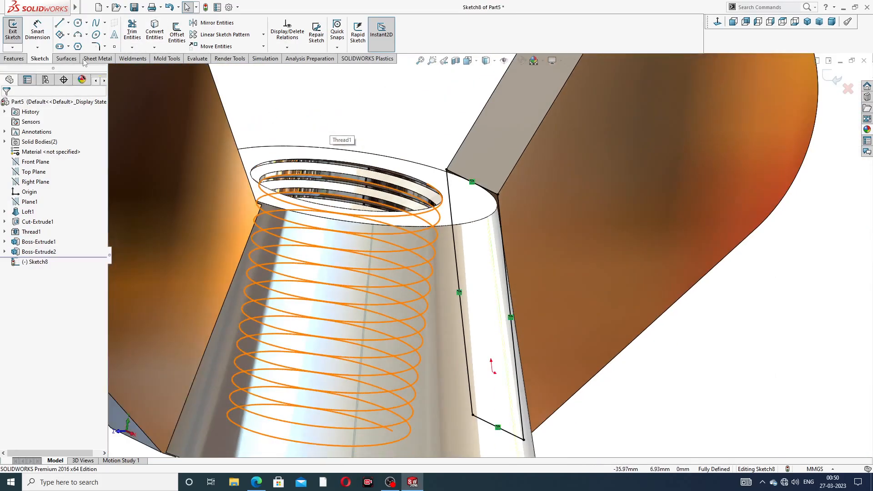
Step: Extrude the converted outline of the second wing's inner face 1 mm into the body with merged result
click(14, 58)
click(17, 32)
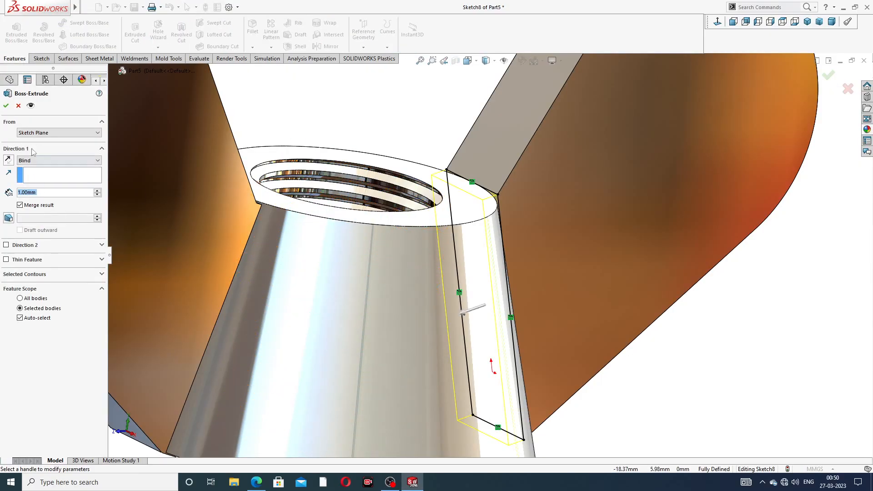
click(6, 106)
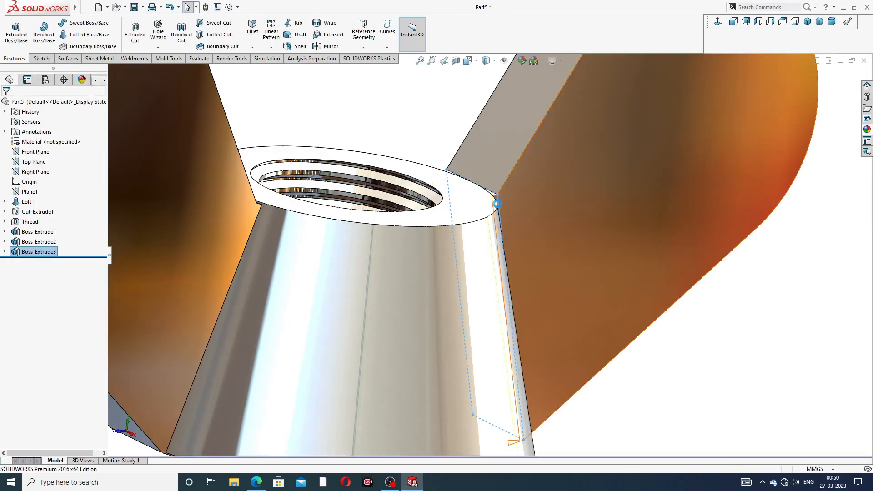
key(f)
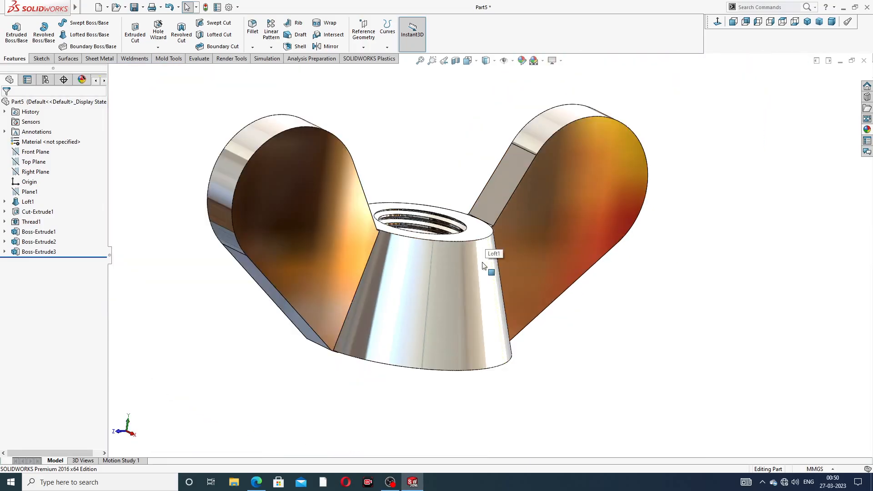
Step: Start a sketch on the body's large bottom face and convert the face's outline into sketch entities
middle_drag(491, 255, 432, 232)
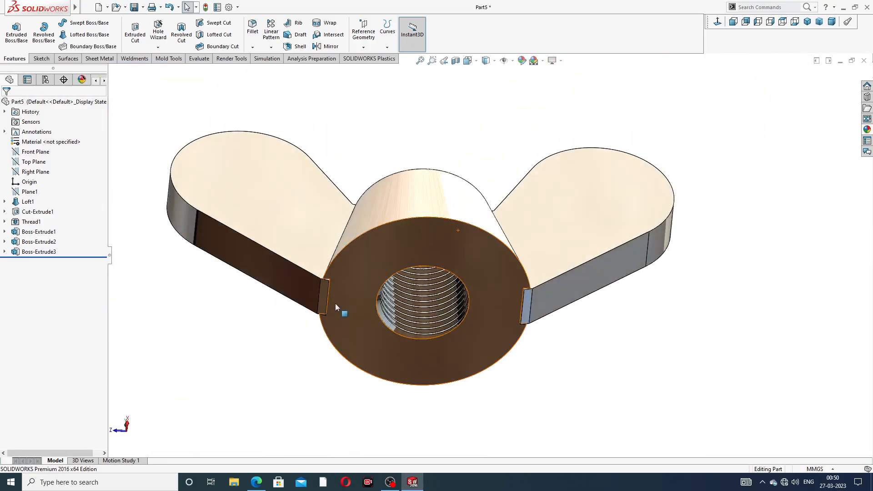
scroll(335, 303, down, 3)
middle_click(396, 257)
middle_drag(397, 257, 365, 262)
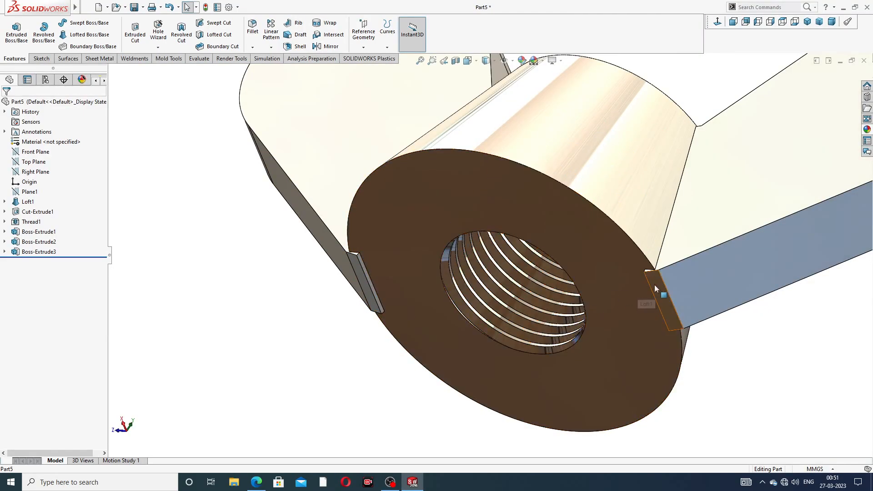
scroll(361, 263, down, 3)
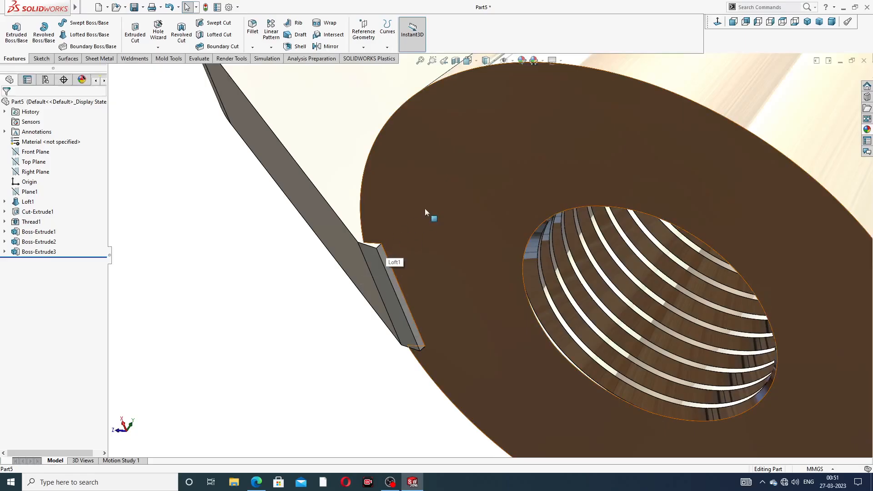
click(483, 171)
click(518, 143)
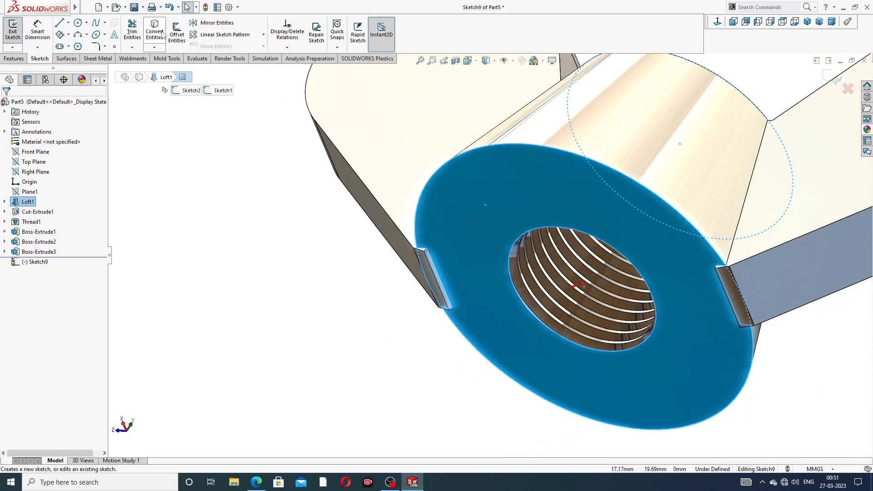
click(155, 32)
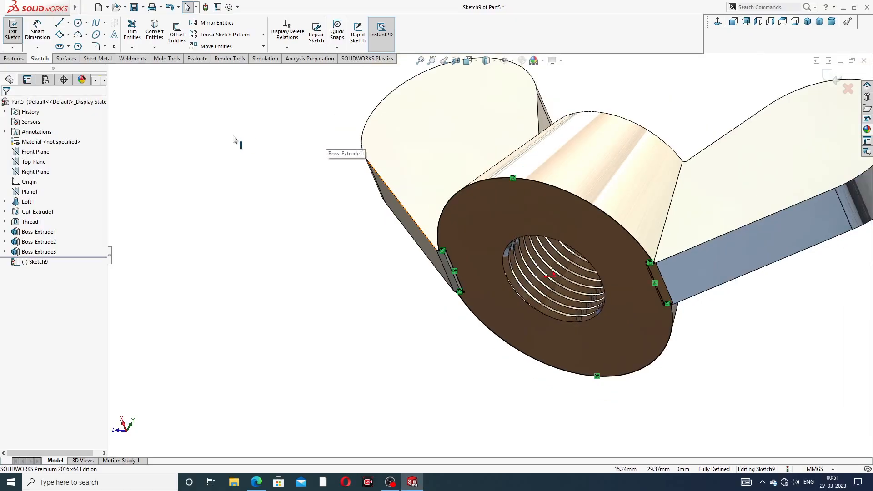
Step: Cut away the wing-joint material protruding below the base with a reversed 5 mm blind Extruded Cut, using Flip side to cut
click(14, 59)
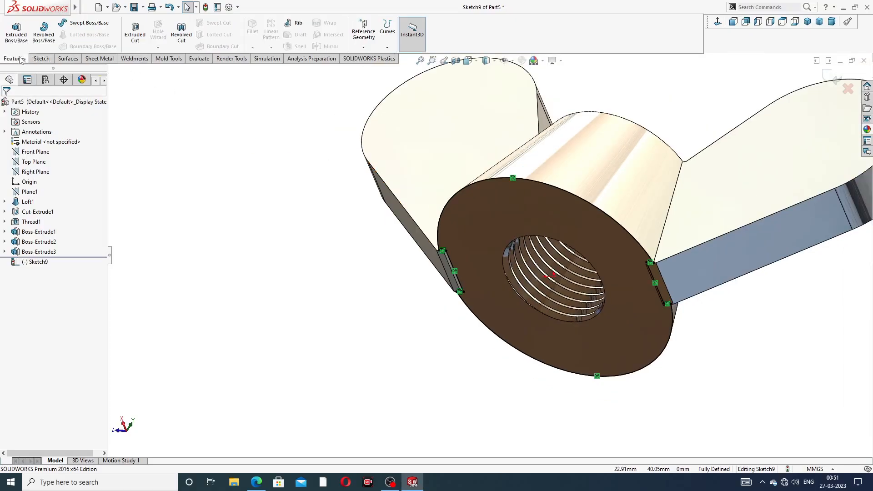
click(134, 34)
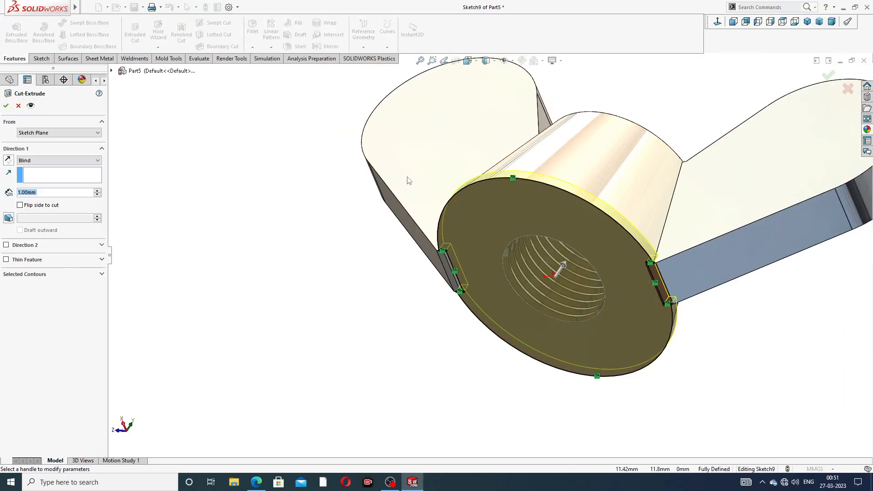
middle_drag(408, 181, 360, 206)
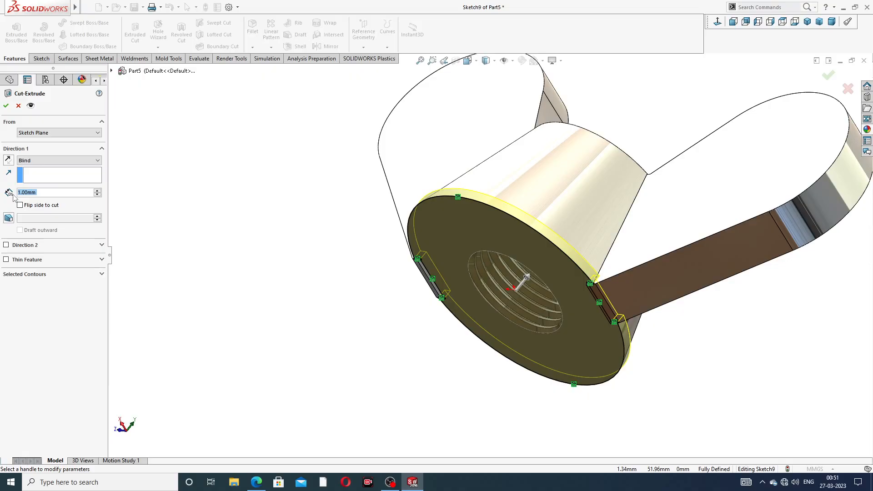
text(5)
key(Return)
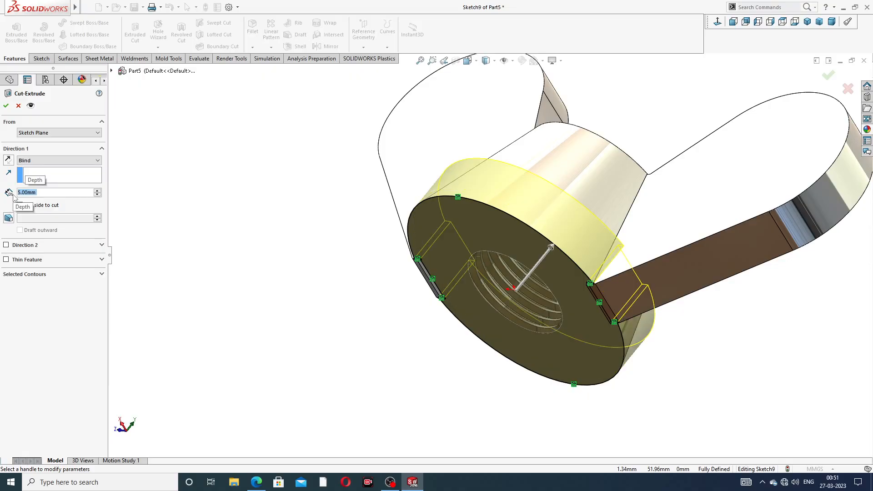
click(8, 160)
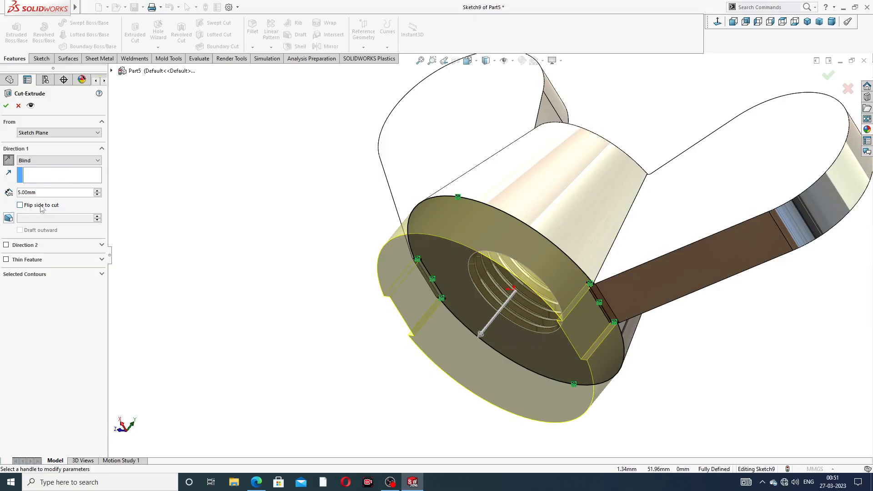
click(6, 108)
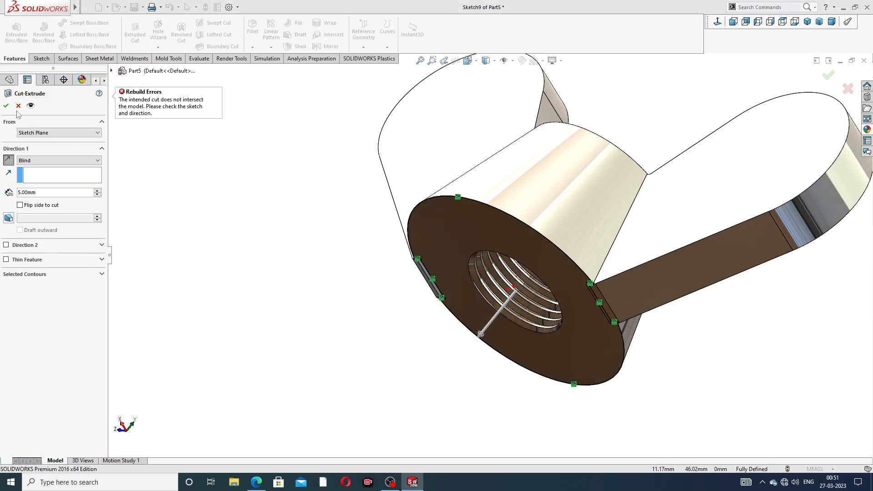
click(20, 205)
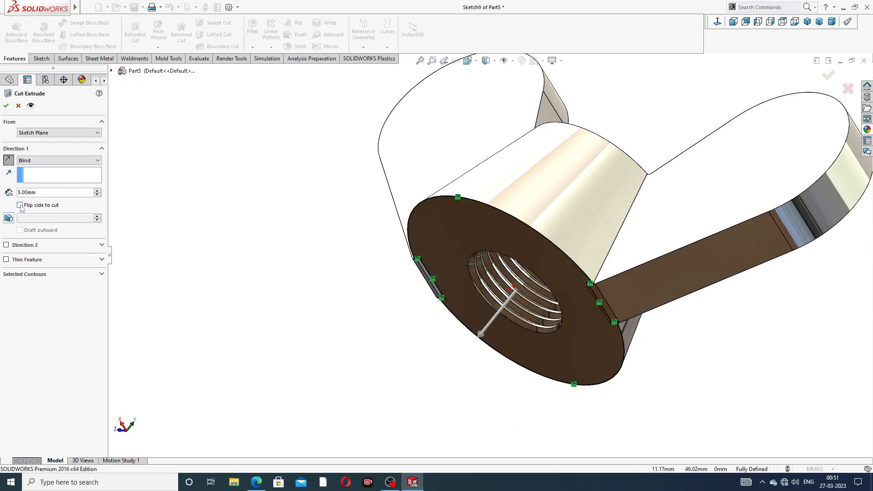
click(6, 107)
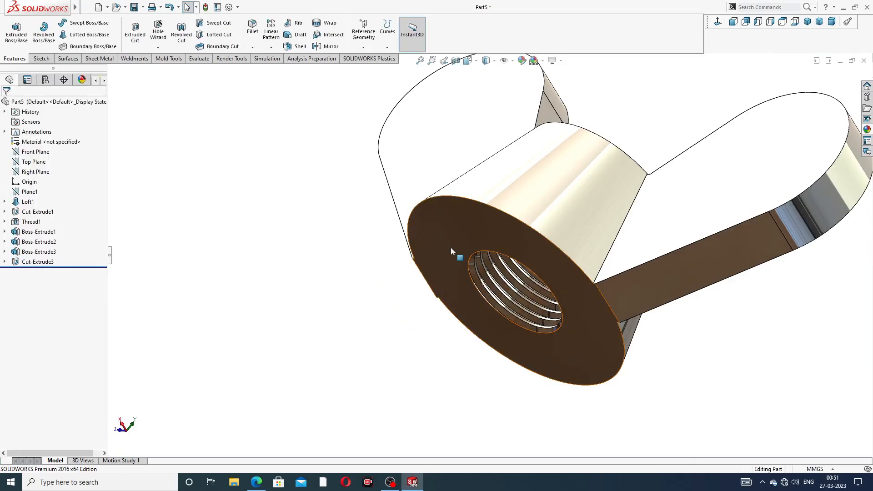
Step: Examine the trimmed base and the joints between both wings and the conical body from below, above and the side
scroll(549, 298, down, 5)
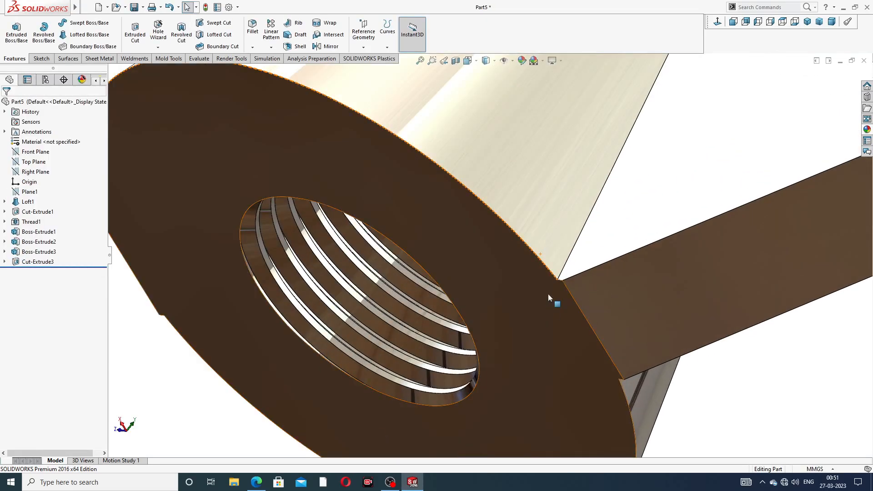
middle_drag(548, 298, 591, 262)
scroll(557, 314, up, 3)
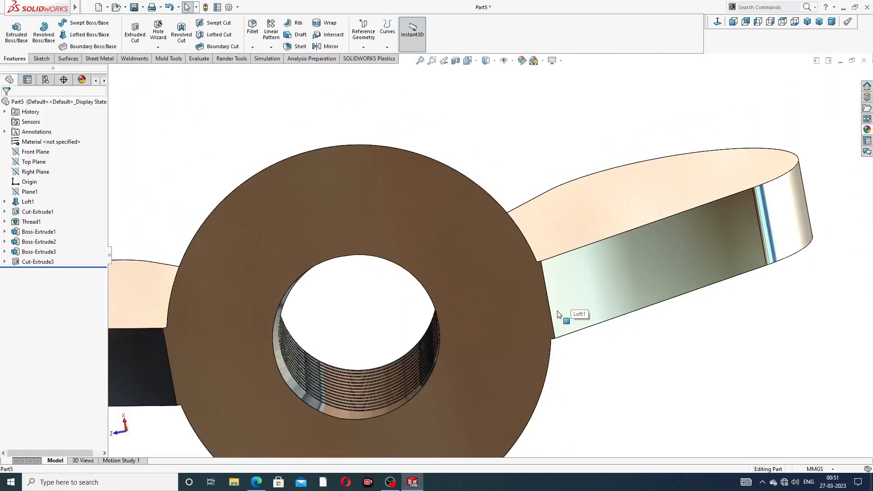
middle_drag(559, 315, 501, 258)
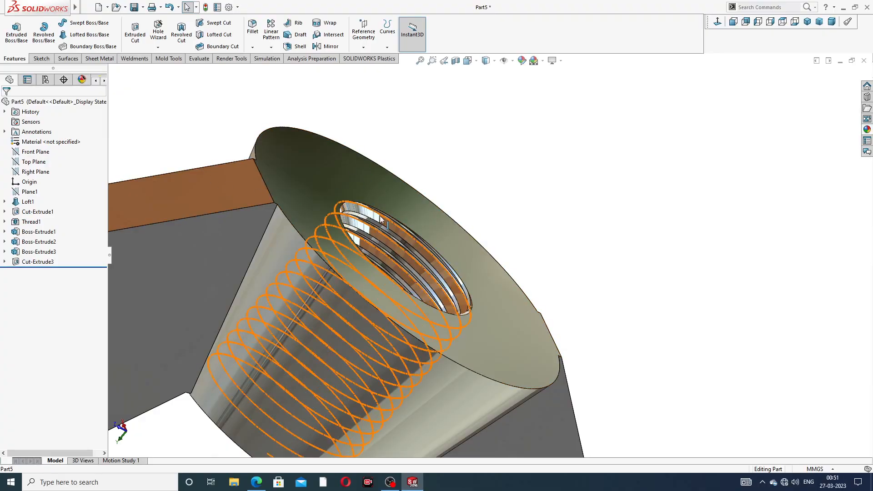
scroll(381, 216, up, 3)
middle_drag(380, 215, 441, 148)
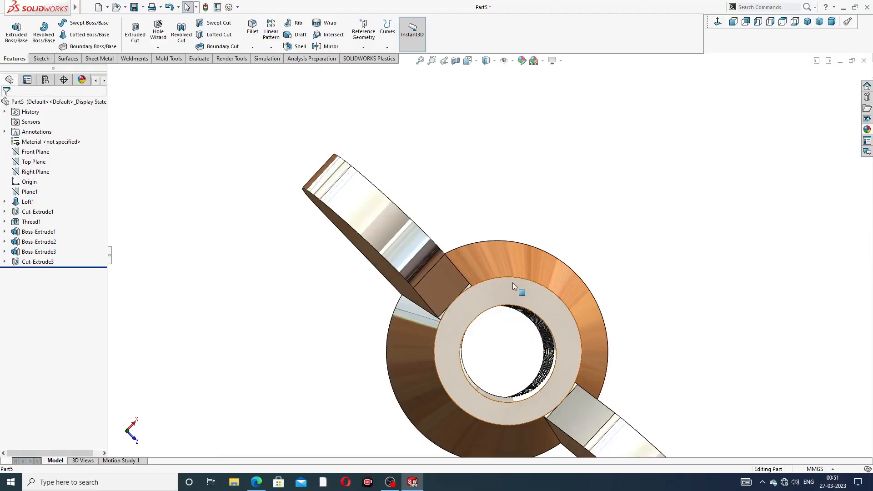
mouse_move(518, 288)
middle_down()
mouse_move(499, 236)
mouse_move(513, 280)
middle_up()
scroll(513, 280, up, 3)
middle_drag(508, 348, 471, 300)
scroll(498, 331, down, 2)
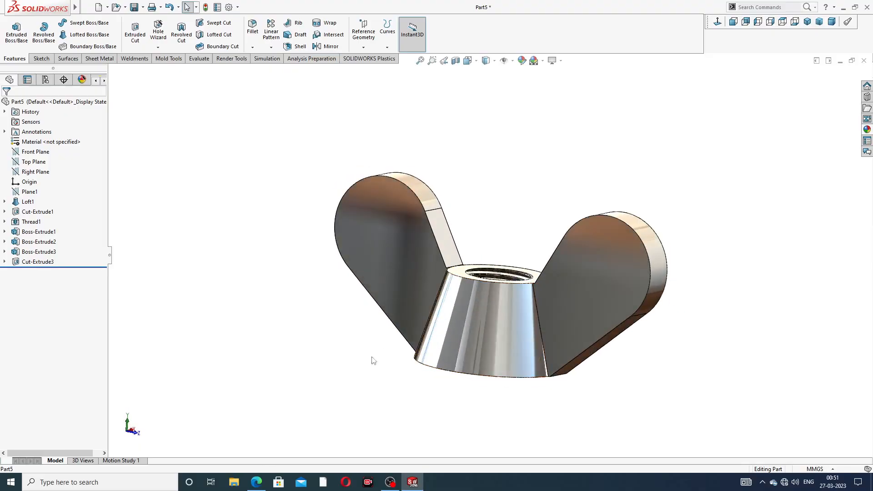
Step: Check the wing edge radius in the reference drawing and set up a 1.2 mm fillet on both curved outline edges of one wing
click(257, 476)
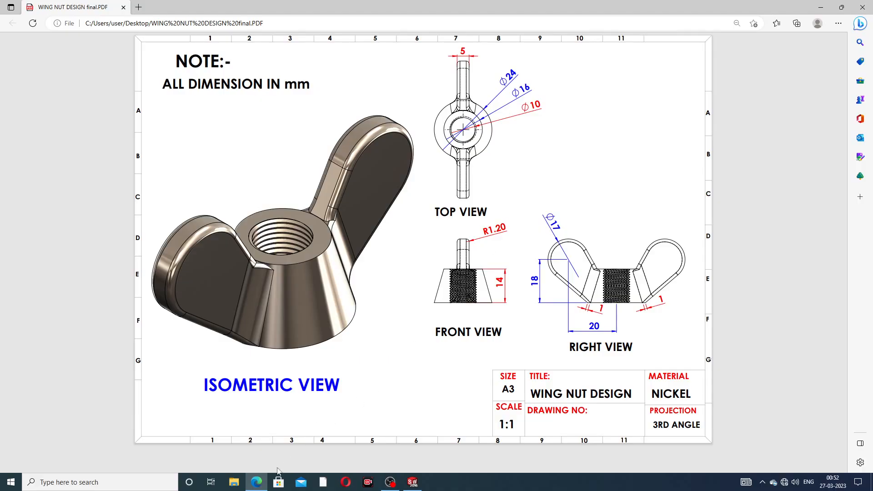
click(413, 483)
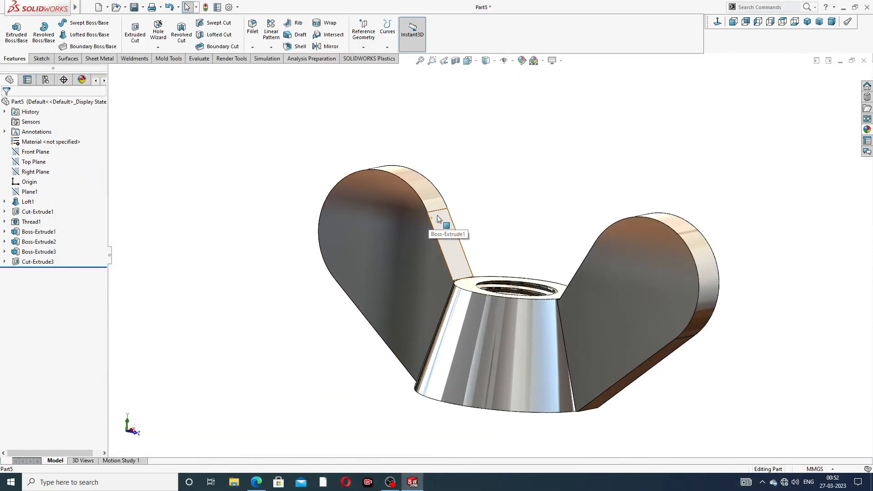
middle_drag(438, 219, 423, 194)
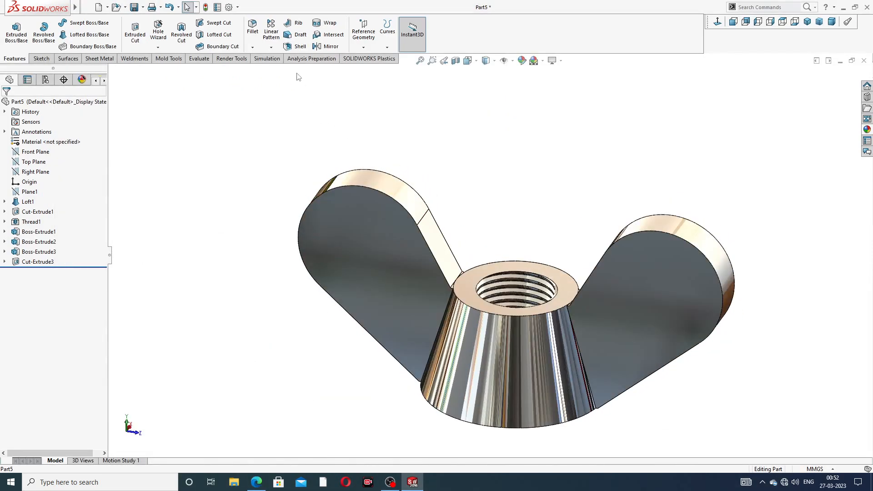
click(252, 27)
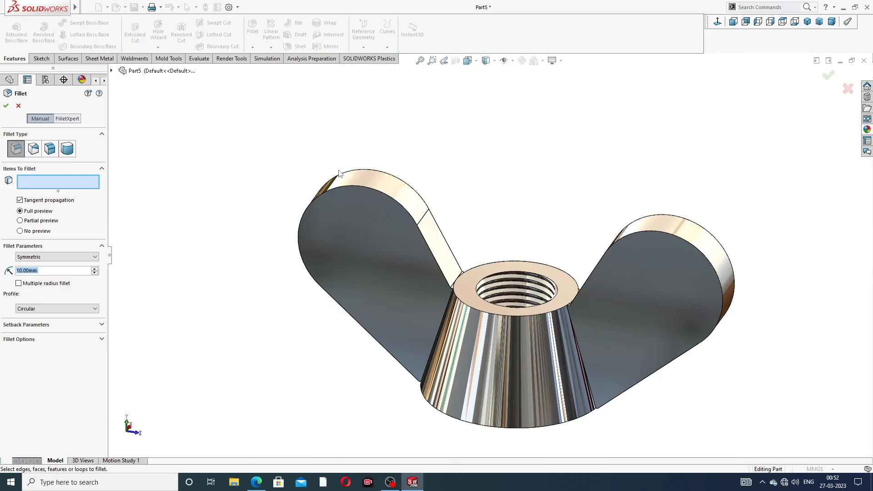
text(1.2)
key(Return)
scroll(402, 247, down, 2)
scroll(402, 247, down, 2)
click(407, 187)
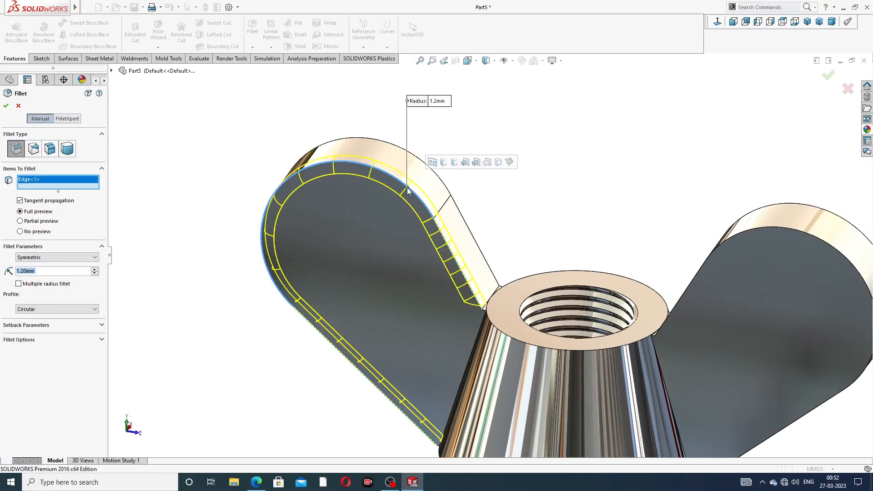
click(422, 163)
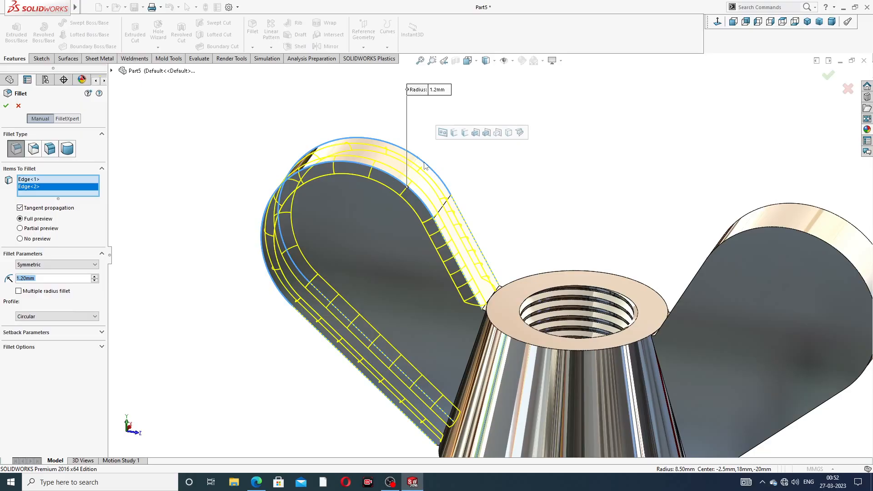
Step: Add both curved outline edges of the second wing to the 1.2 mm fillet and complete it
scroll(762, 241, up, 2)
middle_drag(770, 236, 785, 253)
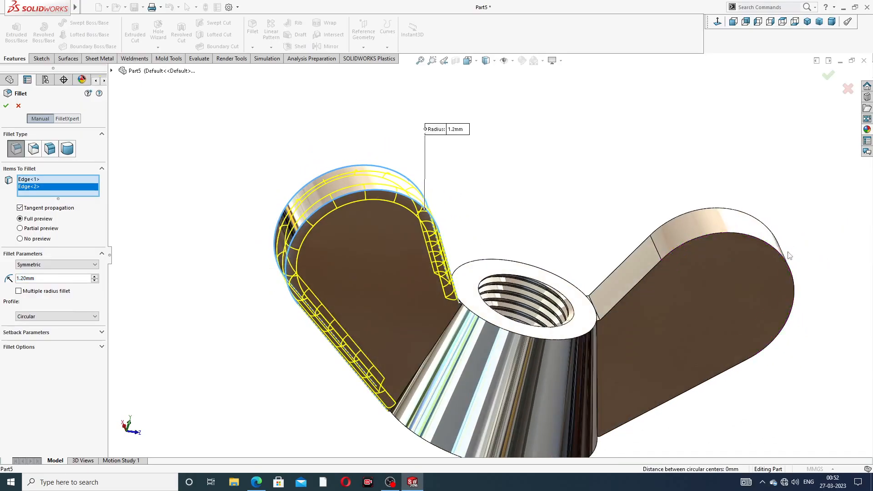
click(745, 243)
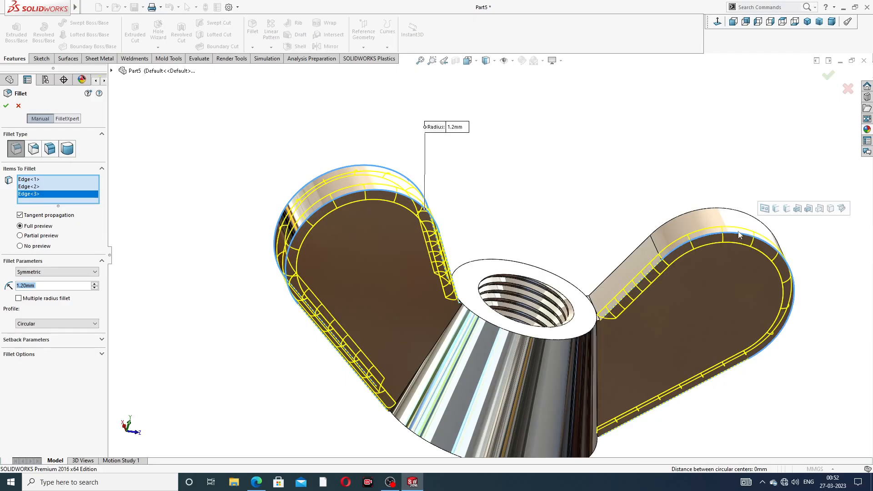
click(724, 208)
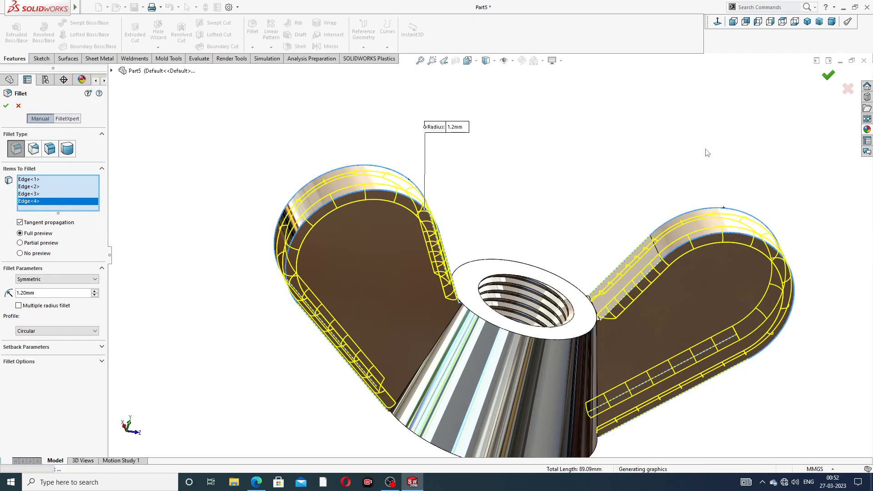
key(Return)
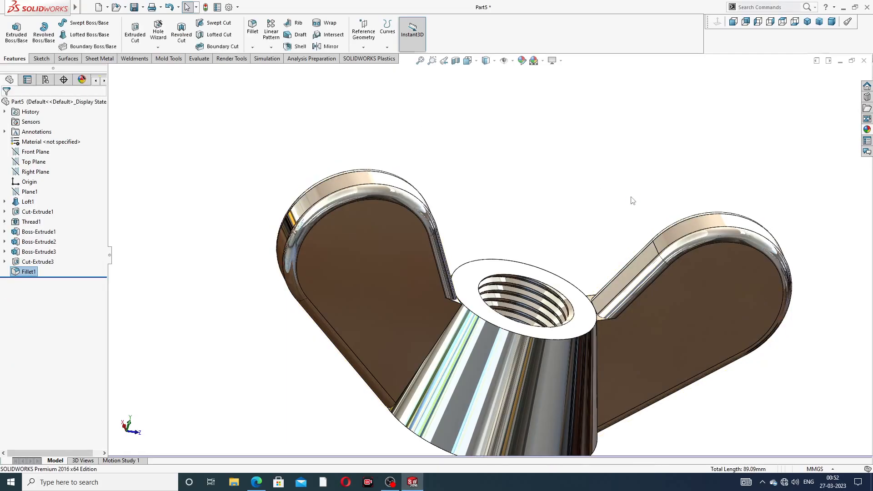
Step: Set up a new 1 mm fillet on the two short edges where the first wing meets the body's top rim
scroll(564, 226, up, 2)
middle_drag(567, 230, 516, 226)
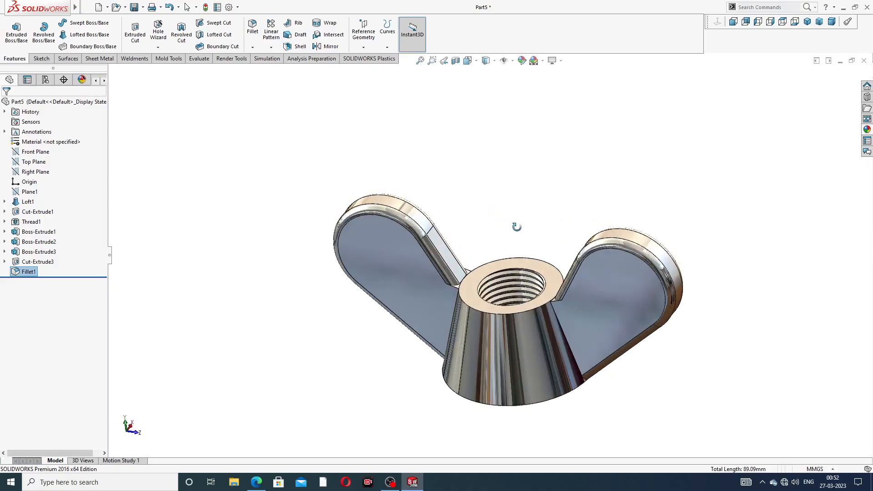
scroll(465, 279, down, 5)
scroll(466, 278, down, 3)
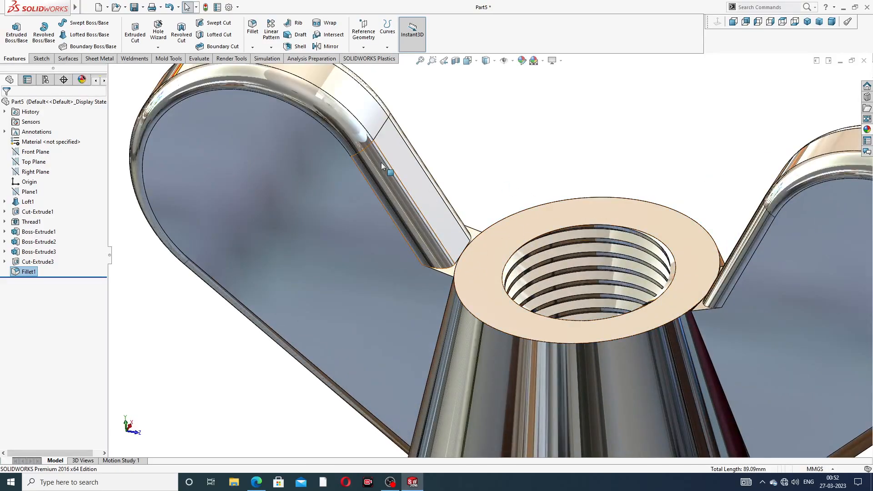
click(253, 32)
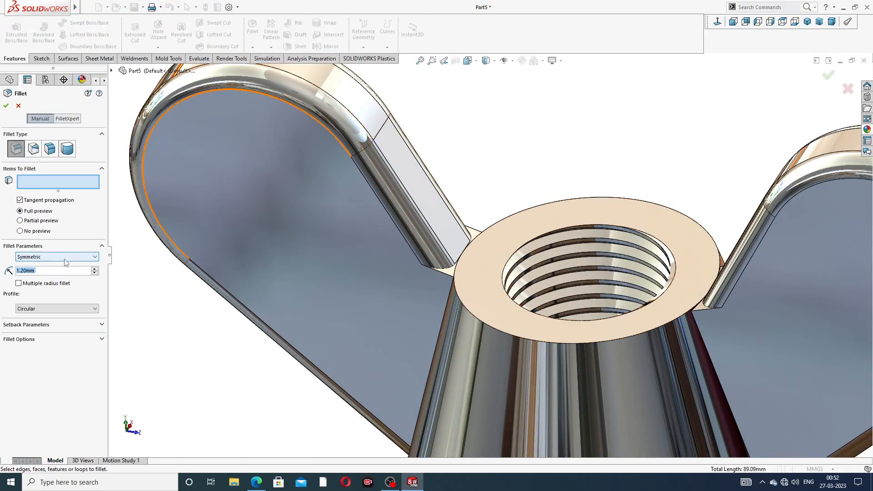
scroll(444, 254, down, 3)
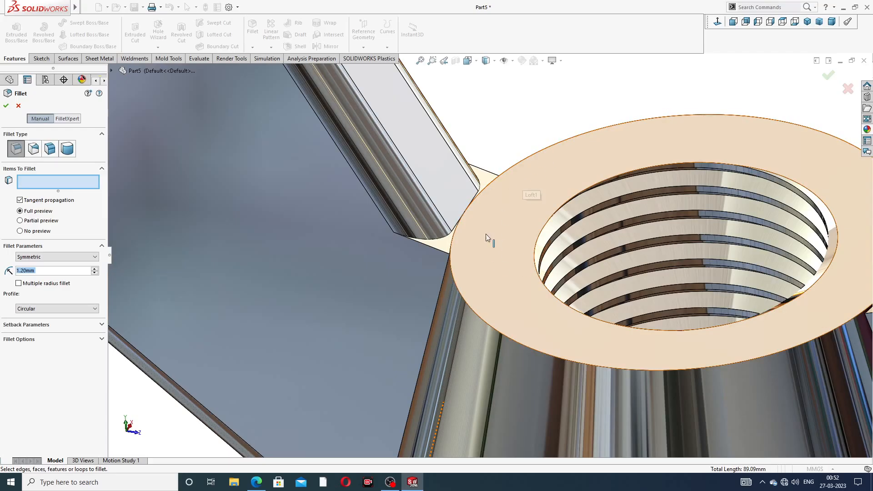
click(492, 175)
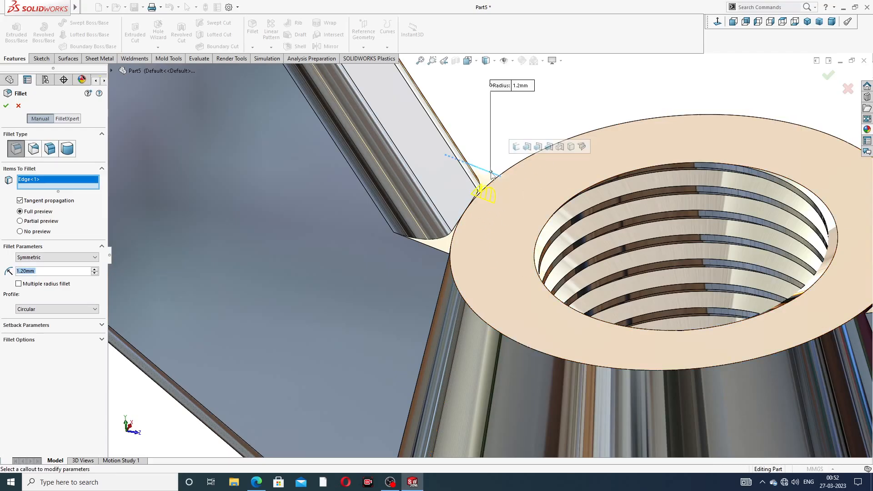
click(434, 245)
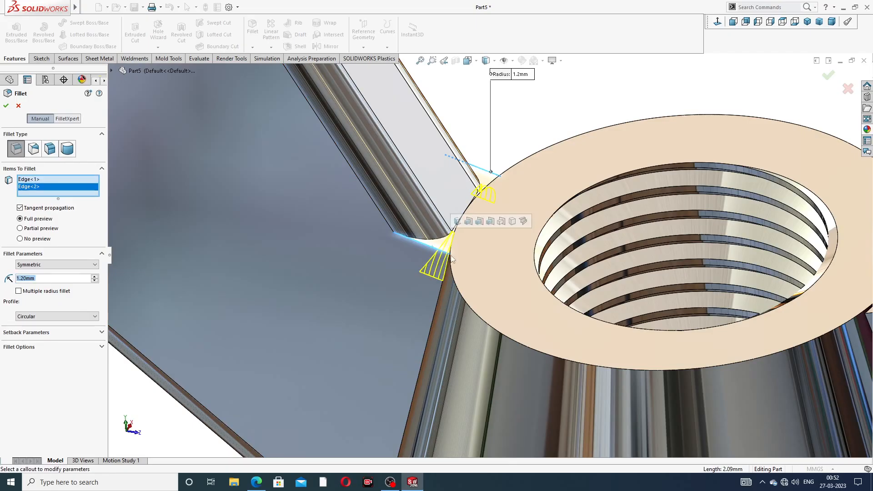
middle_drag(473, 272, 499, 277)
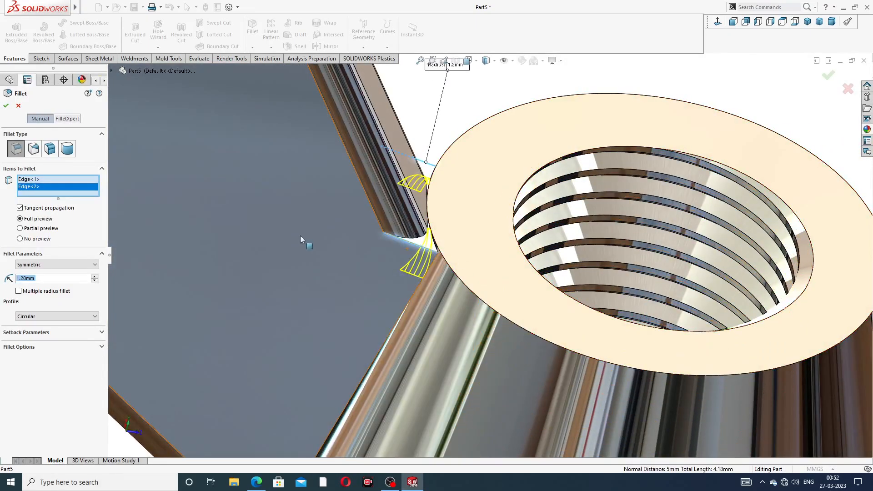
text(1)
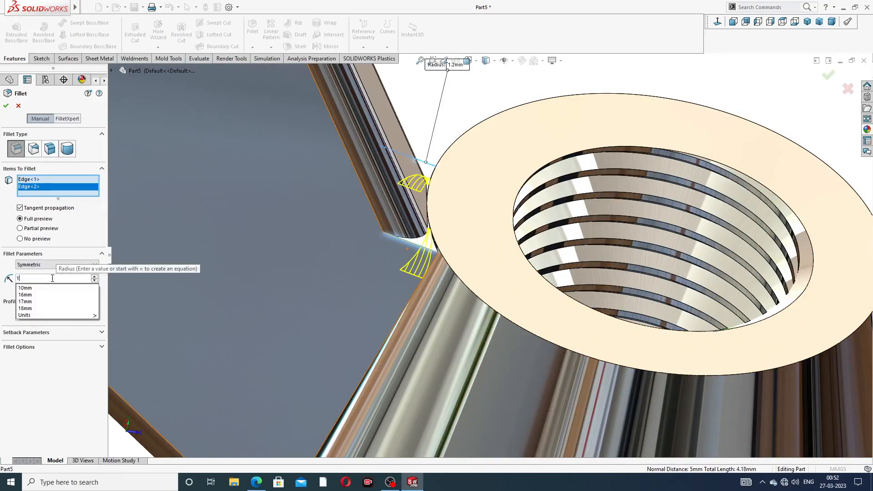
key(Return)
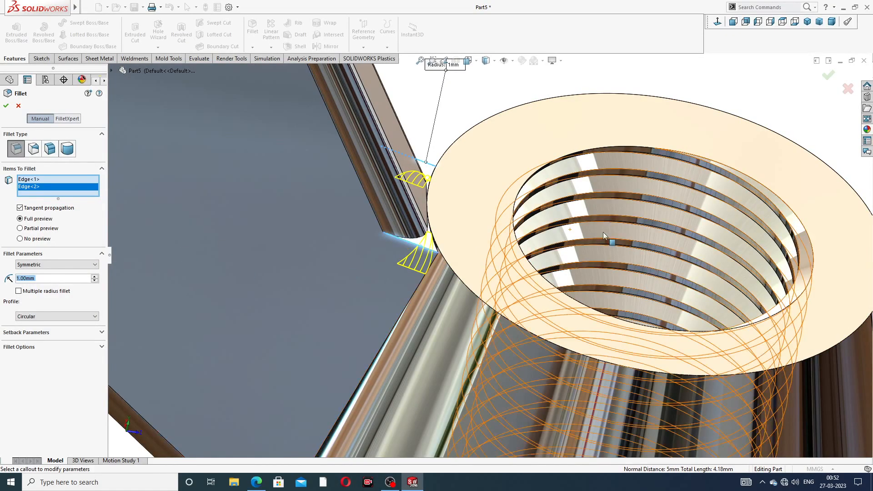
Step: Add the two matching short edges at the second wing and complete the fillet with a 0.5 mm radius
scroll(490, 255, up, 2)
scroll(754, 301, down, 2)
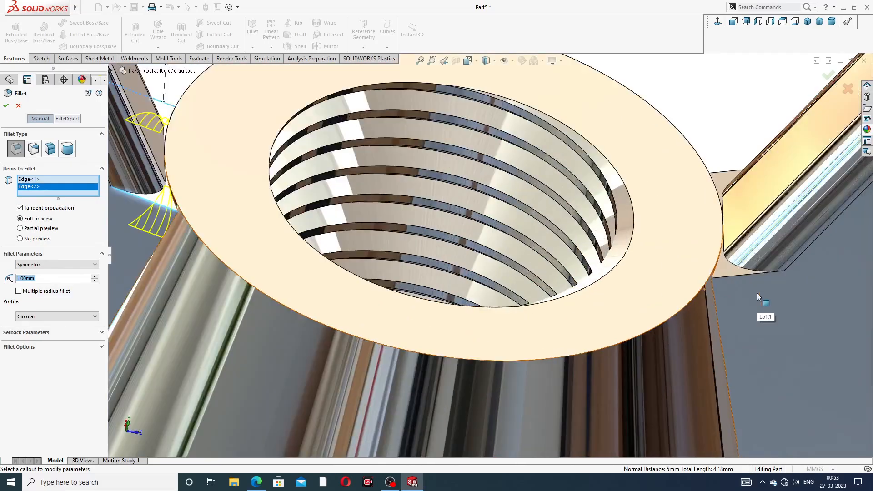
click(739, 263)
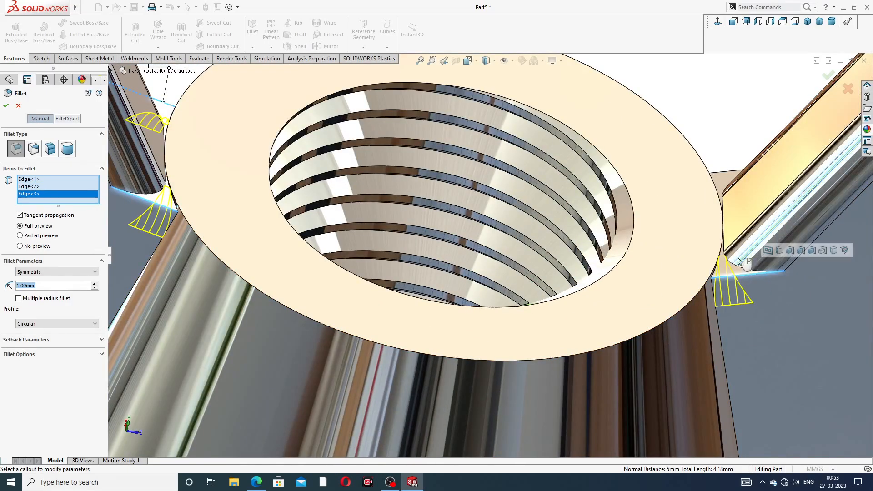
click(724, 176)
scroll(549, 241, up, 3)
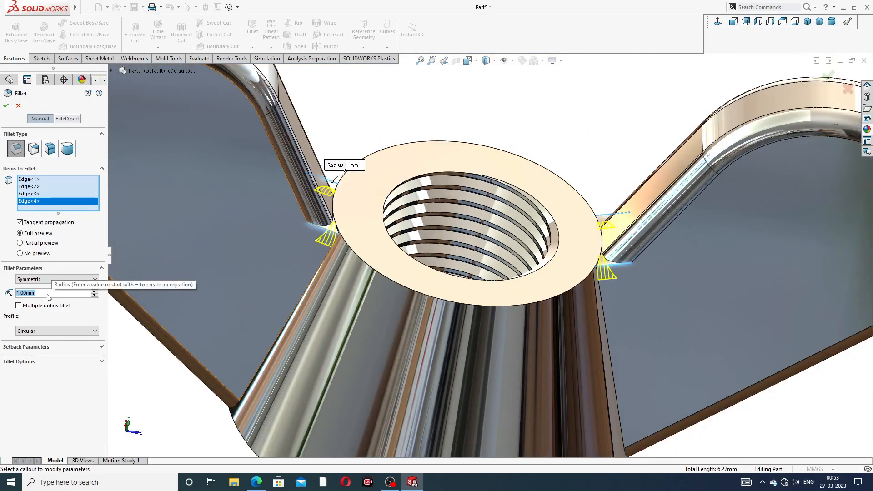
text(5)
key(Return)
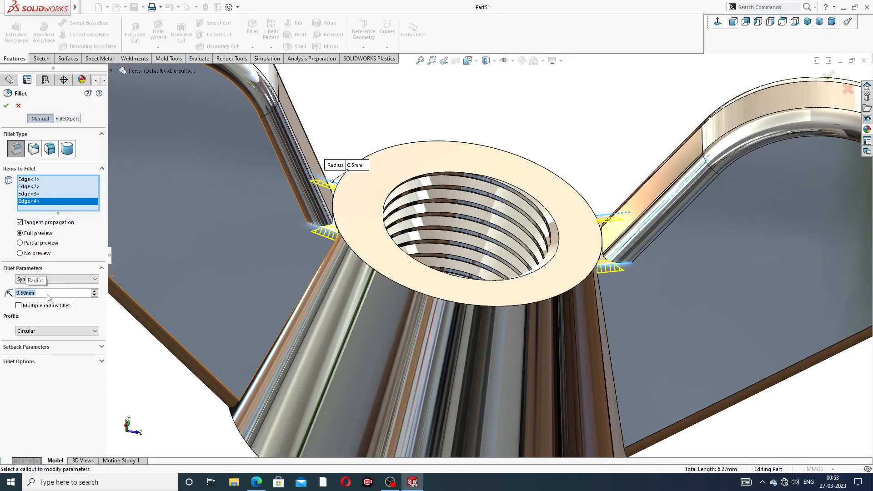
click(5, 107)
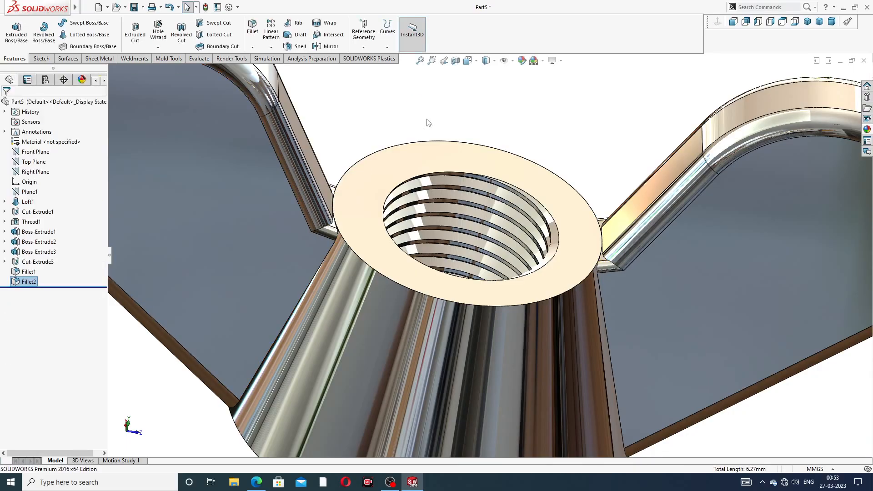
Step: Examine the filleted wings and their joints with the body from above and below, and compare them with the reference drawing
scroll(409, 235, up, 6)
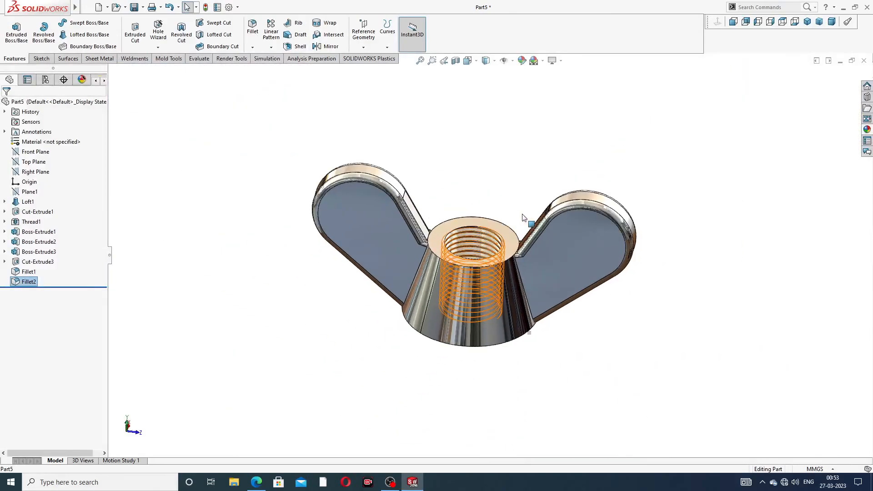
middle_drag(469, 245, 481, 187)
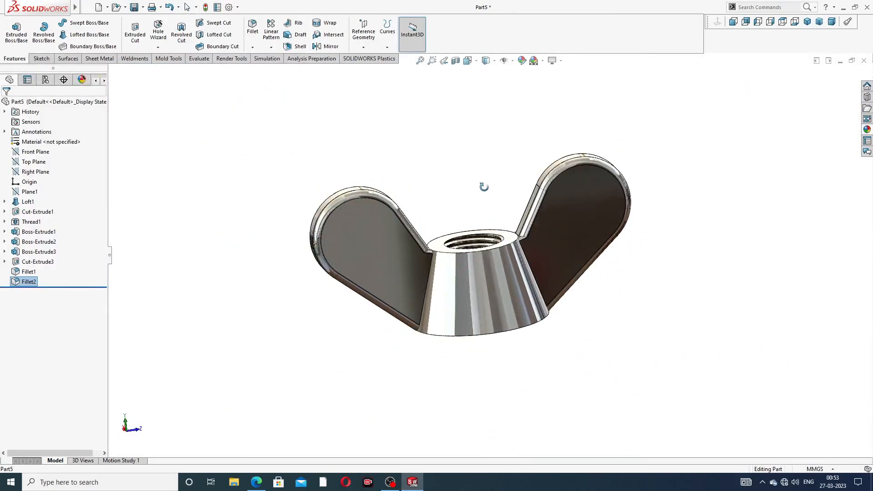
middle_drag(470, 271, 452, 152)
scroll(409, 298, down, 5)
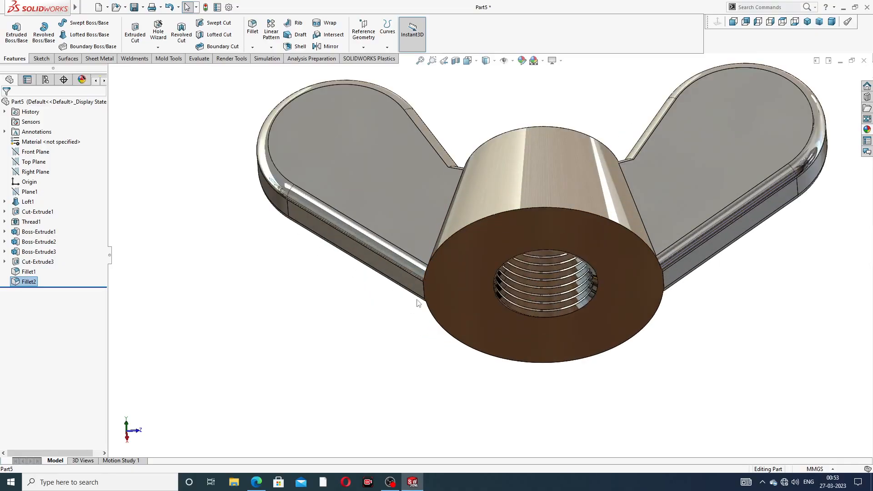
middle_drag(452, 289, 503, 259)
scroll(502, 259, up, 5)
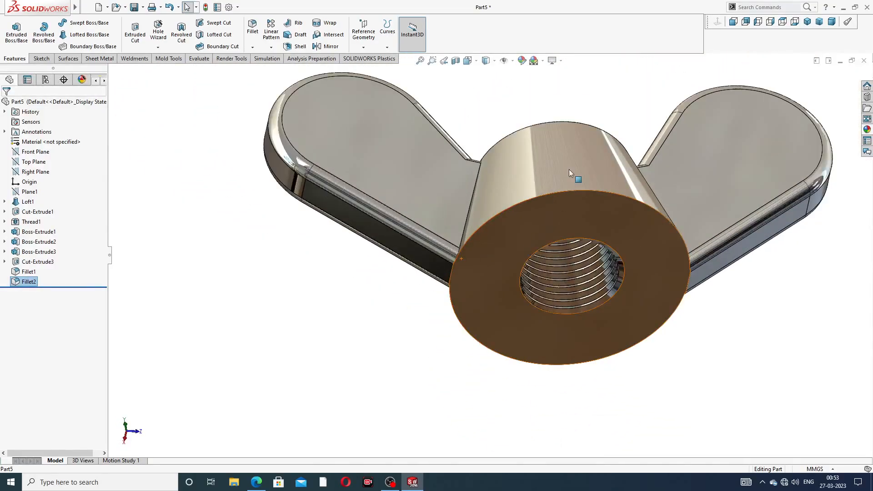
click(257, 482)
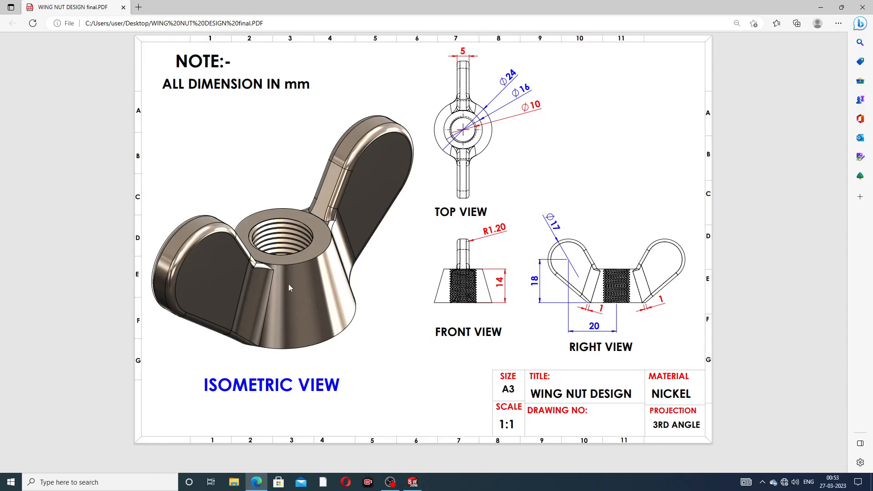
click(257, 482)
Step: Return to the SOLIDWORKS part and try a 2 mm fillet on the slanted edge where the first wing's face meets the body
middle_drag(484, 231, 500, 221)
scroll(500, 221, down, 3)
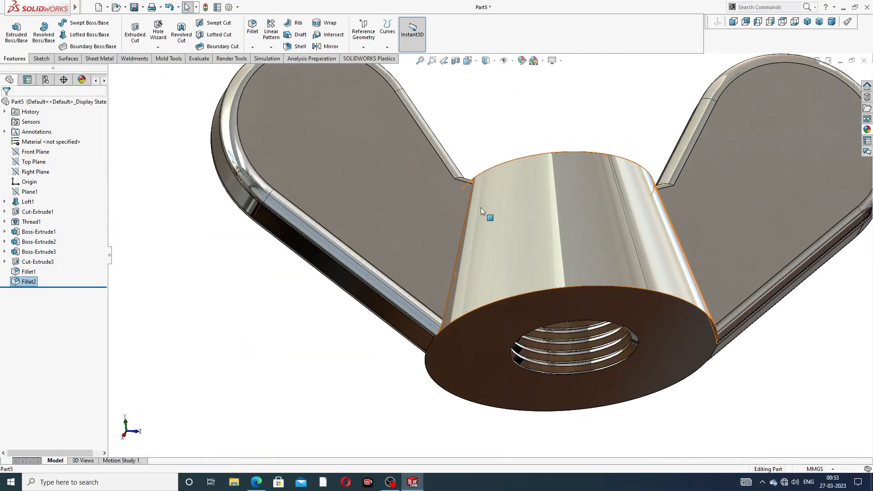
click(252, 28)
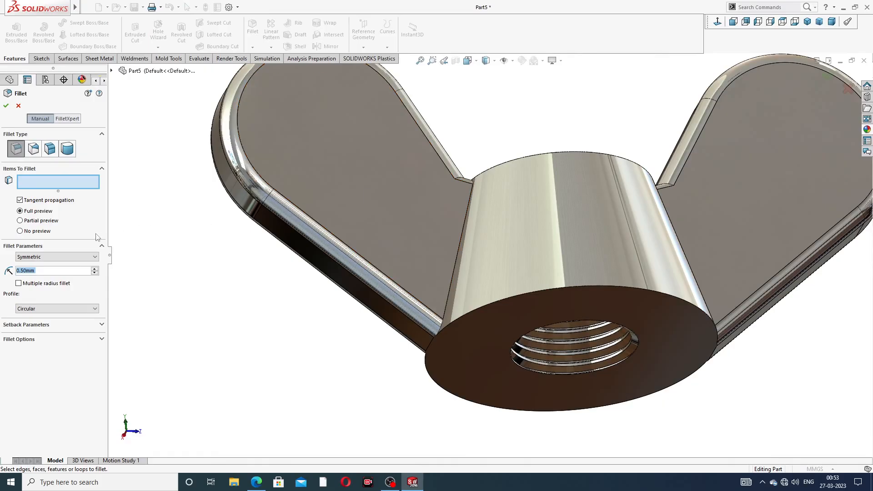
text(2)
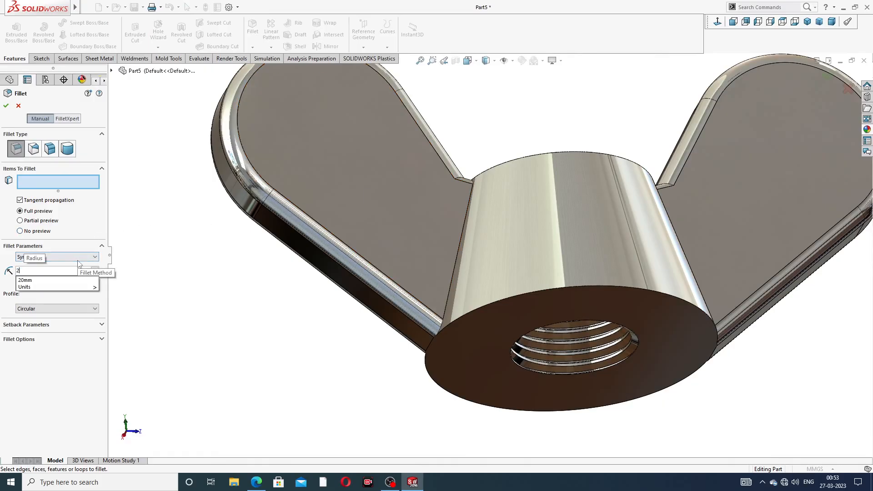
key(Return)
scroll(473, 209, down, 3)
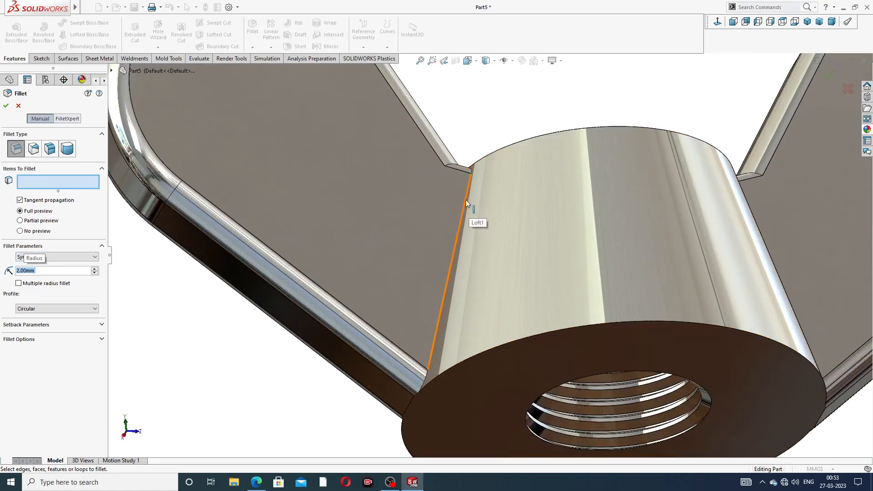
click(465, 201)
middle_drag(506, 200, 495, 272)
scroll(495, 272, up, 3)
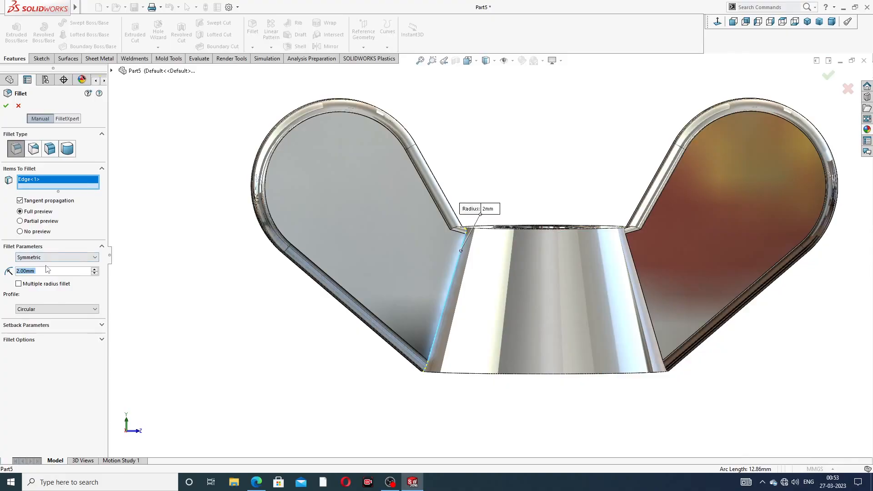
Step: Try radii of 1 mm and 0.5 mm for the slanted wing-to-body edge, check the joint, and abandon the fillet
text(1.00mm)
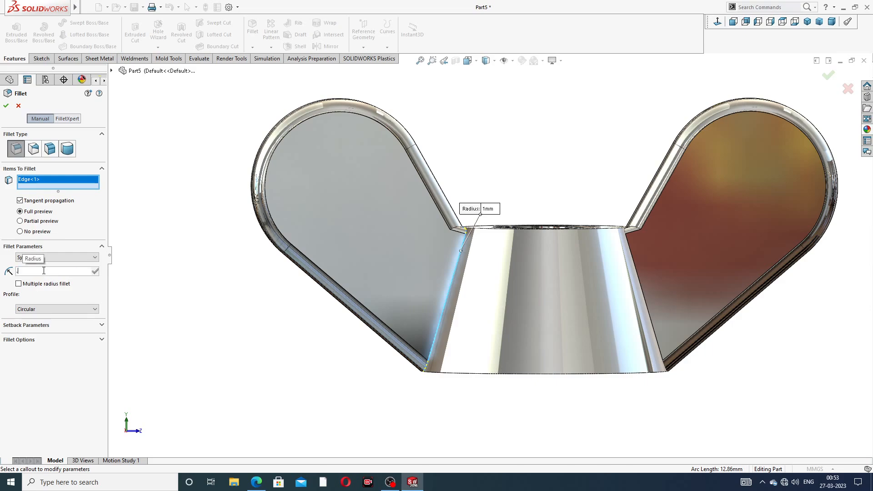
text(5)
key(Return)
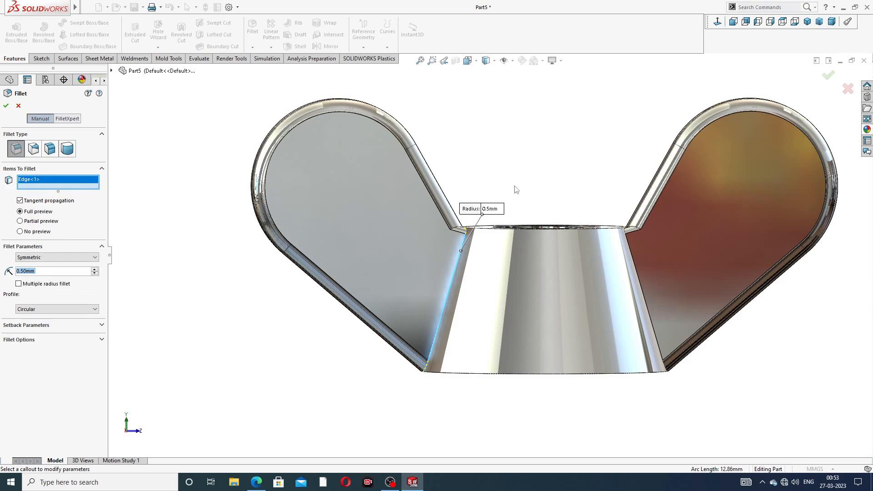
middle_drag(519, 226, 502, 267)
scroll(472, 253, down, 3)
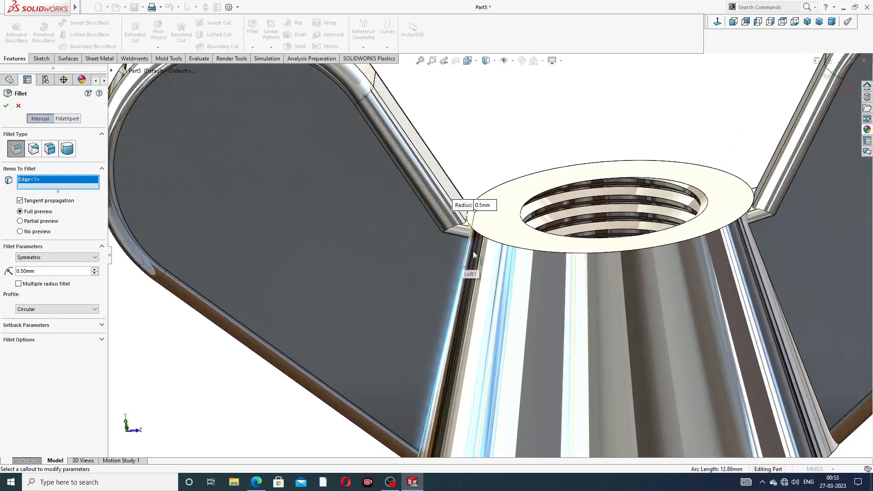
scroll(474, 254, up, 6)
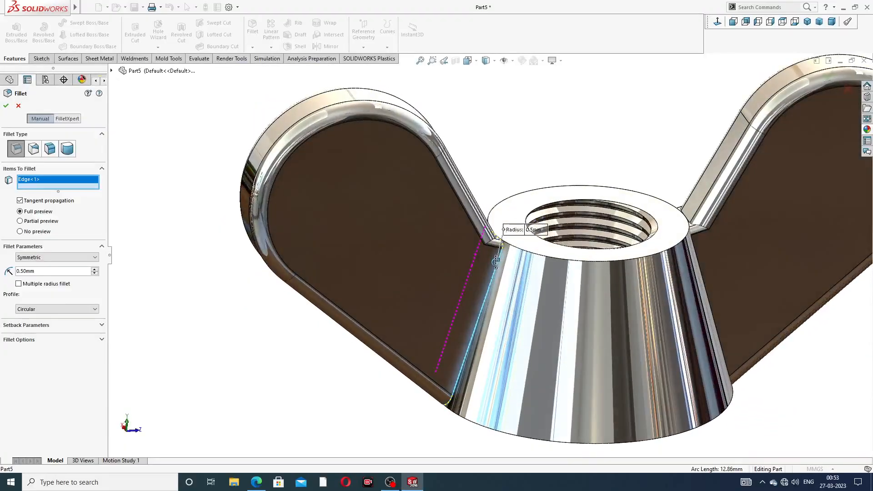
middle_drag(496, 262, 483, 257)
scroll(496, 169, up, 3)
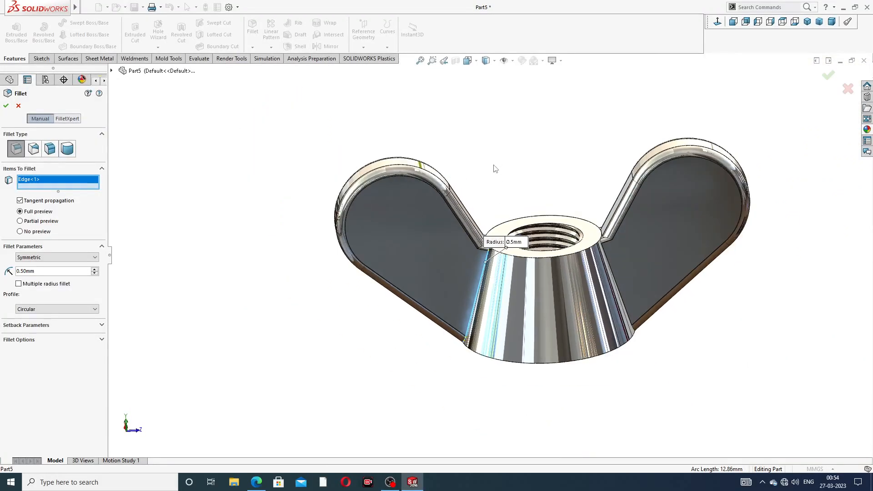
click(18, 106)
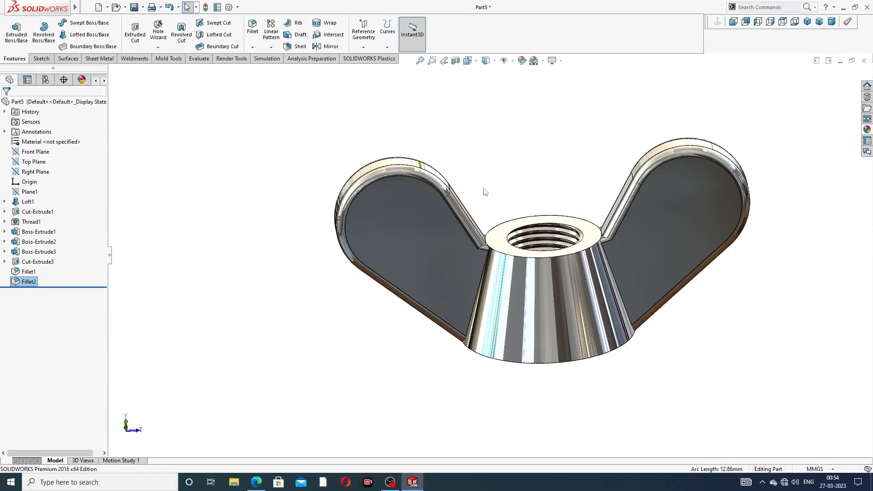
Step: Try a 0.2 mm fillet on the slanted wing-to-body edge, extending the selection to all connected edges between the wings and the body
scroll(504, 227, down, 6)
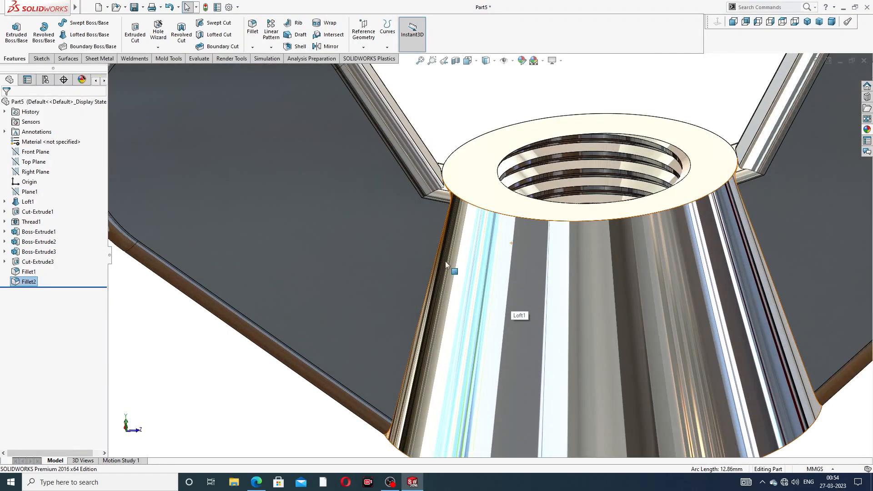
scroll(446, 261, up, 5)
middle_drag(446, 261, 417, 187)
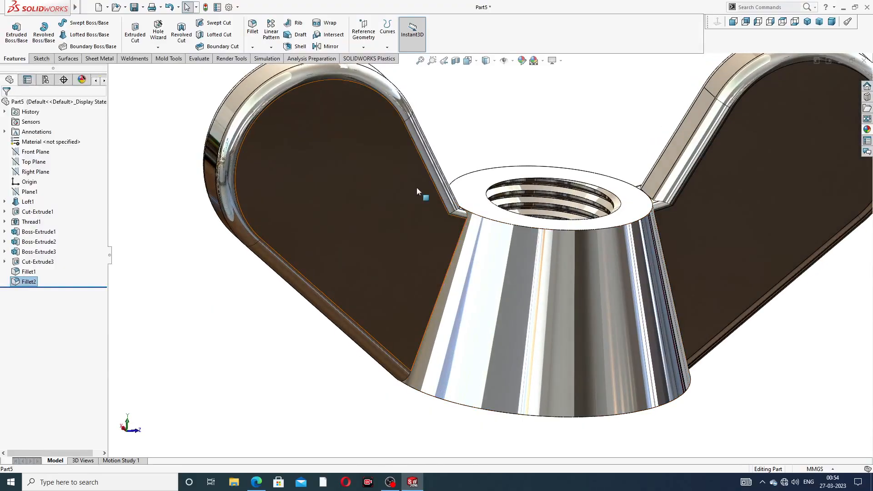
click(252, 27)
scroll(496, 254, down, 2)
scroll(495, 254, down, 2)
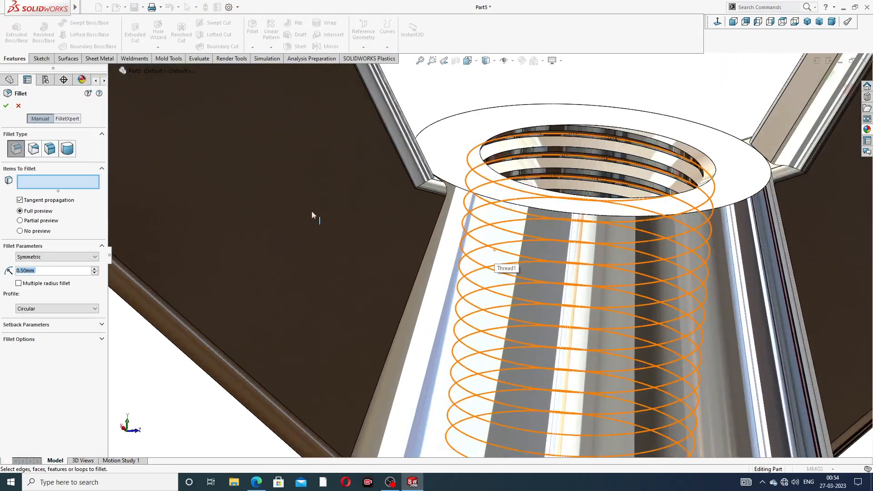
text(.2)
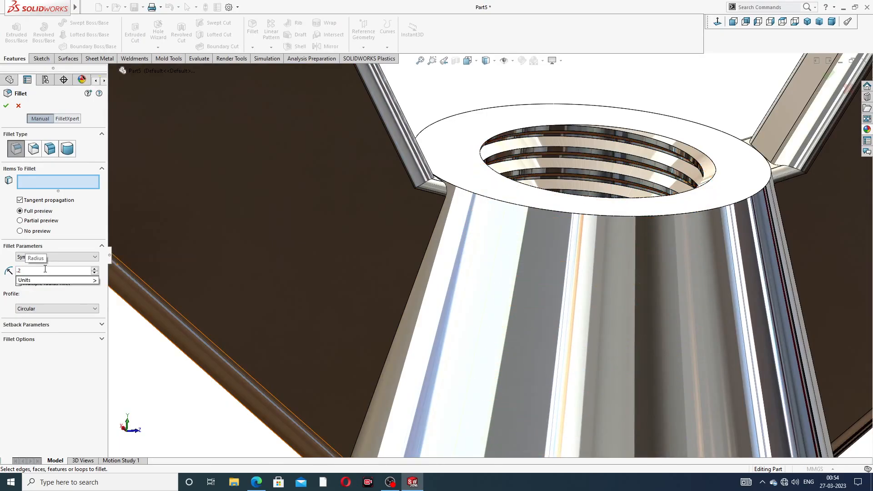
key(Return)
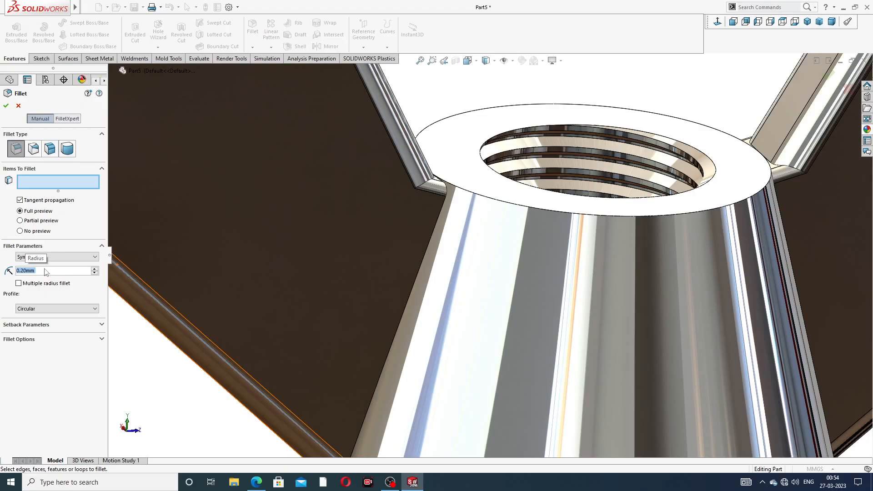
click(436, 229)
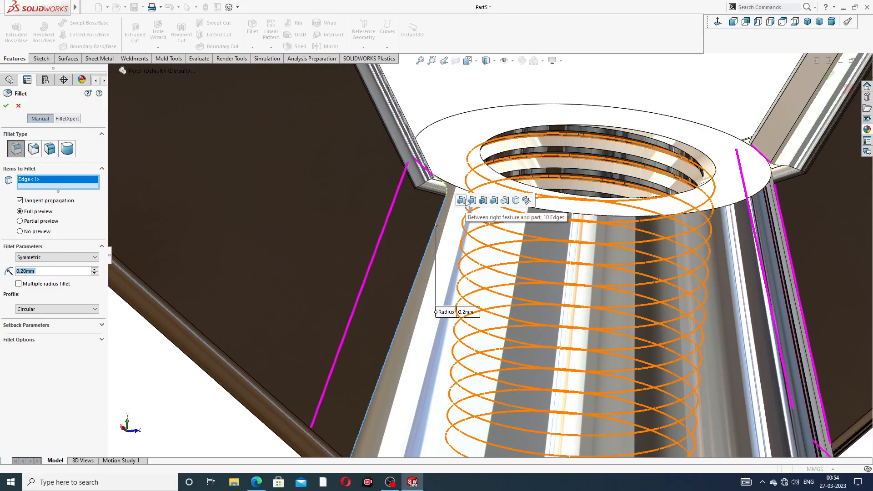
click(461, 201)
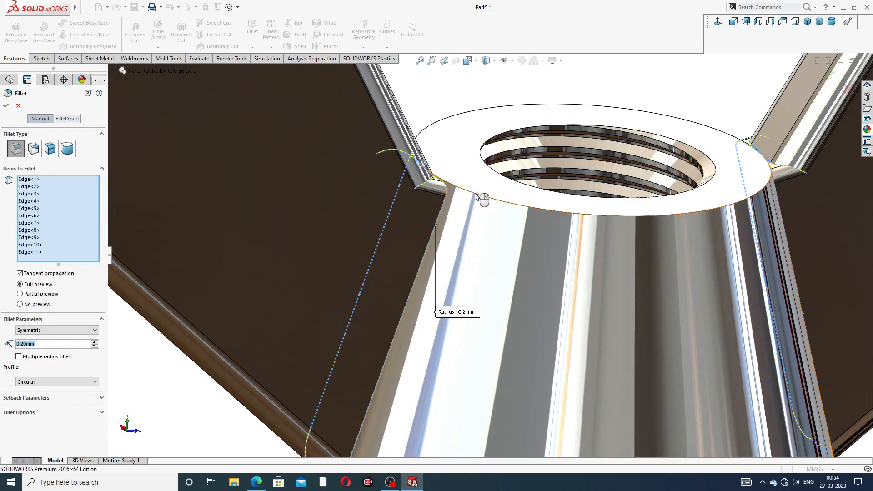
Step: Inspect the selected edges around the wing joint and body rim, and cancel the 0.2 mm fillet
scroll(479, 164, down, 4)
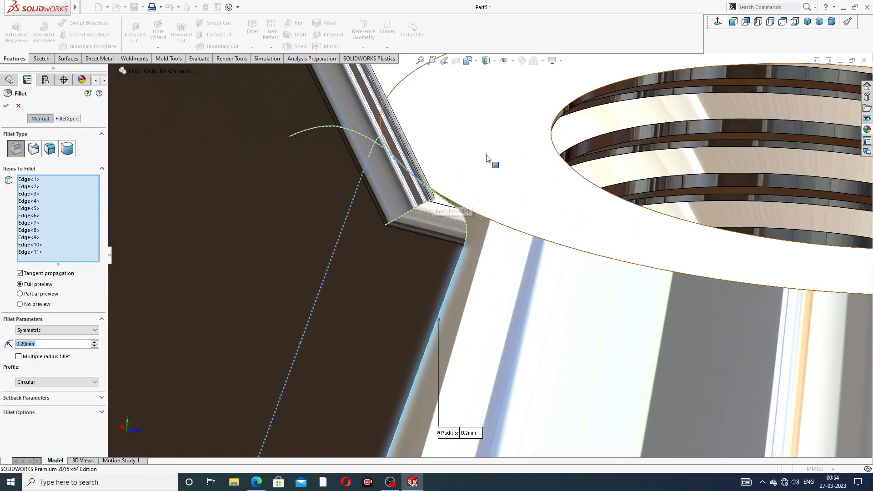
middle_drag(463, 218, 462, 255)
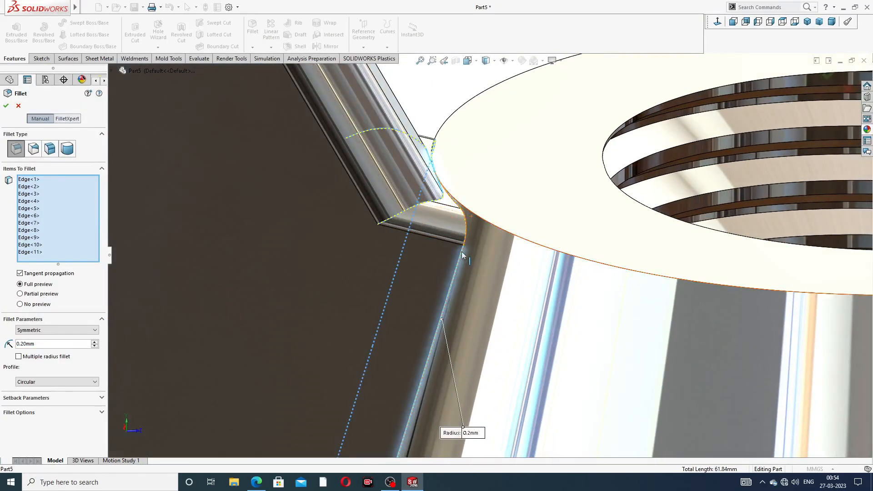
scroll(464, 257, up, 3)
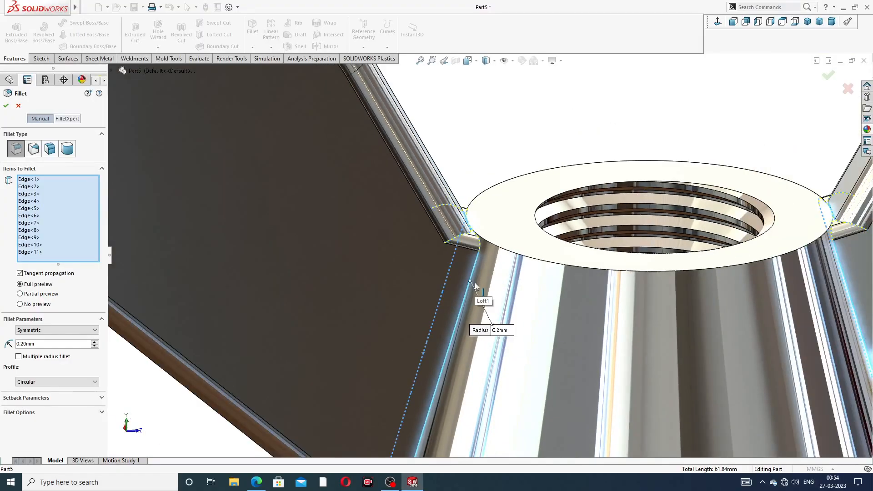
scroll(477, 288, up, 2)
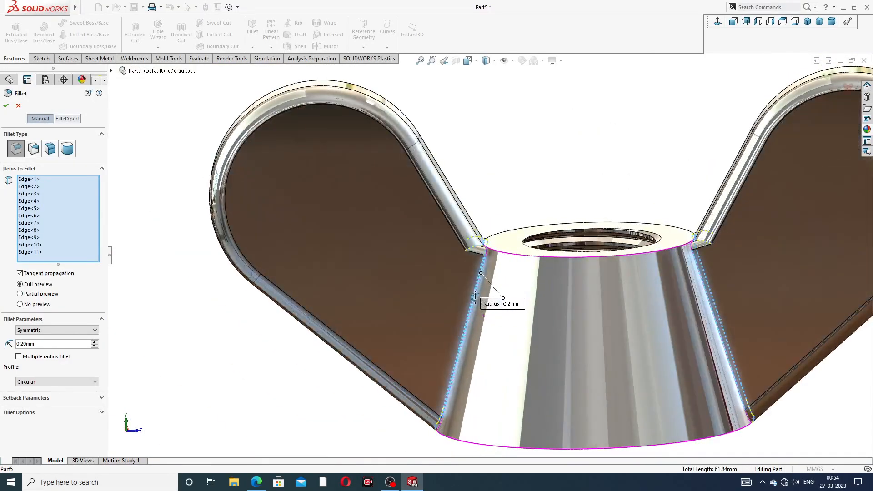
click(18, 106)
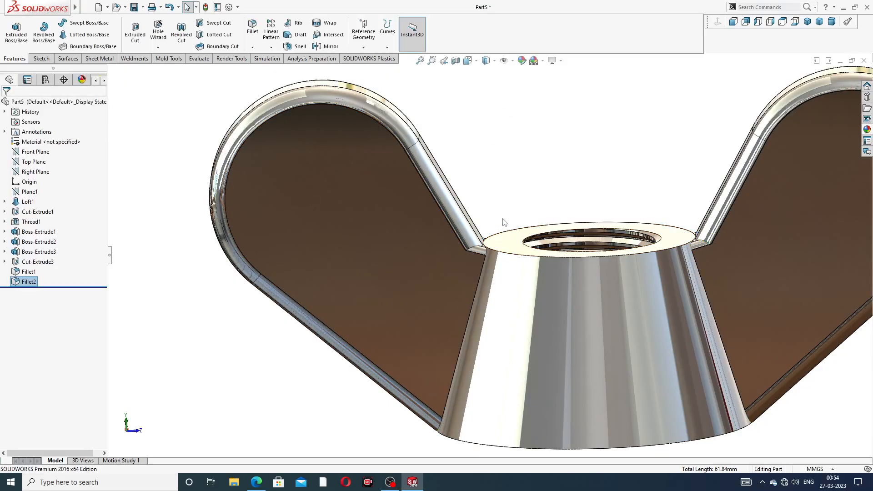
Step: From below, try to fillet the slanted wing-to-body edge with a 4 mm radius after entering 1 mm, and leave the command
middle_drag(573, 275, 569, 226)
scroll(511, 277, up, 2)
scroll(510, 338, down, 5)
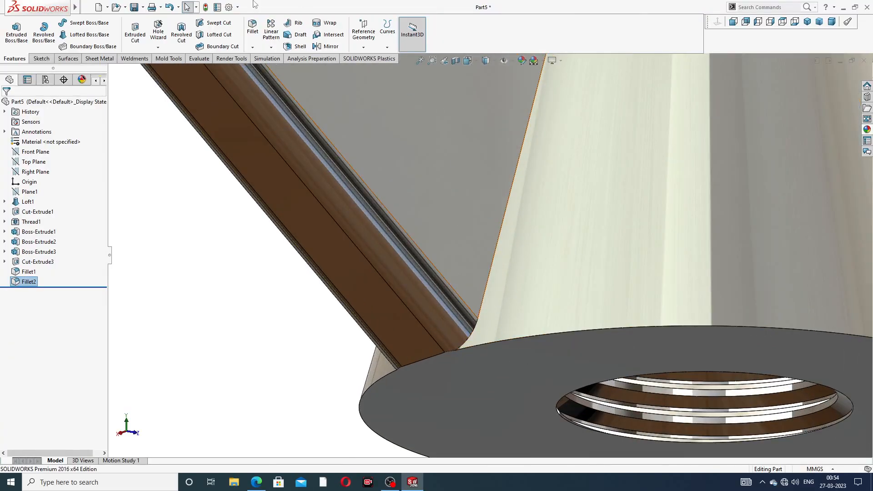
click(255, 32)
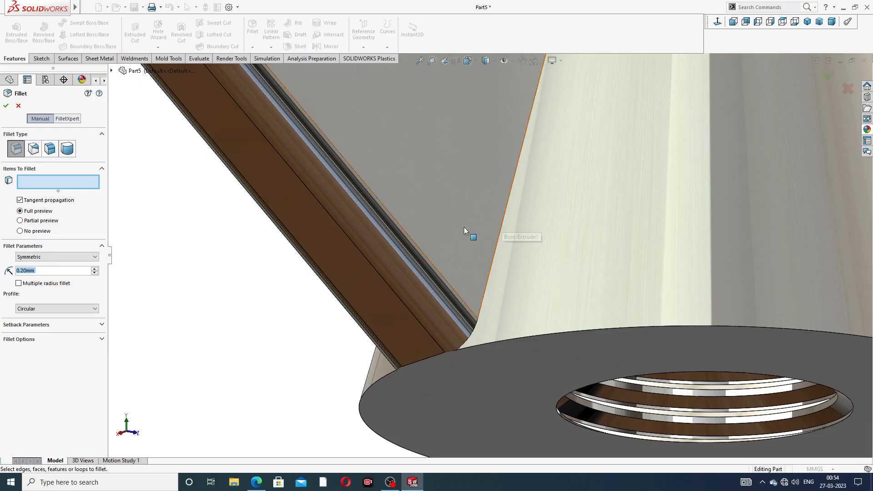
text(1)
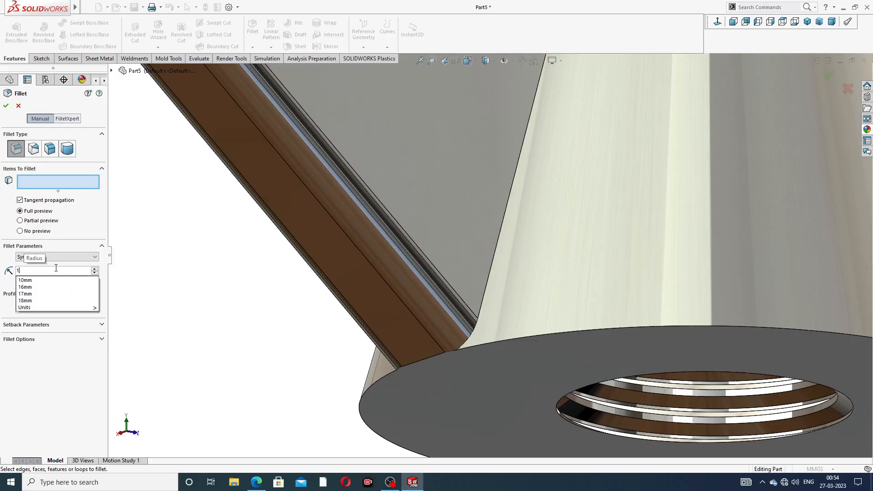
key(Return)
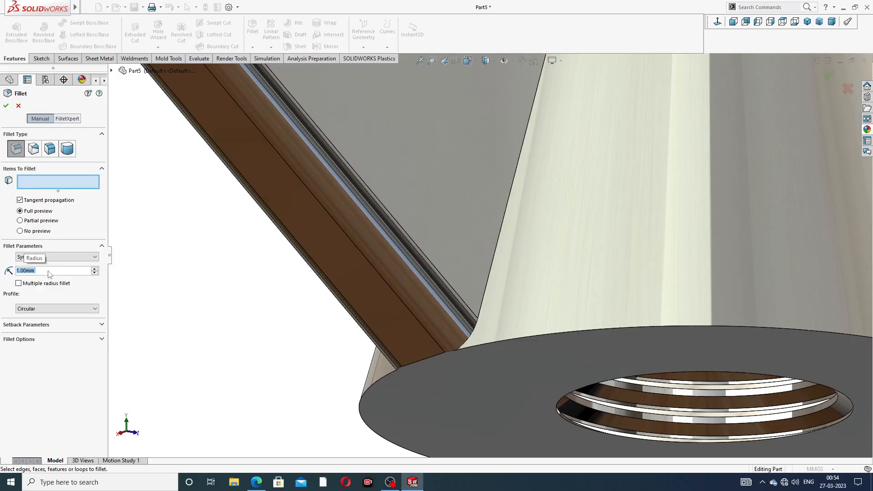
text(4)
key(Return)
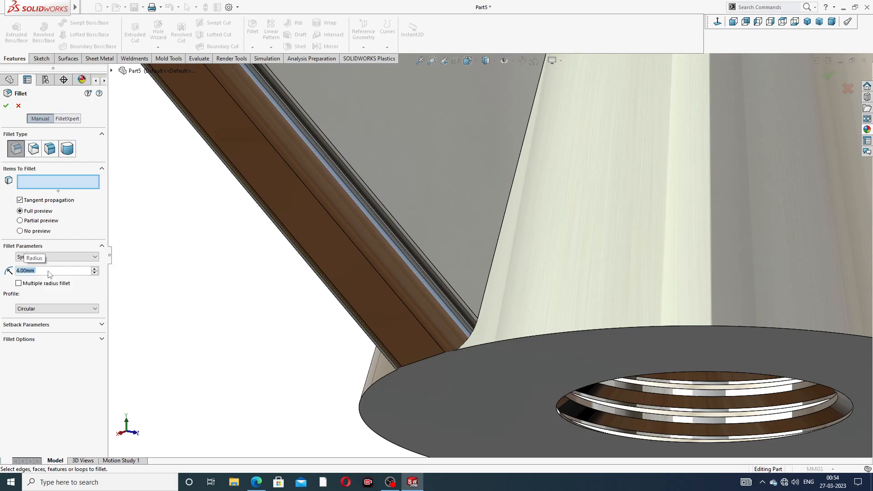
click(505, 209)
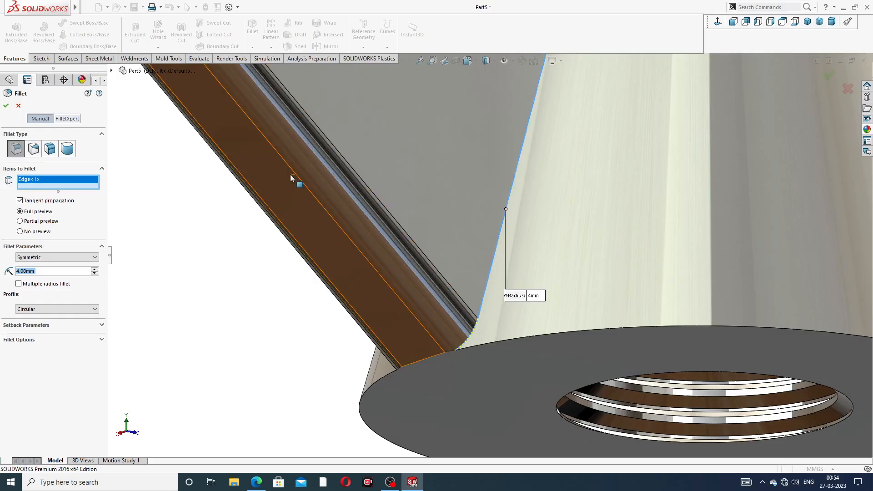
click(6, 105)
scroll(419, 140, up, 8)
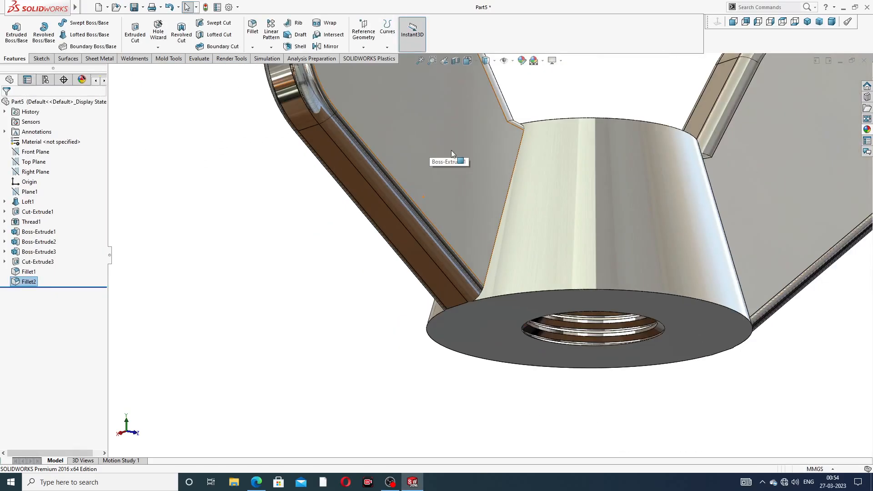
middle_drag(474, 133, 500, 157)
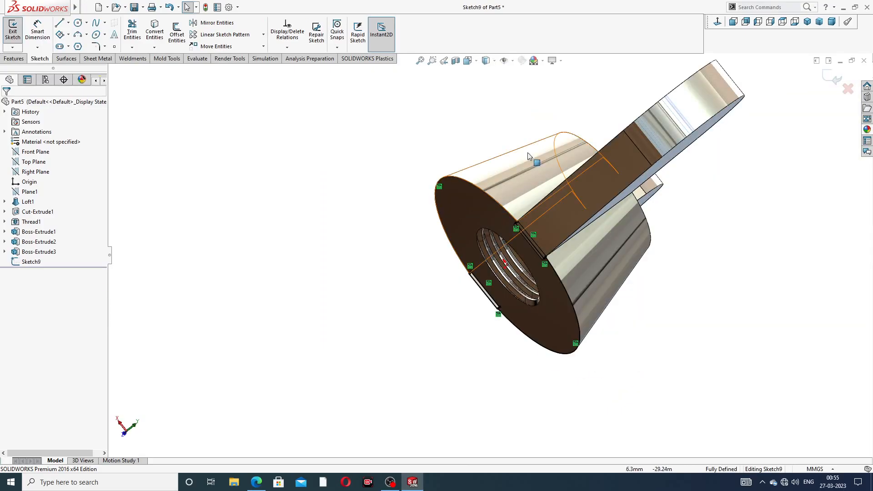
Step: Trim the wing ends projecting below the body with a 5 mm blind Extruded Cut of the base sketch, direction reversed and side to cut flipped
middle_drag(503, 154, 571, 180)
scroll(460, 160, up, 2)
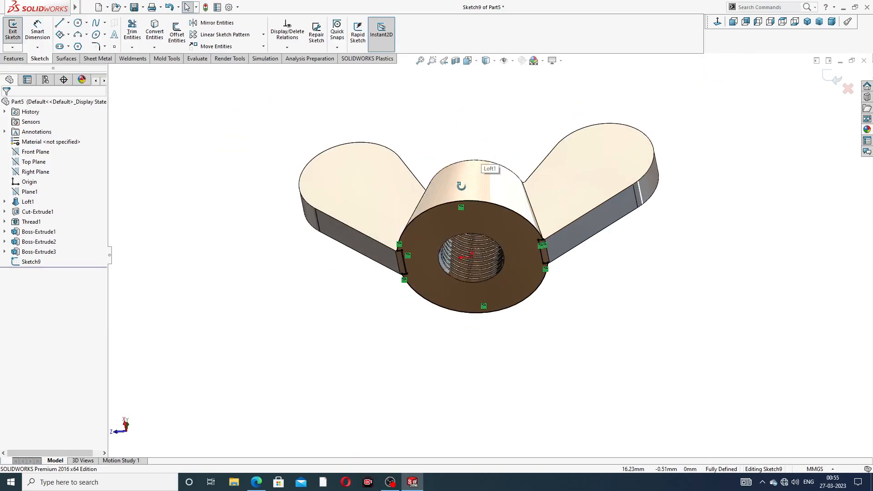
middle_drag(459, 162, 473, 205)
scroll(474, 206, down, 2)
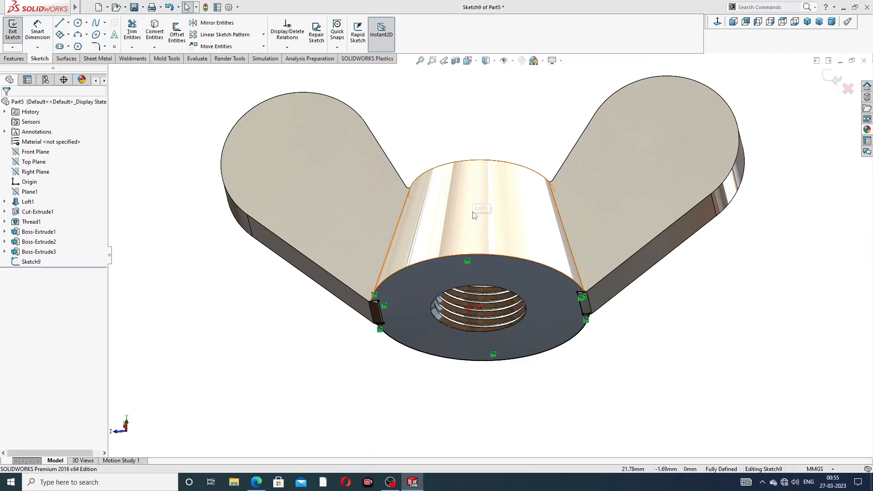
click(13, 58)
click(136, 34)
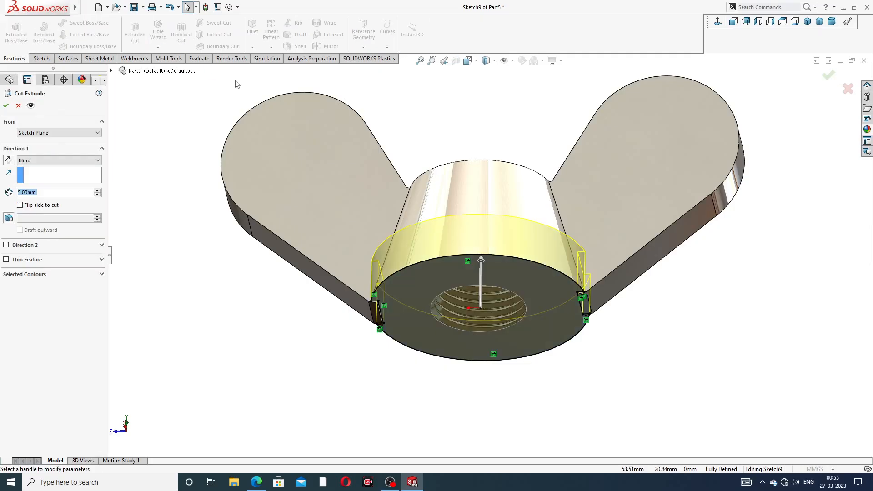
middle_drag(395, 172, 396, 224)
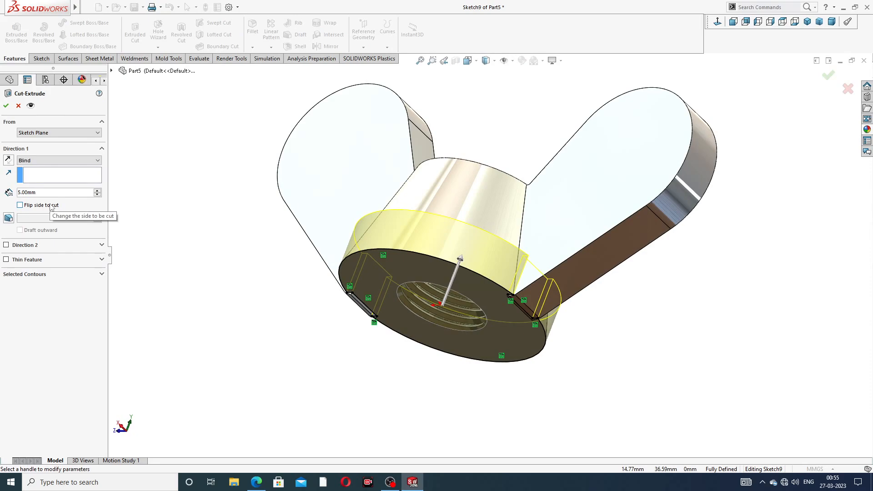
click(8, 161)
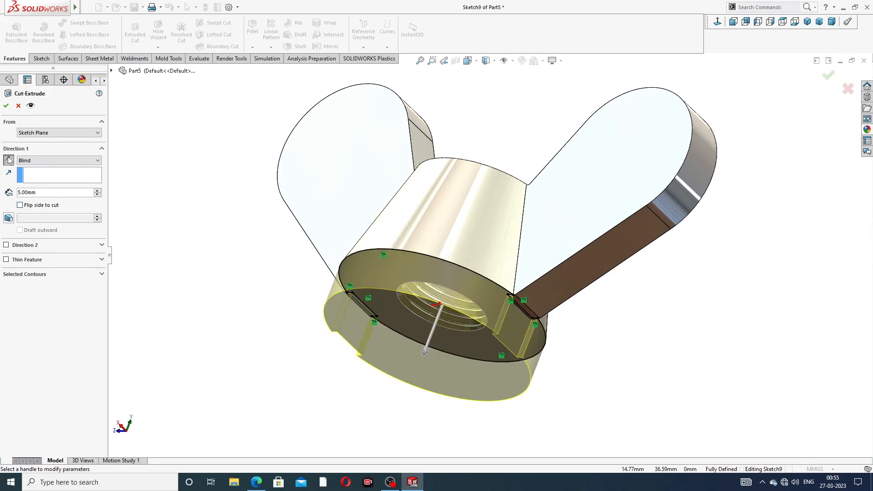
click(20, 205)
click(6, 106)
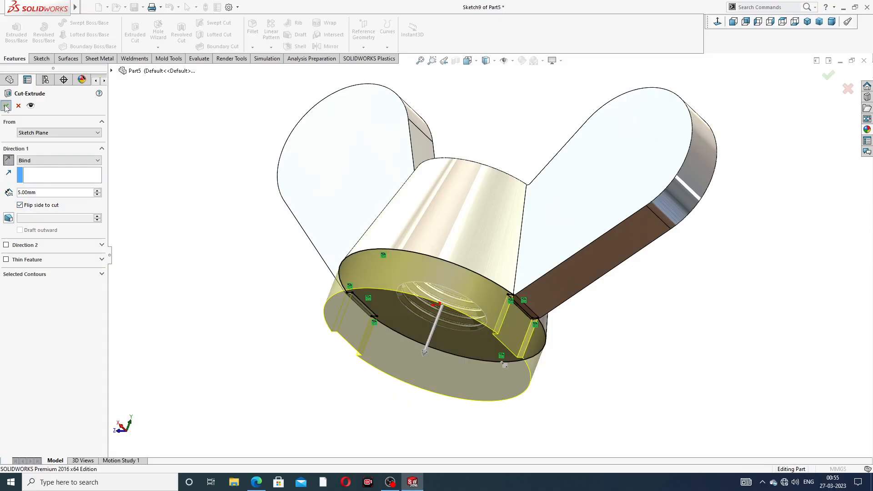
click(226, 202)
key(z)
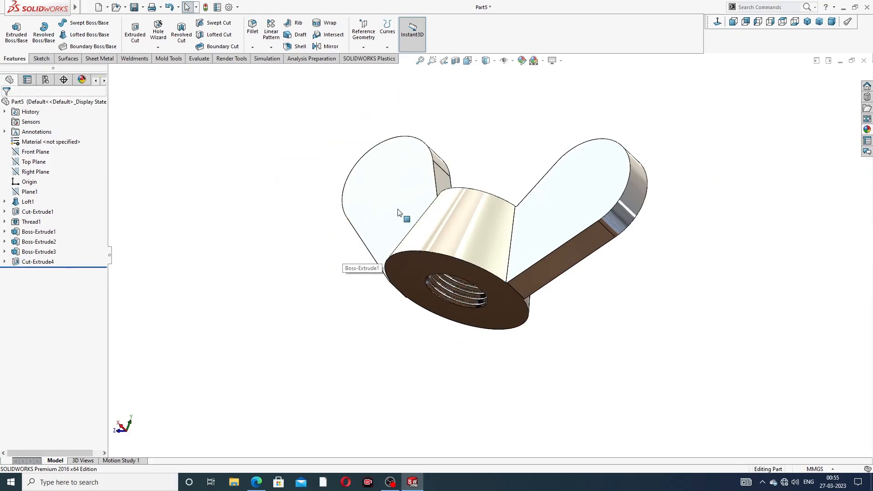
Step: Start a 1 mm fillet on the slanted edges where both wings meet the body, selecting the edges on one side
middle_drag(380, 177, 424, 217)
scroll(465, 204, down, 5)
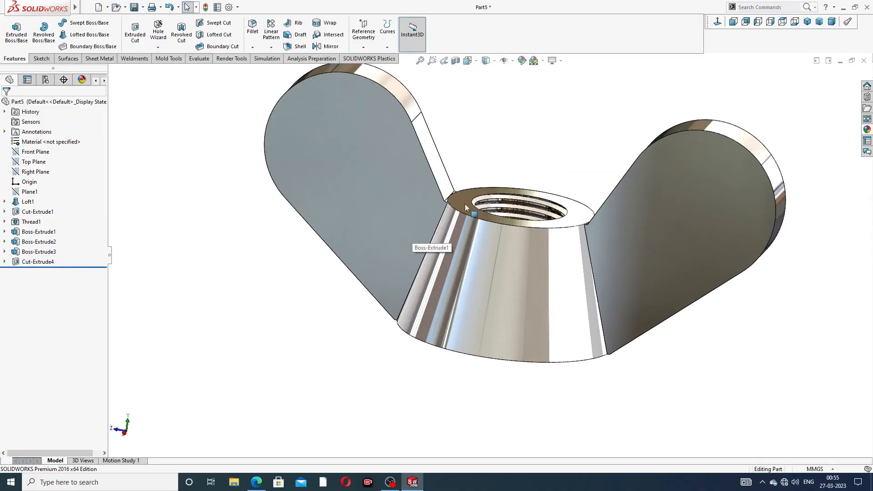
click(252, 27)
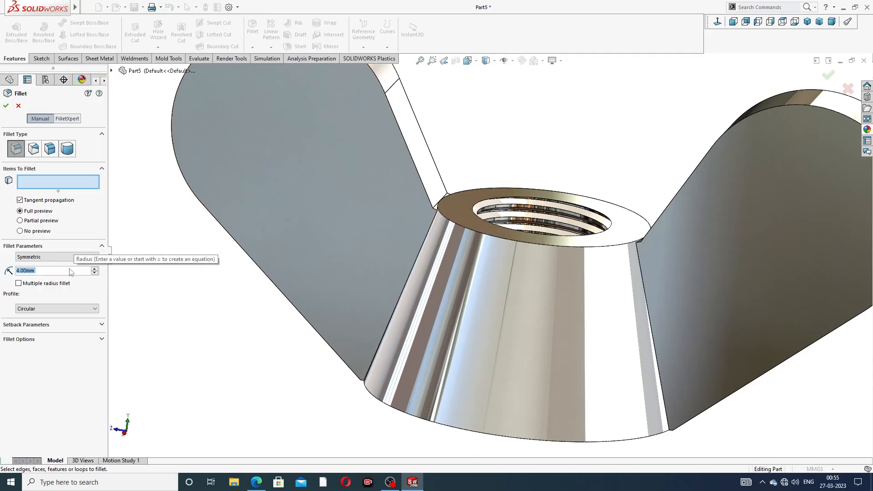
text(1)
key(Return)
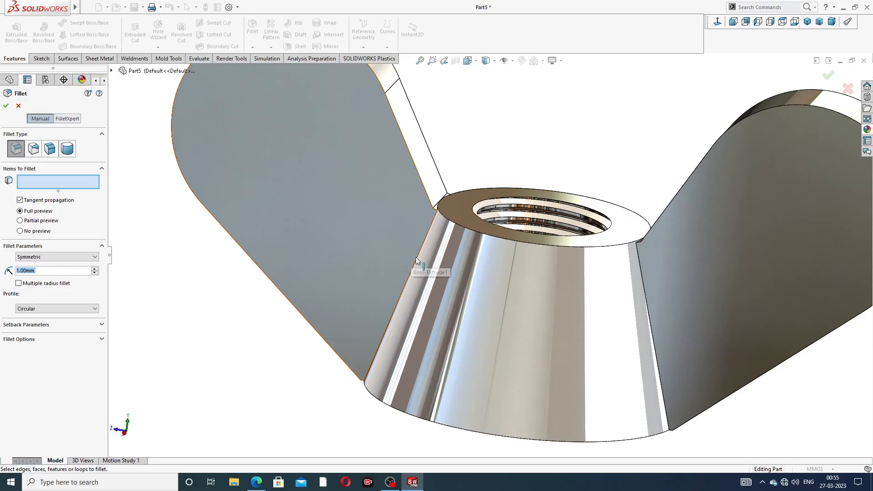
middle_drag(416, 258, 426, 239)
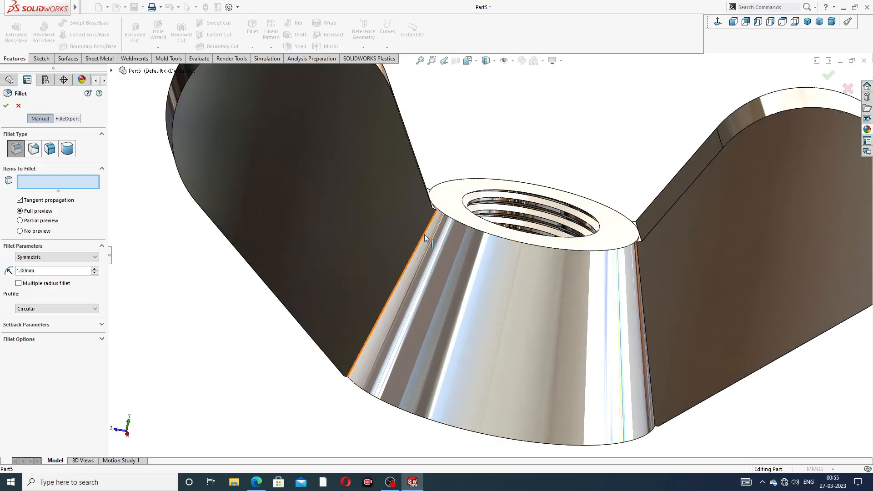
click(425, 238)
mouse_move(432, 160)
middle_down()
mouse_move(407, 163)
mouse_move(414, 166)
middle_up()
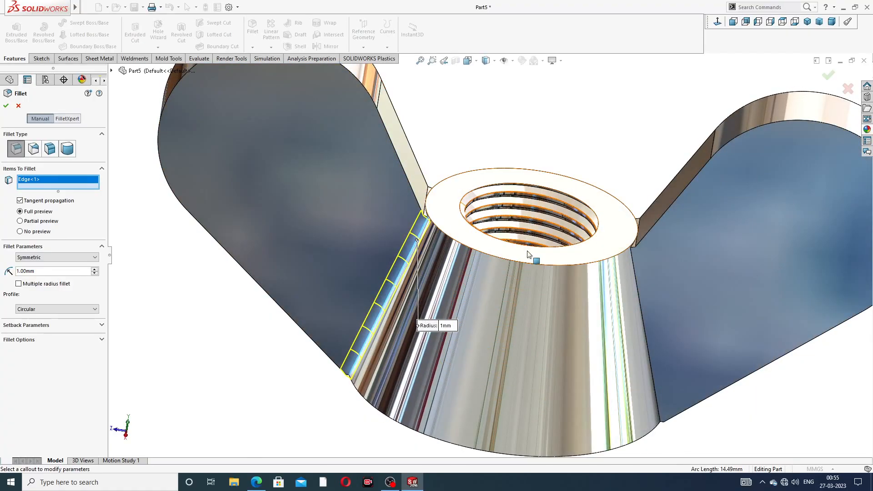
click(636, 266)
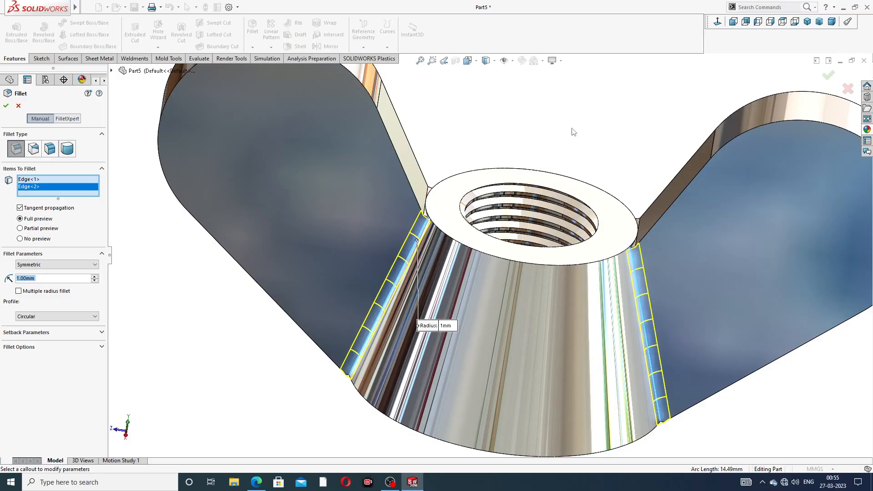
Step: Add the two slanted wing-to-body edges on the opposite side of the body to the fillet
middle_drag(404, 122, 467, 105)
click(453, 113)
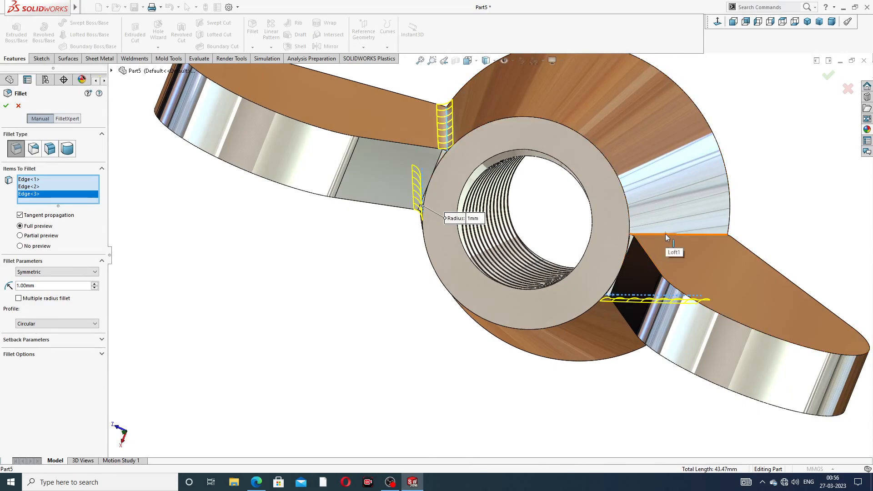
click(665, 233)
middle_drag(579, 211, 319, 182)
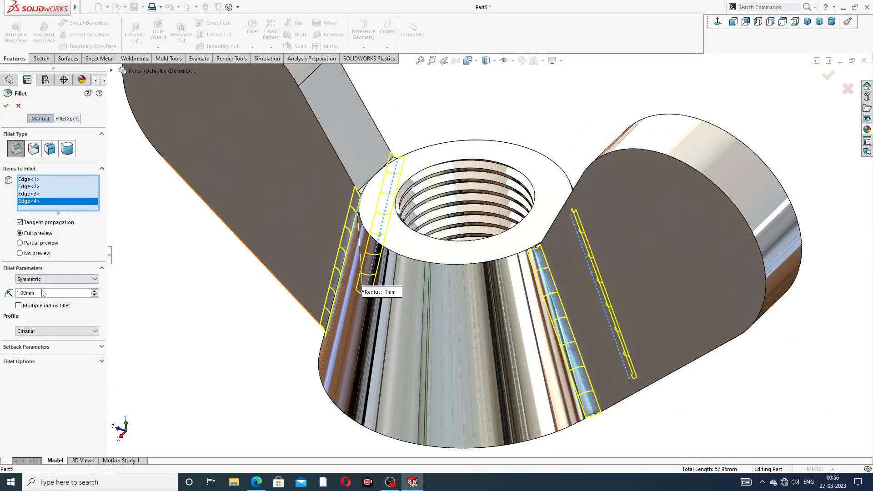
Step: Try a 2 mm radius for the four wing-to-body edges, change it to 1.2 mm, and apply the fillet
drag(42, 292, 13, 291)
text(2)
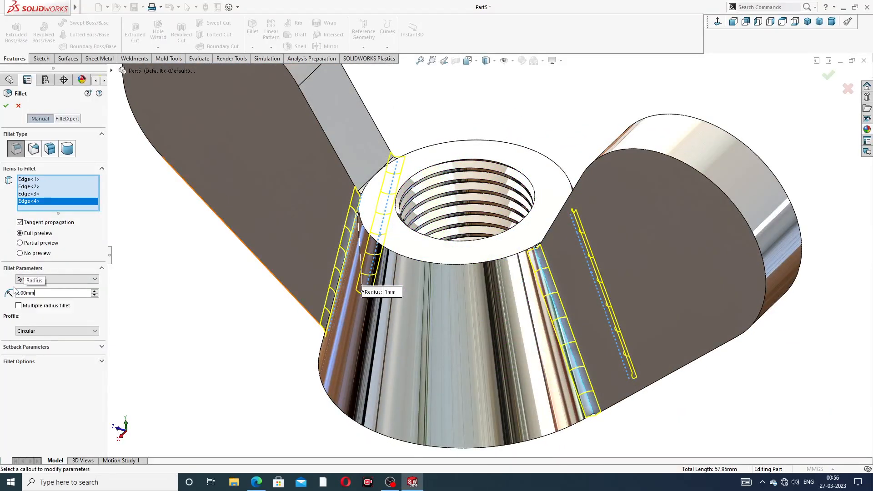
key(Return)
middle_drag(373, 260, 432, 189)
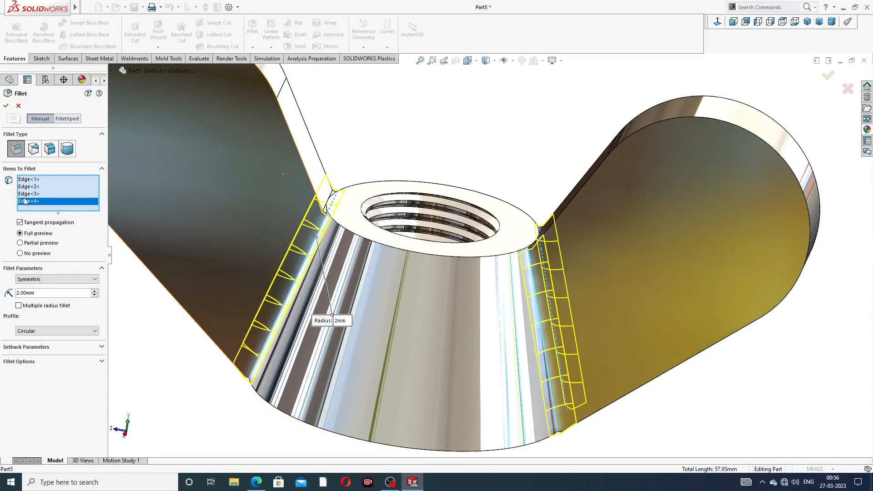
drag(41, 293, 19, 295)
text(1.2)
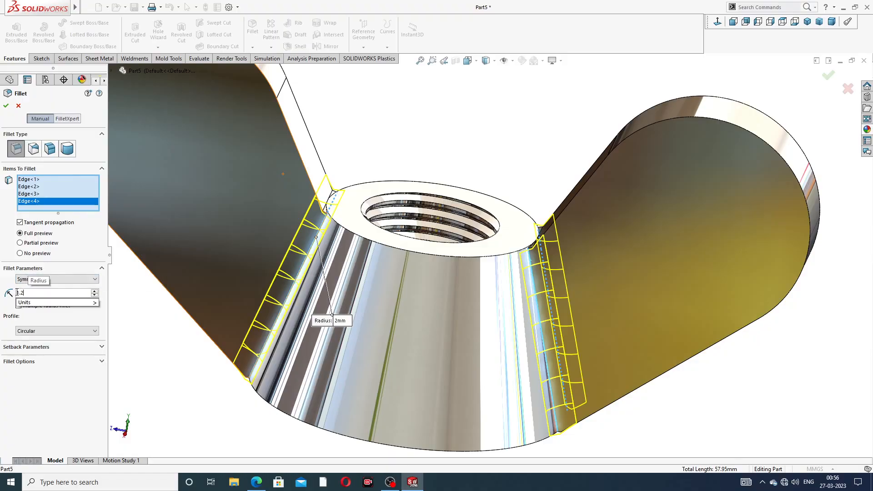
key(Return)
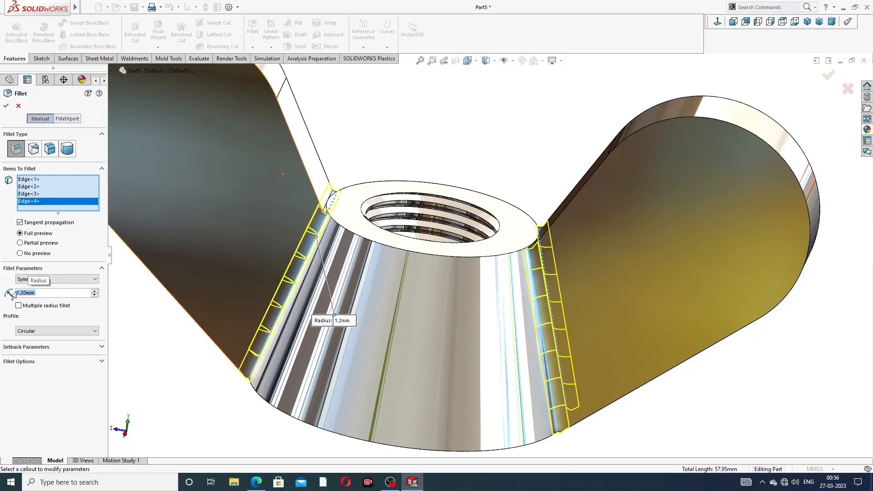
click(7, 106)
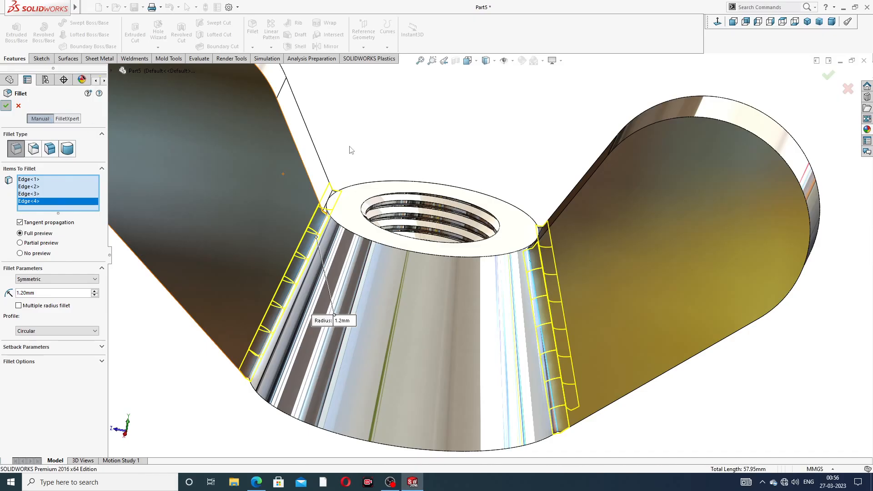
Step: Fillet the front and back outline edges of both wings with a 1.2 mm radius
scroll(427, 206, up, 2)
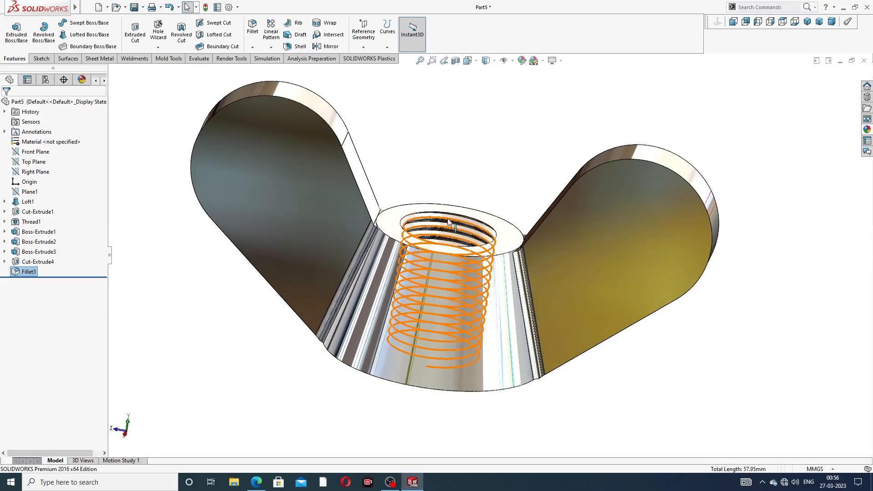
middle_drag(427, 209, 464, 186)
scroll(464, 185, down, 3)
scroll(444, 180, up, 4)
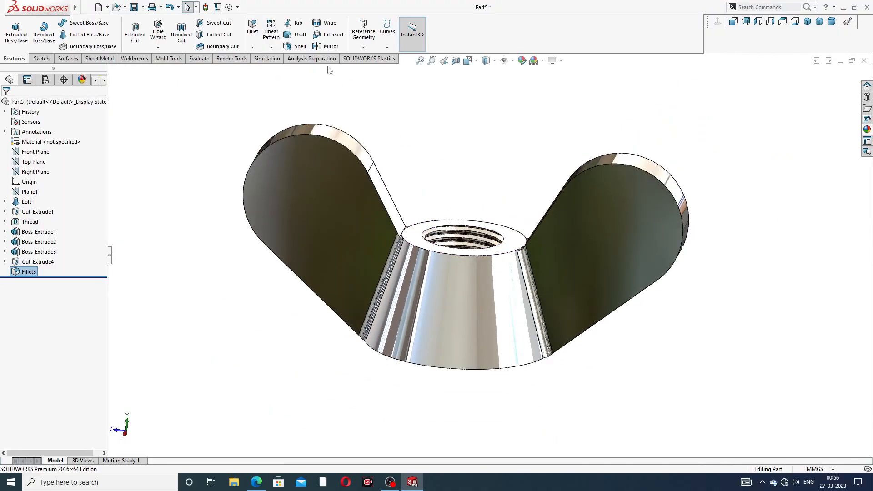
click(253, 27)
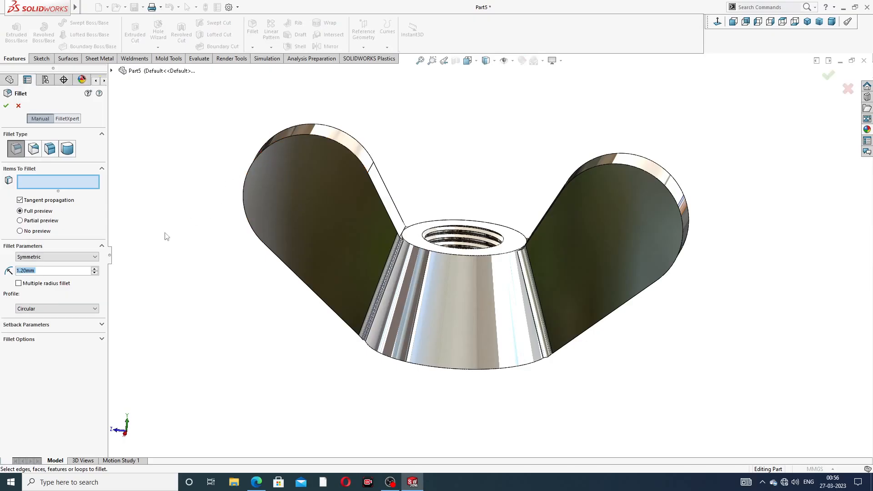
click(341, 147)
click(357, 140)
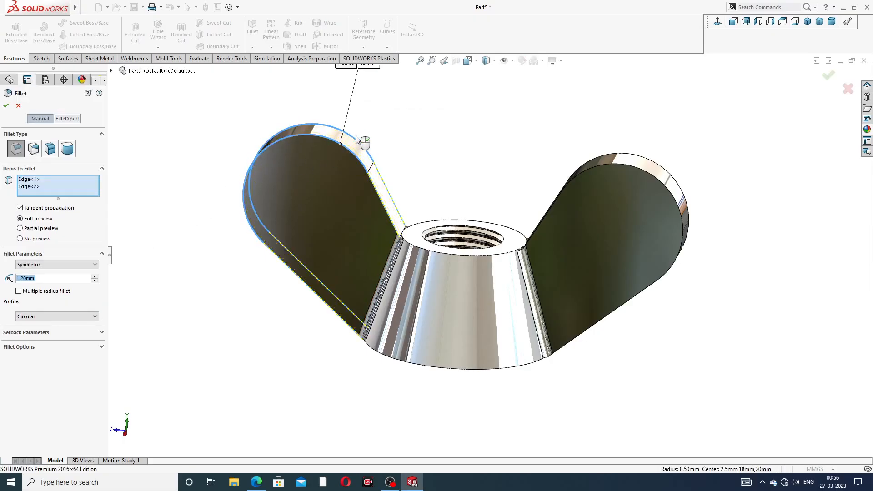
click(631, 157)
click(631, 157)
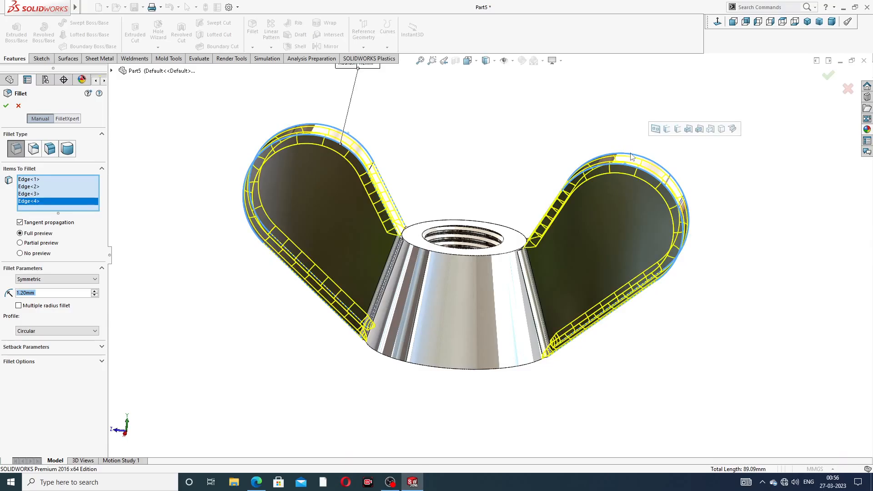
mouse_move(487, 217)
middle_down()
mouse_move(463, 213)
mouse_move(493, 226)
middle_up()
click(828, 77)
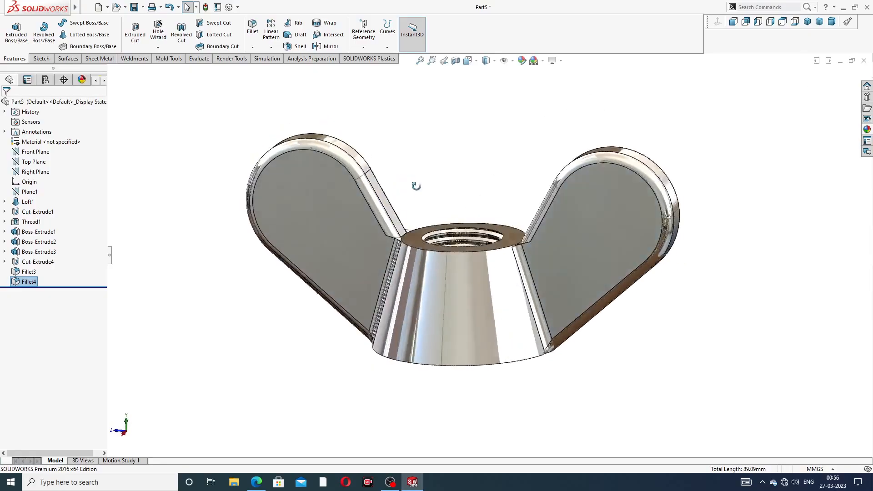
Step: Start a 0.5 mm fillet on the two small curved edges at the upper end of one wing's joint with the body
scroll(406, 241, up, 3)
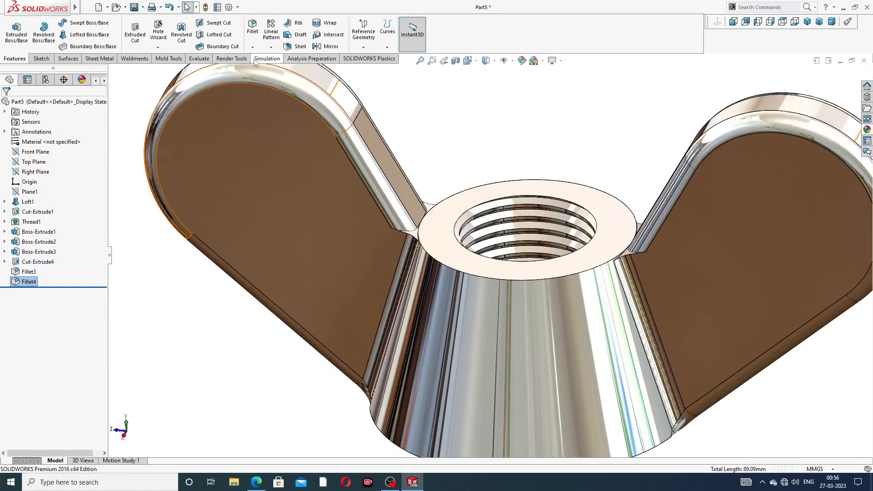
click(252, 28)
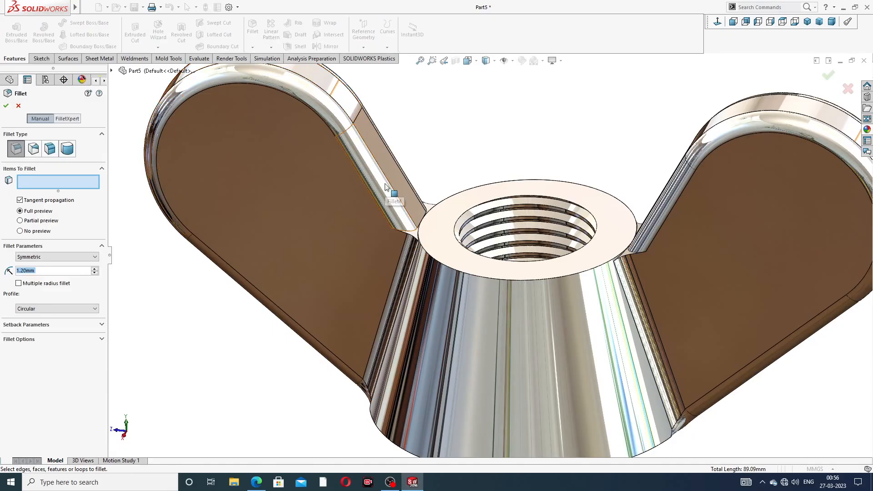
text(0.5)
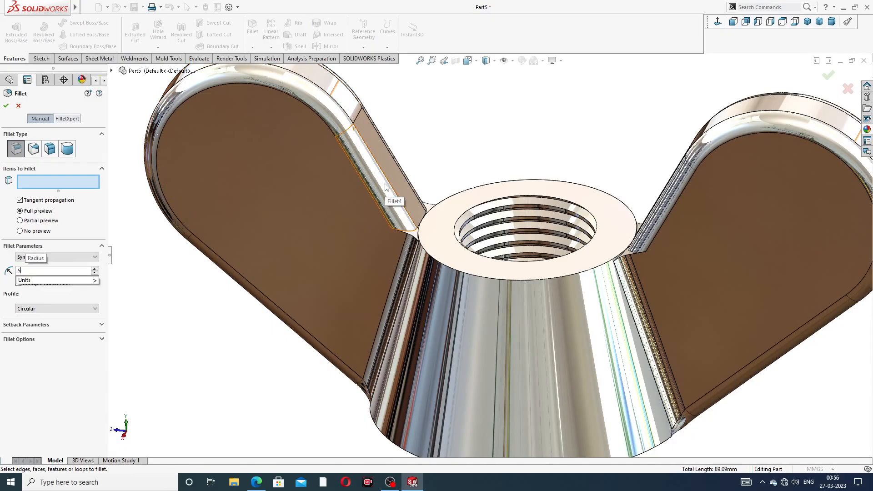
key(Return)
scroll(421, 262, down, 5)
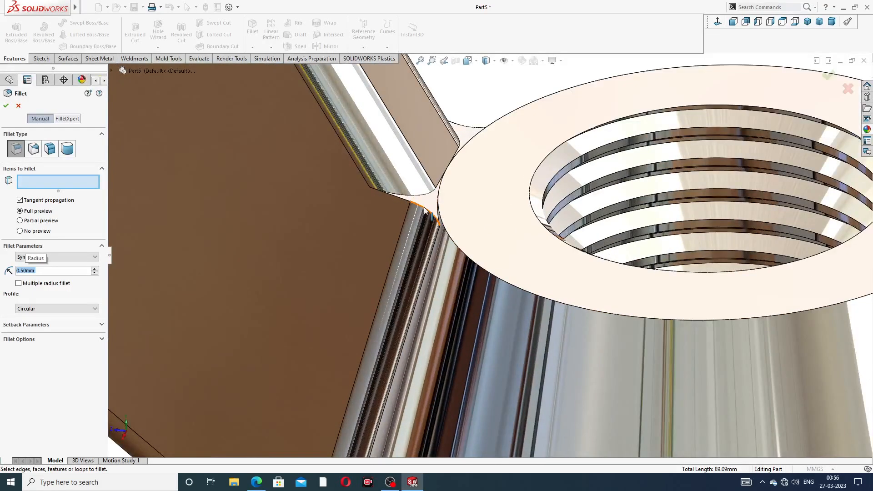
click(424, 210)
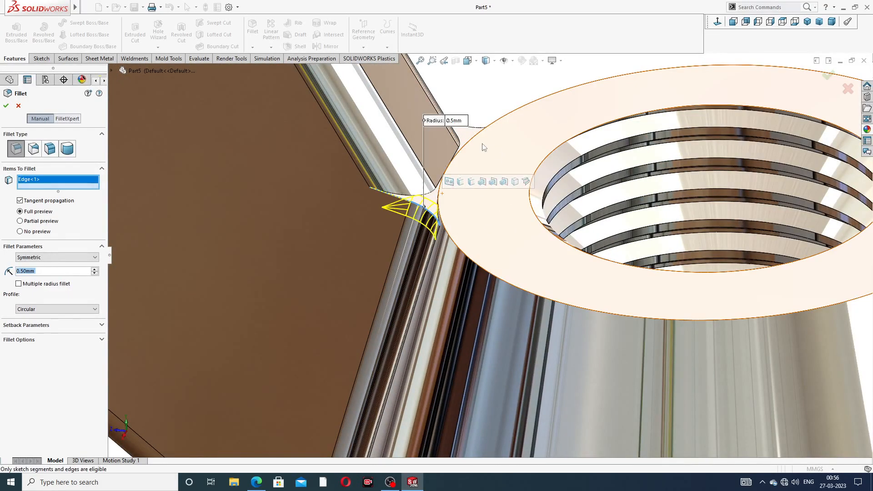
click(473, 128)
Step: Add the two matching small curved edges at the other wing's upper joint and apply the 0.5 mm fillet
scroll(566, 286, up, 4)
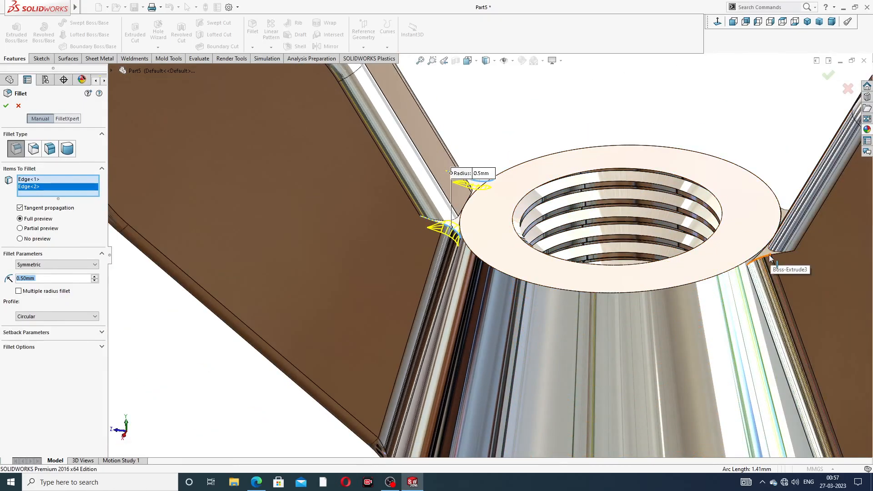
click(786, 224)
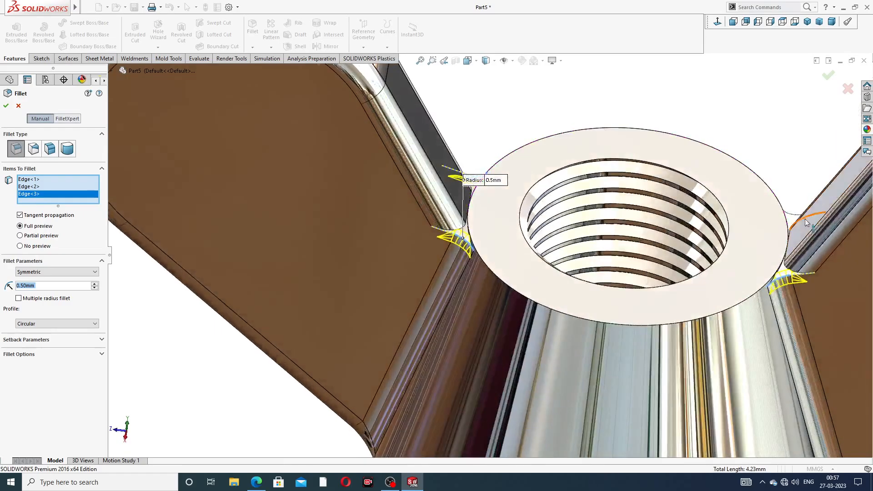
scroll(737, 220, down, 3)
click(728, 220)
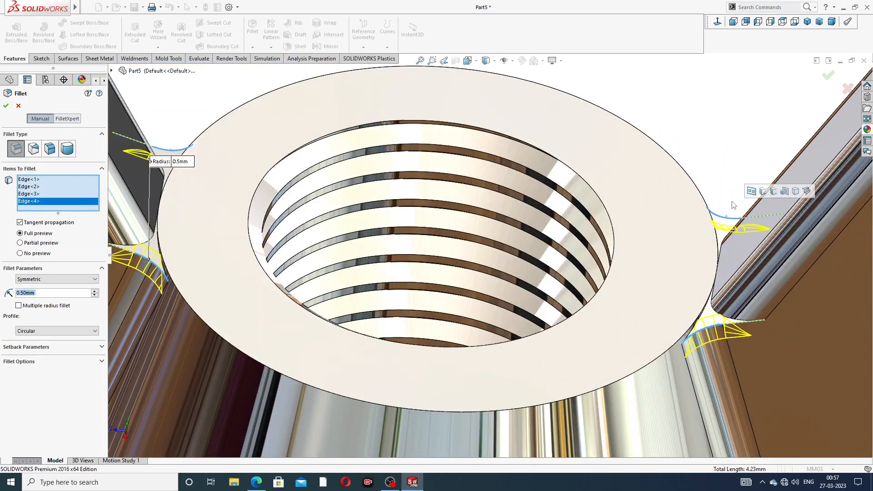
scroll(734, 207, up, 3)
click(830, 75)
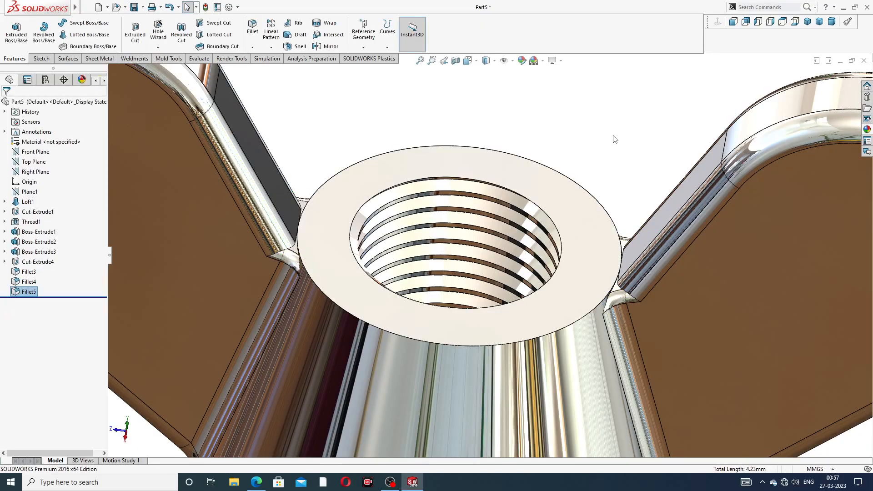
Step: Compare the whole filleted wing nut with the PDF reference drawing, examining the model from several angles, including the isometric view
key(f)
middle_drag(470, 256, 447, 266)
middle_drag(489, 220, 505, 304)
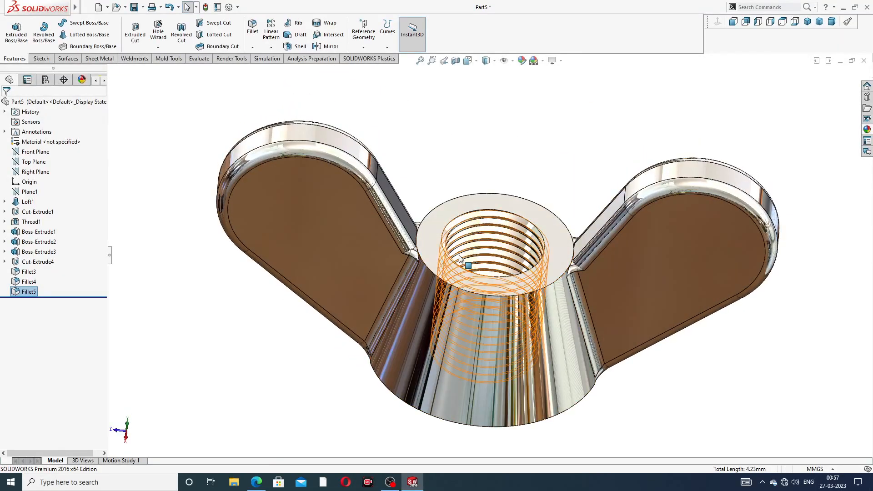
click(256, 482)
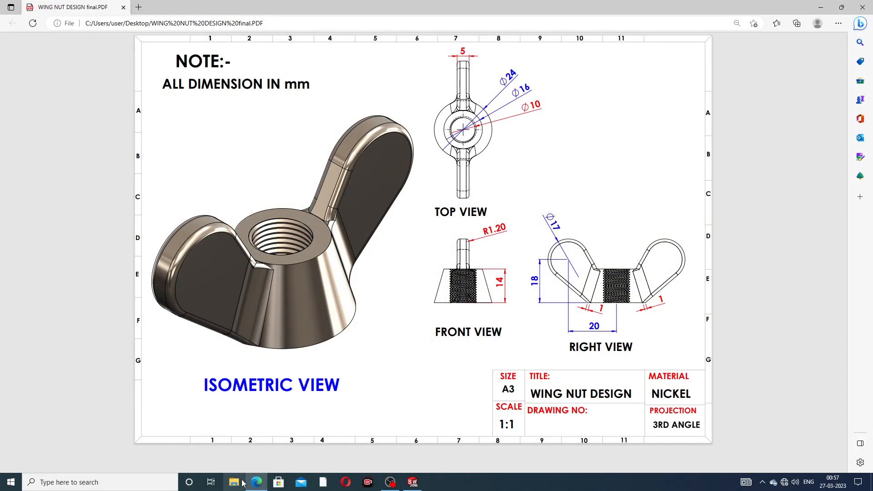
click(256, 482)
middle_drag(508, 307, 517, 271)
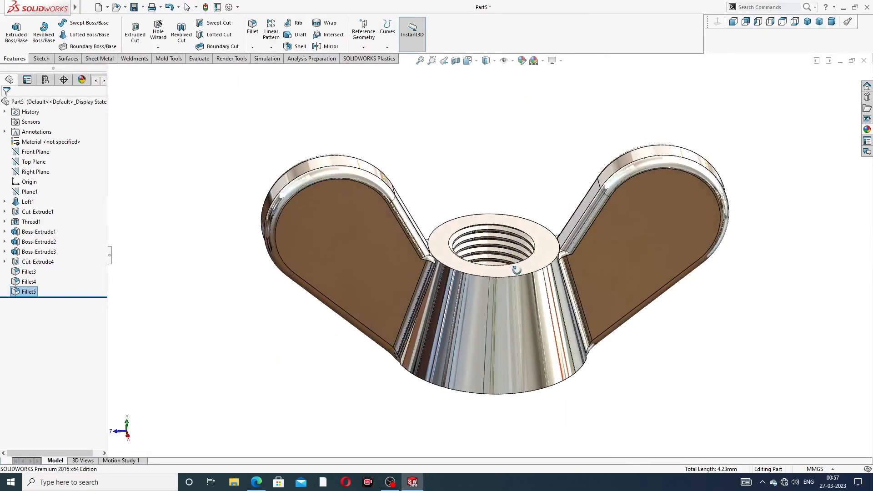
scroll(517, 270, down, 2)
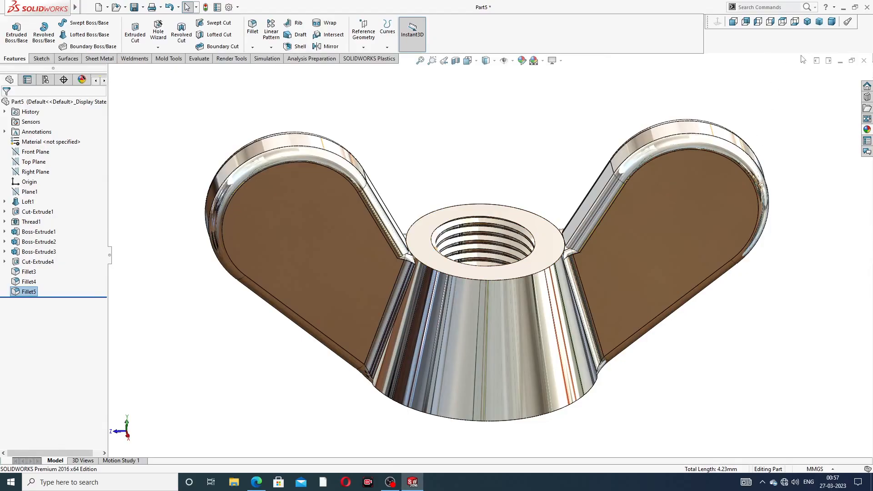
click(808, 25)
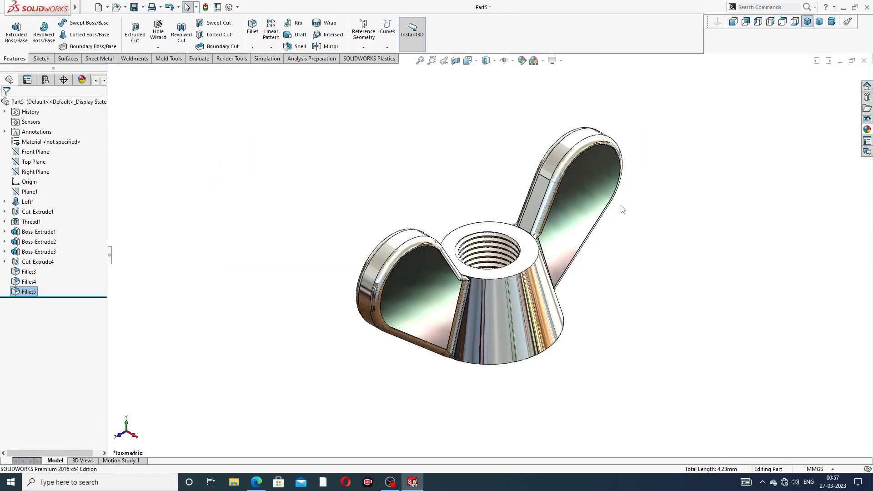
middle_drag(561, 300, 487, 305)
scroll(492, 296, down, 2)
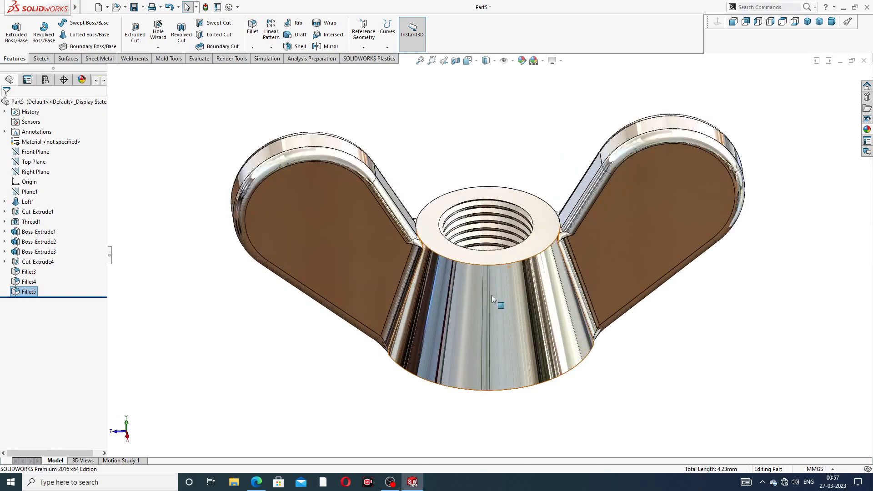
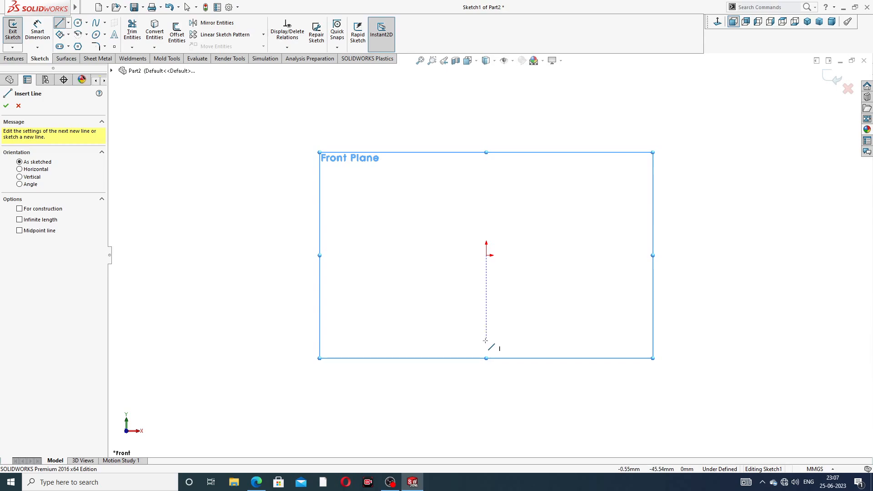
Step: Sketch a vertical line about 106 mm long through the origin, then an S-curve of two tangent arcs from its upper end
click(486, 340)
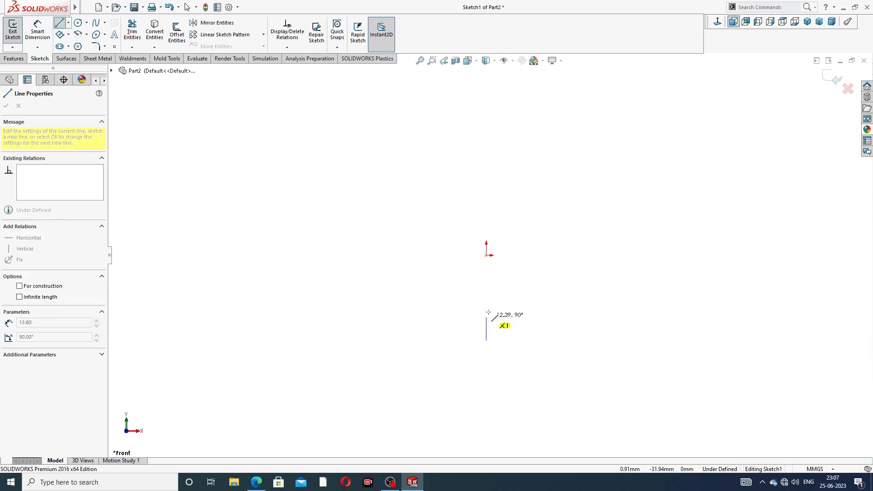
click(487, 140)
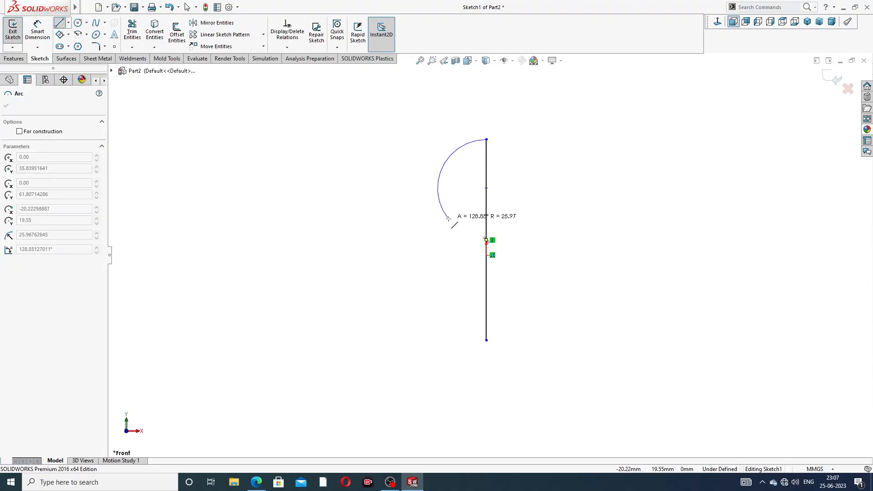
click(452, 220)
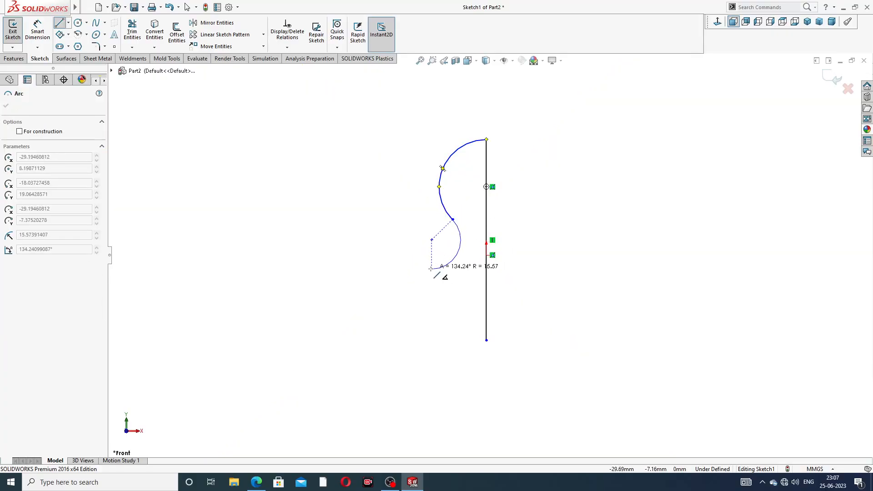
click(435, 269)
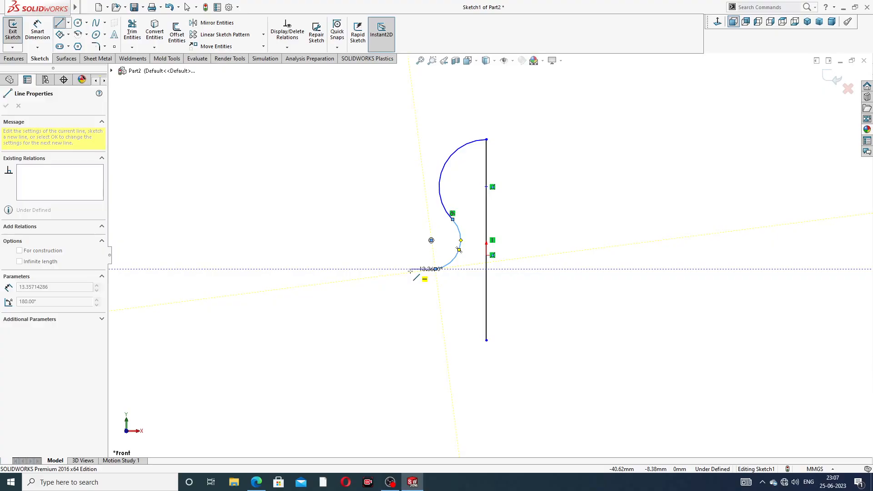
Step: Close the half profile with a stepped chain of horizontal and vertical lines from the lower arc to the vertical line's lower end
click(411, 269)
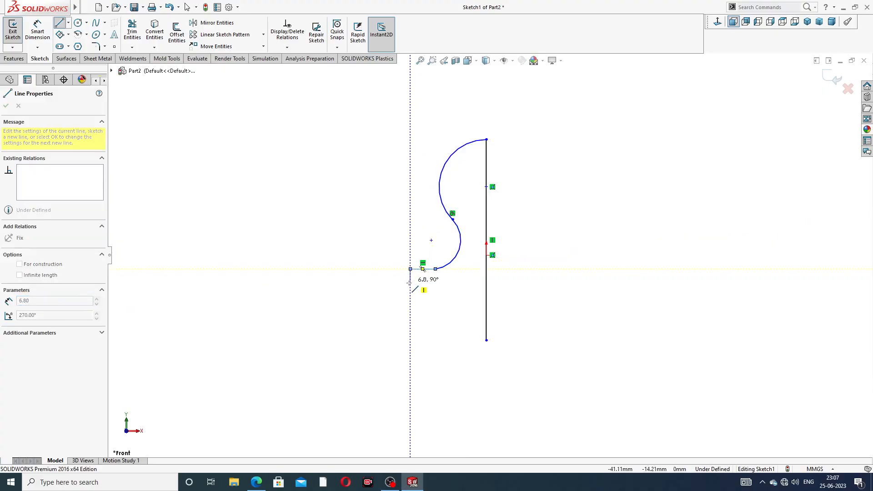
click(411, 295)
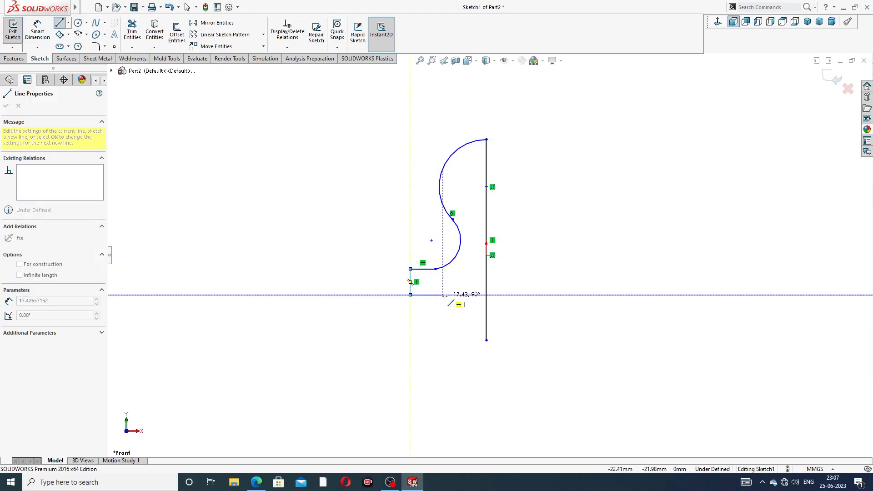
click(447, 295)
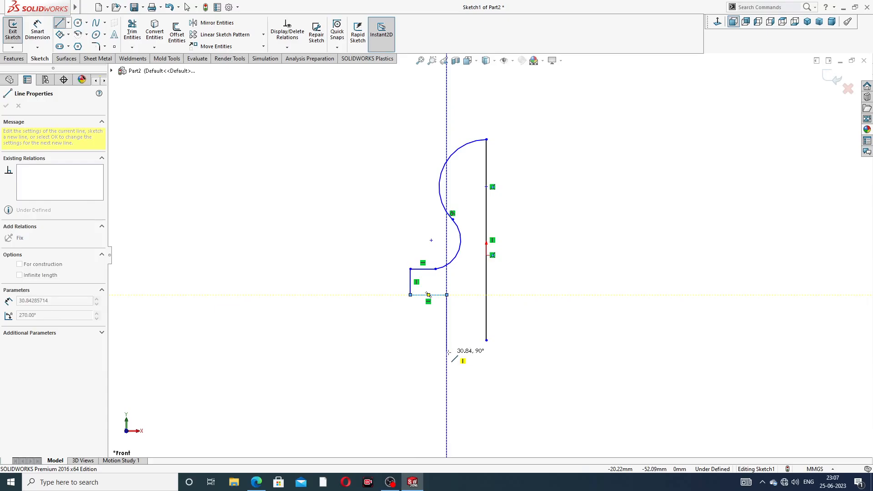
click(446, 340)
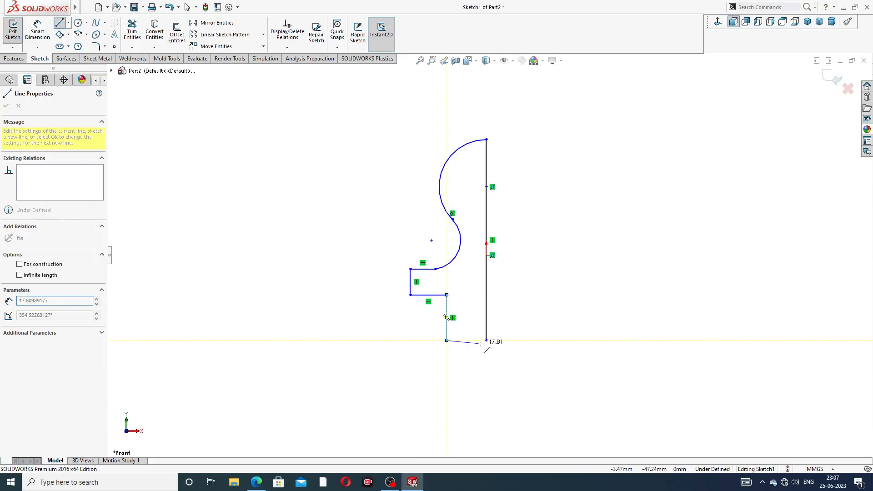
click(487, 341)
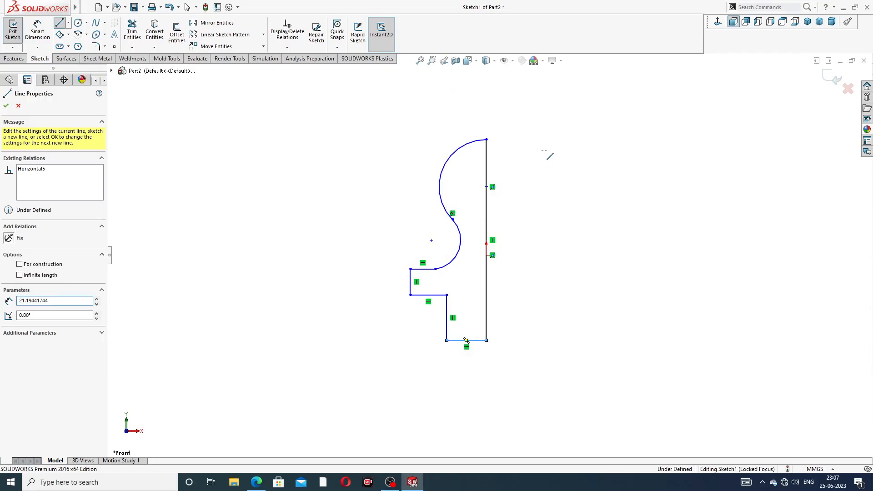
right_click(543, 118)
click(577, 158)
Step: Make the centre point of the upper arc coincident with the origin
scroll(499, 206, down, 1)
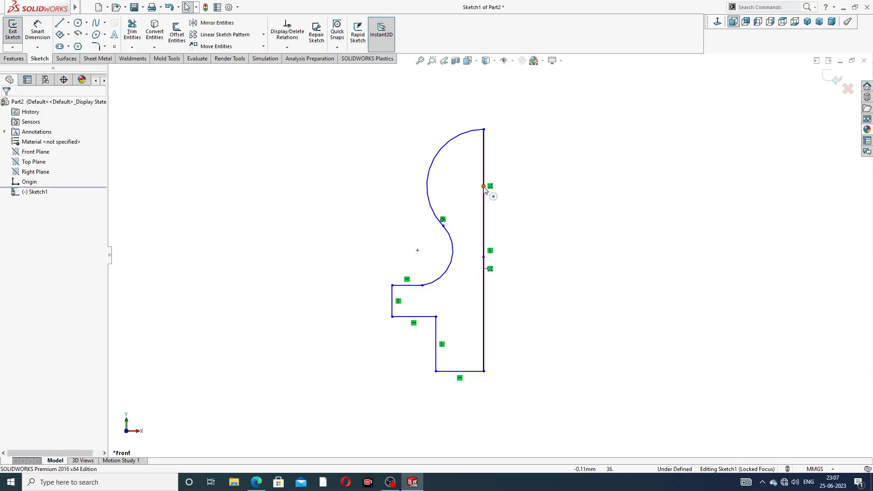
click(484, 187)
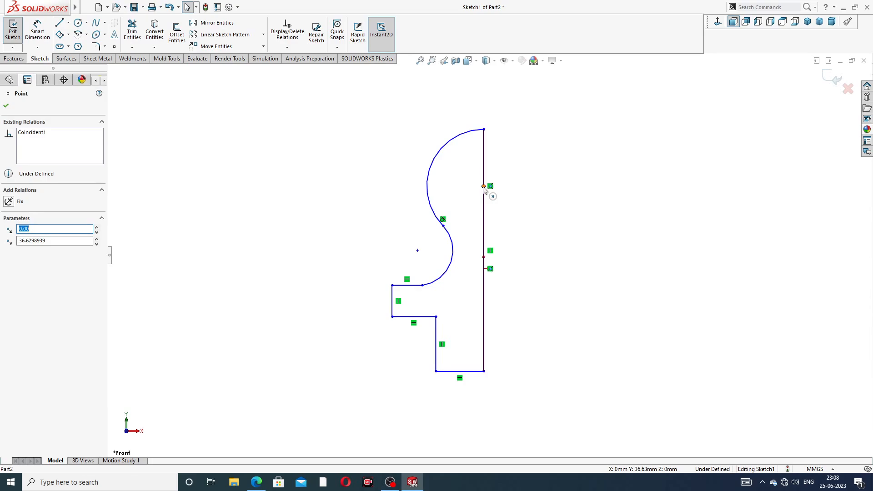
ctrl+click(483, 268)
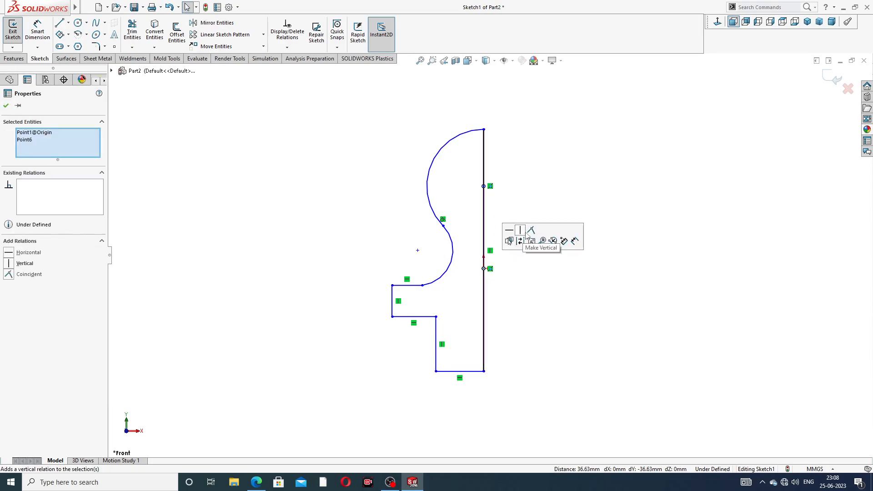
click(530, 231)
click(551, 152)
scroll(485, 355, up, 2)
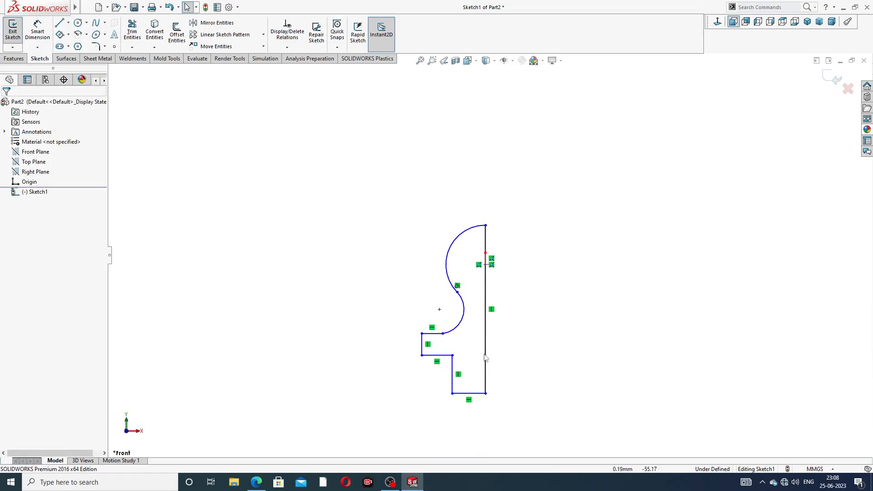
scroll(467, 394, down, 2)
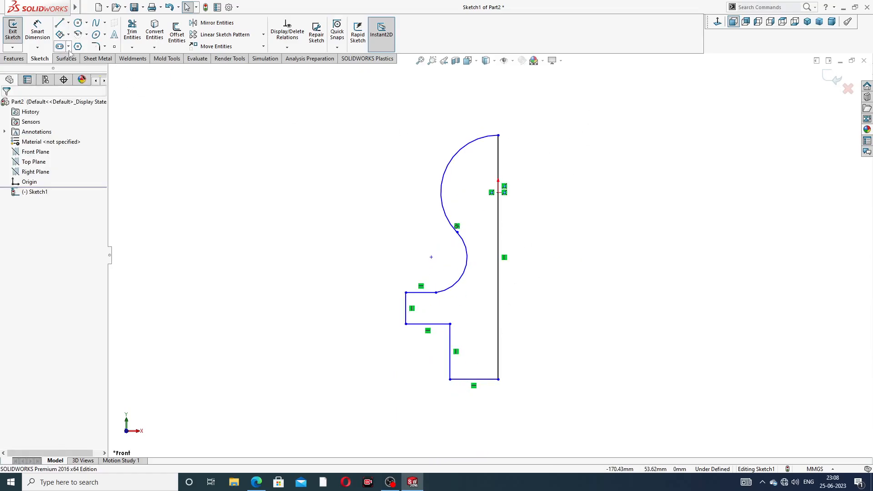
Step: Dimension the upper arc with a 6 mm radius
click(37, 31)
scroll(532, 175, down, 1)
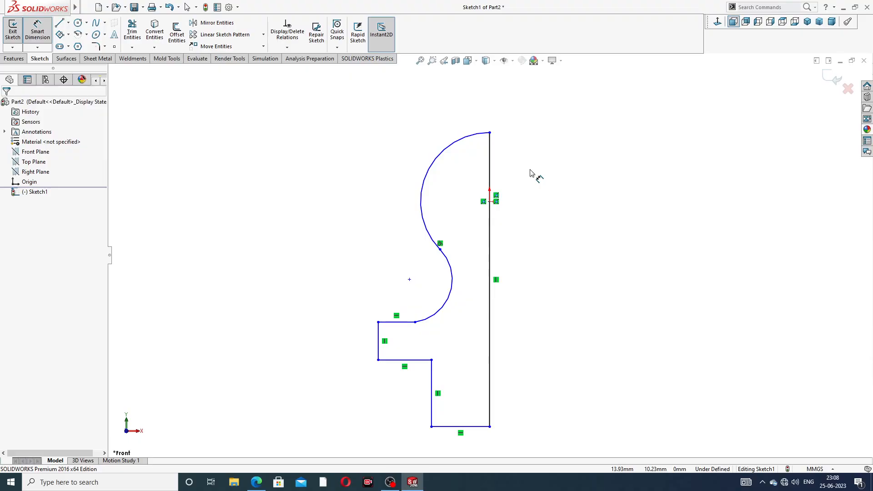
click(458, 144)
click(433, 141)
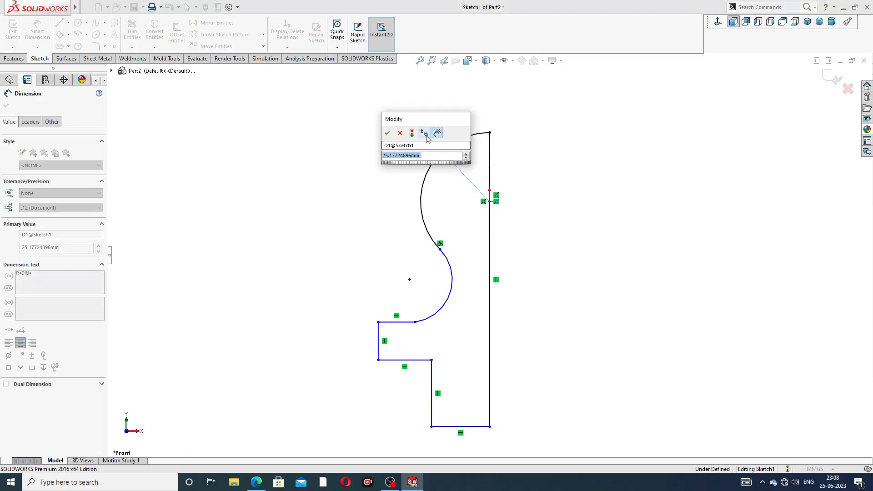
text(6)
key(Return)
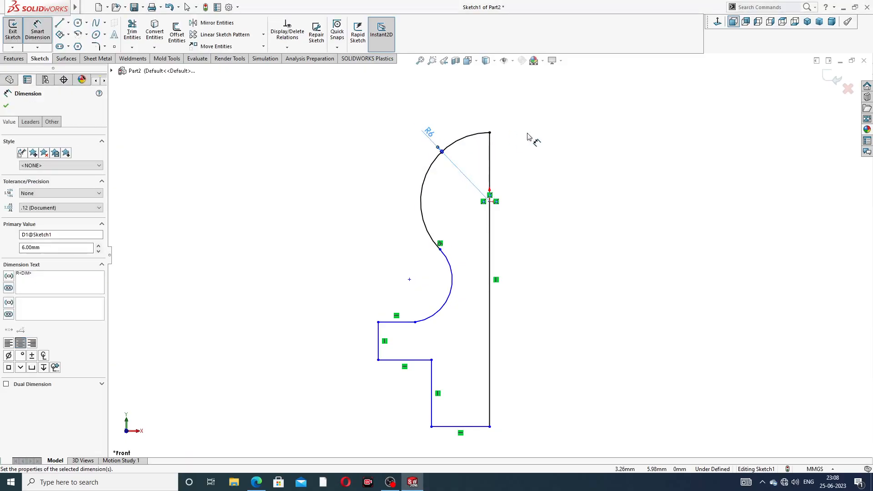
Step: Dimension the lower arc with a 2.2 mm radius and make it tangent to the adjoining horizontal line
click(455, 286)
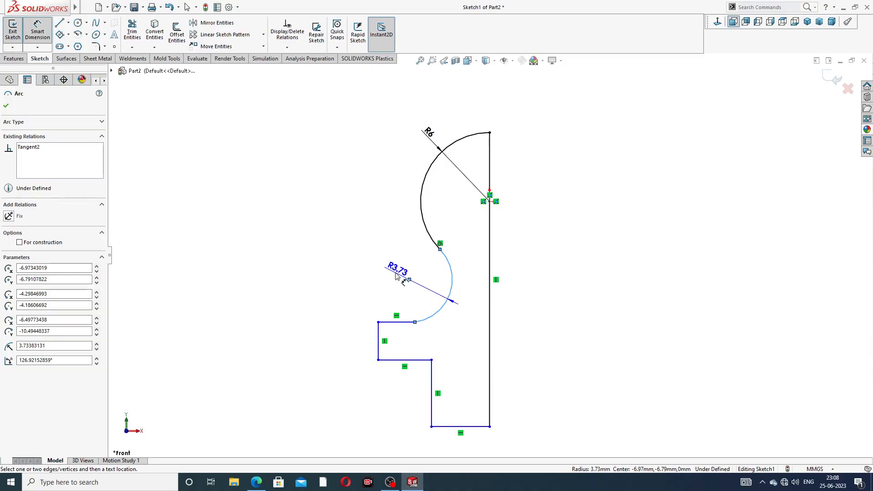
click(396, 275)
text(2)
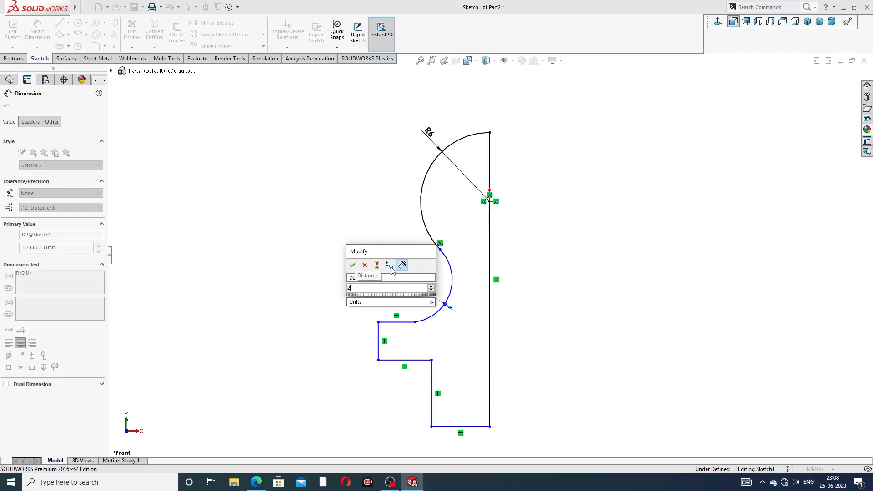
text(.2)
key(Return)
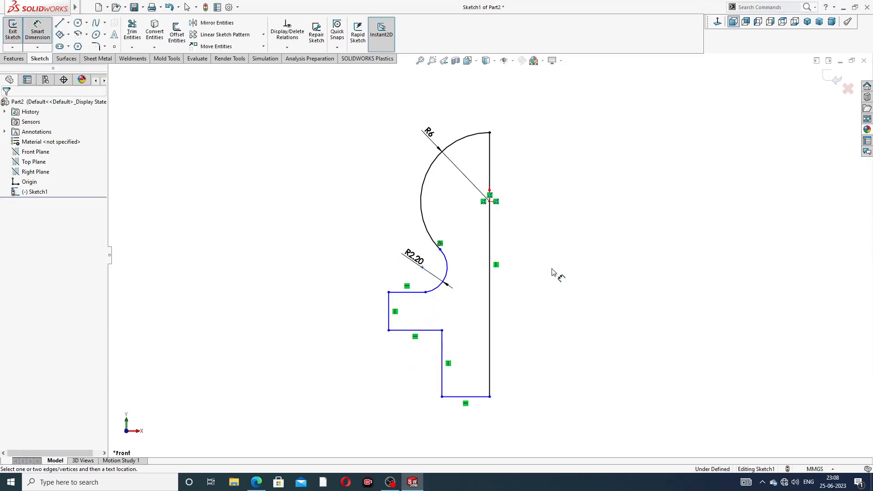
right_click(386, 230)
click(404, 135)
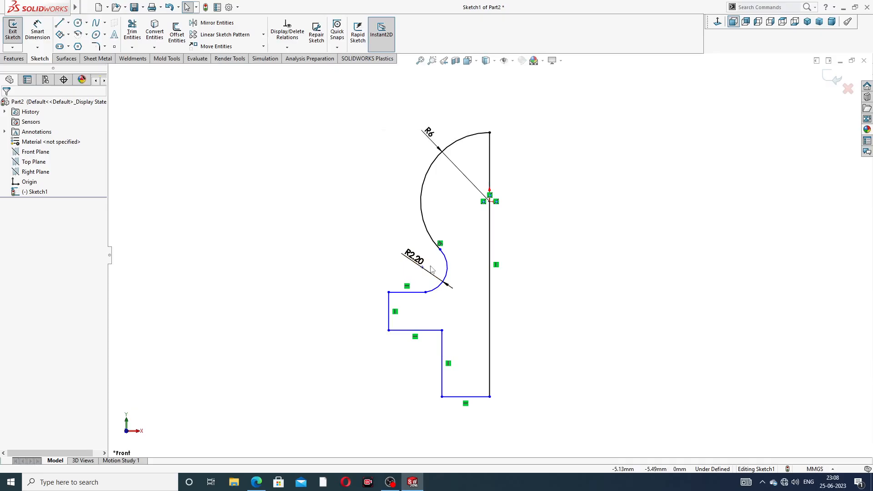
click(426, 293)
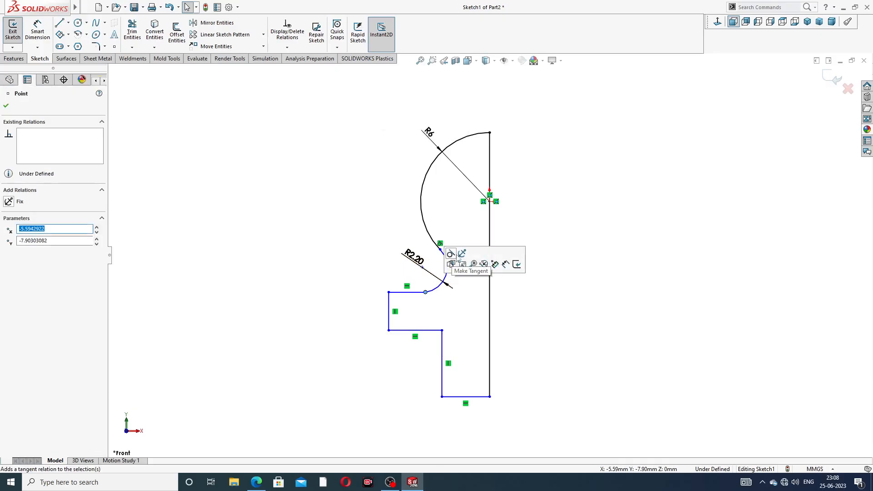
click(458, 258)
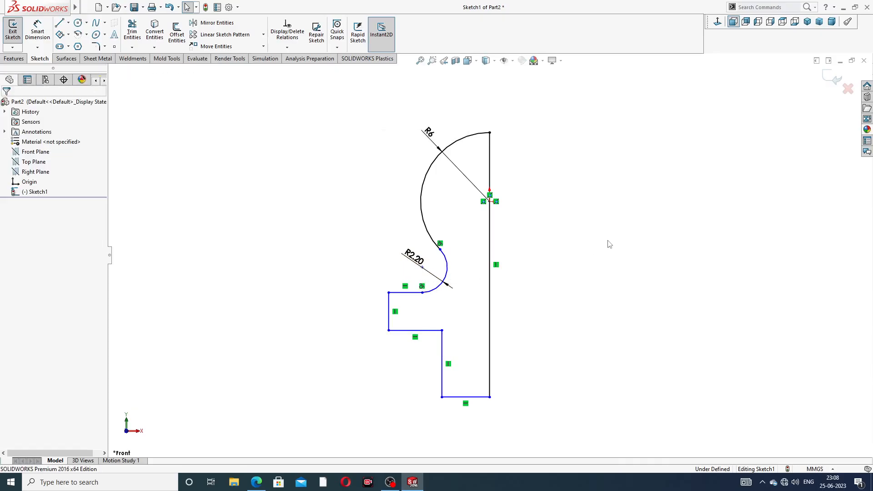
Step: Dimension the outer vertical edge of the flange step at 5 mm
click(37, 29)
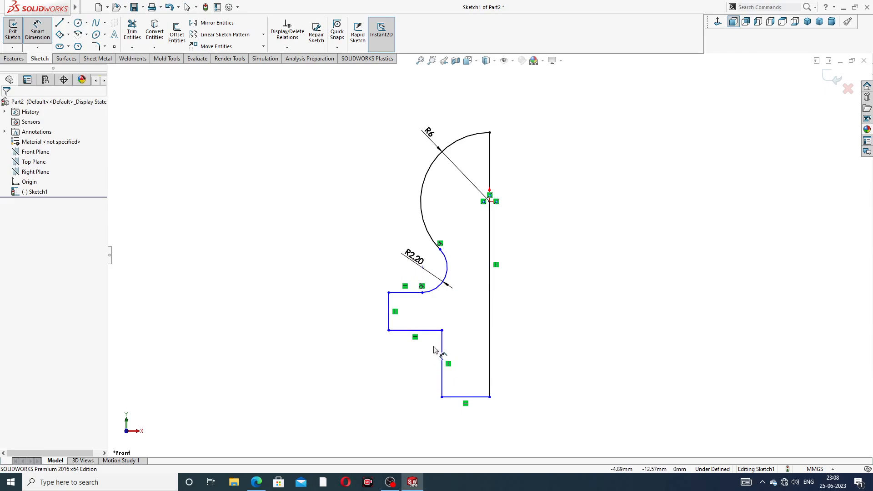
click(389, 304)
click(364, 311)
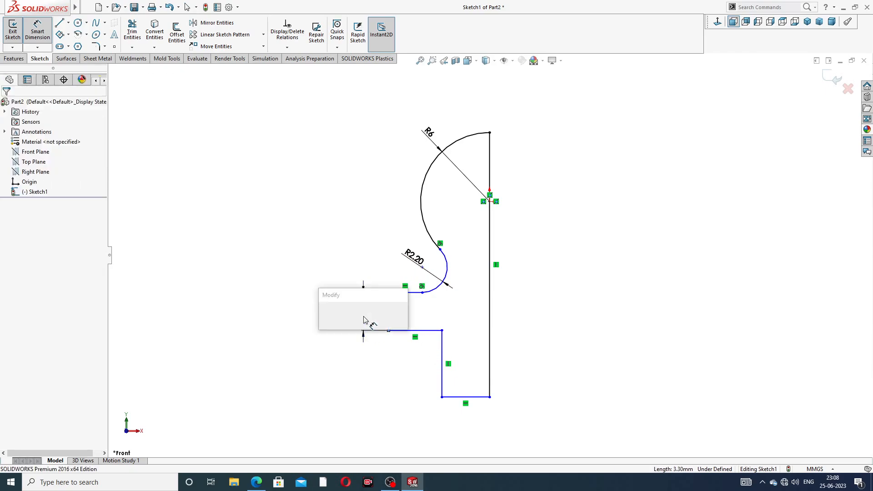
text(5)
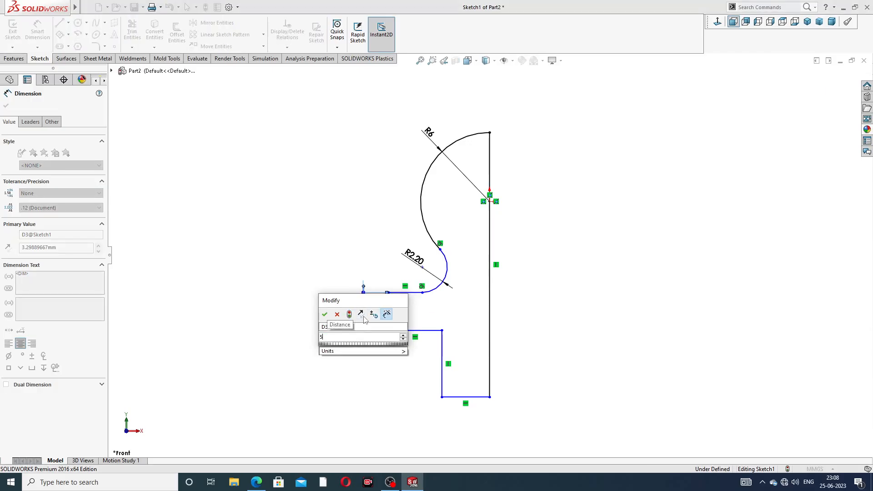
key(Return)
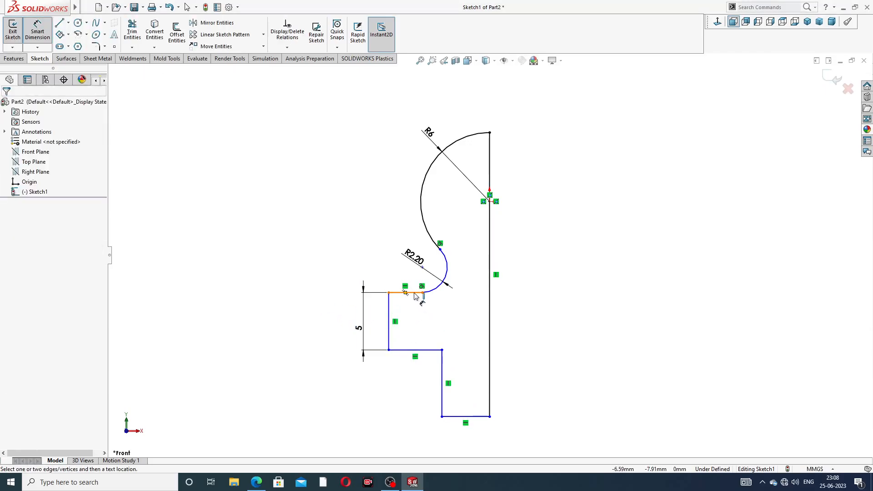
Step: Dimension the distance between the flange's upper line and the profile's bottom line at 16 mm
click(411, 292)
click(456, 417)
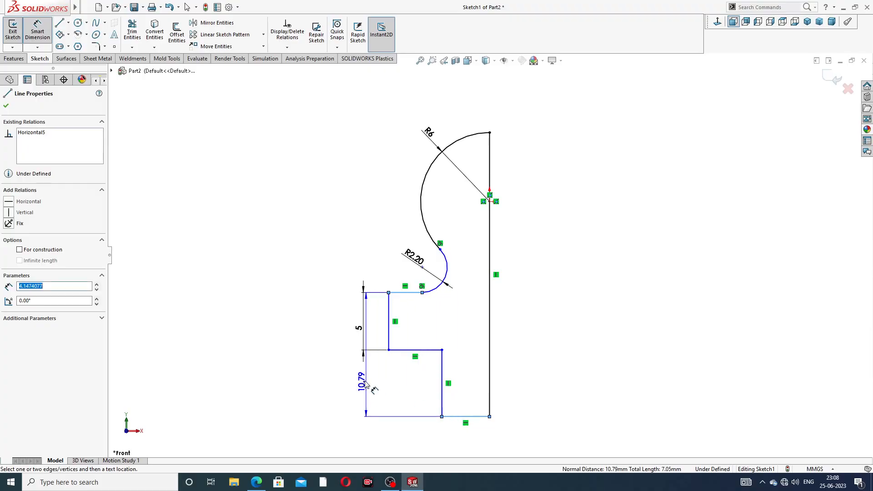
click(343, 368)
text(1)
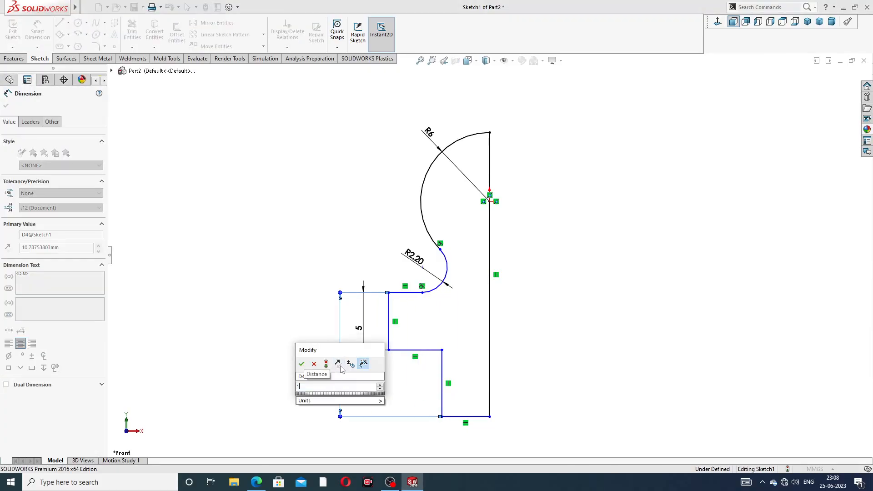
text(6)
key(Return)
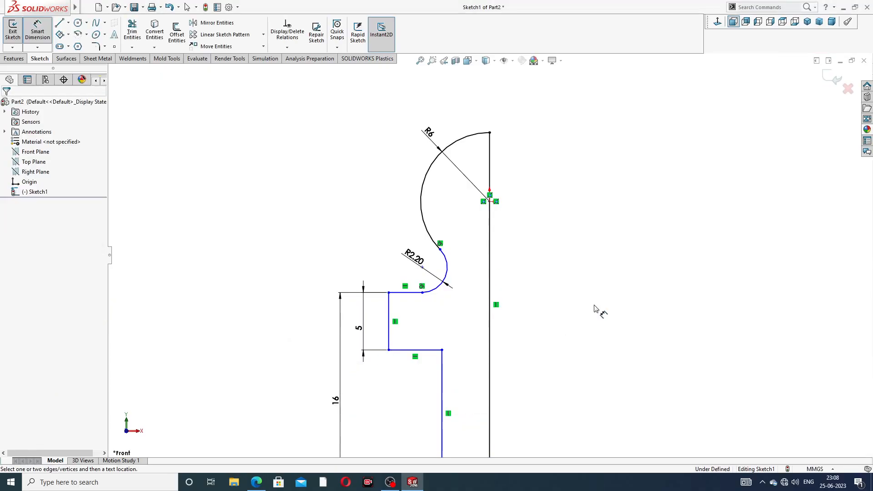
Step: Move the 16 mm and 5 mm height dimensions farther out from the profile
scroll(596, 307, up, 3)
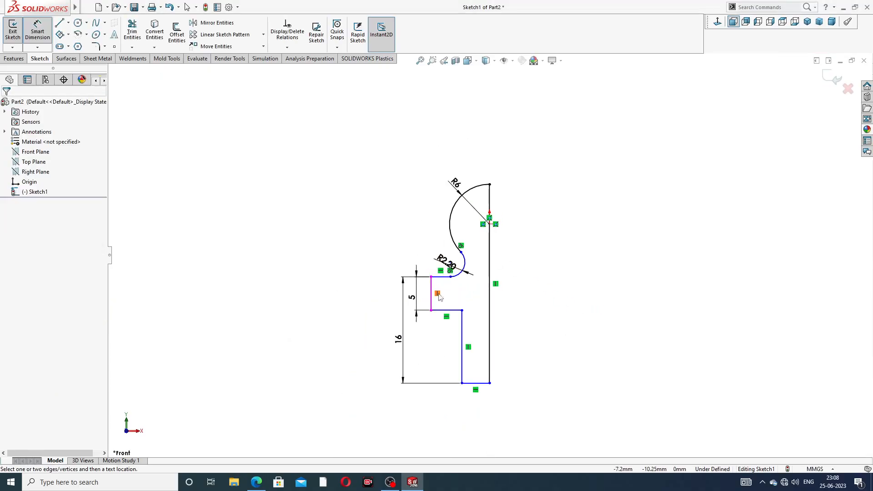
drag(397, 338, 388, 338)
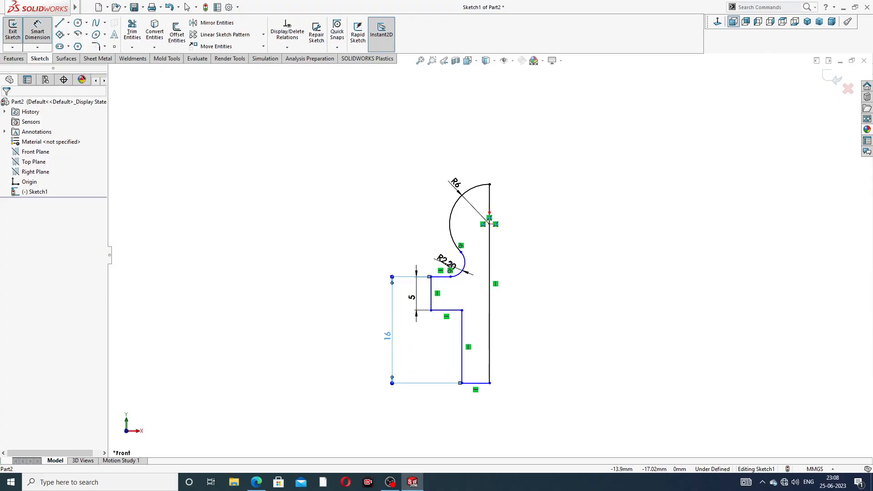
click(411, 297)
click(550, 295)
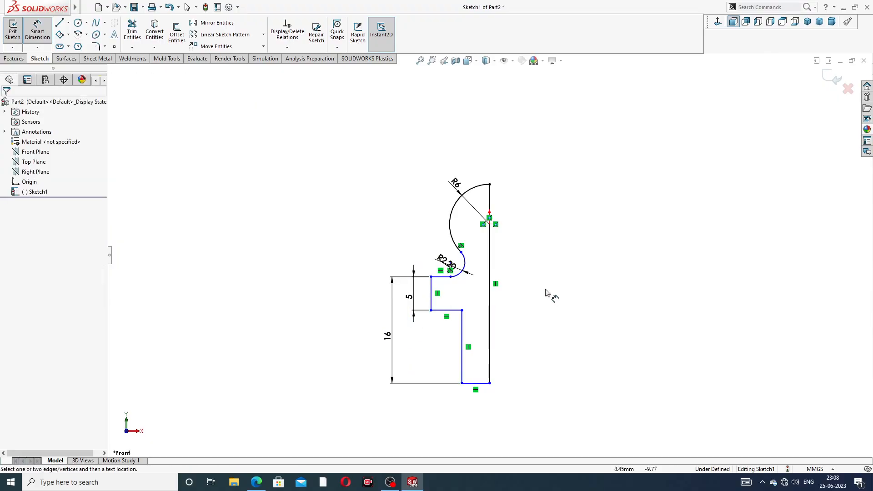
Step: Dimension the bottom horizontal line of the shank at 5 mm
click(485, 386)
click(479, 401)
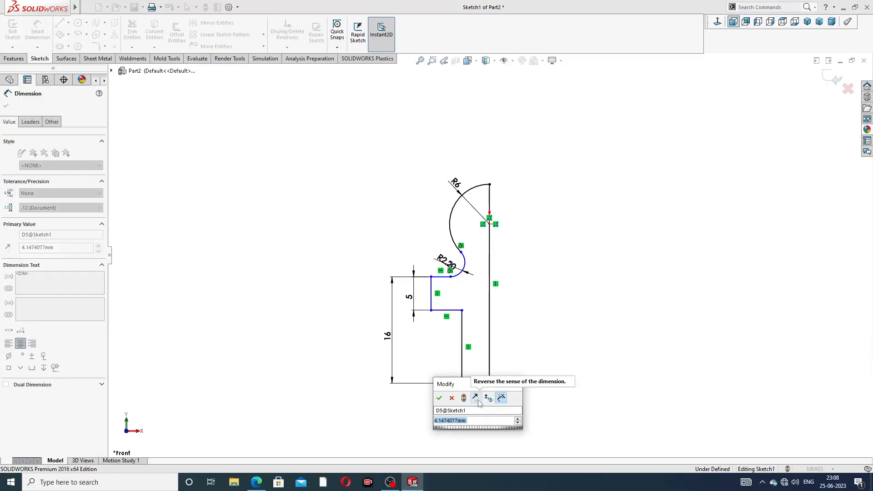
text(5)
key(Return)
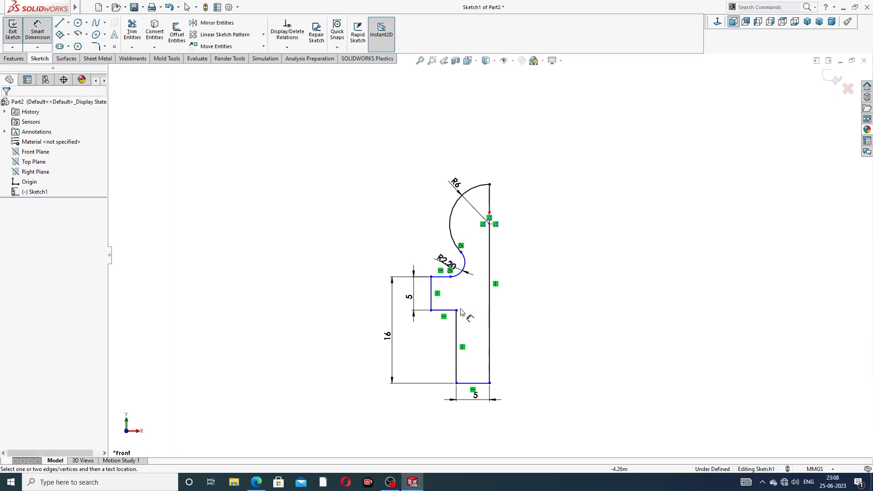
Step: Dimension the horizontal distance from the flange's lower outer corner to the long vertical line at 8 mm
click(431, 311)
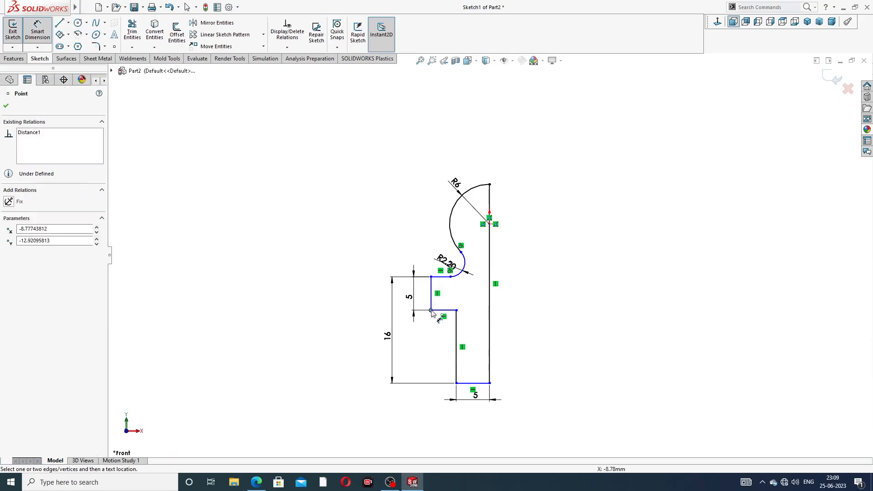
click(489, 320)
click(458, 425)
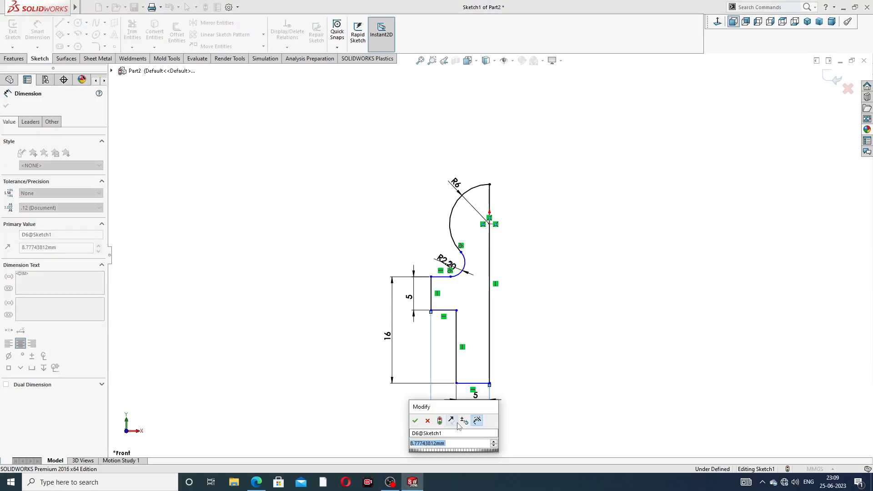
key(Return)
click(530, 347)
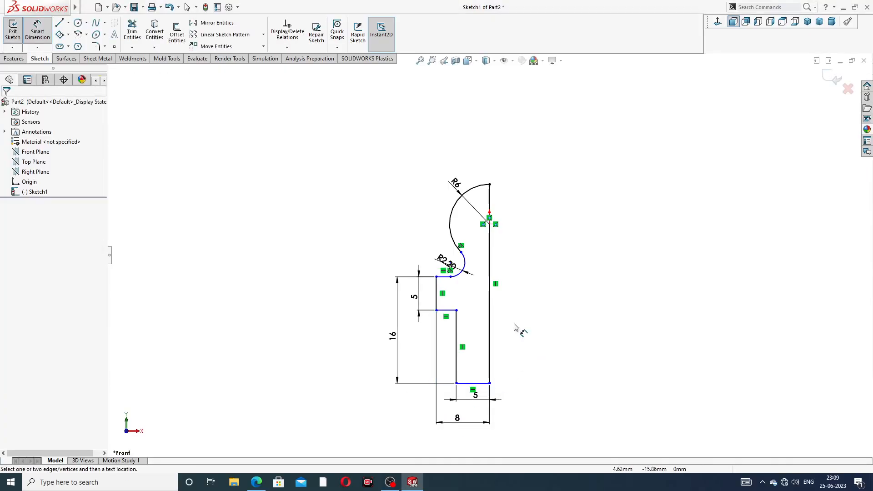
Step: Dimension the horizontal distance from the R2.20 arc's centre to the long vertical line at 6.5 mm
scroll(452, 281, down, 4)
scroll(456, 280, down, 2)
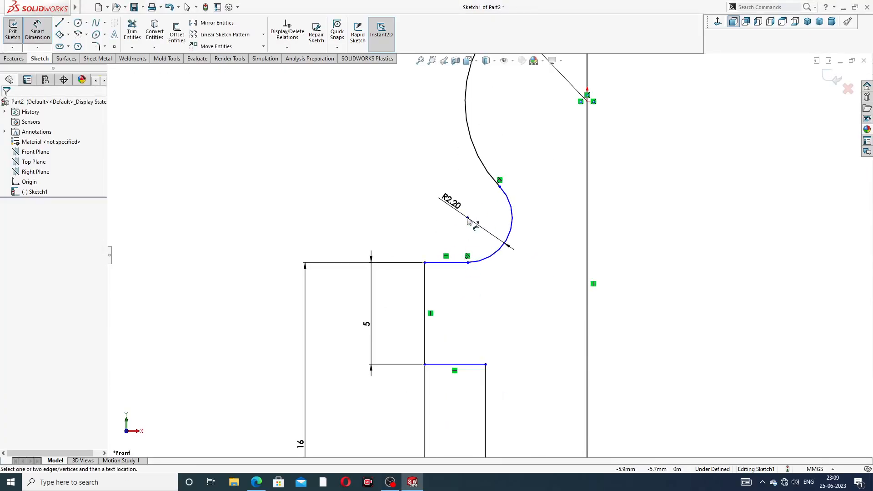
click(468, 218)
click(587, 218)
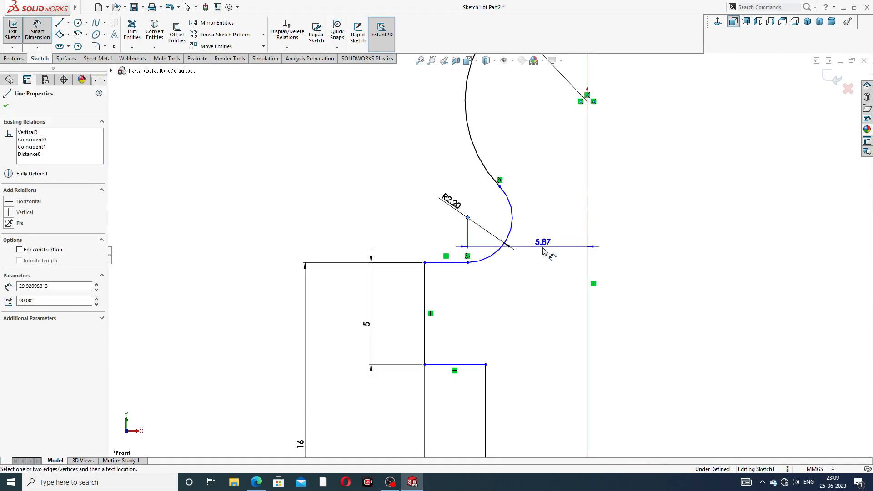
click(540, 277)
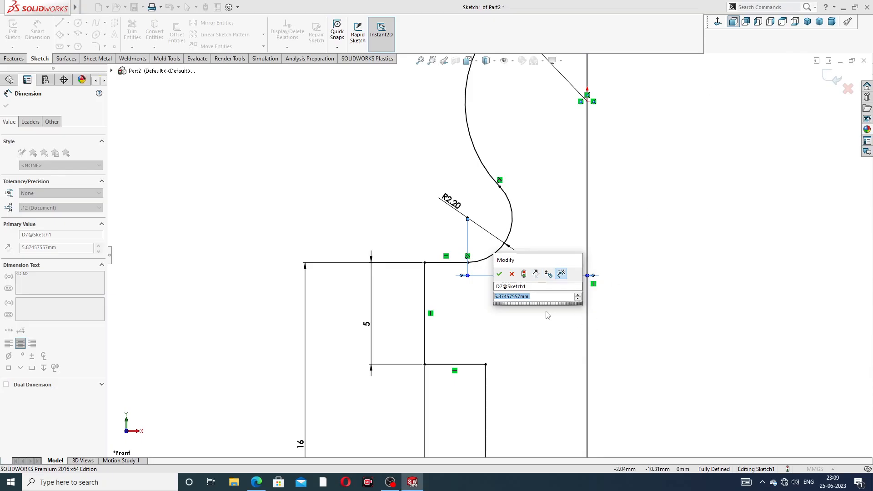
text(6.5)
key(Return)
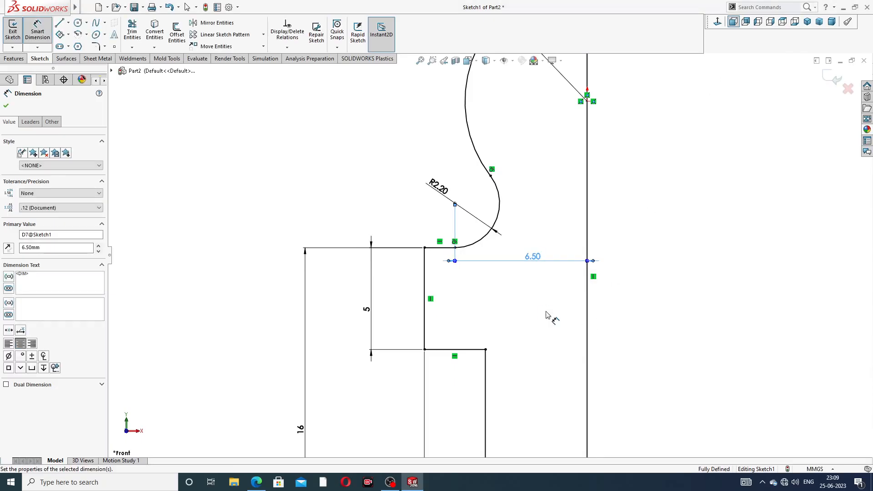
key(Escape)
key(f)
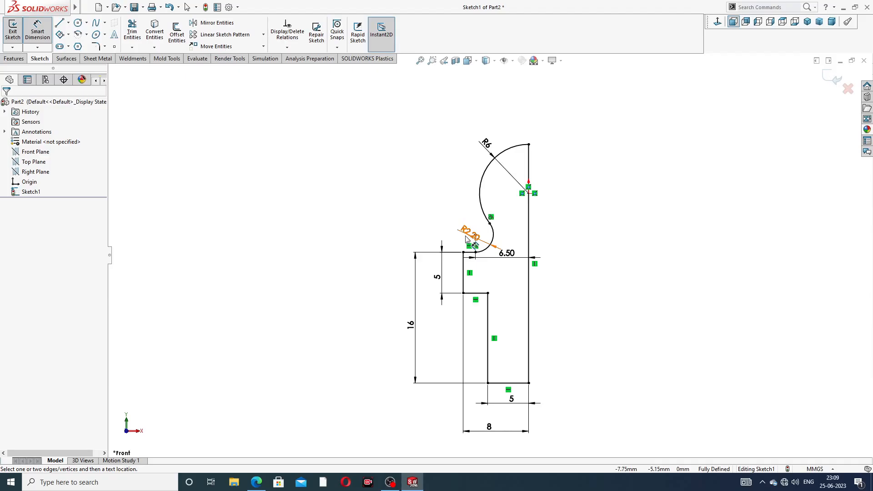
Step: Move the R2.20, 6.50 and R6 dimension texts clear of the profile lines and leave the dimension tool
drag(471, 234, 455, 214)
click(611, 235)
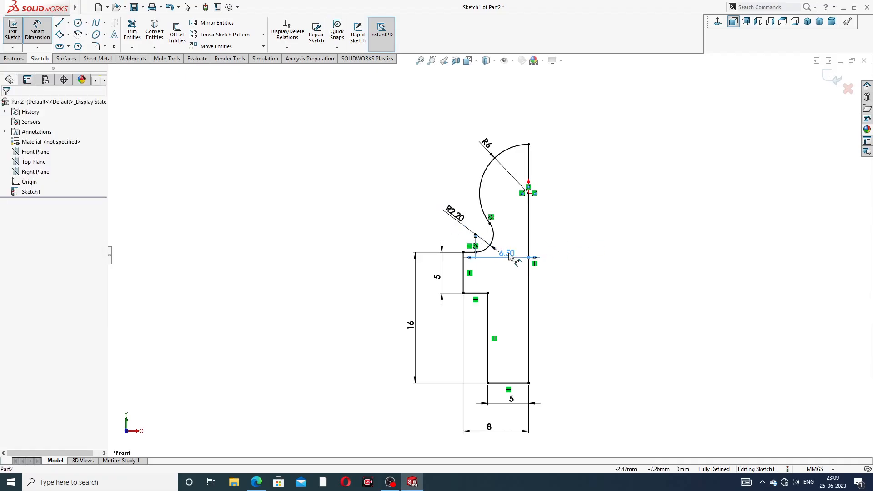
drag(507, 253, 504, 265)
click(597, 235)
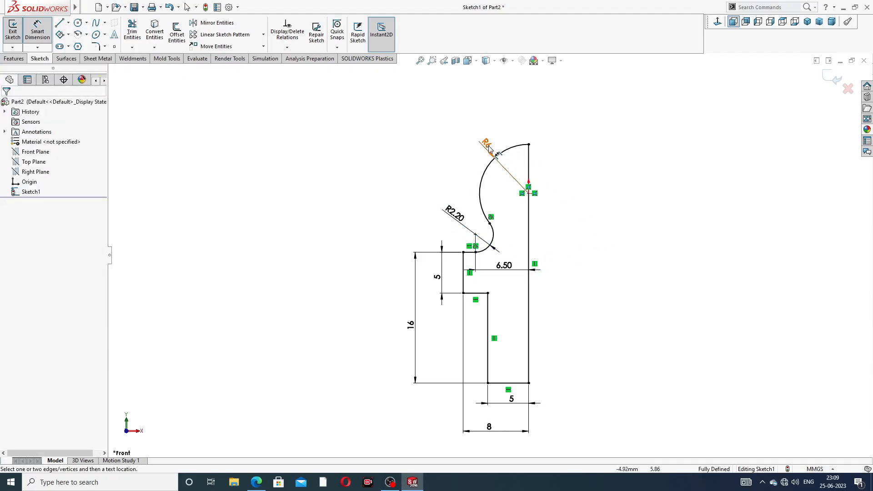
drag(487, 144, 478, 135)
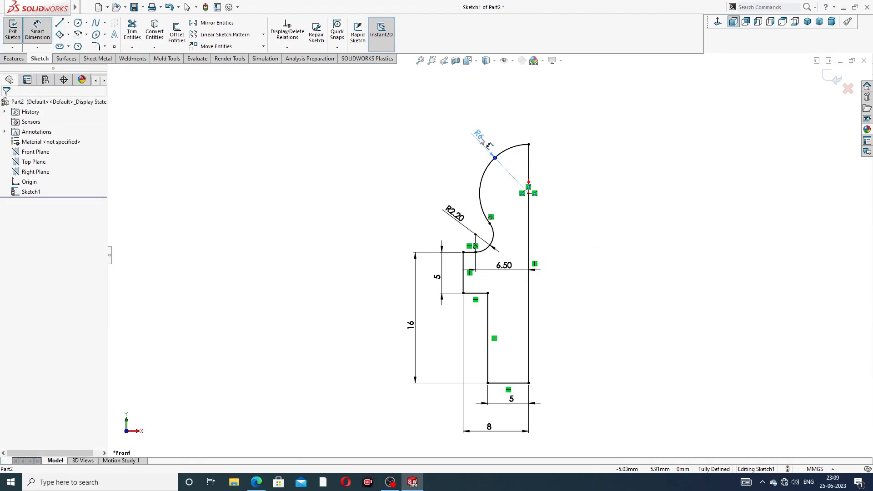
right_click(620, 197)
click(643, 136)
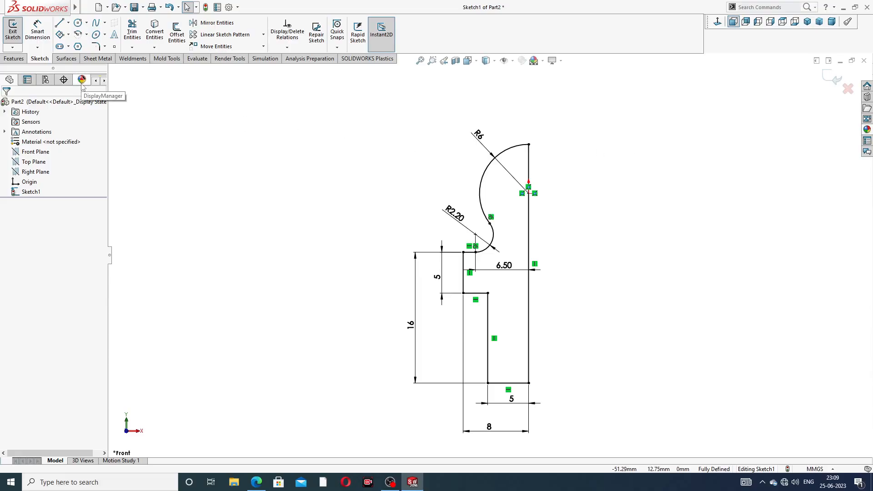
Step: Check the grease nipple PDF drawing in the browser, and revolve the half profile 360 degrees about its long vertical line
click(256, 482)
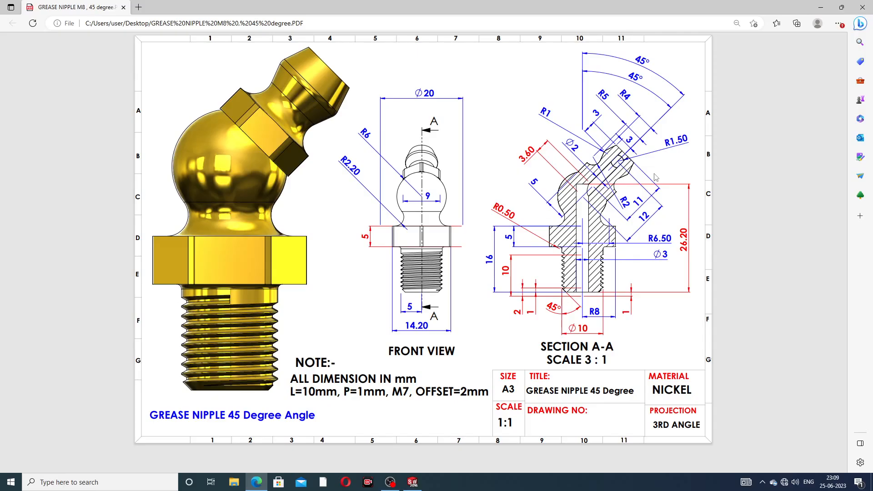
click(256, 482)
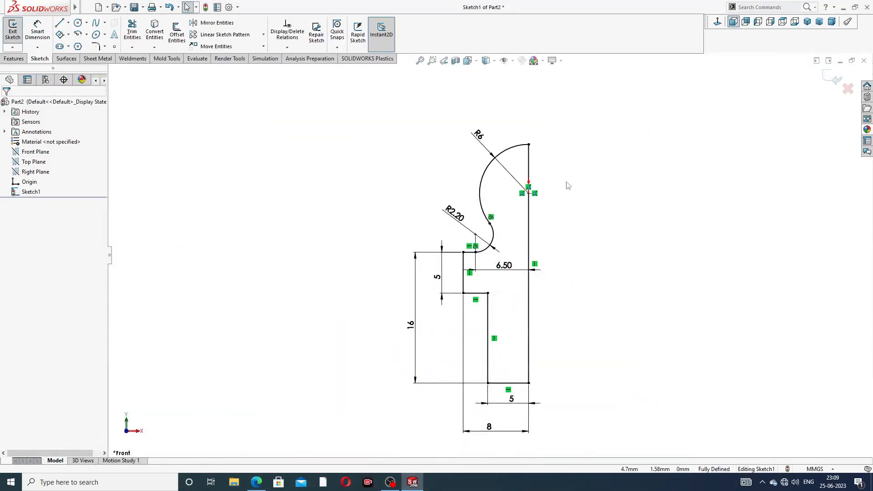
click(14, 59)
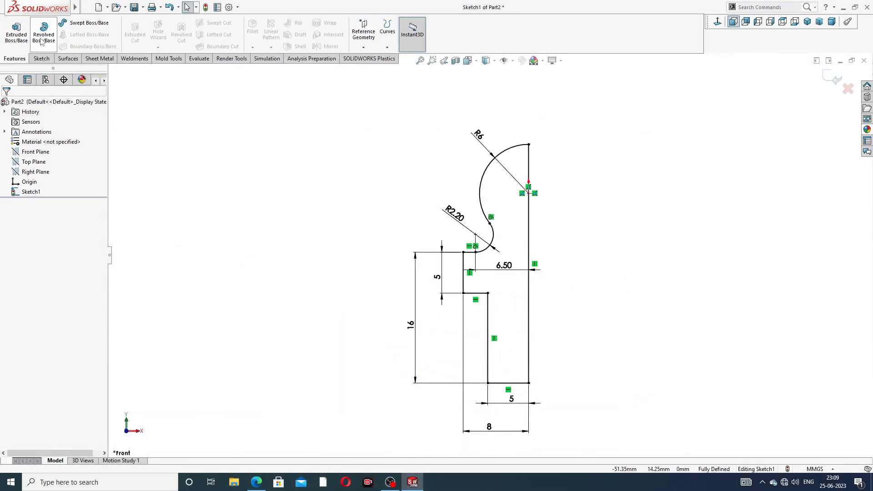
click(44, 31)
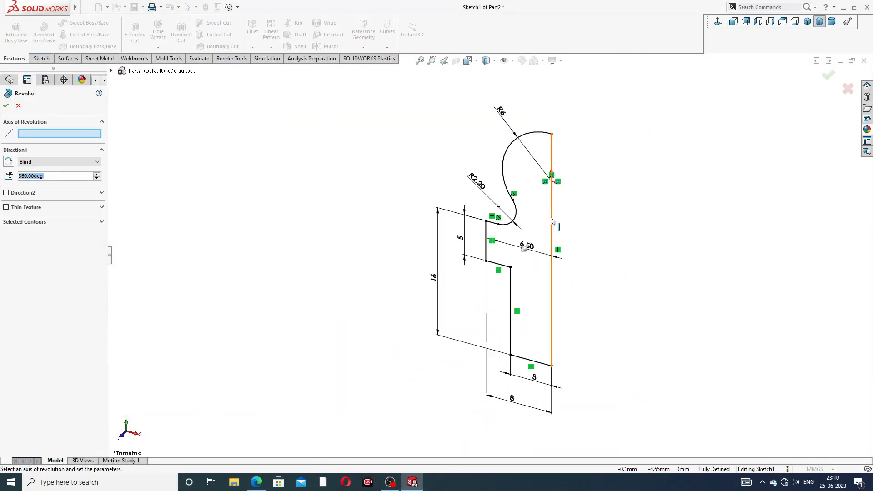
click(552, 220)
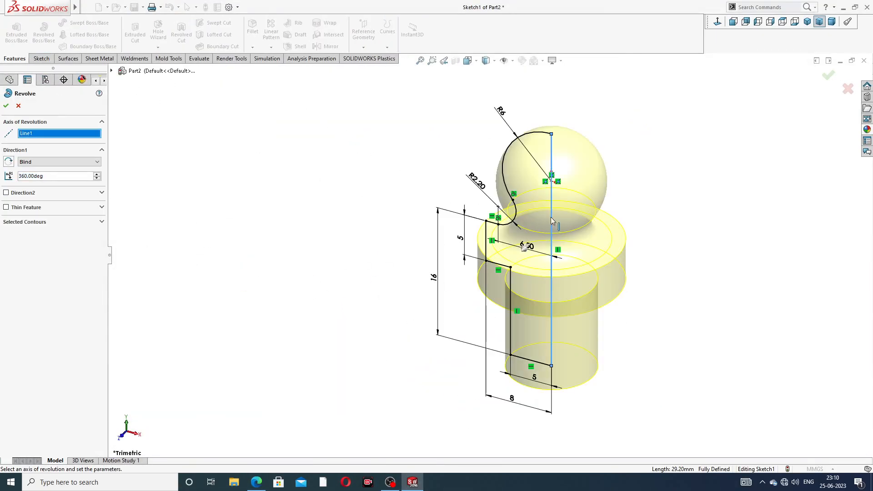
click(5, 106)
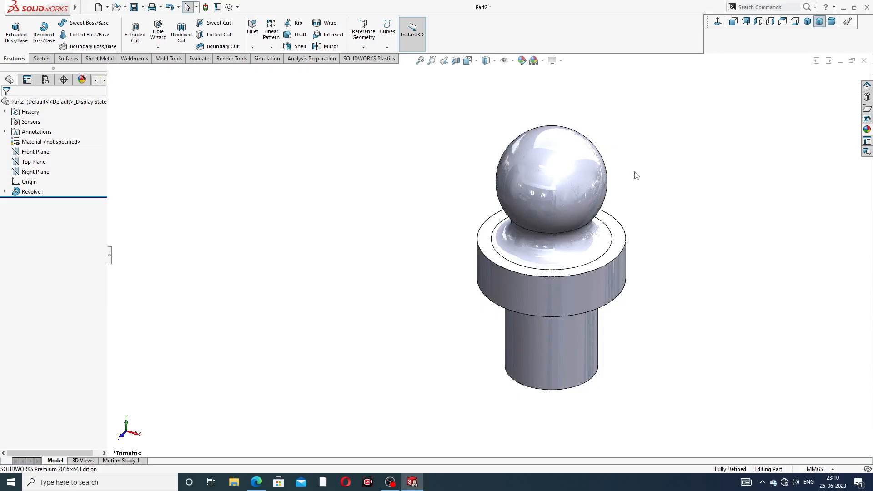
Step: Fillet the edge where the shank meets the underside of the flange with a 0.5 mm radius
middle_drag(646, 223, 695, 155)
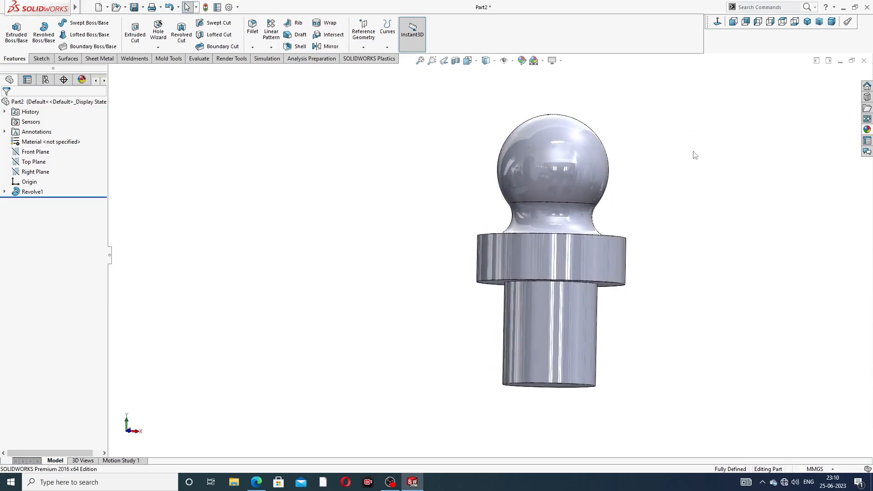
middle_drag(665, 197, 596, 251)
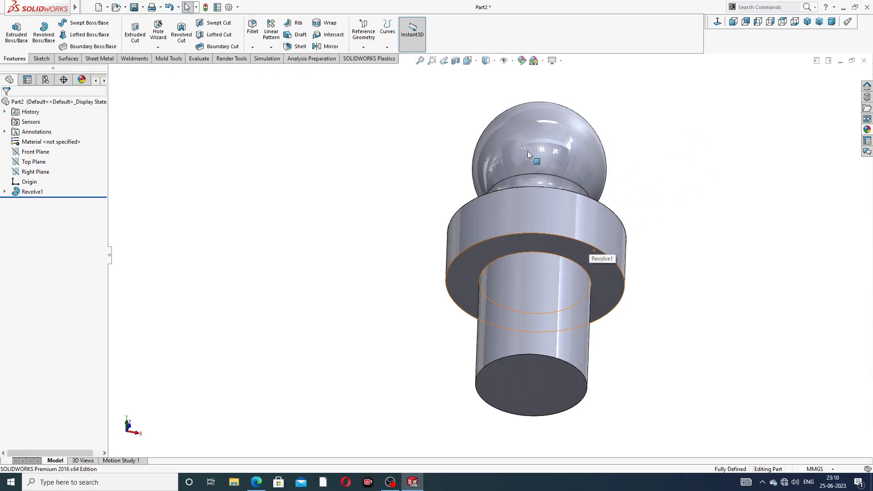
click(252, 27)
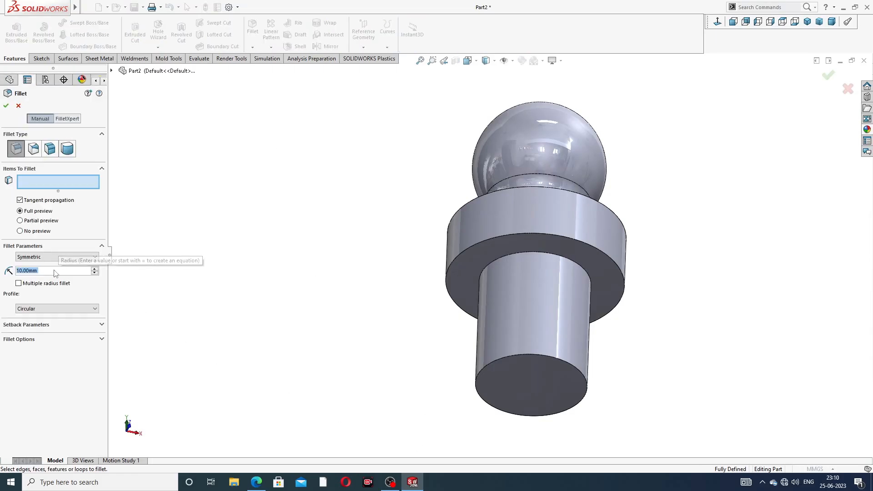
text(0.5)
key(Return)
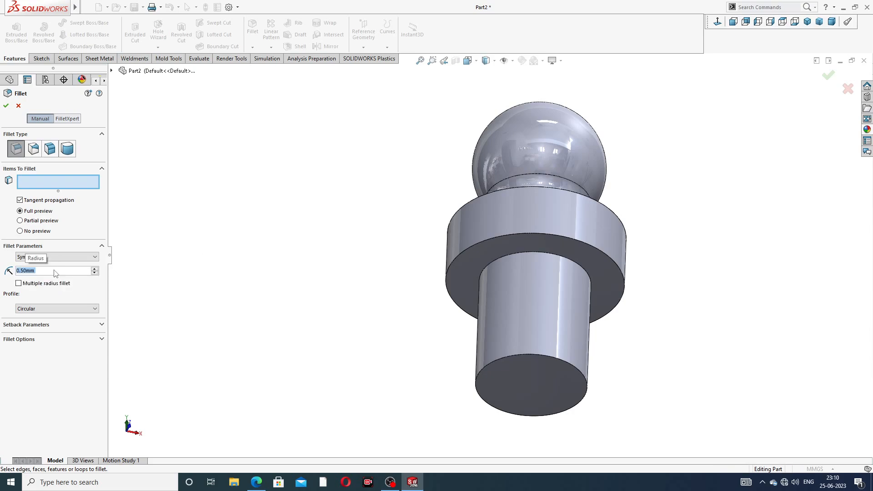
click(551, 255)
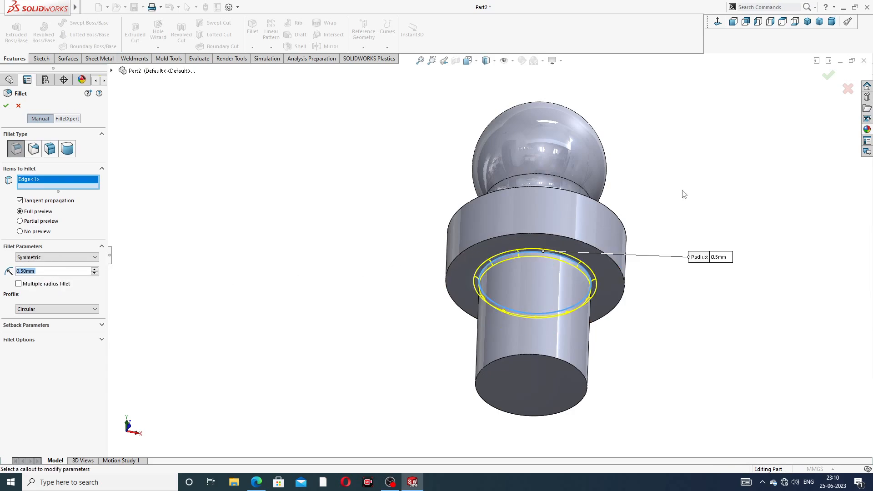
click(827, 76)
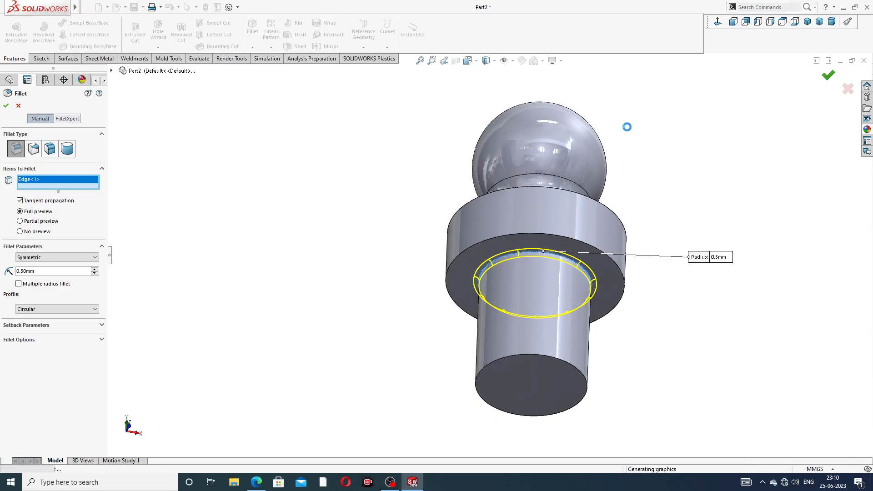
Step: Chamfer the bottom end edge of the shank by 1 mm at 45 degrees
middle_drag(394, 186, 400, 230)
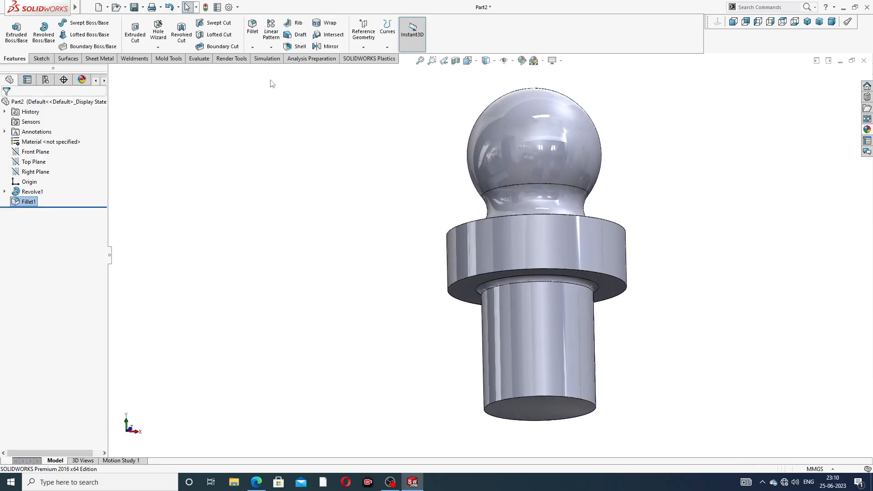
click(252, 48)
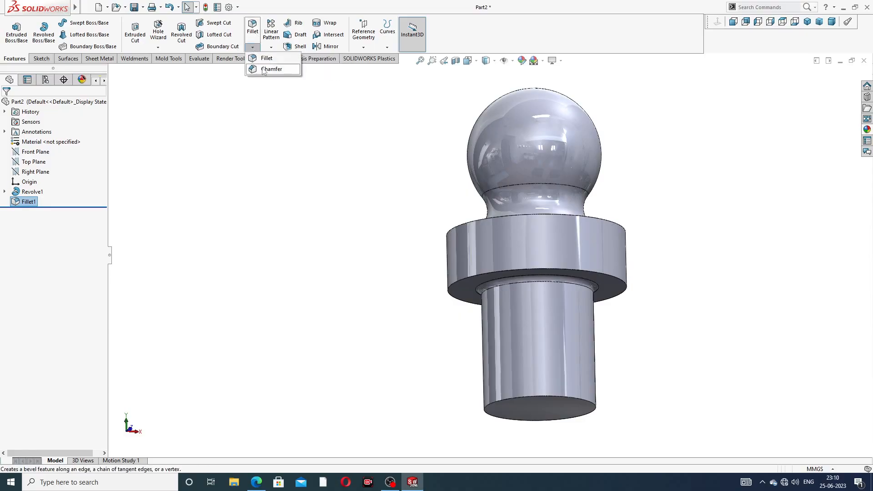
click(266, 68)
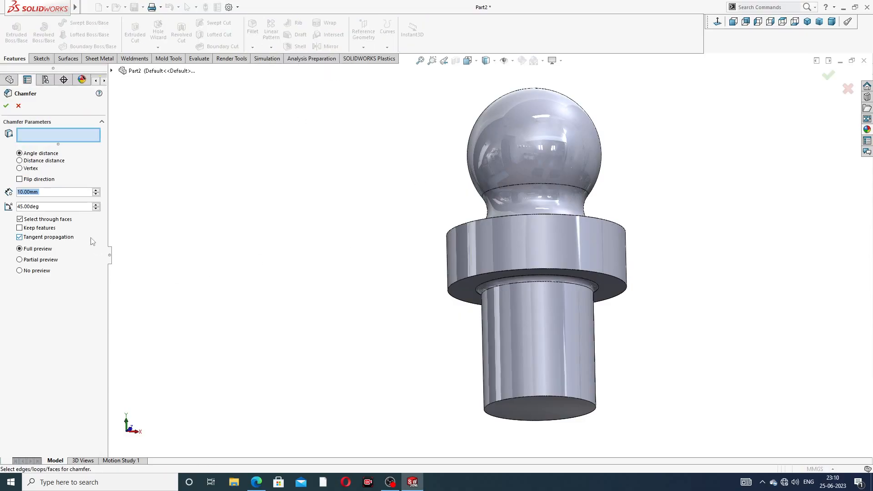
text(1)
key(Return)
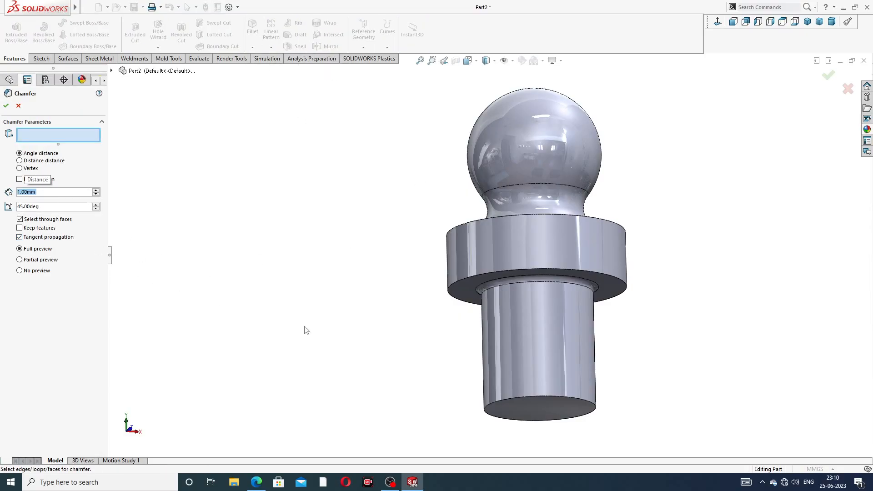
click(546, 397)
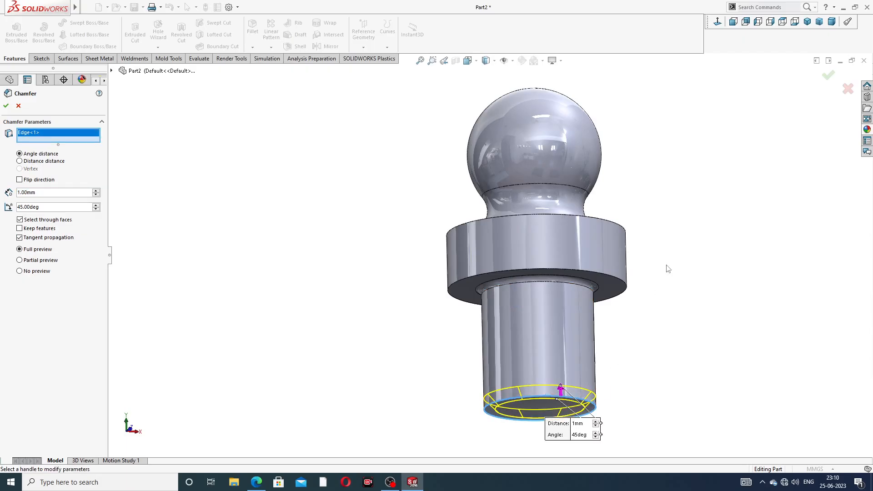
click(828, 77)
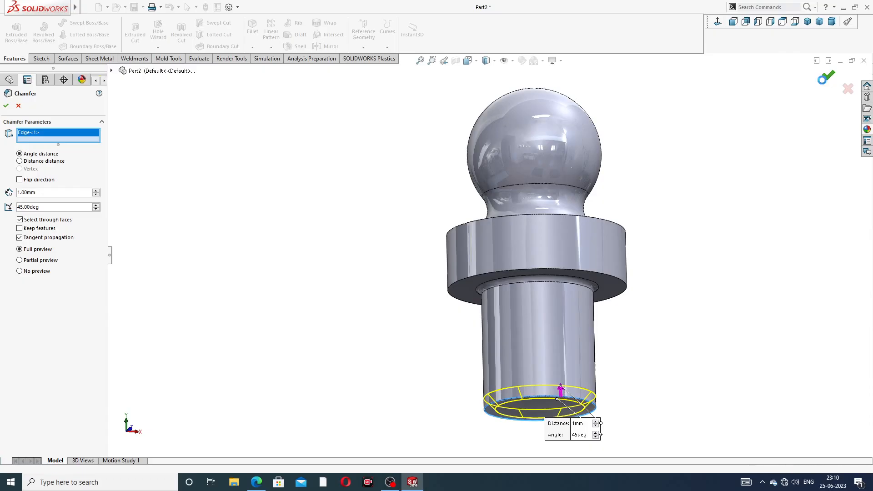
click(677, 163)
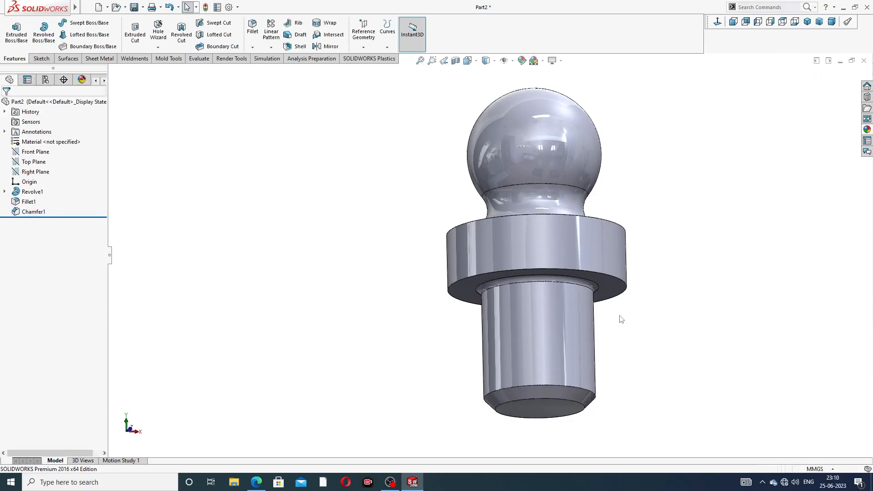
Step: Start a sketch on the shank's bottom end face and draw a circle of about 1.5 mm radius centred on the origin
middle_drag(621, 319, 594, 283)
click(555, 333)
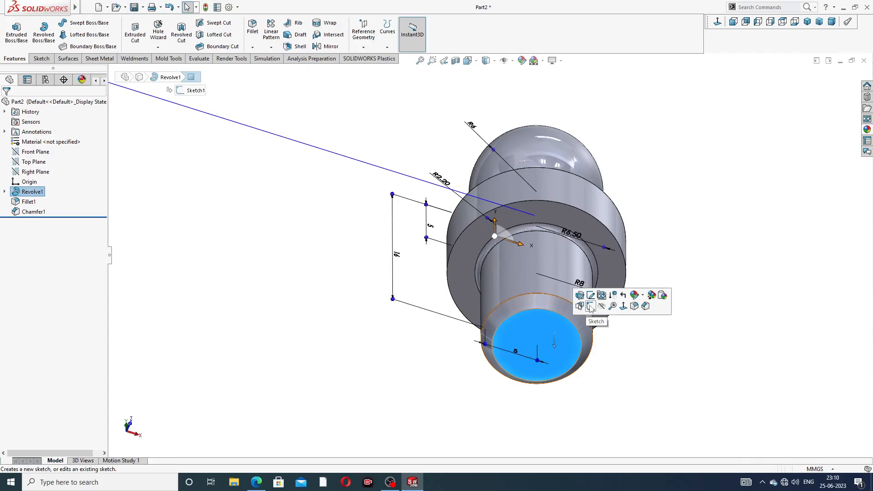
click(591, 307)
click(718, 22)
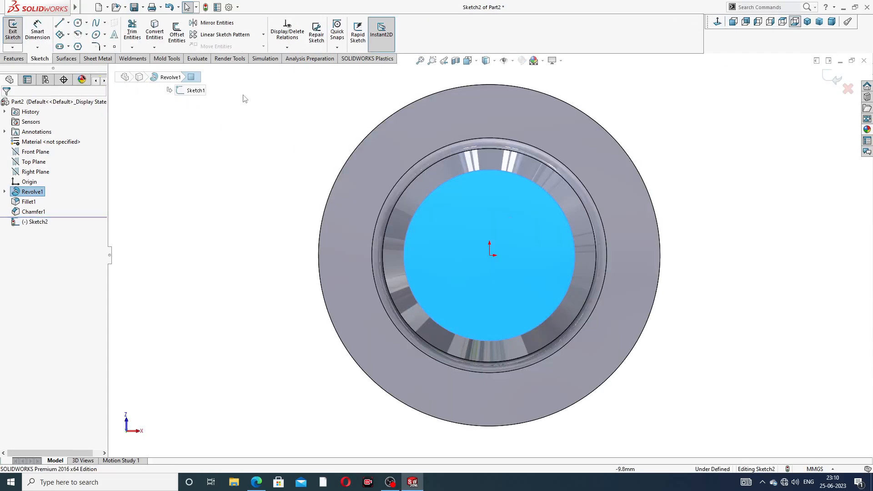
click(77, 22)
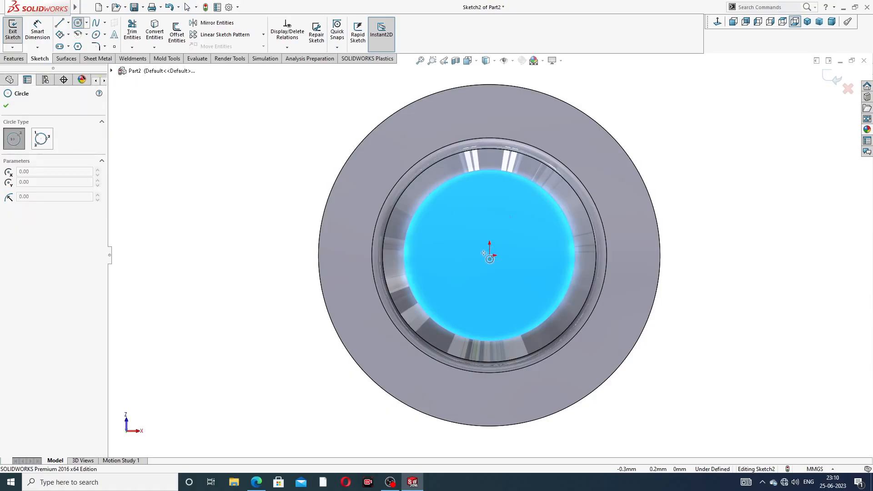
click(489, 256)
click(513, 233)
right_click(539, 217)
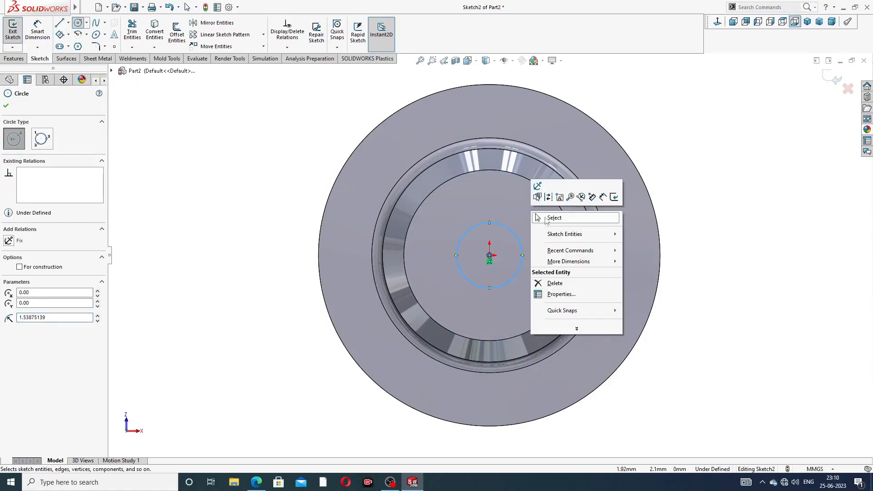
Step: Dimension the bore circle on the shank's end face to a 3 mm diameter
click(557, 219)
click(42, 32)
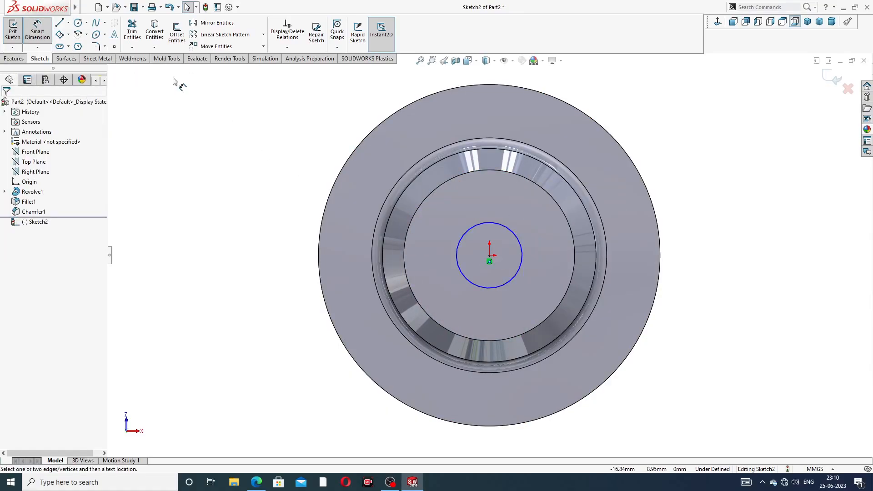
click(517, 236)
click(610, 133)
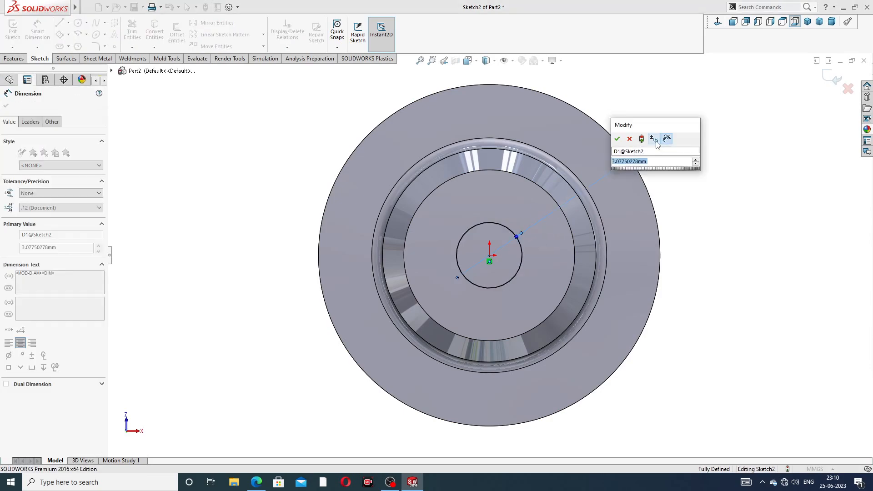
text(3)
key(Return)
right_click(718, 108)
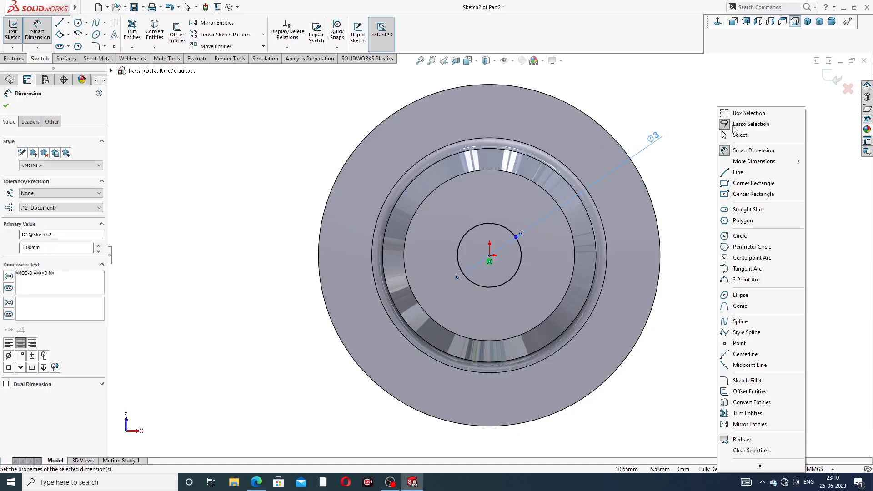
click(740, 135)
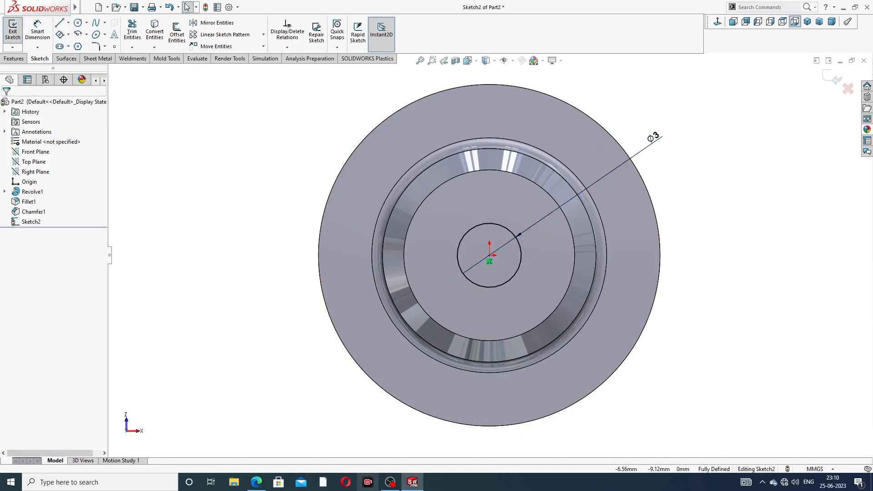
Step: Check the bore depth in the PDF drawing and cut the circle into the body as a 26.2 mm blind extruded cut
click(256, 483)
click(14, 58)
click(135, 32)
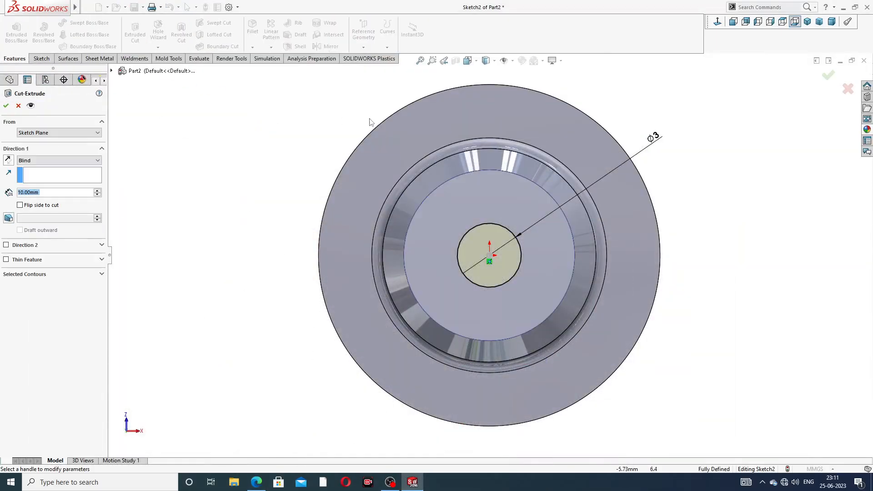
middle_drag(434, 154, 448, 164)
scroll(449, 164, up, 2)
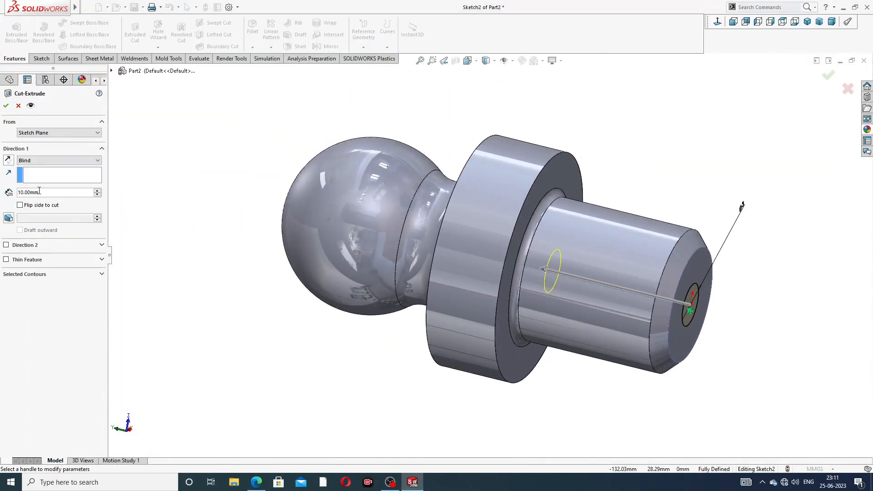
text(2)
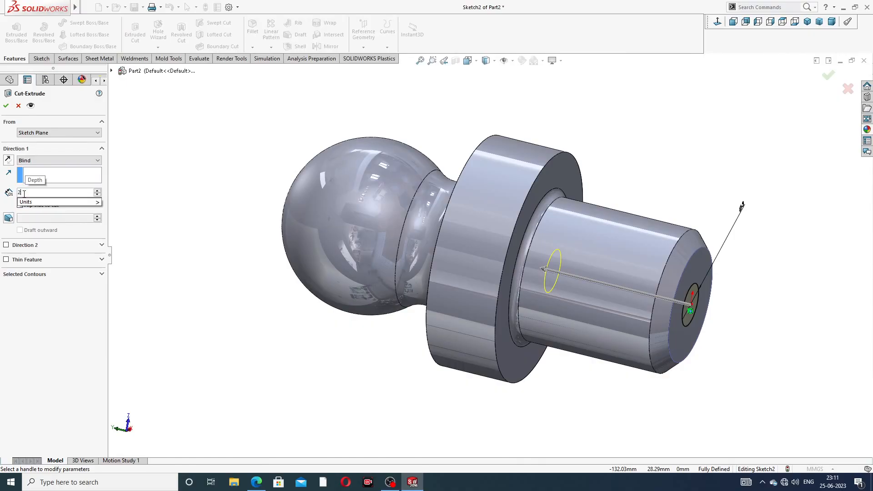
text(6)
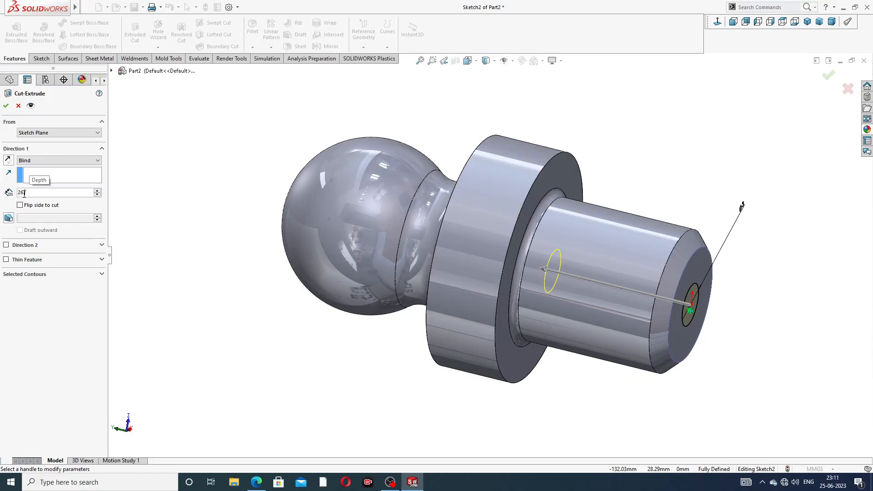
text(.2)
key(Return)
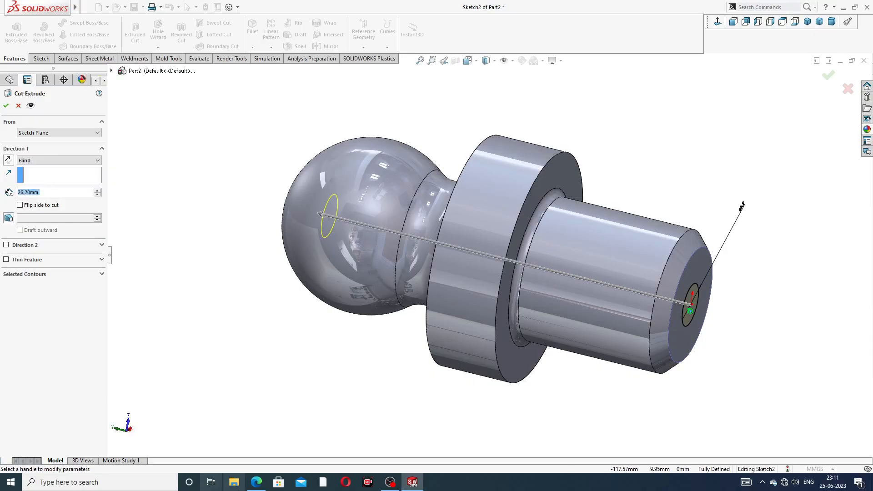
click(260, 484)
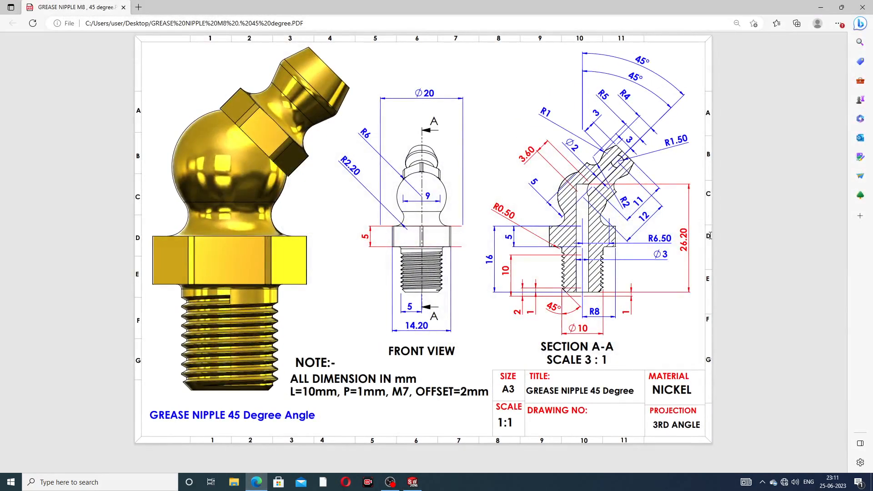
click(257, 482)
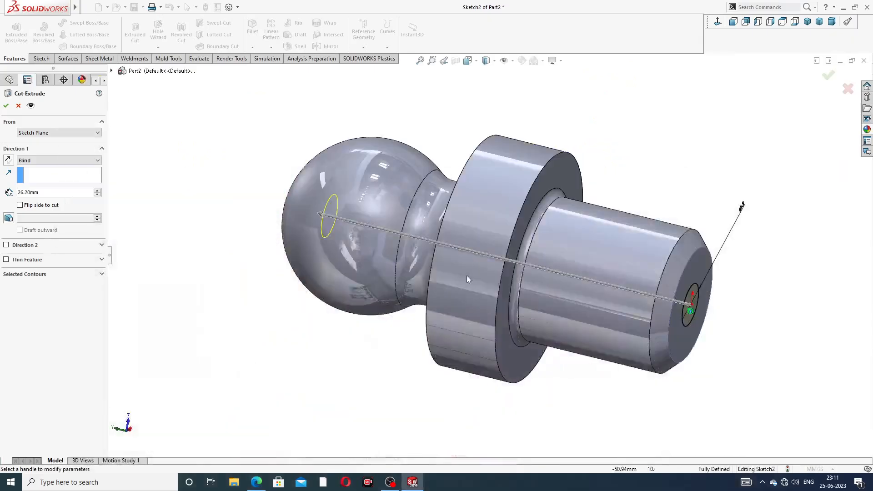
click(6, 106)
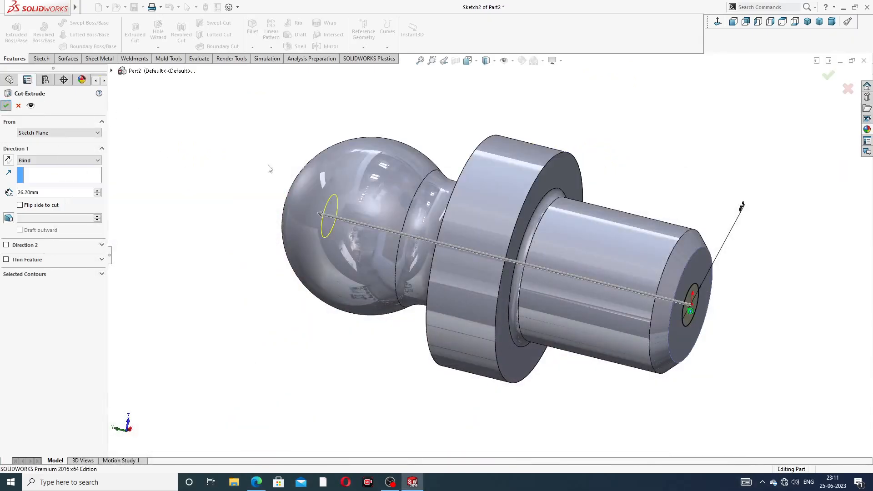
click(633, 149)
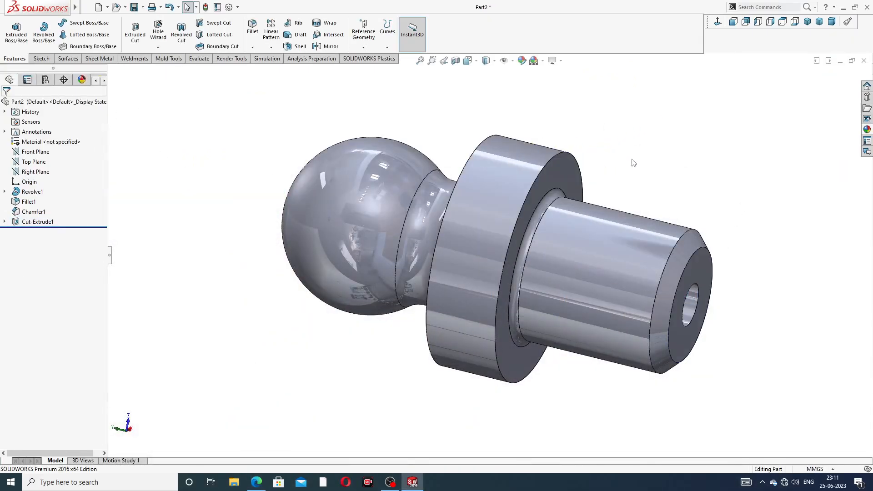
Step: Start a sketch on the flange's ball-side face and draw an origin-centred hexagon about 15.6 mm across flats, using the inscribed-circle option
scroll(632, 159, up, 2)
middle_drag(632, 159, 553, 187)
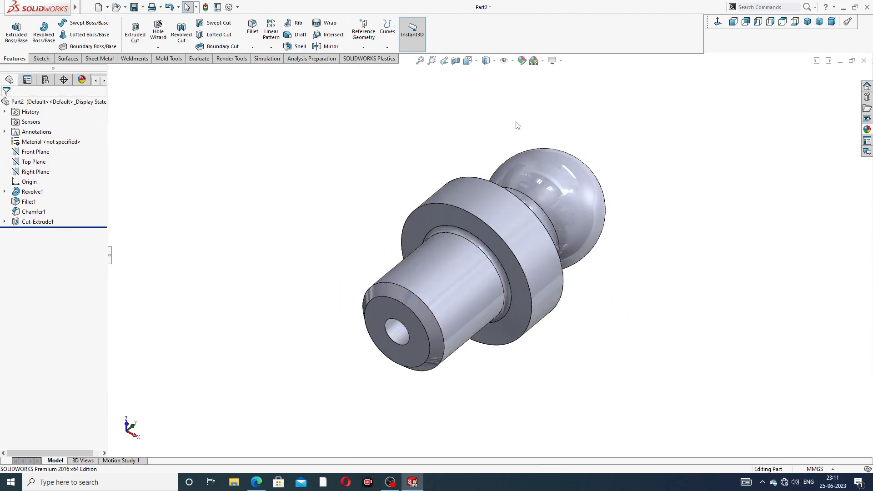
middle_drag(517, 122, 500, 294)
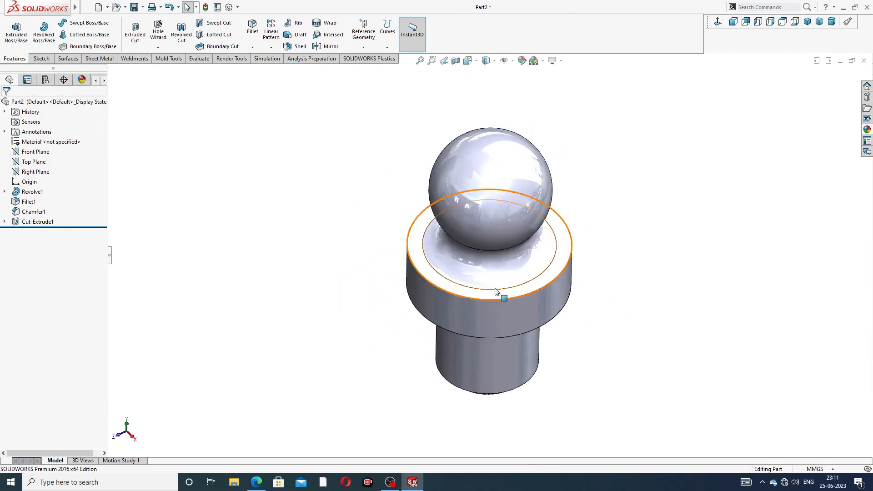
click(566, 245)
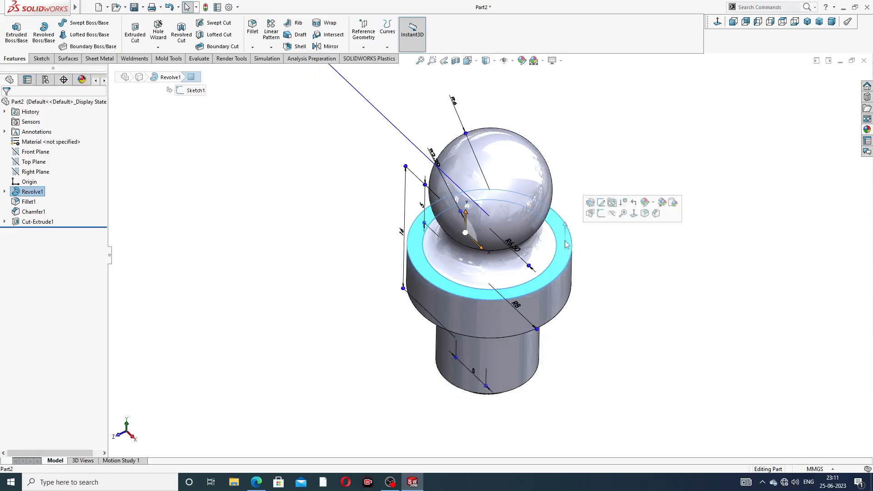
click(601, 214)
click(717, 22)
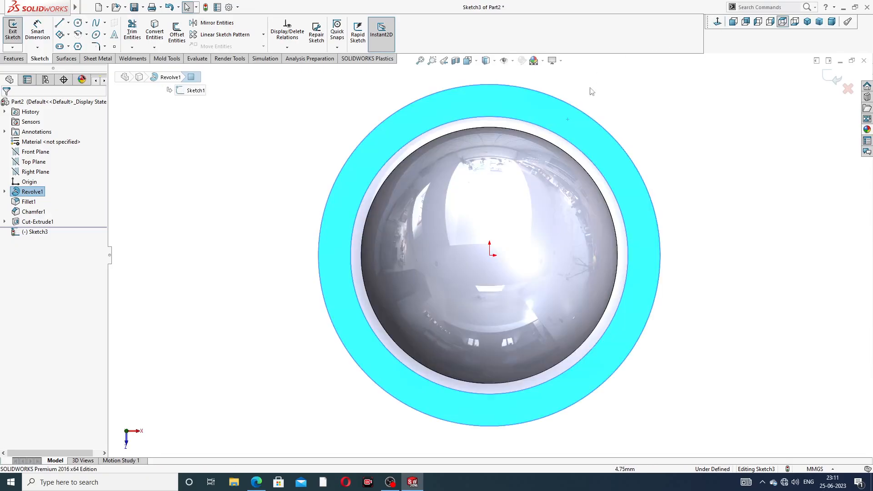
scroll(544, 108, up, 2)
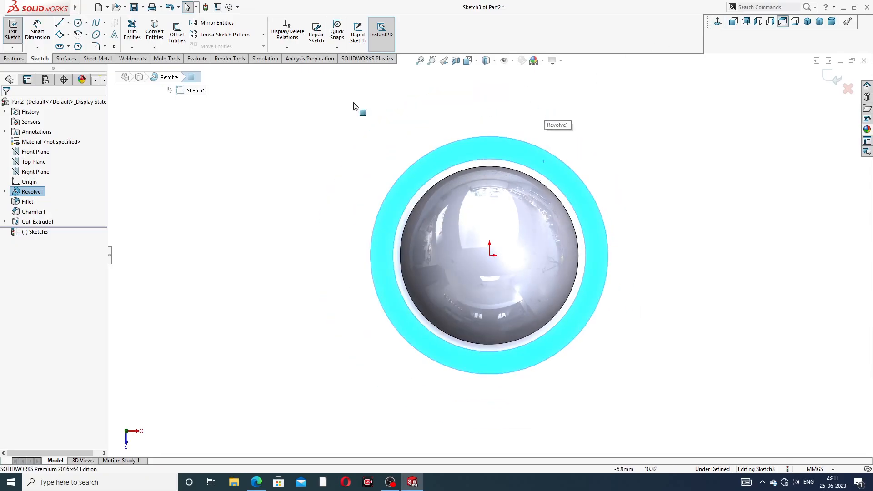
click(78, 46)
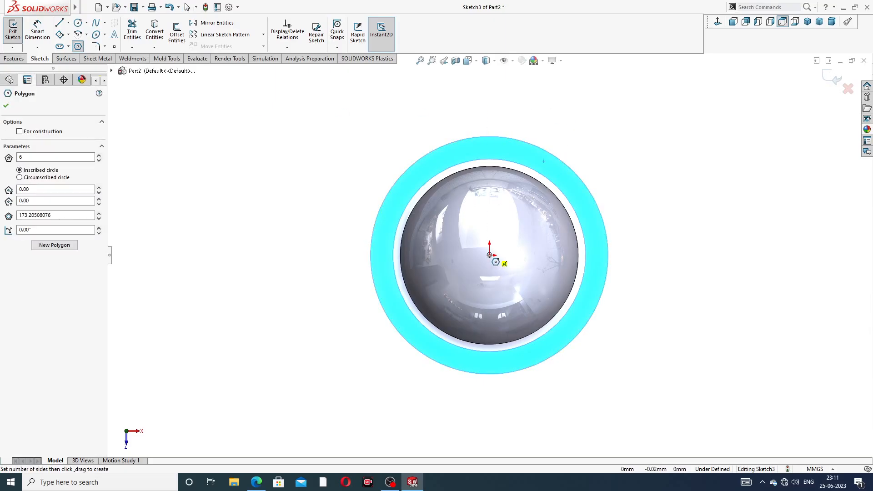
click(490, 255)
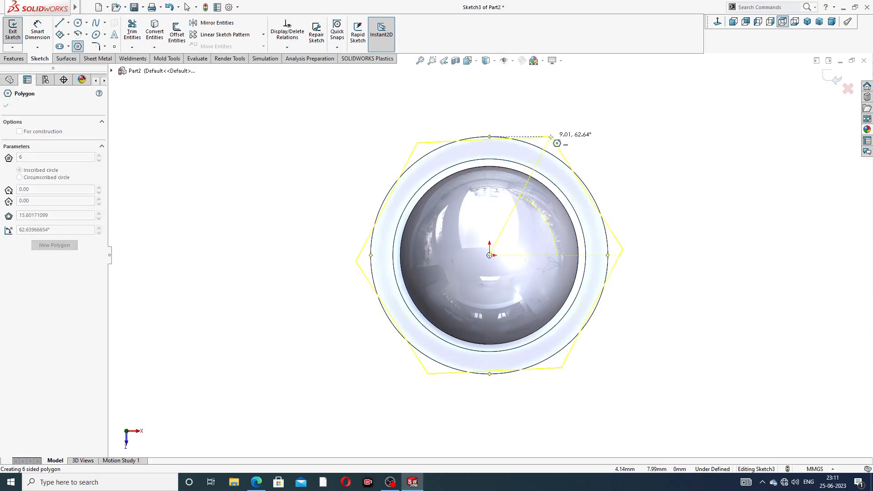
click(551, 136)
right_click(580, 126)
click(592, 133)
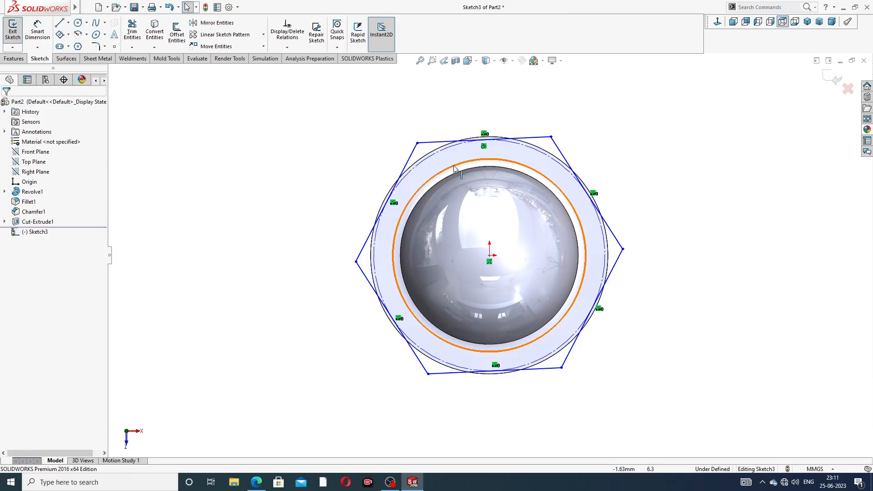
Step: Add a vertical relation to the hexagon's steep upper-left side
click(415, 154)
click(450, 114)
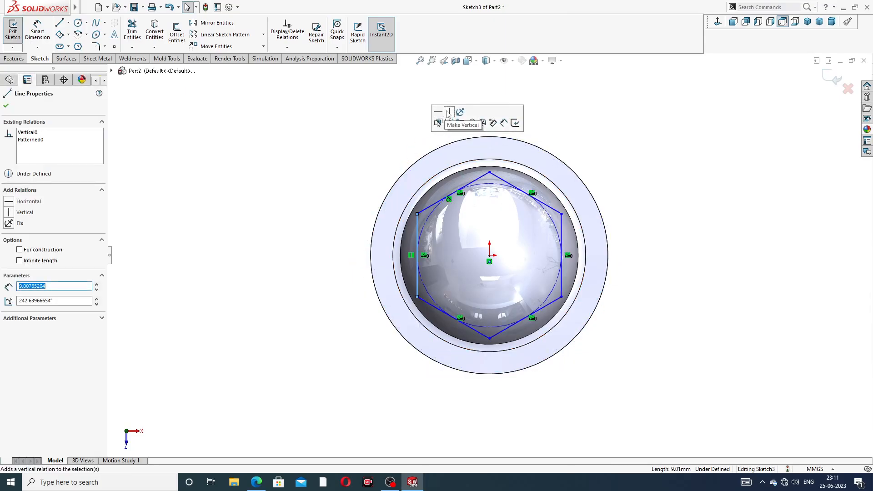
click(358, 136)
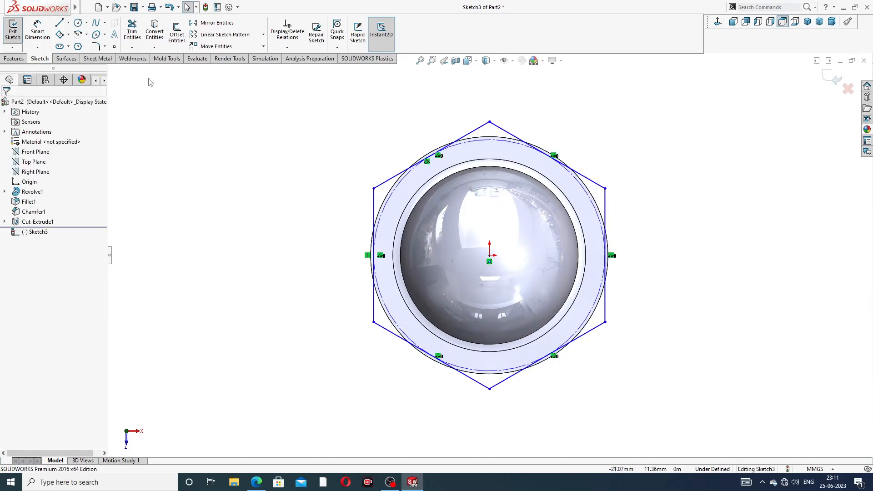
Step: Draw a circle centred on the origin and enlarge it around the hexagon to a radius of about 9.9 mm
click(37, 30)
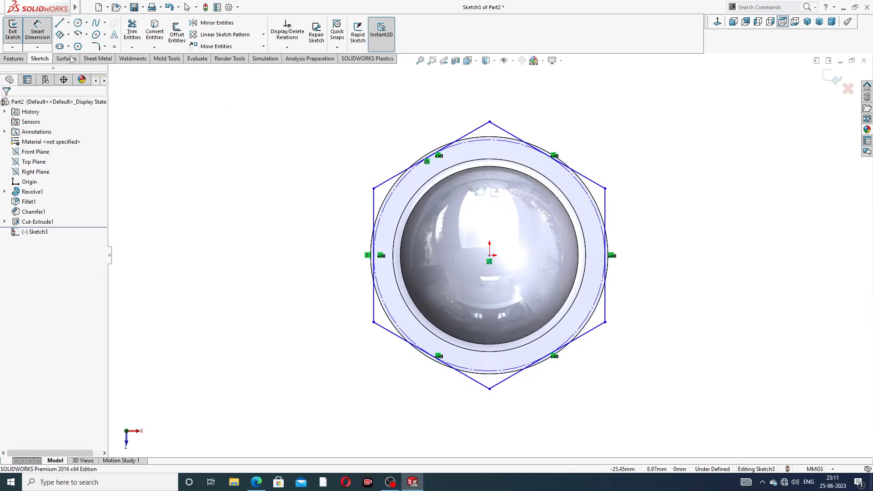
click(40, 33)
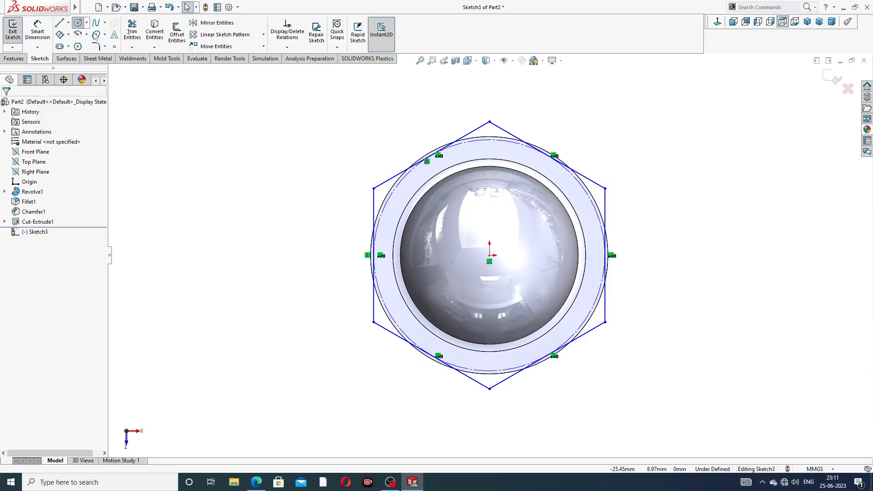
click(77, 22)
click(489, 255)
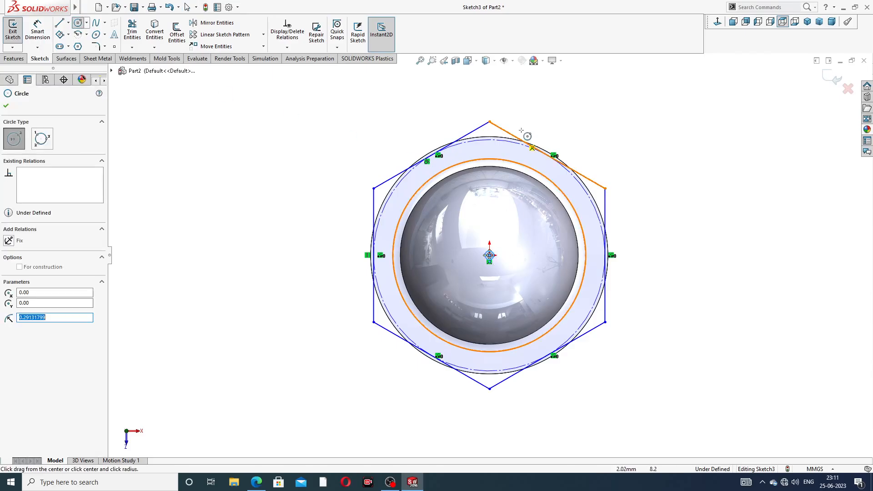
right_click(614, 148)
click(633, 153)
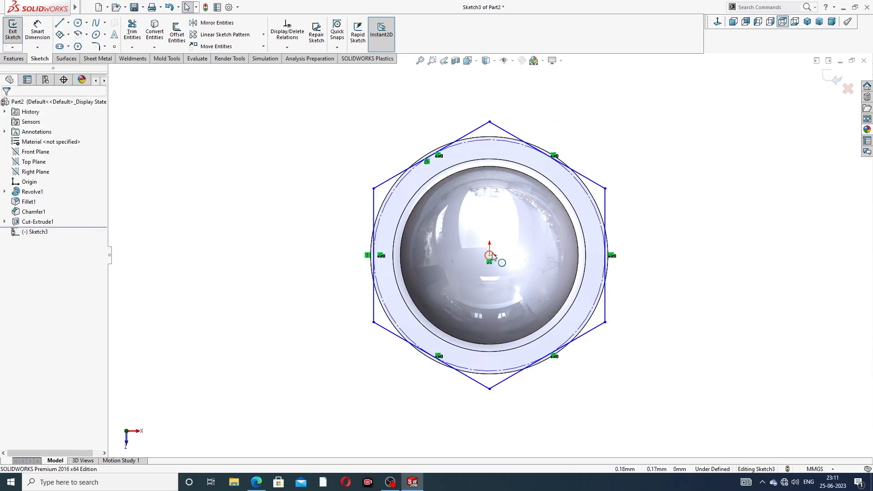
drag(493, 257, 554, 122)
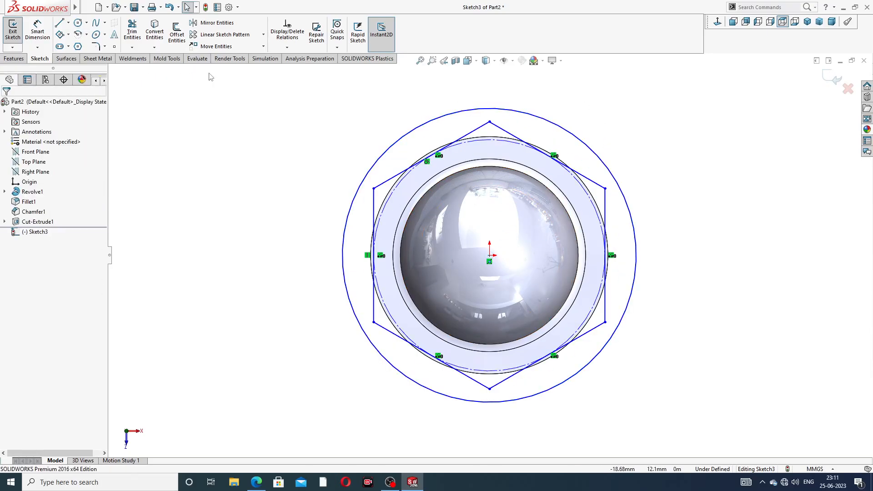
Step: Check the outer diameter in the PDF drawing and dimension the circle around the hexagon to a 20 mm diameter
click(38, 30)
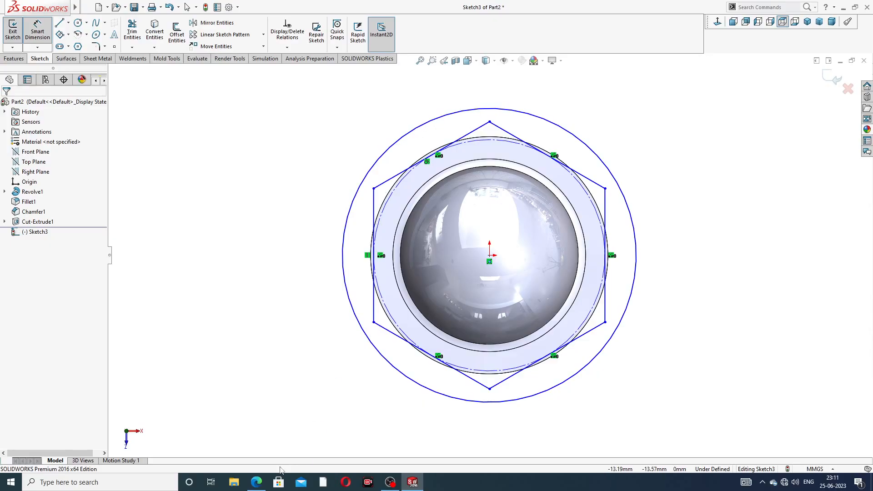
click(256, 482)
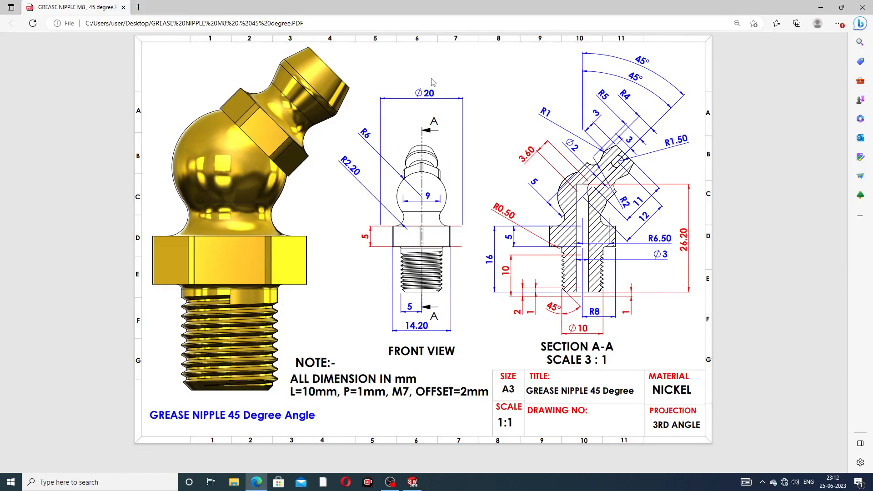
click(256, 482)
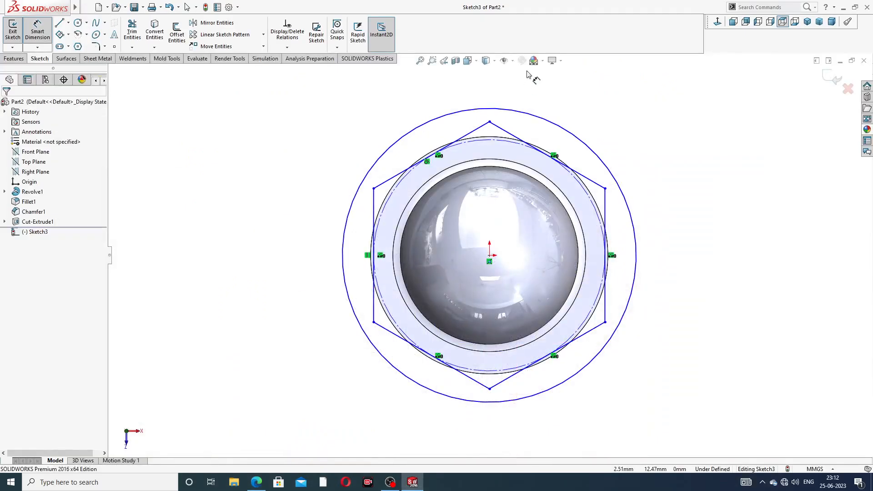
click(536, 120)
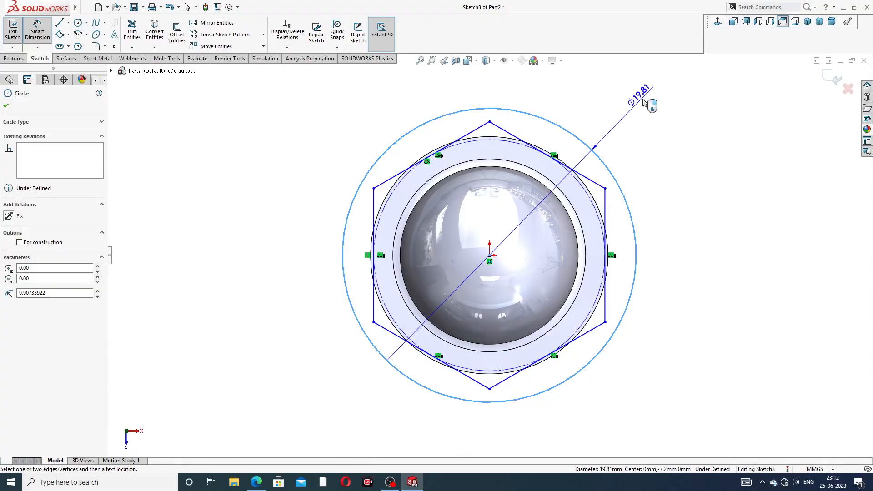
click(645, 103)
text(20)
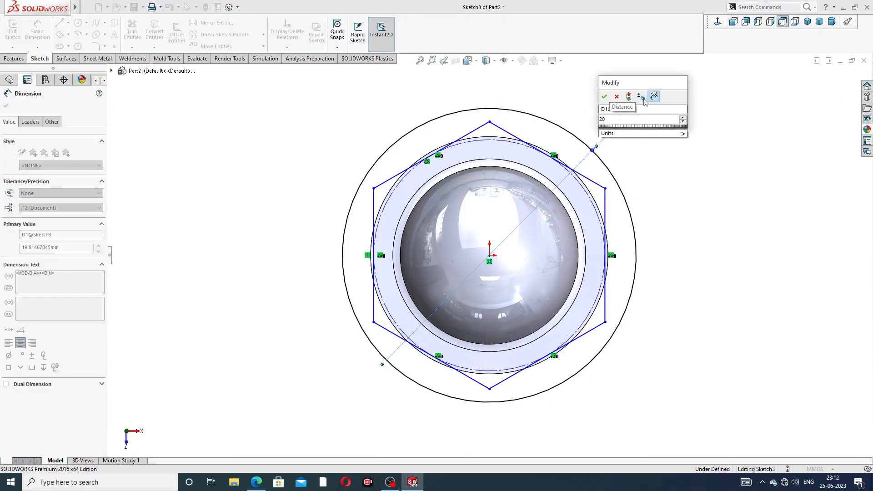
key(Return)
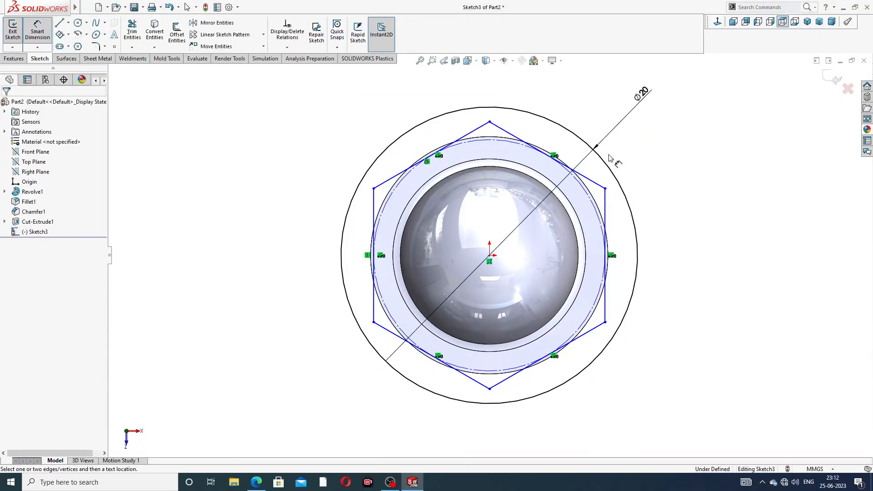
Step: Dimension the hexagon's width across its two vertical flats to 14.2 mm
click(374, 188)
click(605, 188)
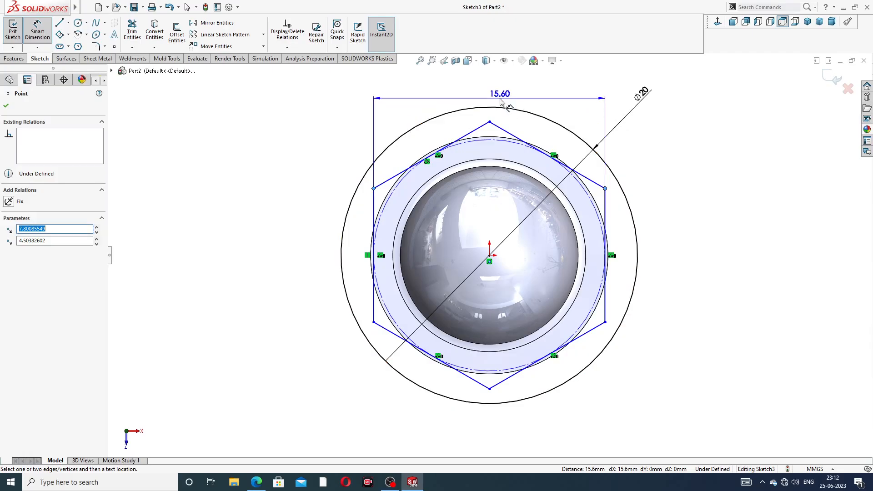
click(498, 97)
text(14.2)
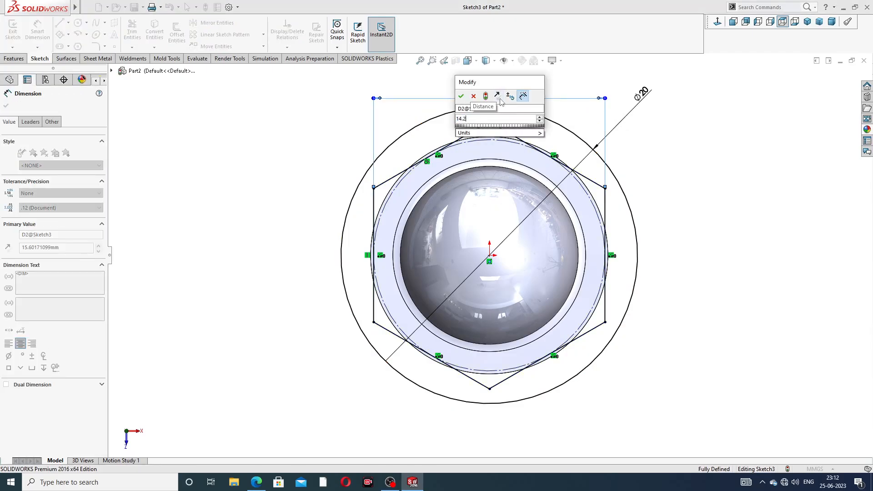
key(Return)
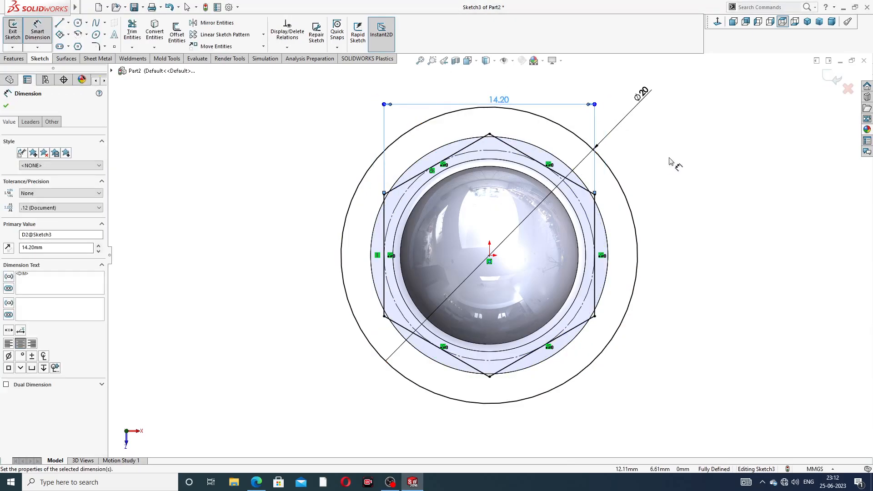
click(670, 159)
right_click(683, 129)
click(706, 135)
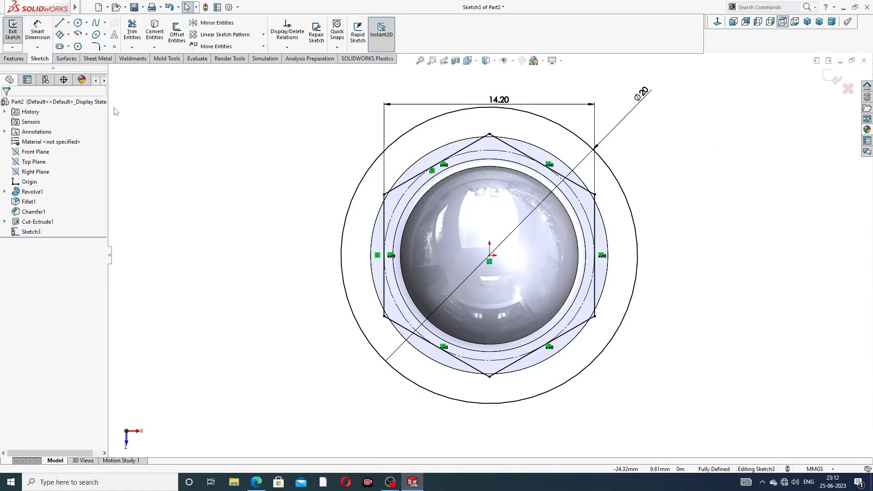
Step: Extrude-cut the region between the hexagon and the circle to a blind depth of 5 mm, shaping the flange
click(15, 59)
click(136, 32)
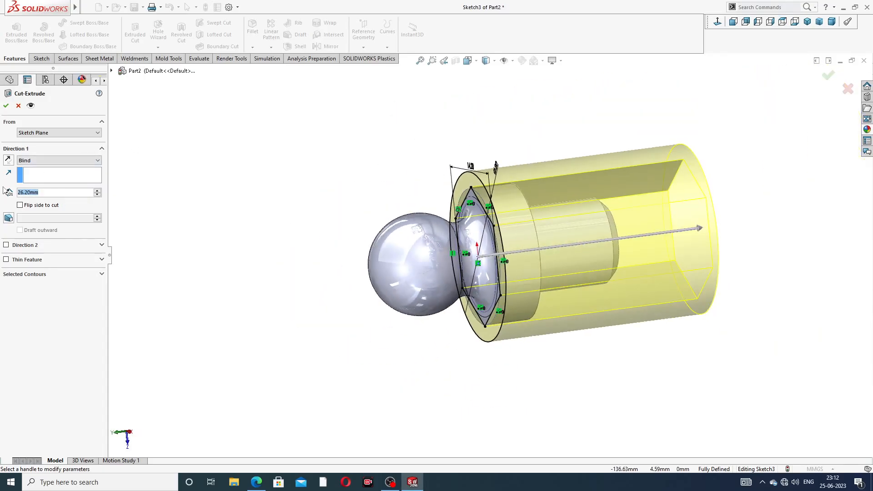
text(5)
key(Return)
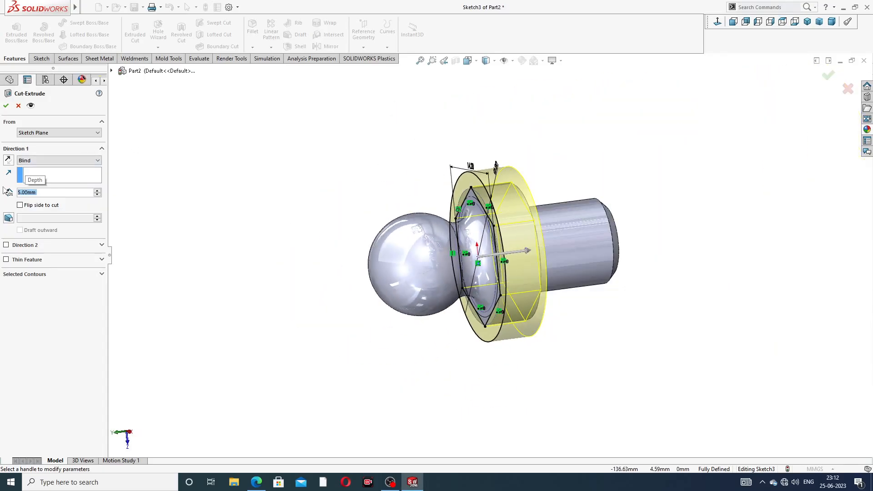
click(6, 107)
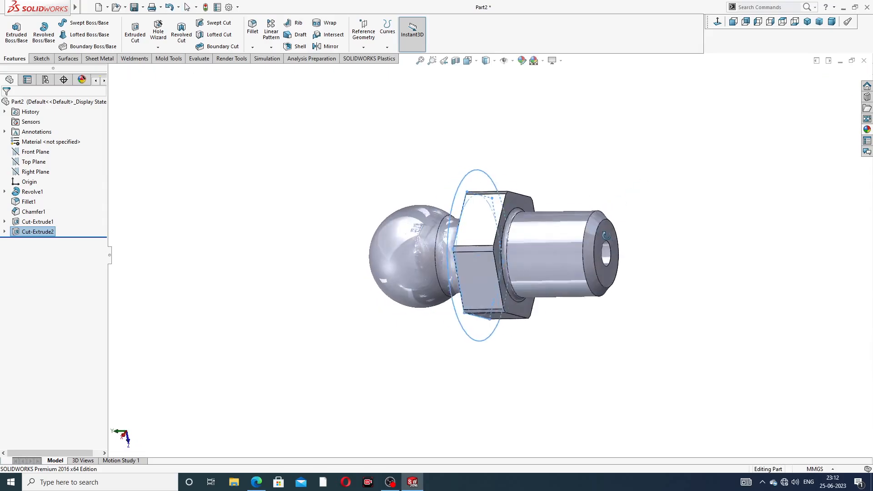
click(604, 173)
middle_drag(551, 186, 627, 49)
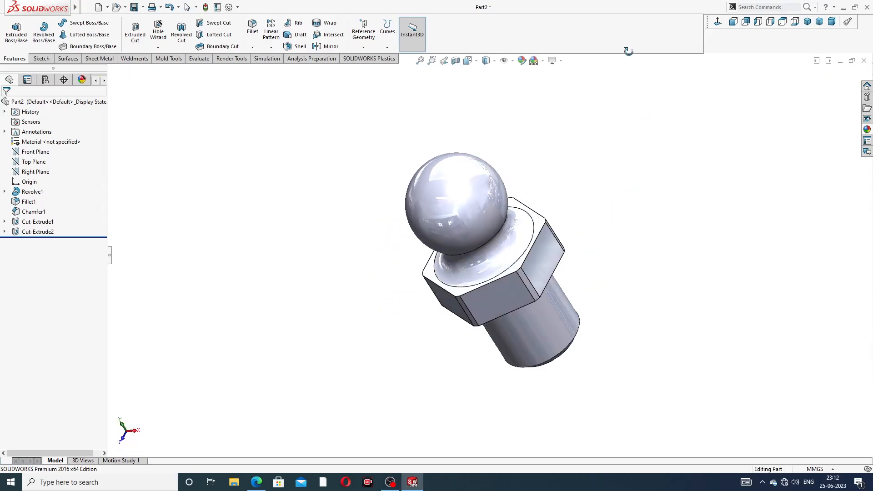
middle_drag(604, 179, 684, 125)
scroll(476, 293, down, 3)
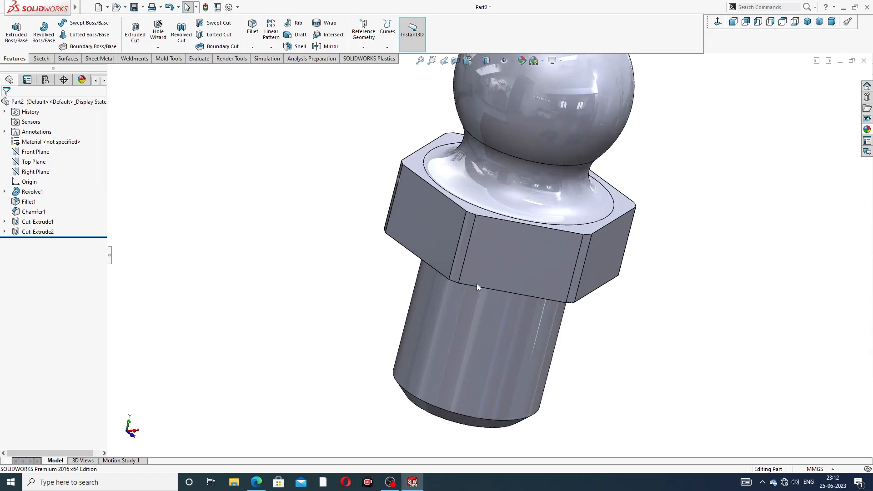
scroll(641, 133, up, 5)
middle_drag(641, 132, 590, 144)
Step: Consult the reference drawing in the browser and start a sketch on the Front Plane, viewed face-on
click(256, 482)
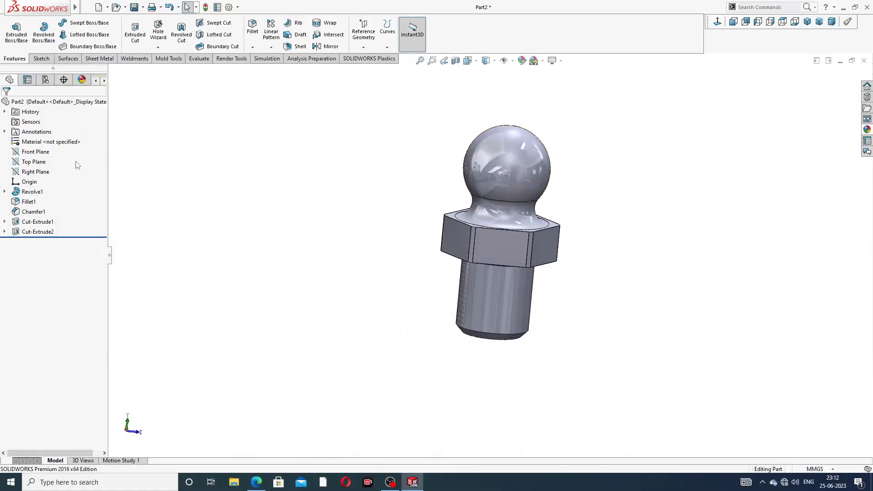
click(45, 152)
click(53, 146)
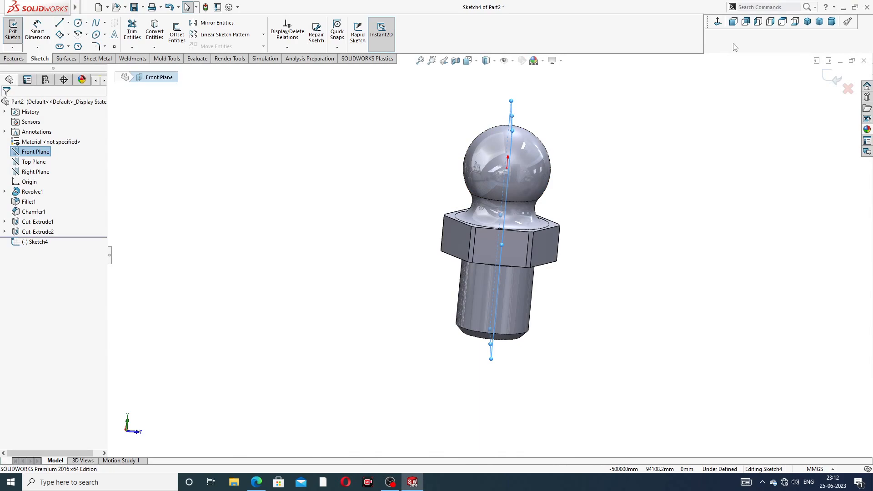
click(718, 22)
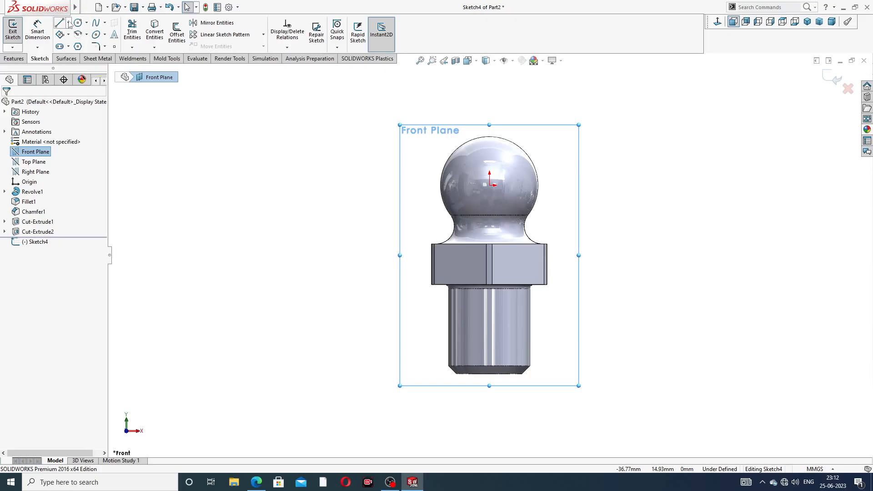
Step: Draw a vertical centreline about 9.1 mm long from the origin and a second, longer centreline slanting up to the right
click(68, 23)
click(82, 44)
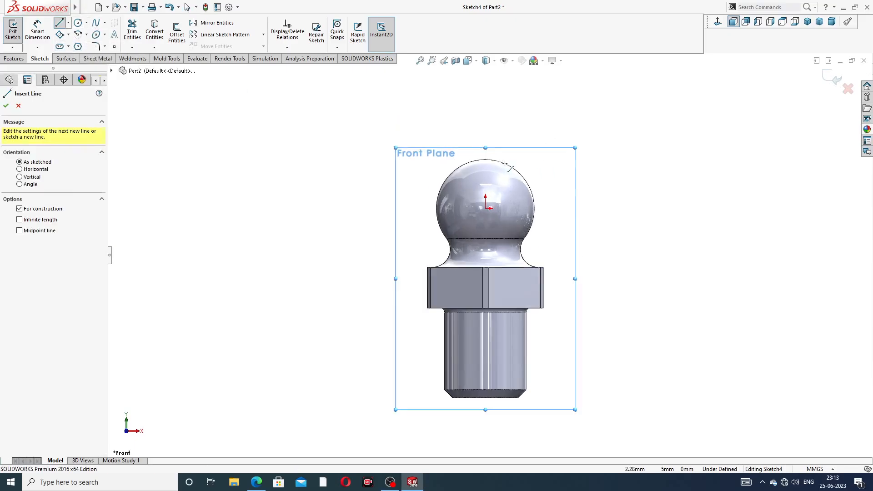
scroll(505, 164, down, 2)
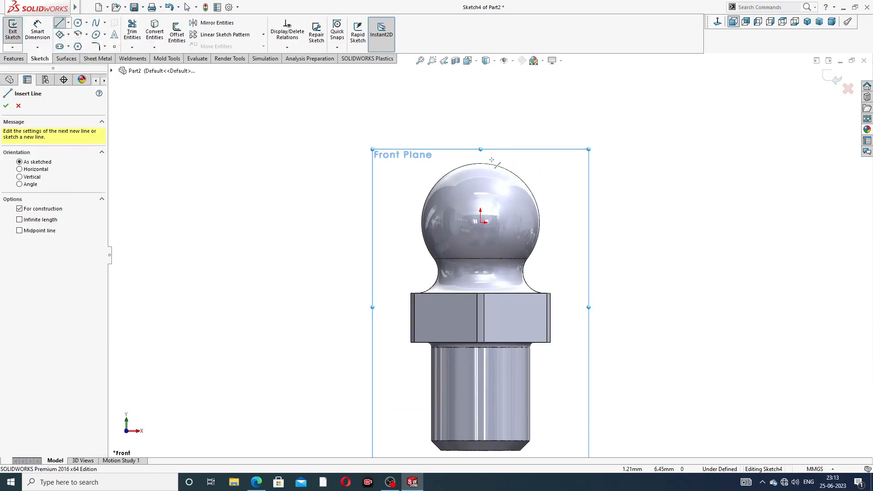
click(480, 107)
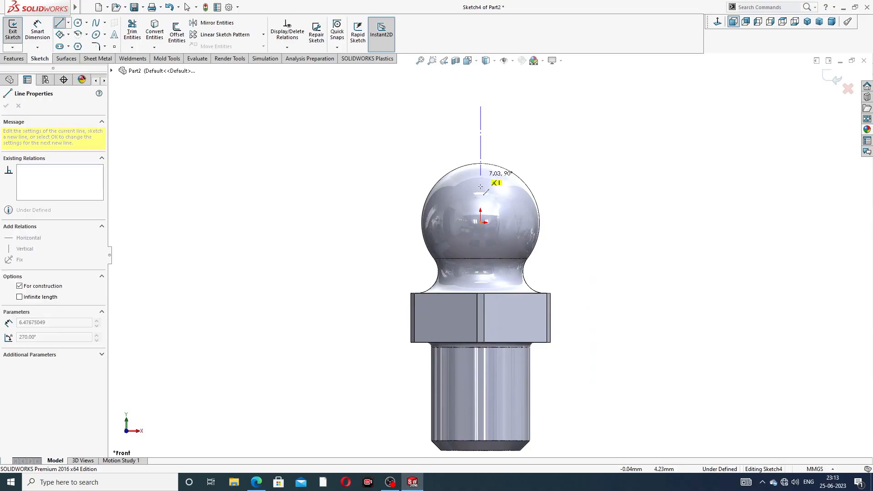
click(480, 223)
click(571, 133)
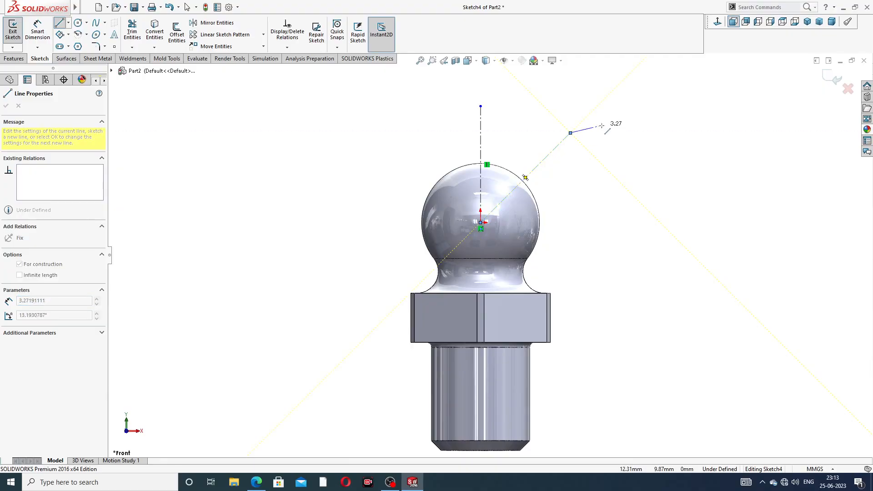
right_click(602, 126)
click(624, 132)
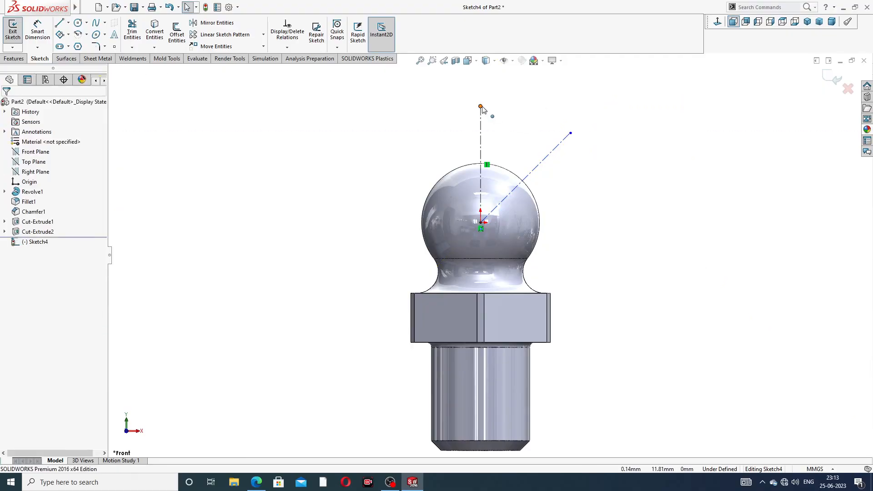
drag(483, 109, 590, 117)
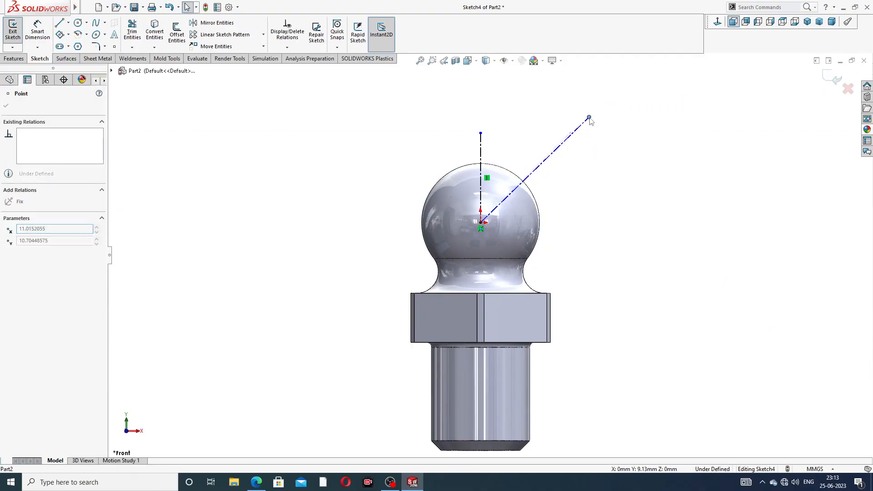
click(627, 158)
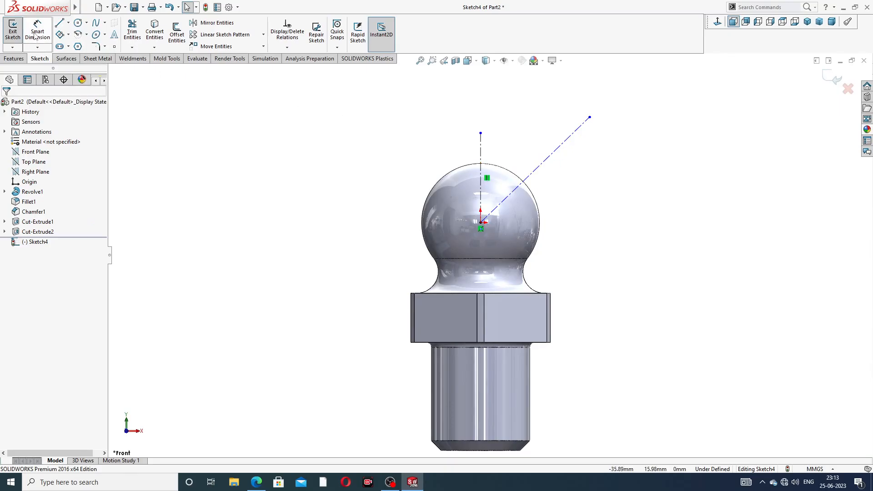
Step: Dimension the angle between the two centrelines to 45° and finish the sketch
click(37, 29)
click(481, 157)
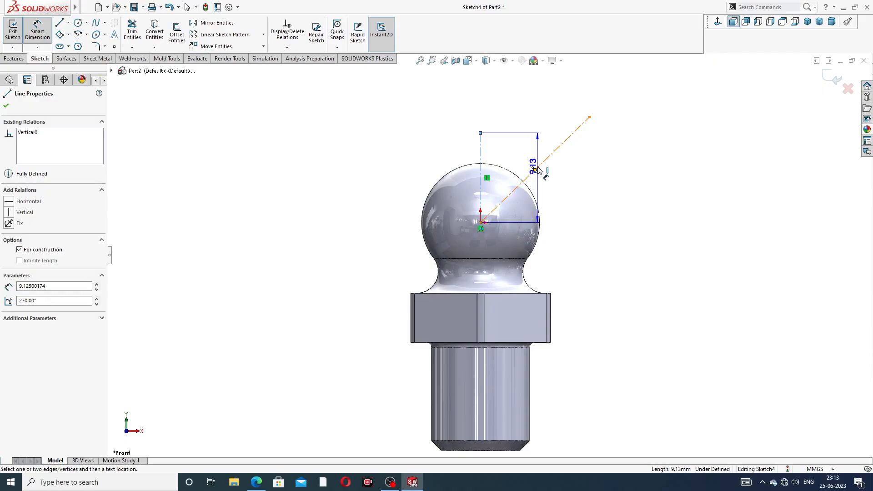
click(538, 171)
click(515, 149)
text(45)
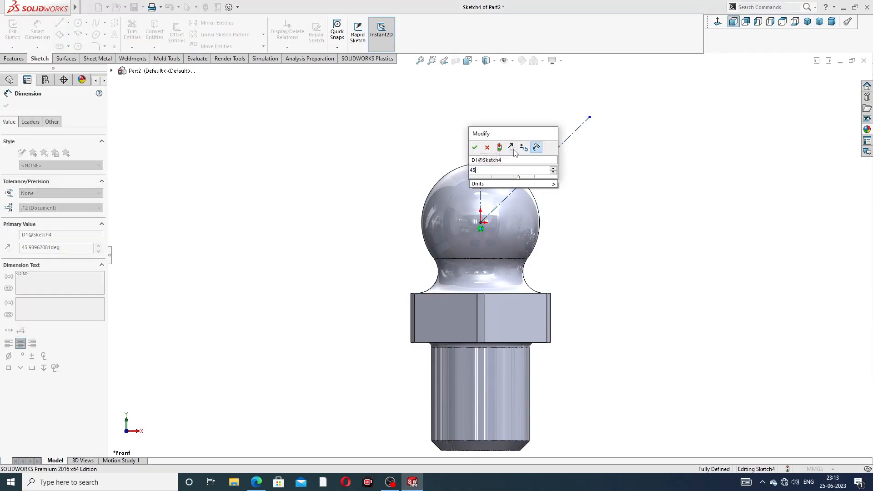
key(Return)
click(600, 171)
right_click(630, 148)
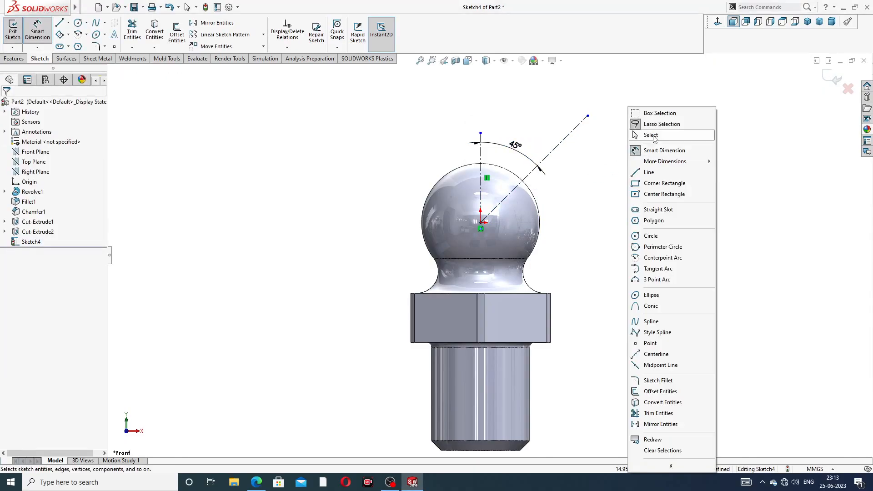
click(644, 132)
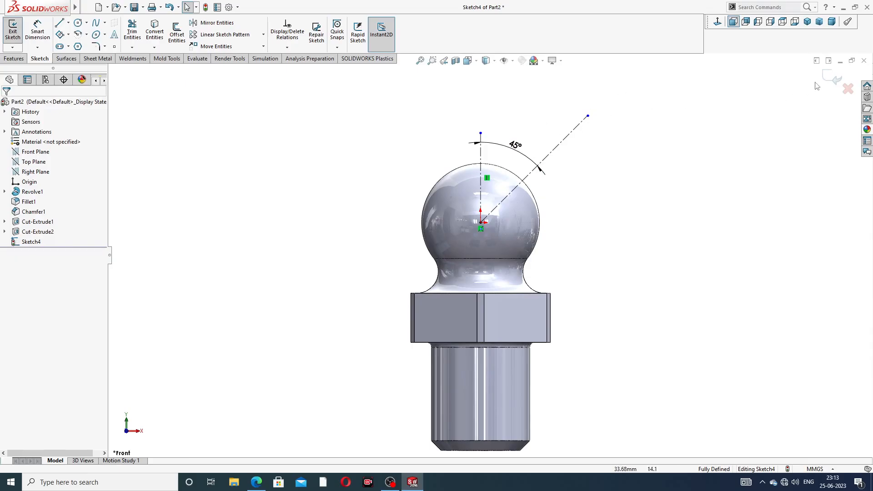
click(835, 78)
Step: Begin a reference plane with the Top Plane as first reference and the slanted centreline as second reference
middle_drag(634, 167, 608, 188)
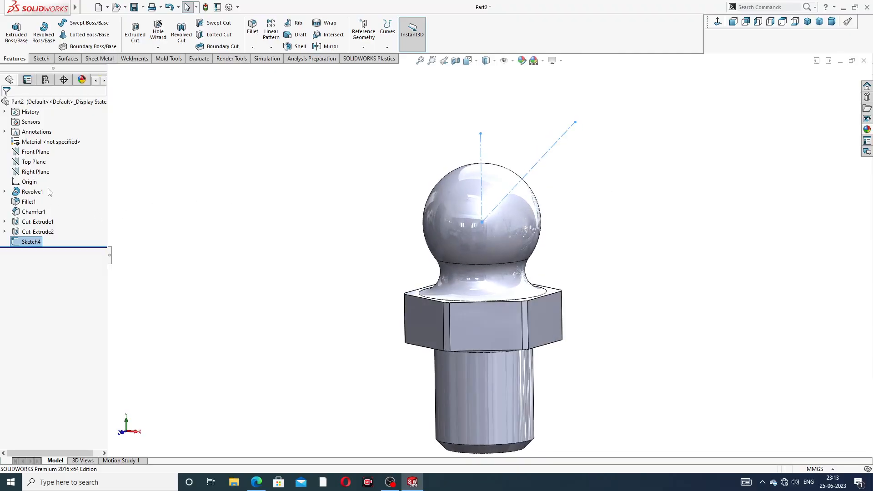
click(34, 162)
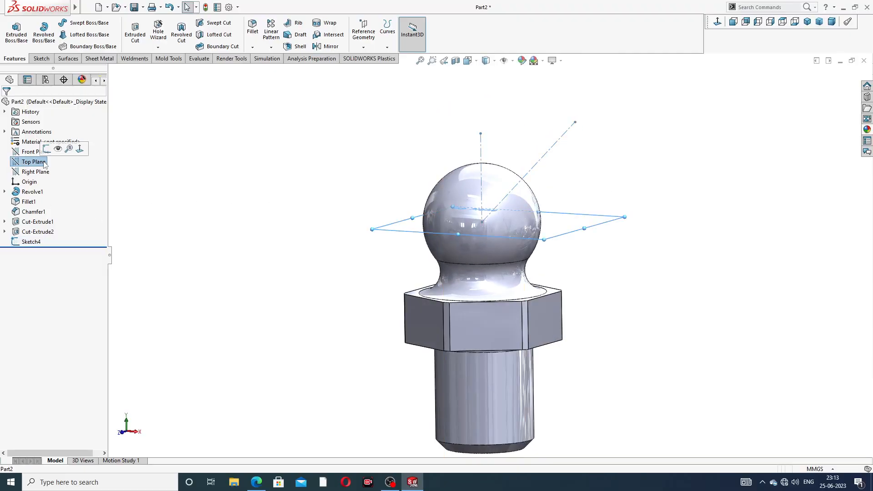
click(364, 47)
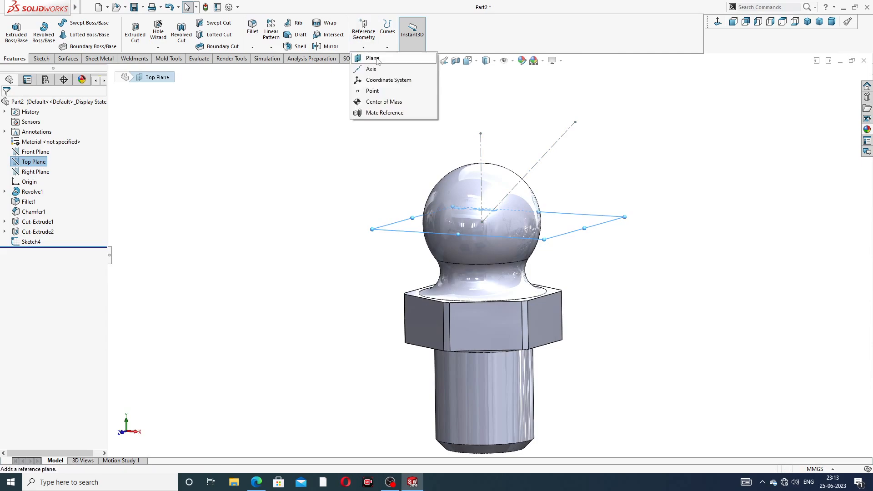
click(376, 60)
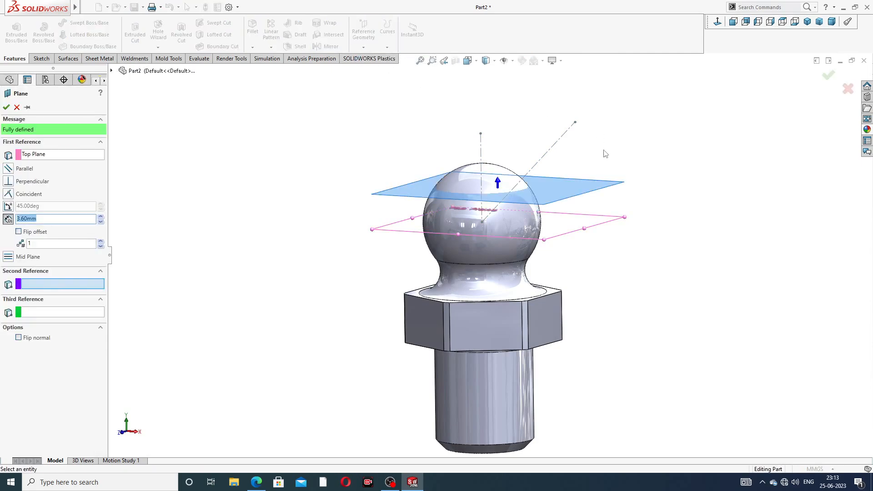
mouse_move(604, 150)
middle_down()
mouse_move(606, 142)
mouse_move(606, 217)
mouse_move(566, 219)
middle_up()
click(556, 149)
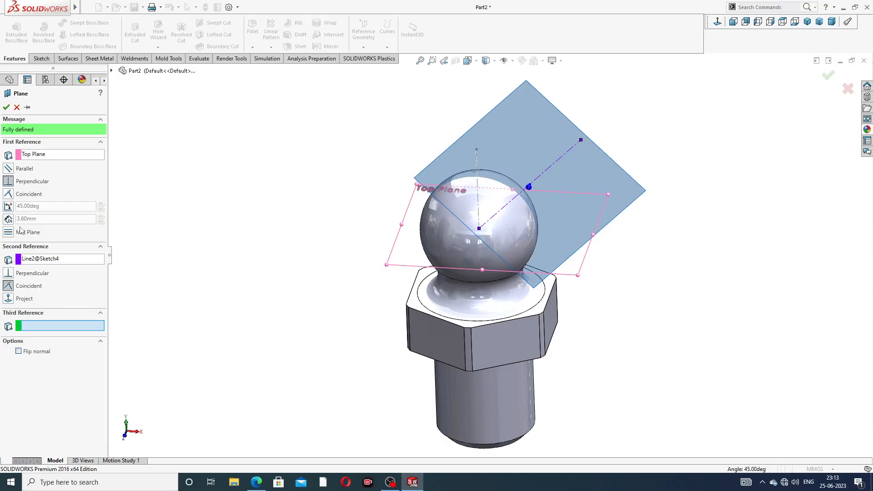
Step: Set the plane at 45° to the Top Plane and project the slanted centreline along the sketch normal with flipped offset
click(8, 206)
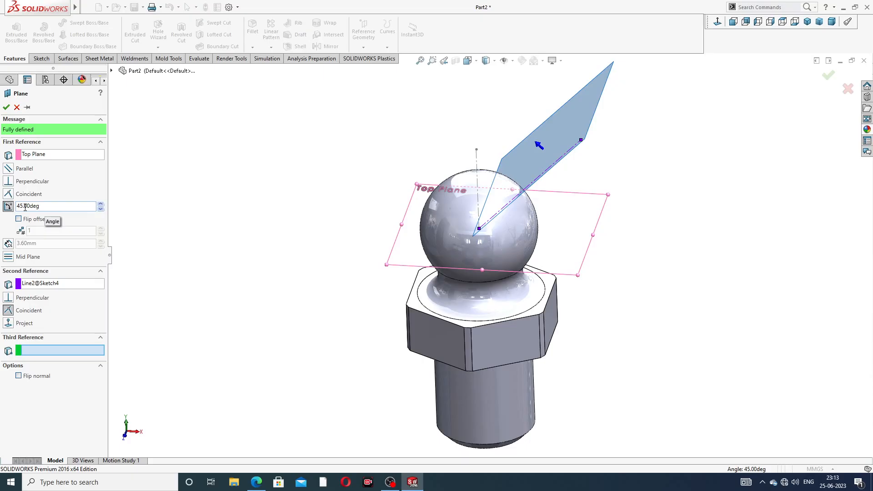
click(8, 324)
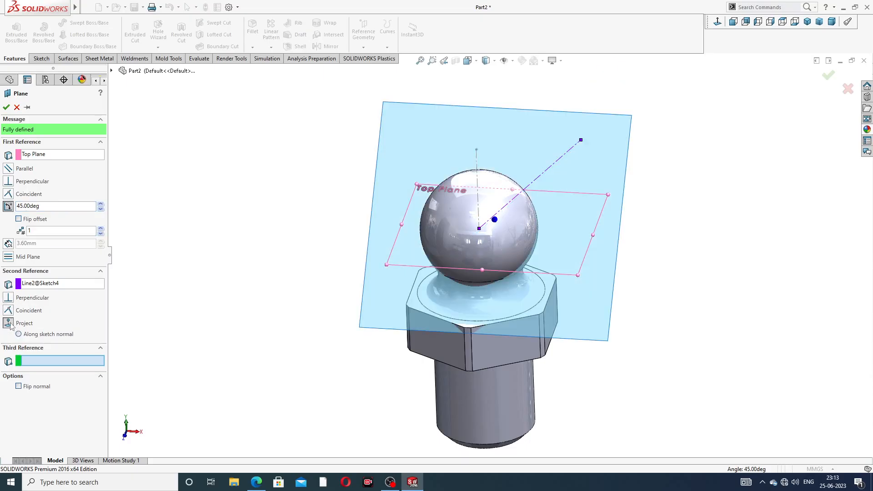
middle_drag(293, 260, 208, 238)
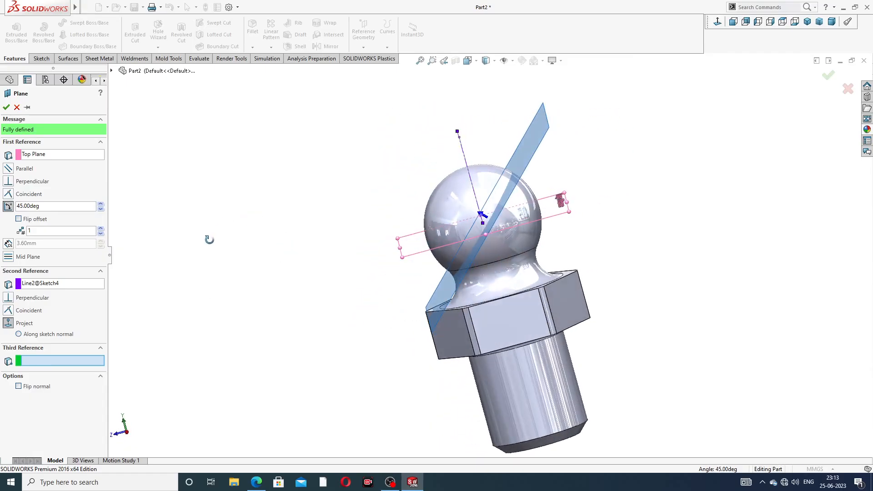
click(19, 334)
click(32, 347)
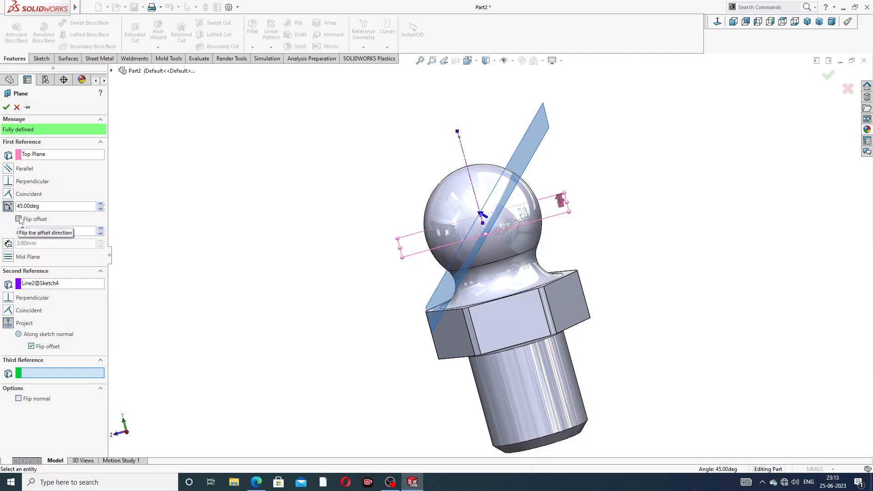
Step: Flip the offset direction of the 45° reference plane and create the plane
click(19, 219)
middle_drag(357, 224, 609, 173)
click(720, 26)
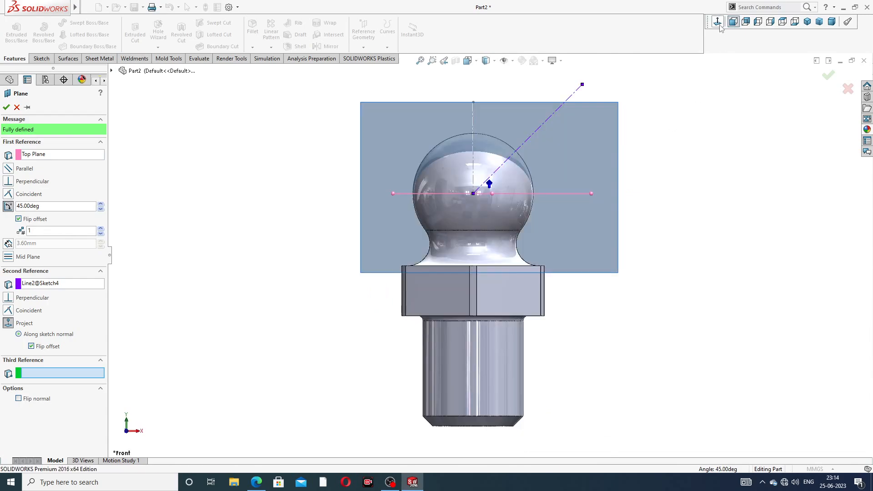
mouse_move(608, 130)
middle_down()
mouse_move(633, 131)
mouse_move(671, 114)
mouse_move(682, 133)
mouse_move(611, 146)
middle_up()
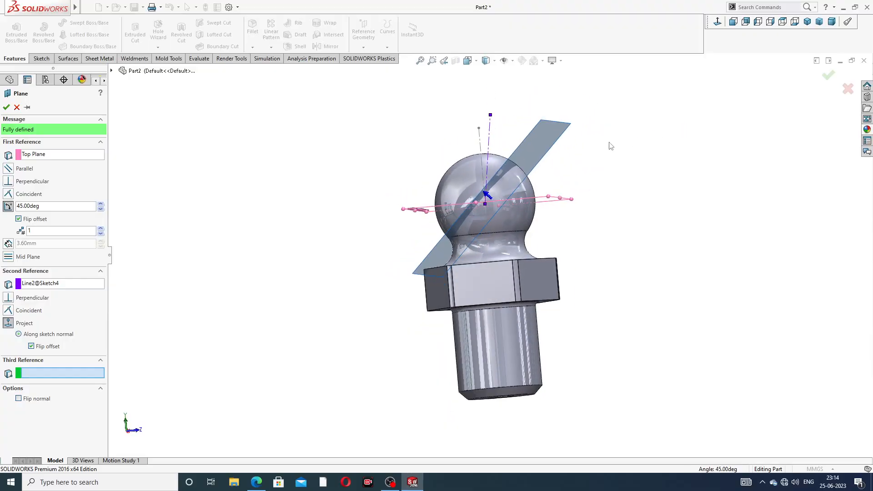
click(21, 220)
middle_drag(255, 212, 359, 206)
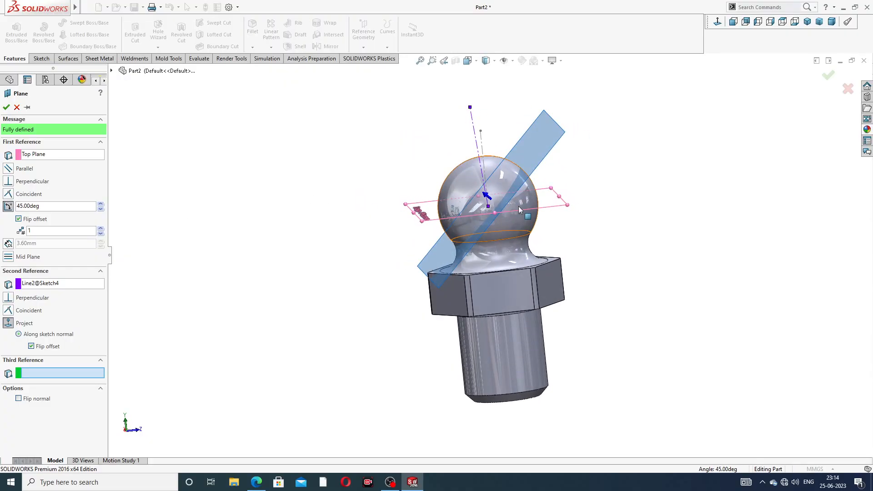
scroll(519, 206, down, 1)
middle_drag(539, 197, 514, 208)
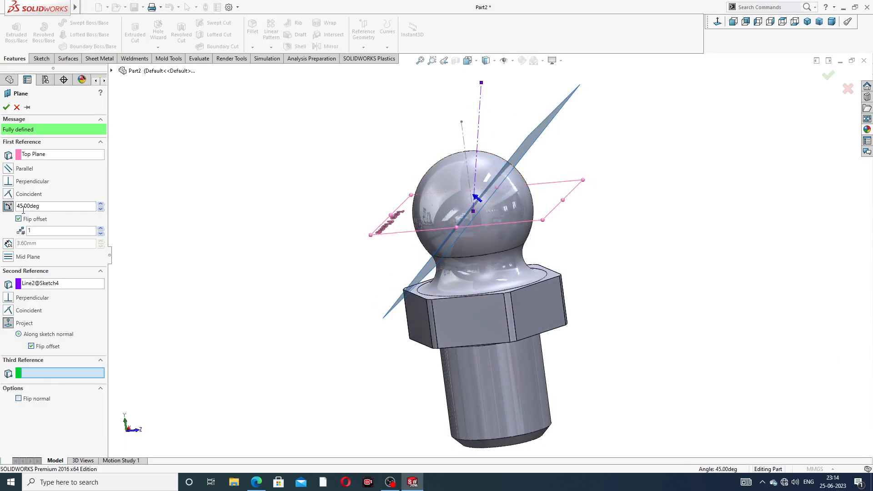
click(5, 108)
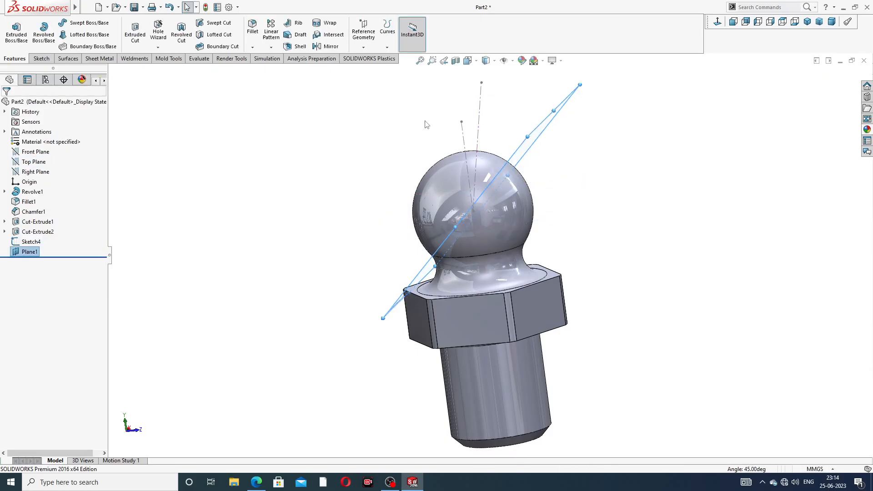
Step: Check the drawing and create a second reference plane offset 3.60 mm from the 45° plane, towards the ball's outer side
middle_drag(439, 120, 483, 140)
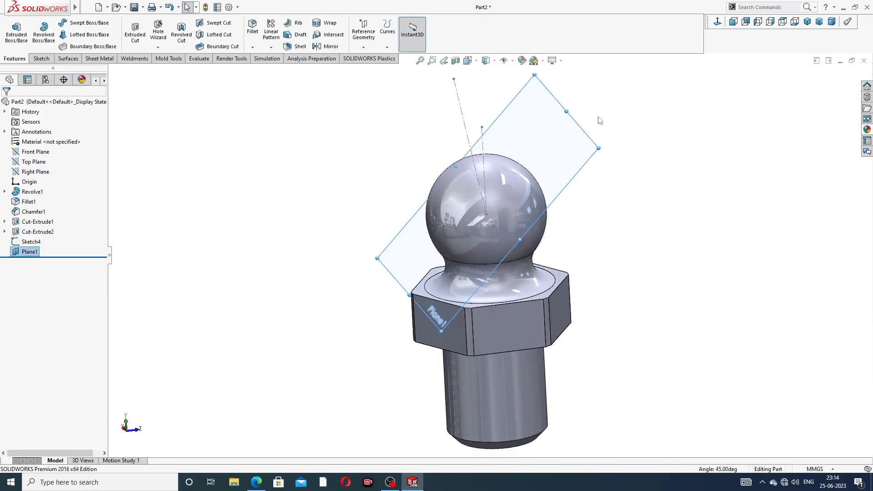
scroll(611, 108, up, 1)
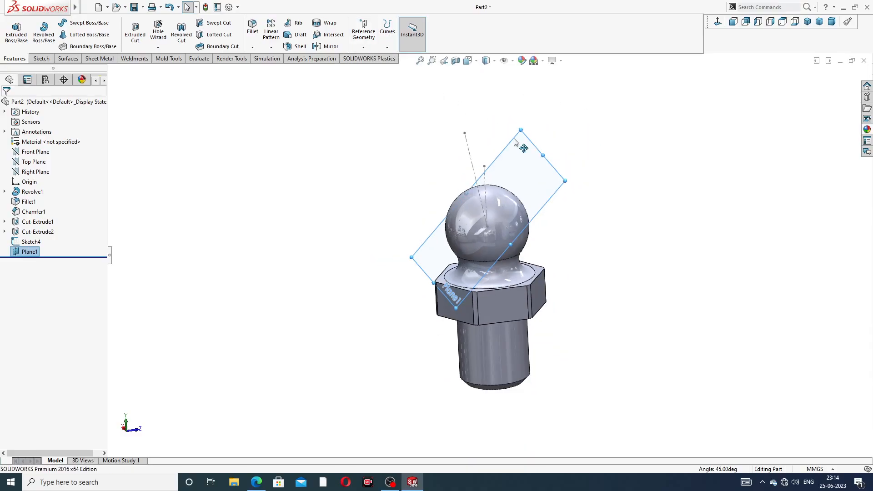
click(364, 47)
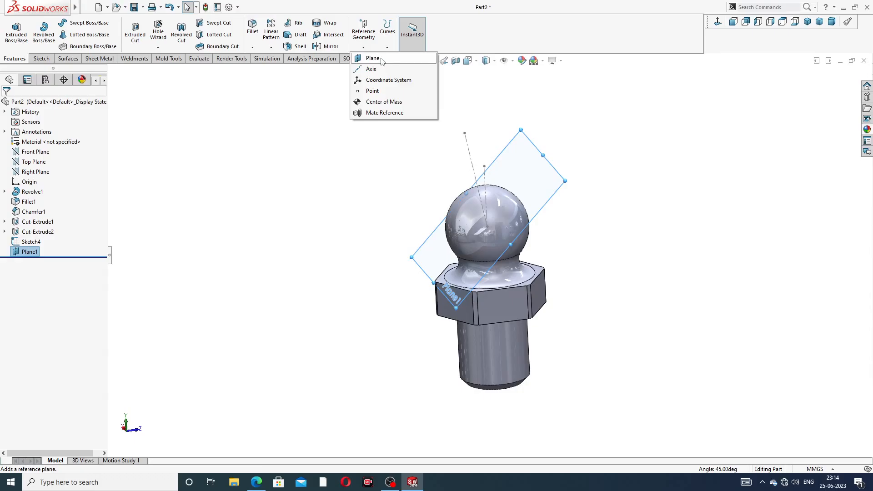
click(372, 58)
middle_drag(599, 170, 574, 175)
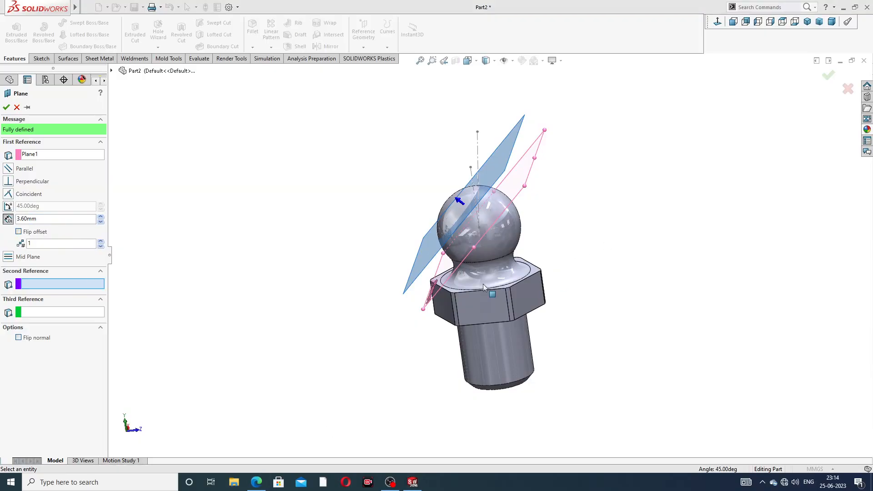
click(257, 482)
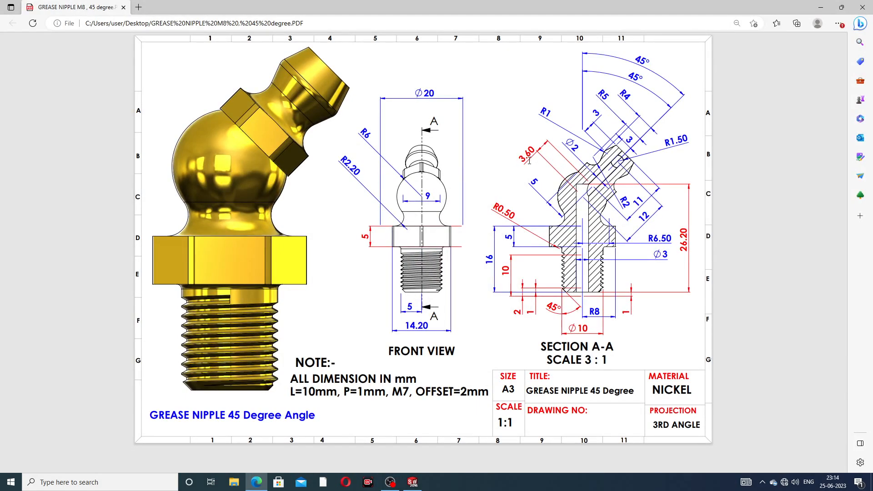
click(257, 482)
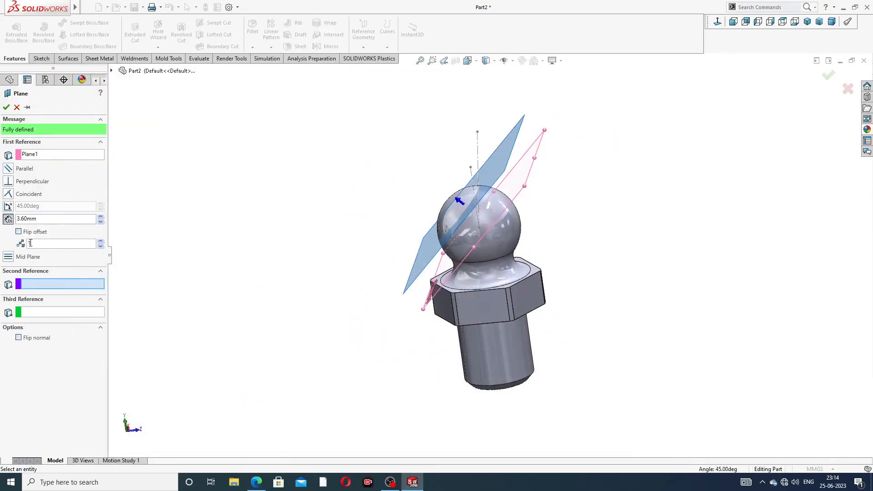
click(6, 107)
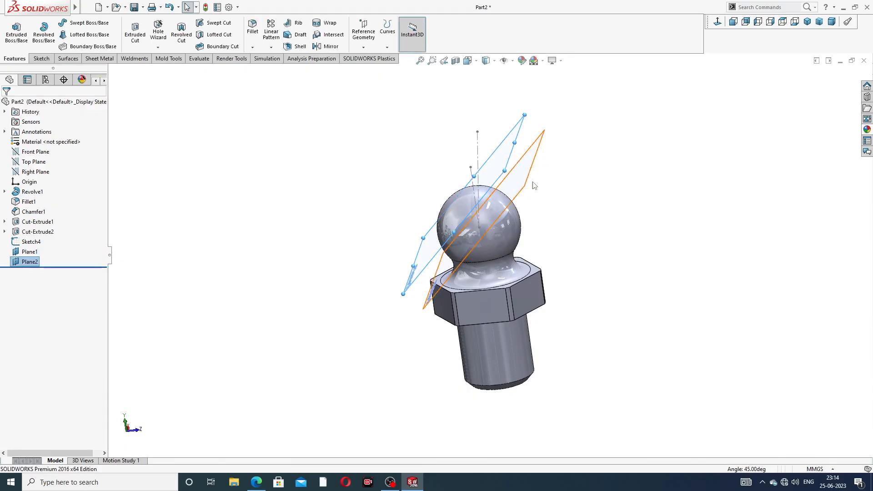
Step: Hide the first 45° plane and start a sketch on the offset plane
click(535, 173)
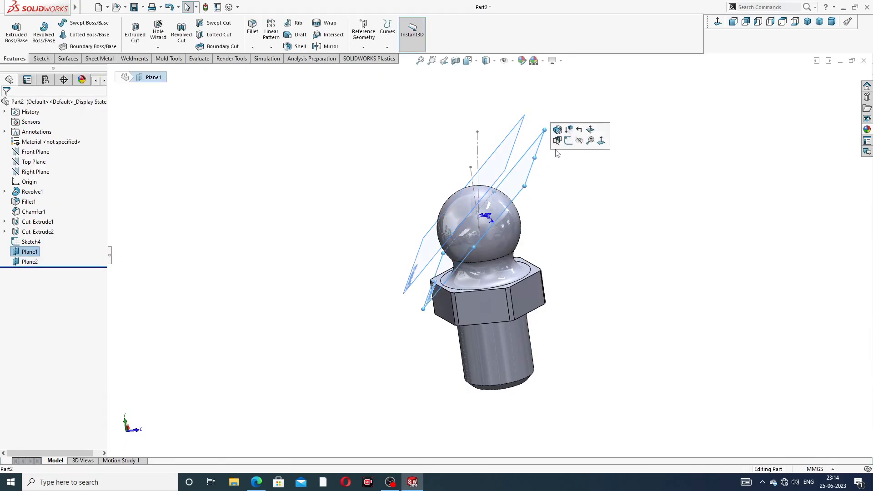
click(579, 144)
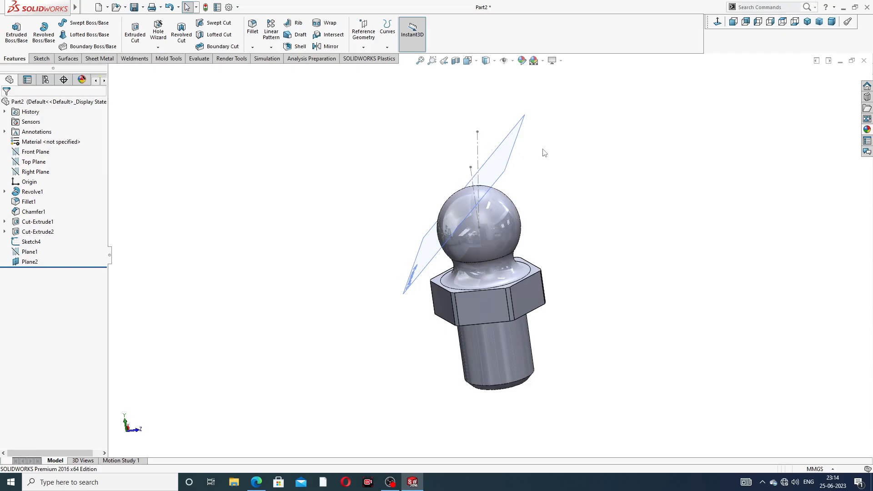
middle_drag(545, 153, 585, 152)
click(572, 168)
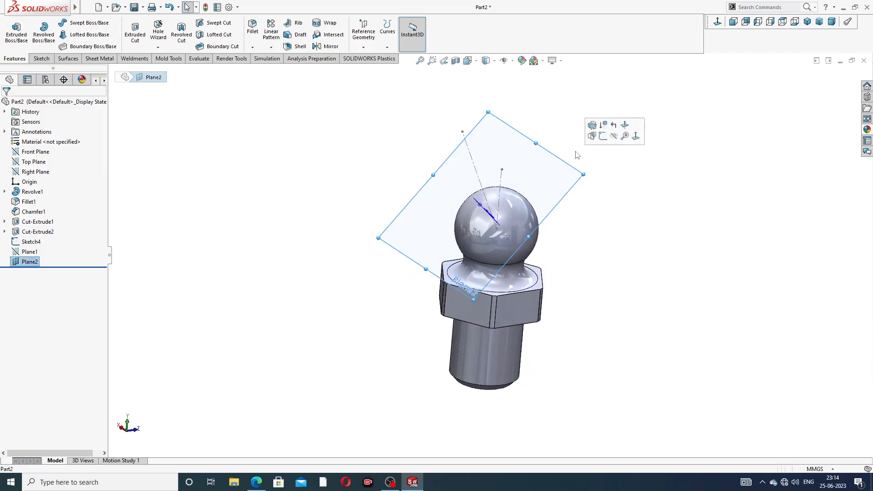
click(603, 136)
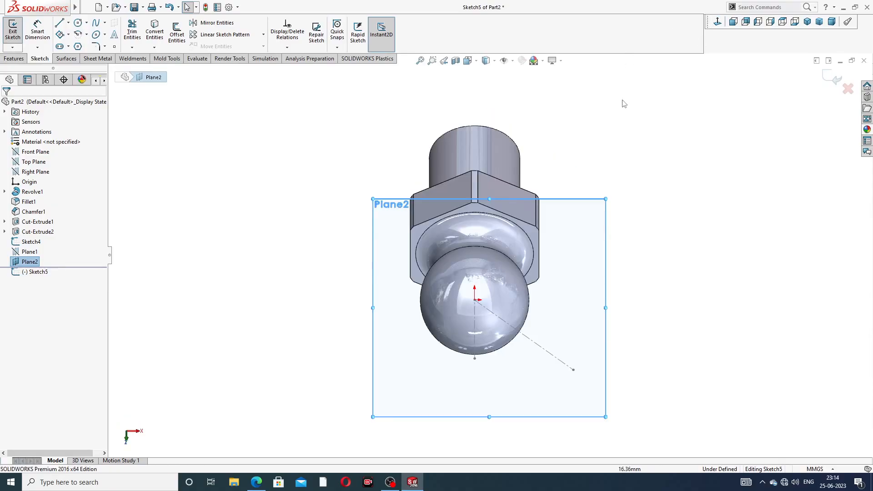
Step: Sketch a circle of about 4.98 mm radius centred on the sketch origin, facing the ball
middle_drag(639, 179, 523, 132)
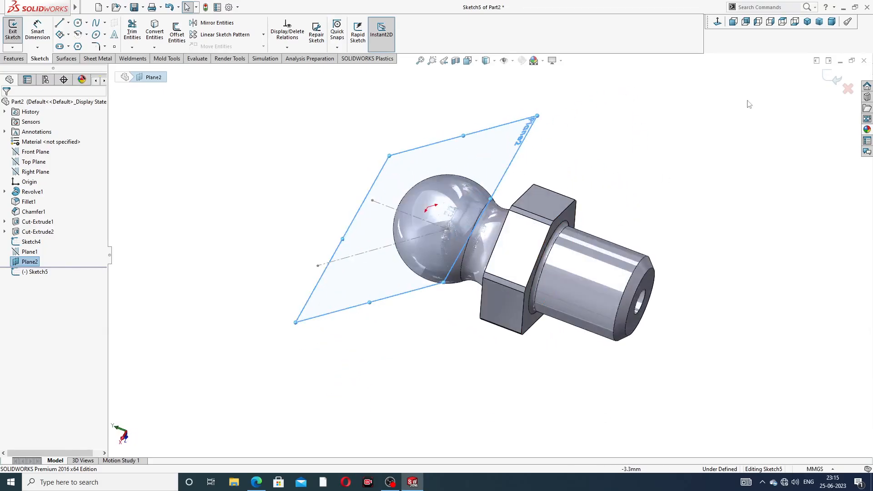
click(718, 22)
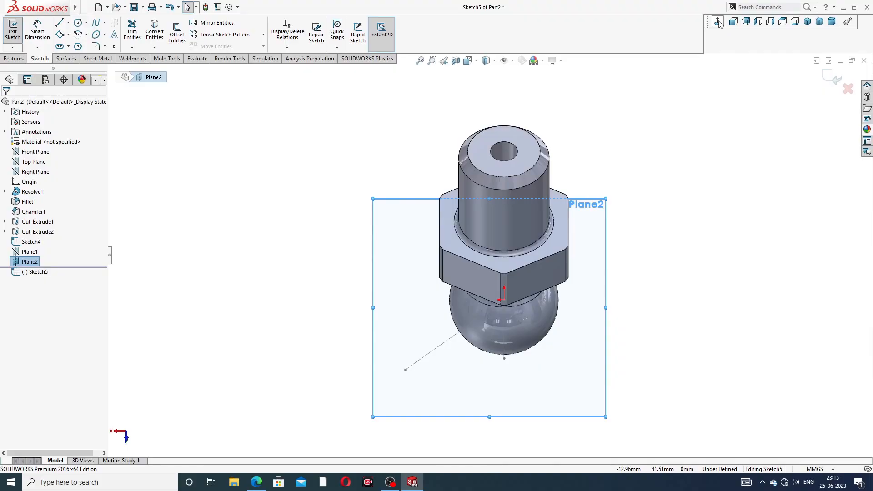
click(718, 23)
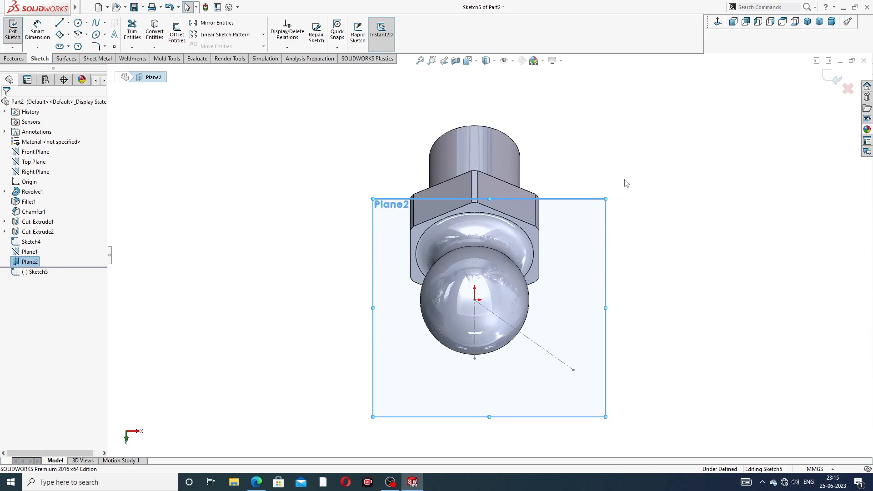
middle_drag(626, 183, 555, 84)
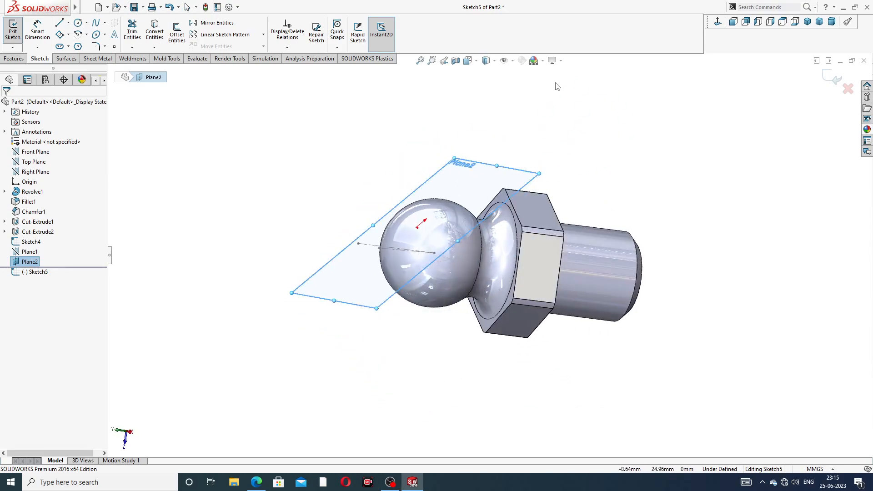
middle_drag(619, 133, 639, 159)
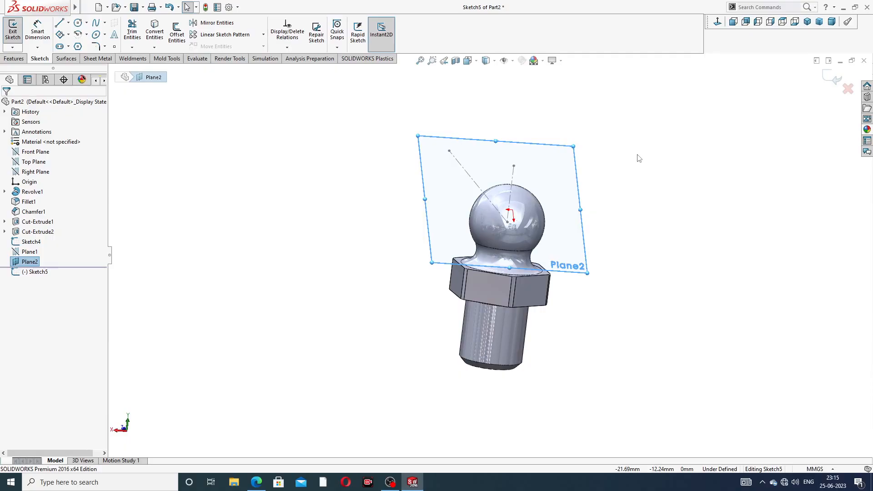
middle_drag(559, 205, 479, 209)
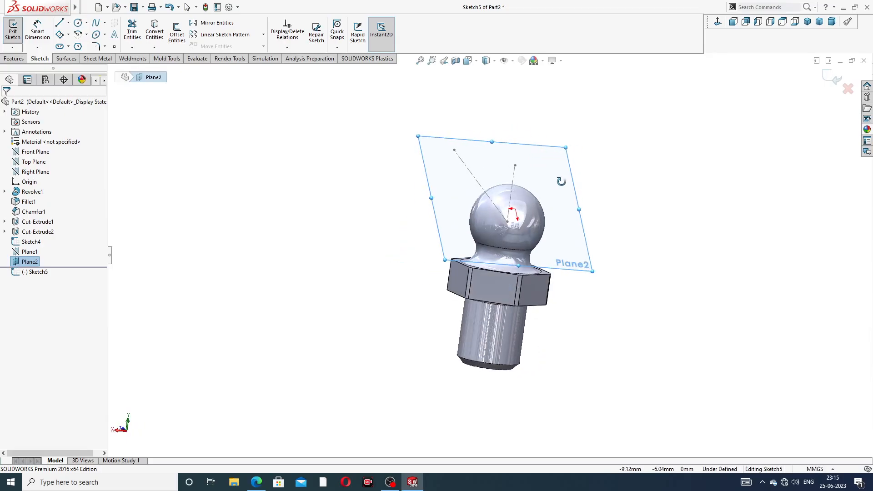
click(719, 23)
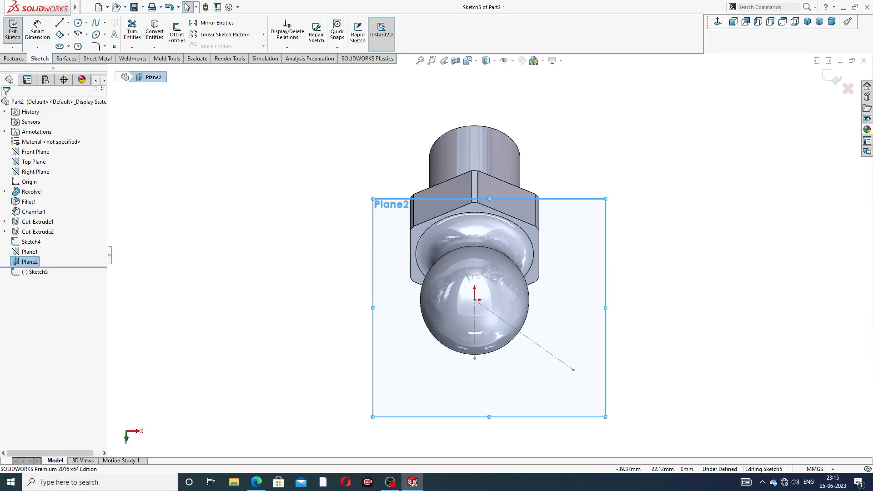
click(79, 23)
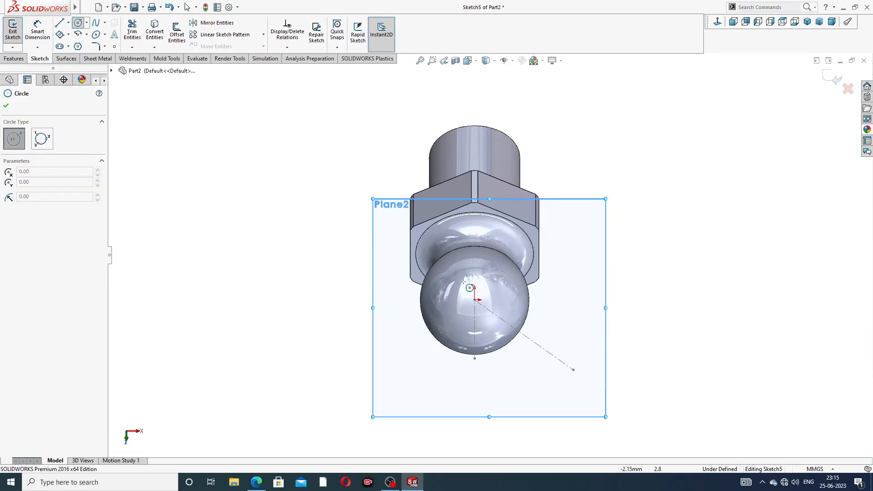
click(474, 299)
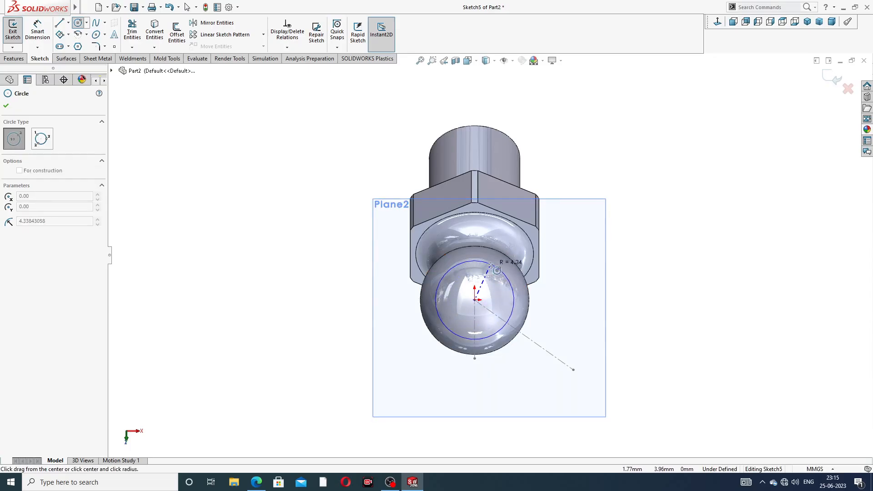
click(497, 260)
right_click(608, 166)
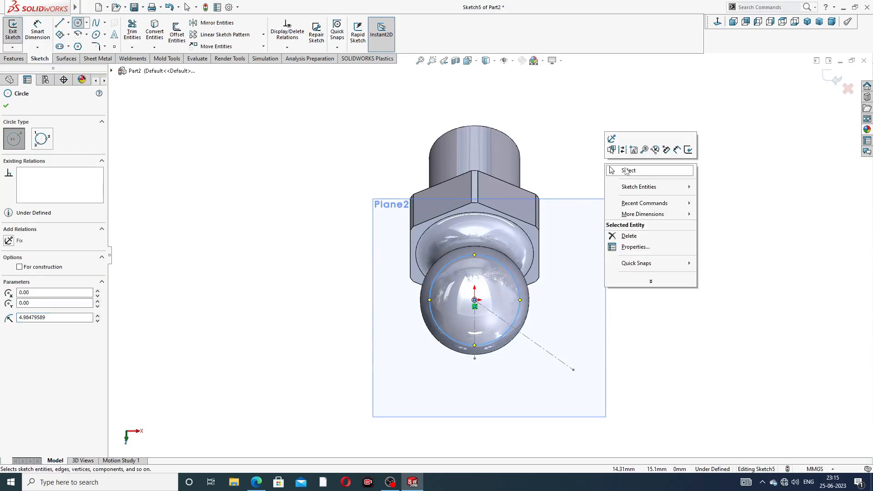
click(626, 171)
Step: Dimension the circle's diameter to 10 mm
click(37, 31)
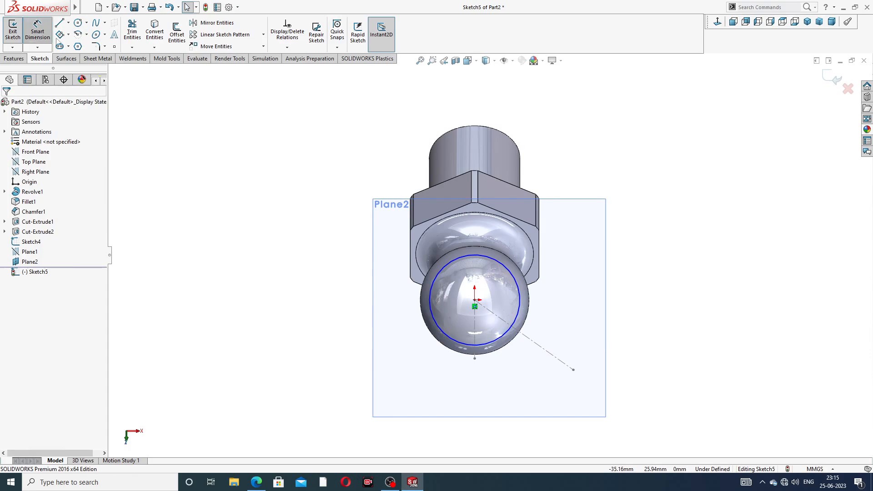
click(500, 260)
click(636, 267)
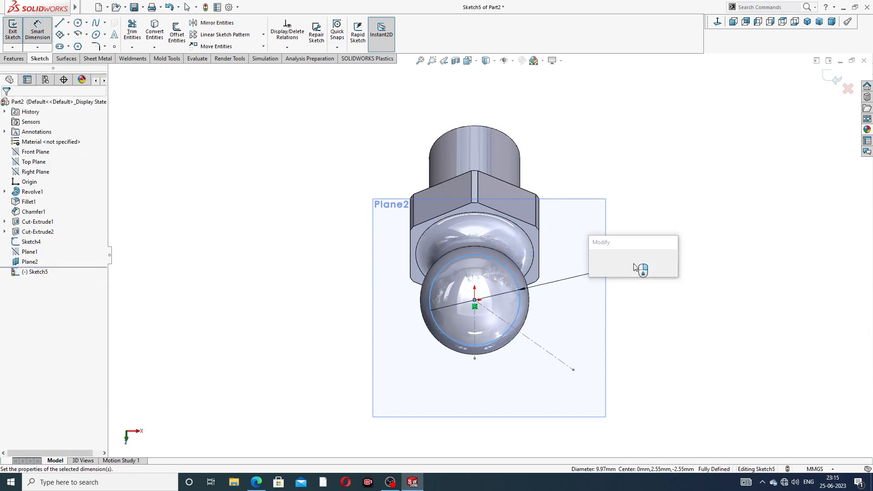
text(10)
key(Return)
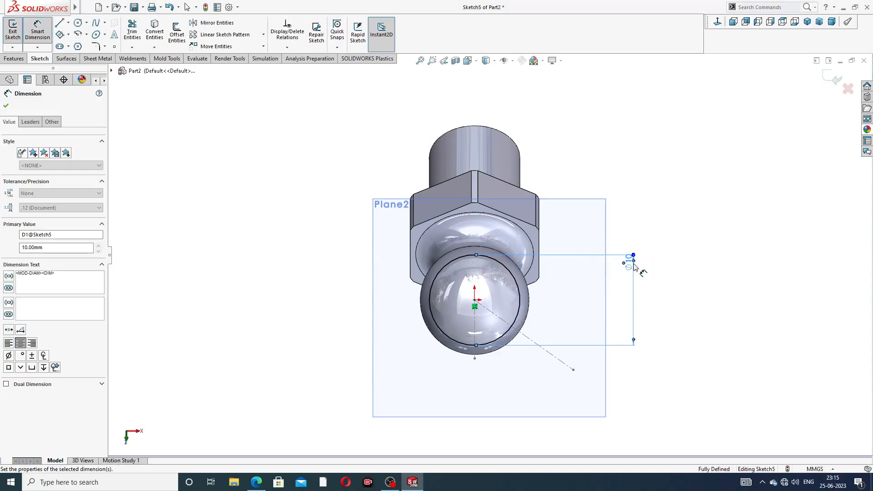
click(681, 207)
right_click(670, 172)
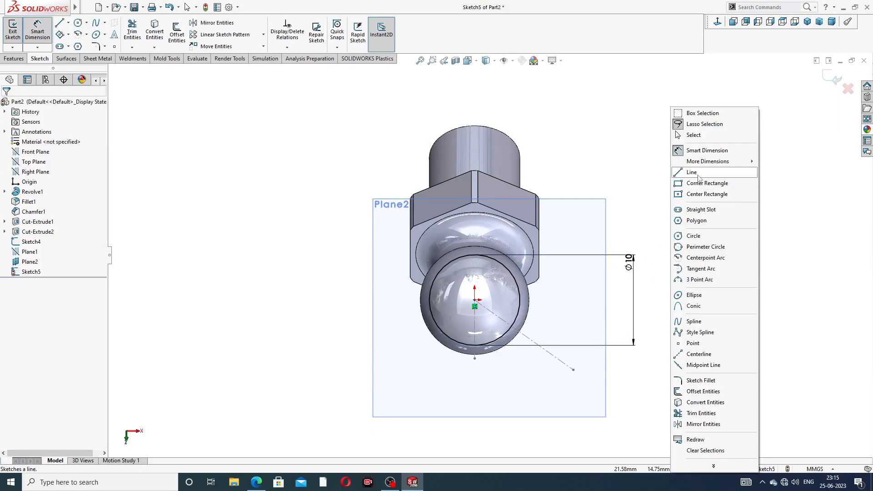
click(693, 134)
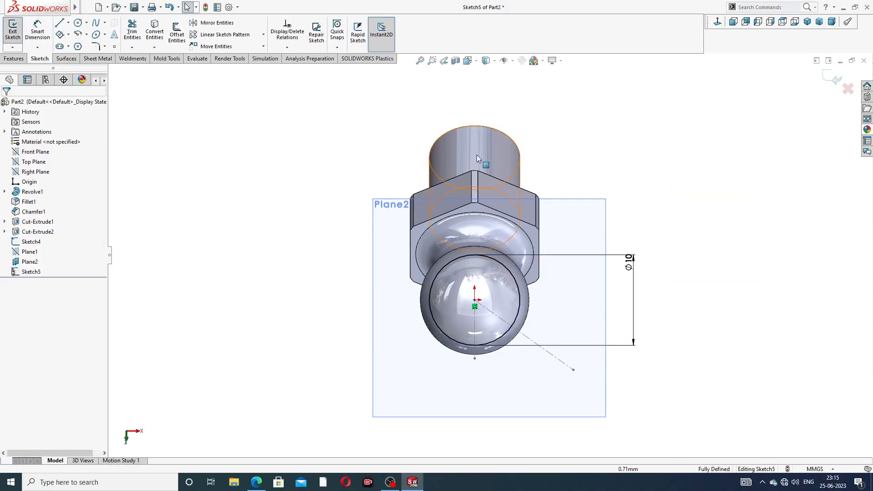
Step: Cut-extrude the 10 mm circle 5 mm deep with the direction reversed outward to form the flat on the ball
click(14, 60)
click(135, 33)
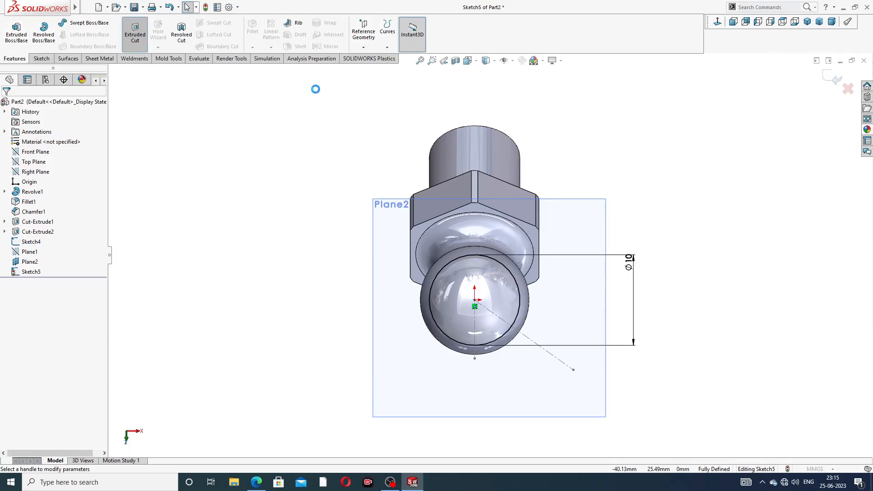
middle_drag(494, 173, 445, 158)
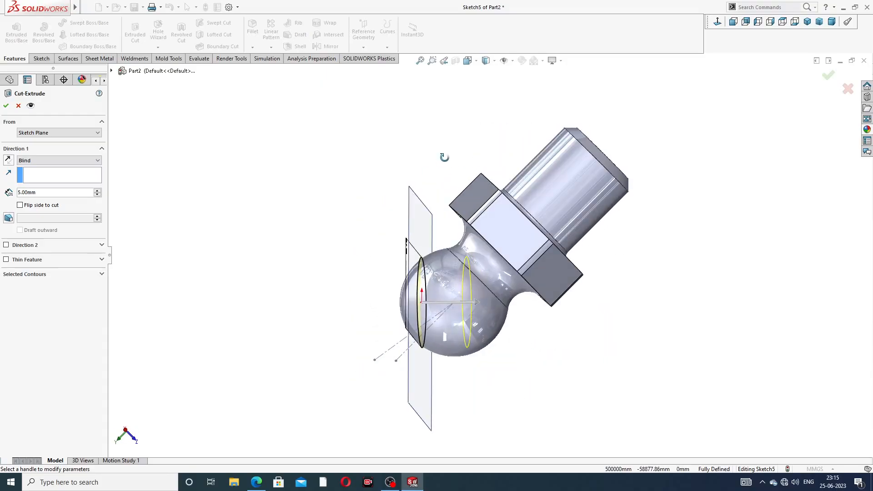
middle_drag(396, 232, 421, 194)
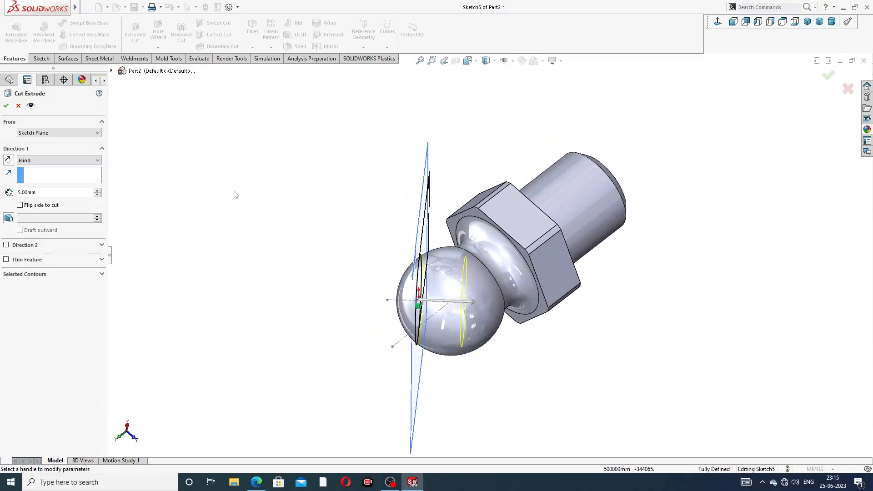
click(8, 160)
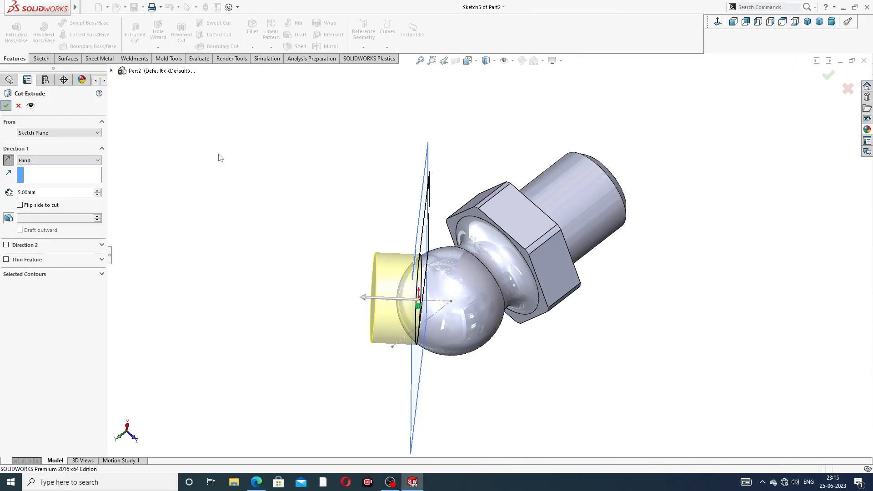
key(Return)
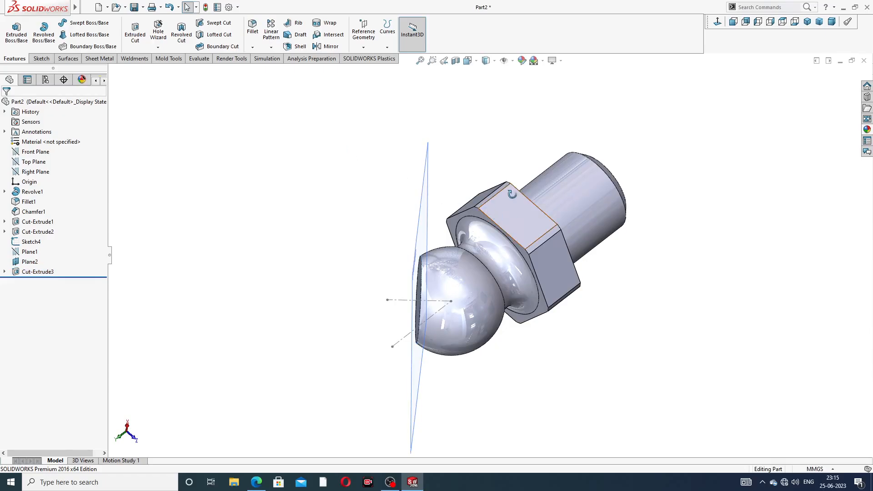
Step: Hide the offset plane and the angled centreline sketch passing through the ball
middle_drag(509, 193, 628, 177)
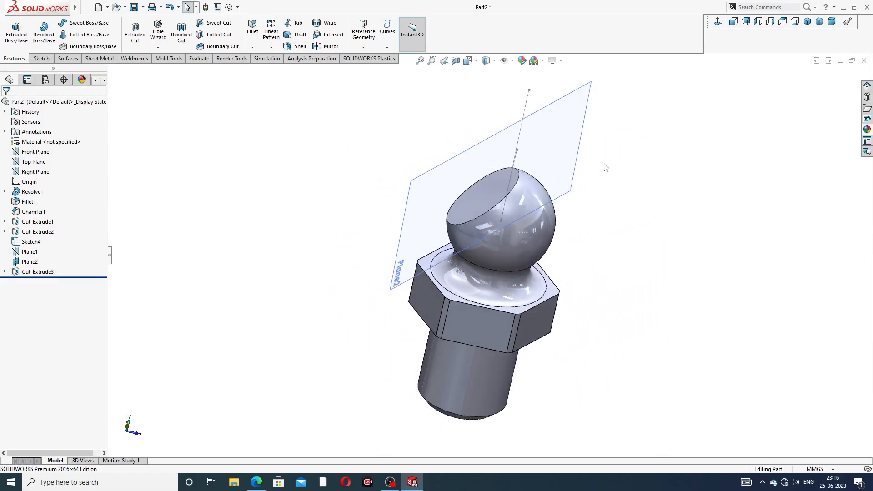
click(579, 165)
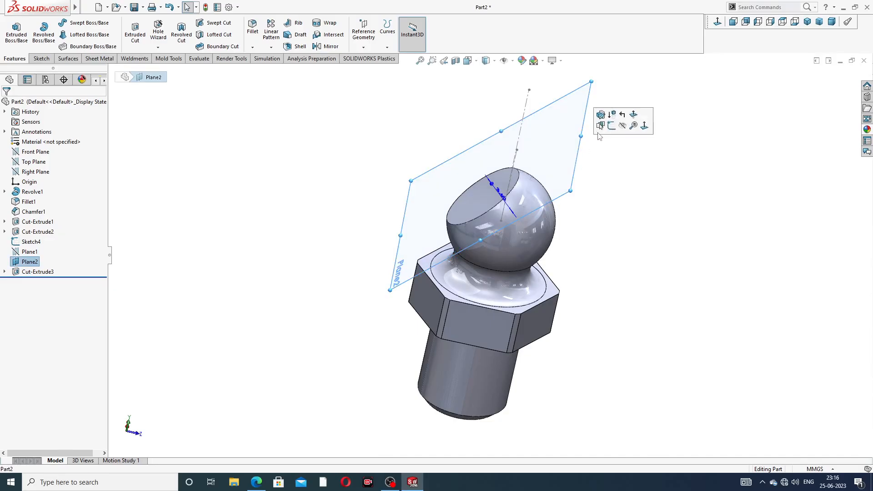
click(622, 126)
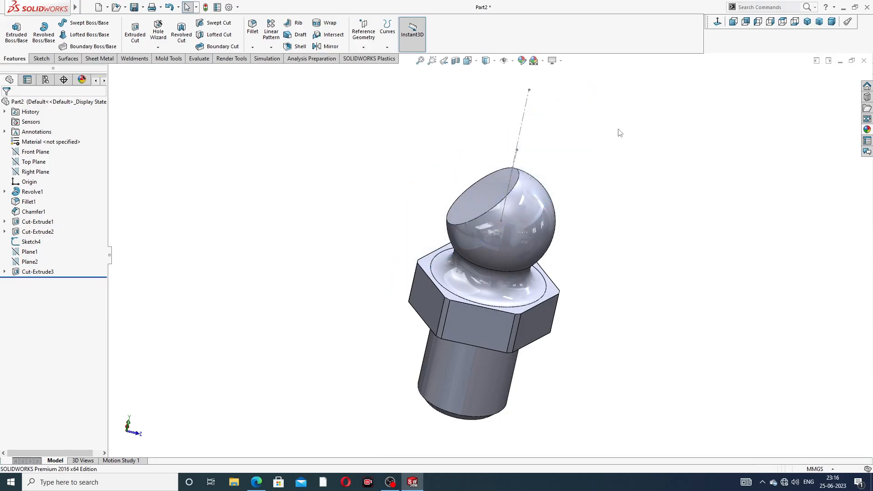
click(523, 124)
click(555, 93)
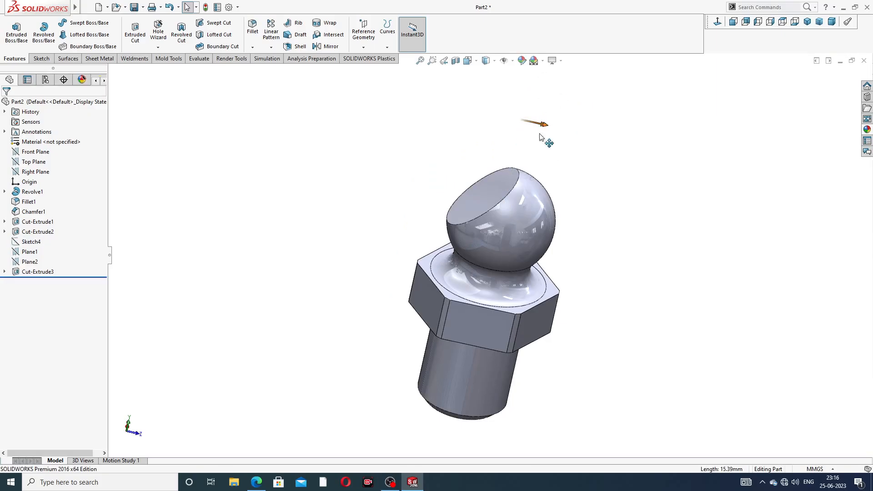
middle_drag(540, 137, 592, 143)
click(589, 145)
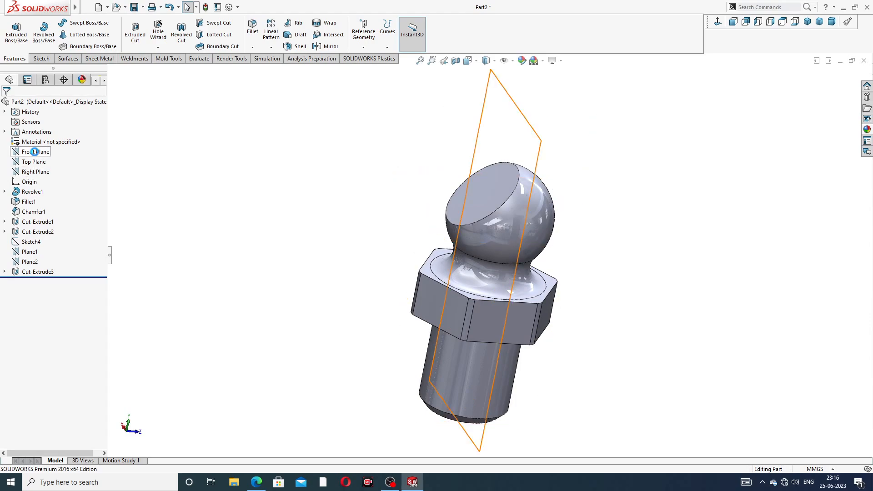
click(34, 152)
click(51, 139)
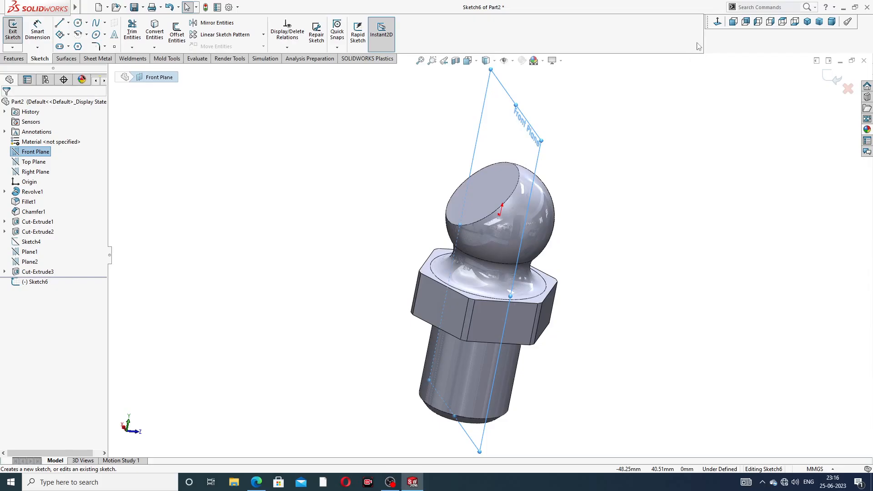
click(718, 22)
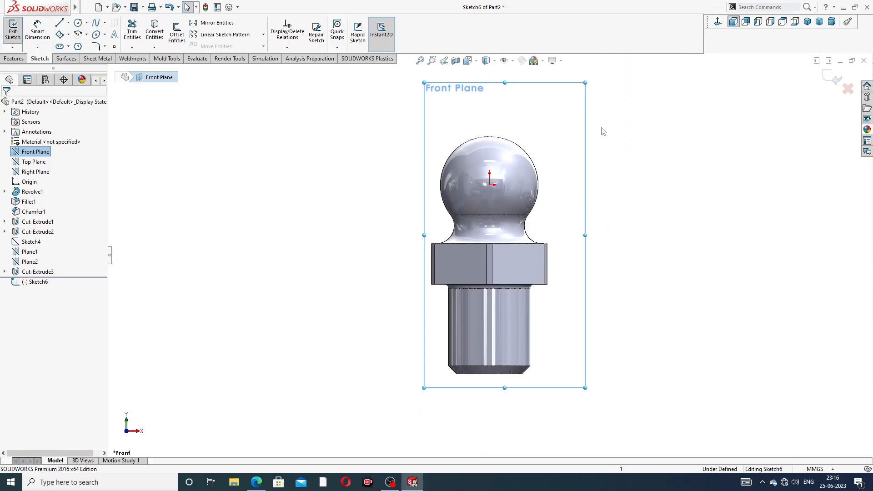
middle_drag(600, 130, 434, 192)
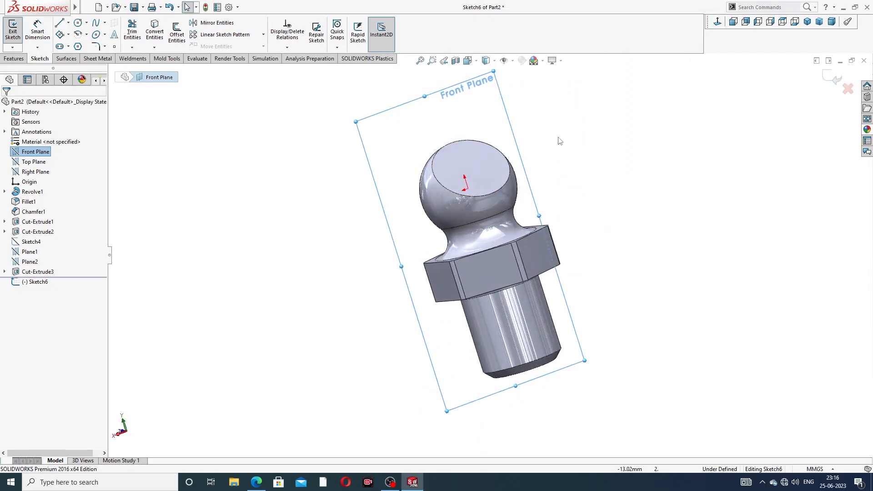
click(653, 120)
click(831, 78)
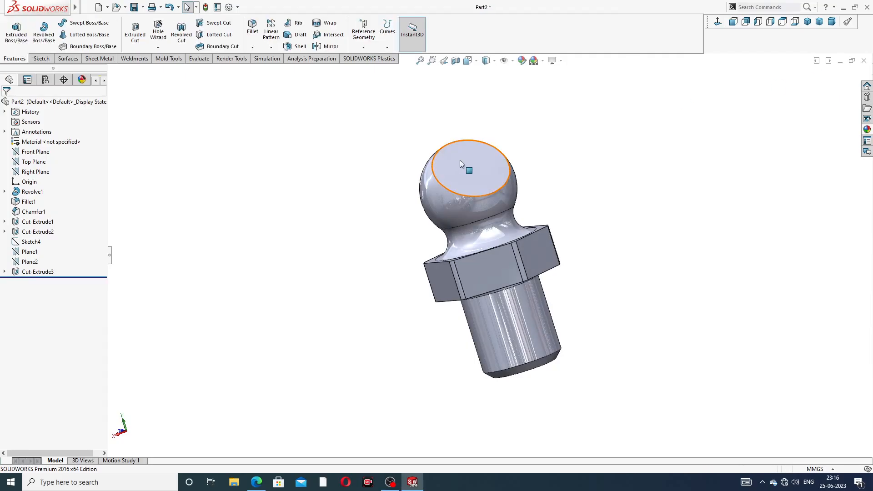
Step: Start a sketch on the Right Plane and view it face-on around the ball
middle_drag(460, 160, 331, 238)
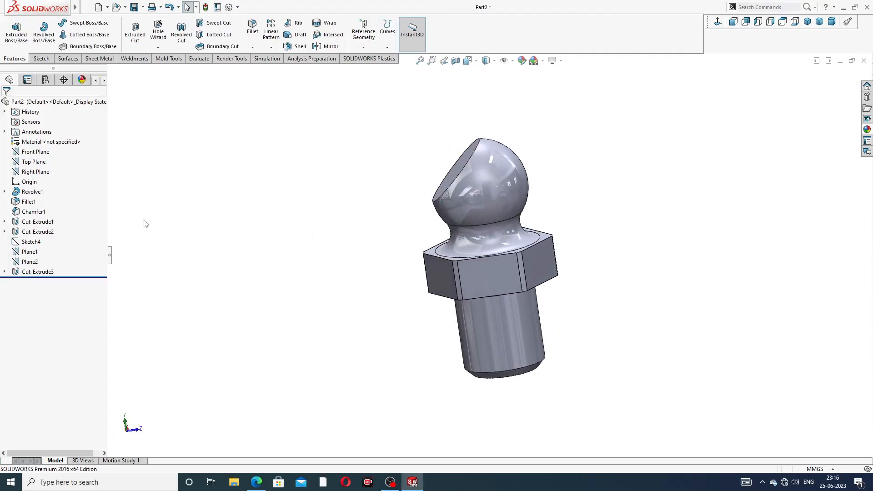
click(40, 171)
click(44, 162)
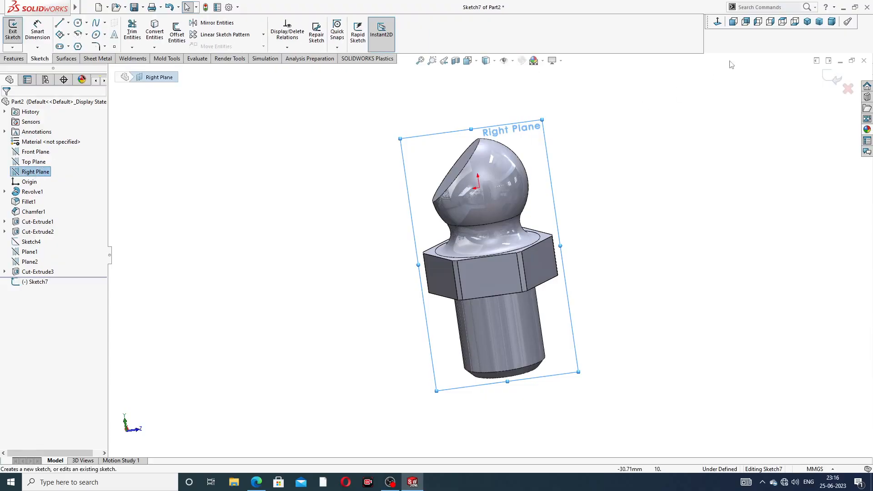
click(718, 22)
scroll(585, 106, up, 2)
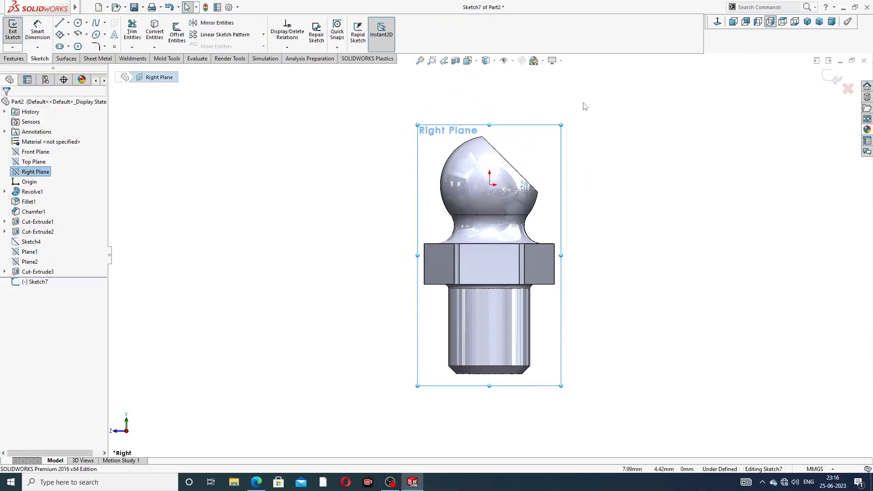
scroll(503, 151, down, 2)
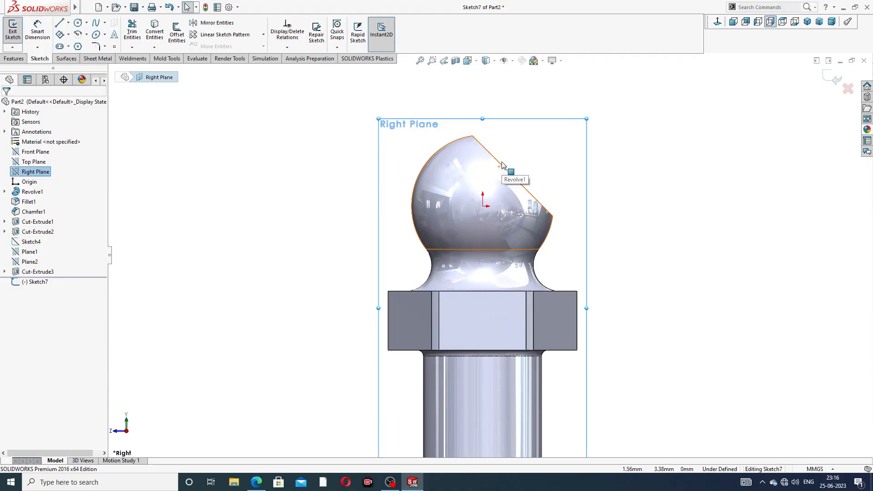
scroll(503, 165, down, 1)
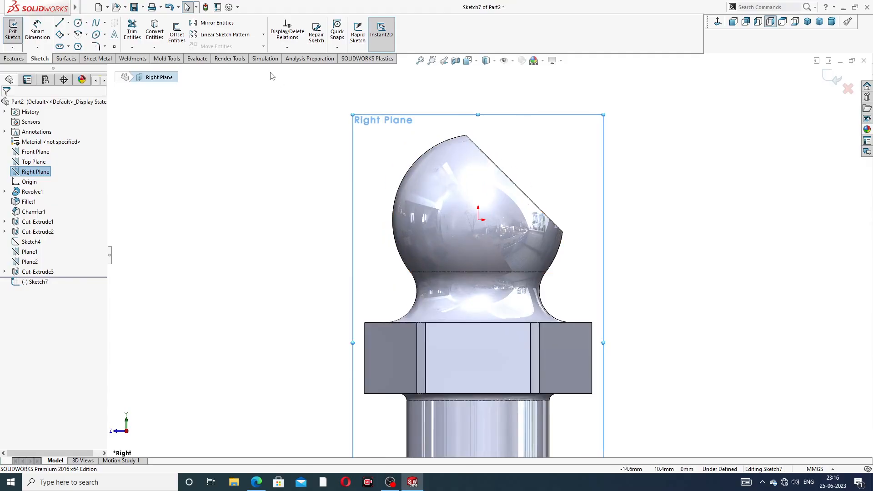
Step: Sketch two centrelines from the origin: one vertical about 8.3 mm long, one slanted up across the flat, about 15.3 mm long at about 34°
click(68, 24)
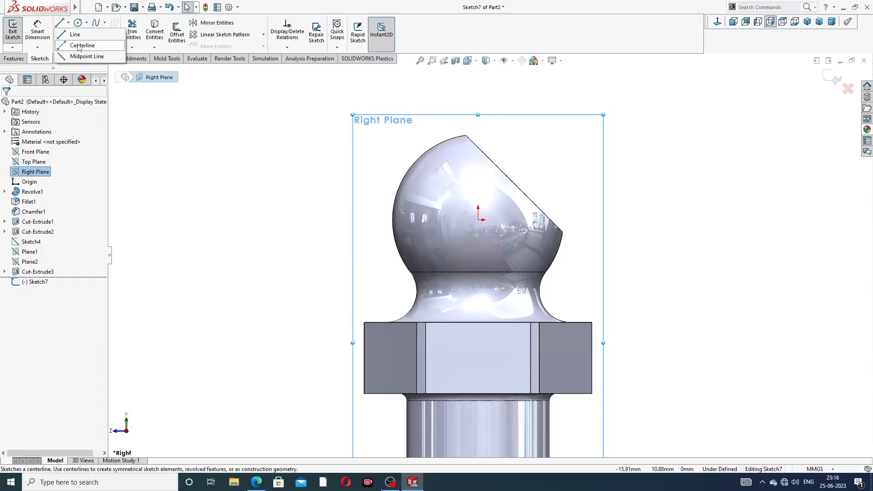
click(79, 46)
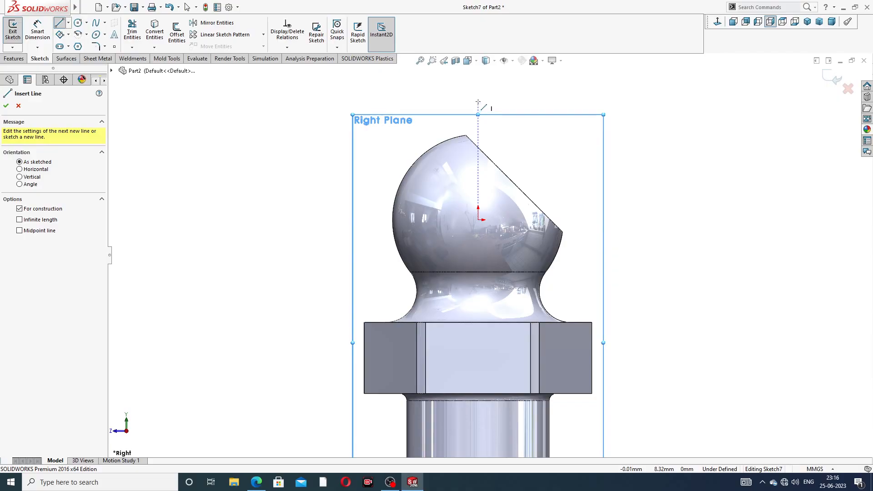
click(478, 102)
click(478, 220)
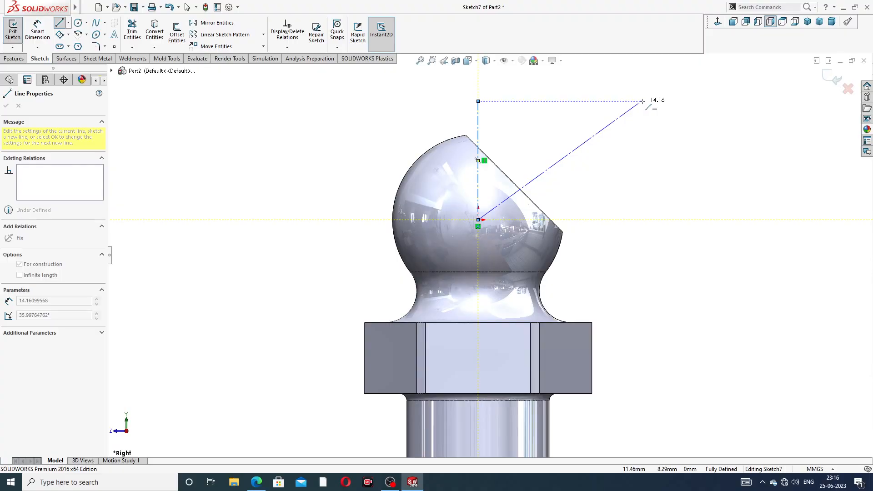
click(658, 97)
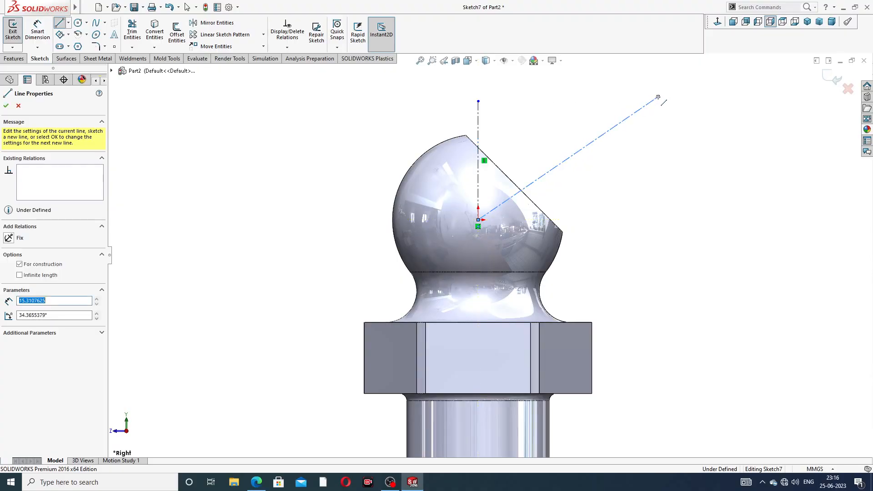
right_click(677, 86)
click(672, 121)
Step: Extend the vertical centreline's upper end to about 9.6 mm above the origin
scroll(667, 133, up, 3)
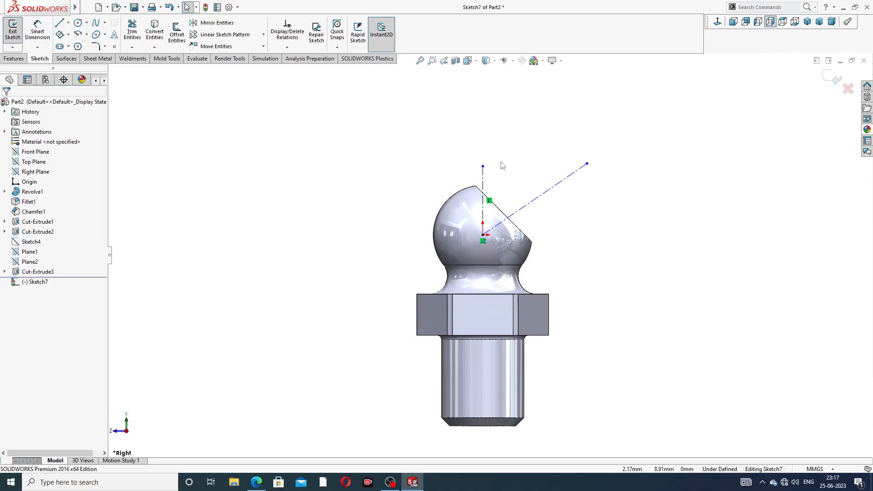
scroll(502, 163, down, 3)
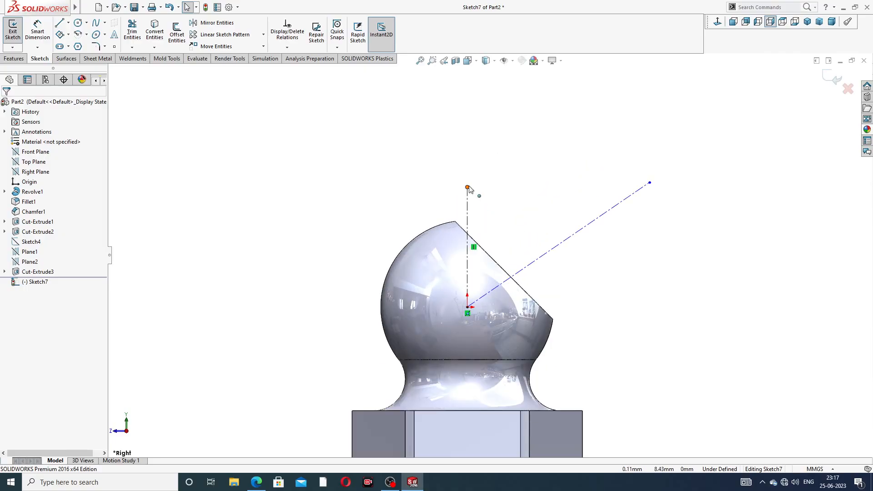
drag(468, 187, 467, 169)
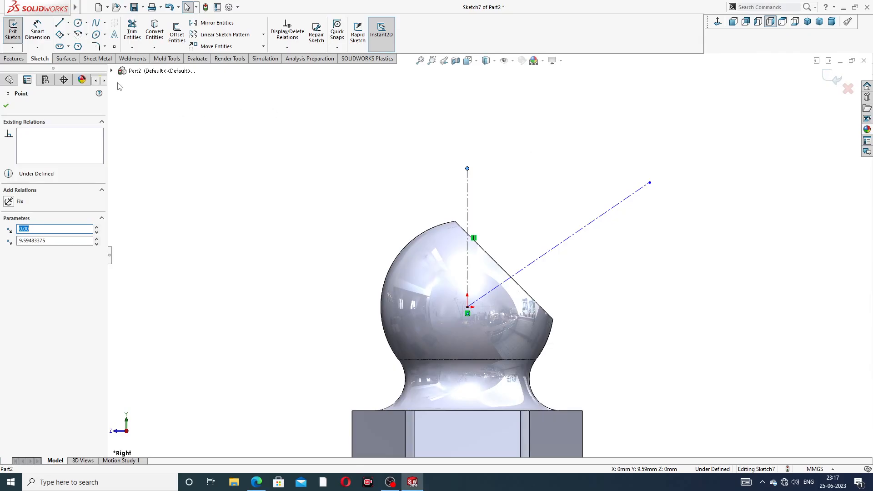
Step: Try to dimension from the vertical centreline above the ball
click(37, 31)
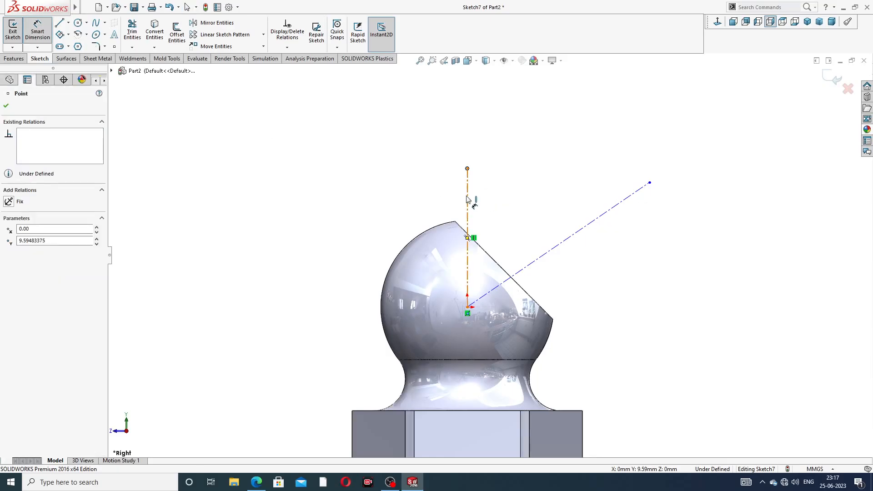
click(467, 199)
click(521, 228)
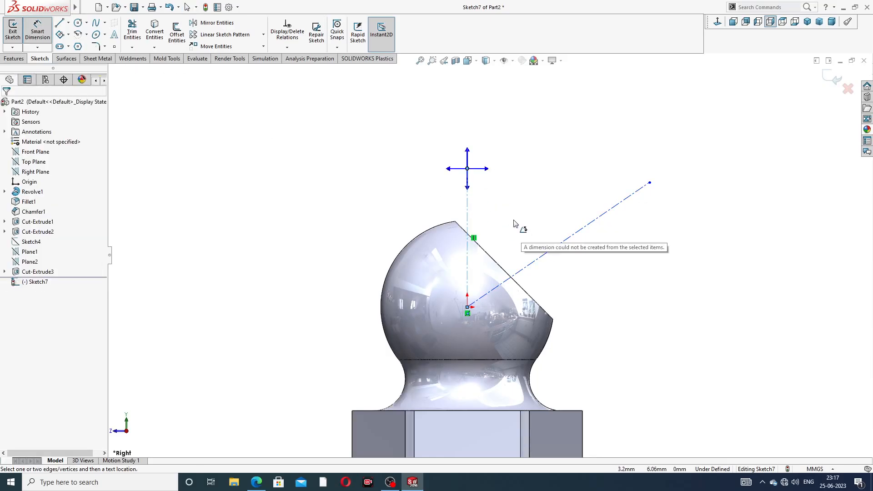
click(537, 168)
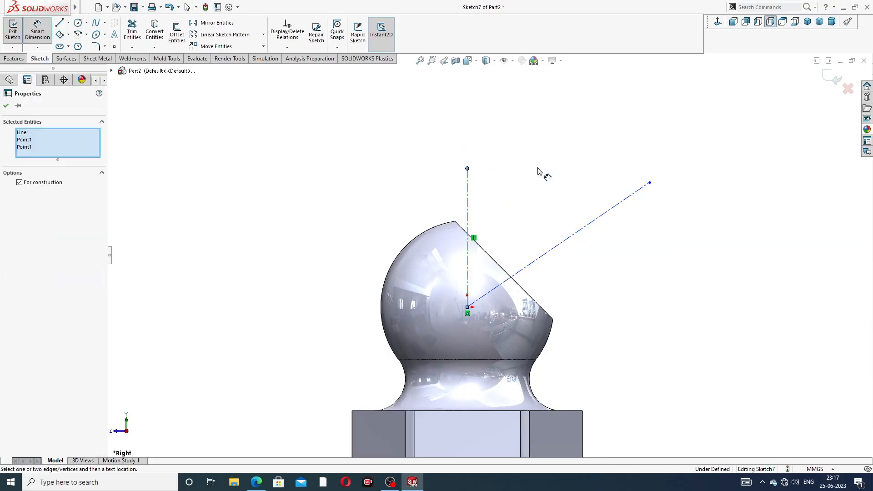
click(468, 206)
click(176, 128)
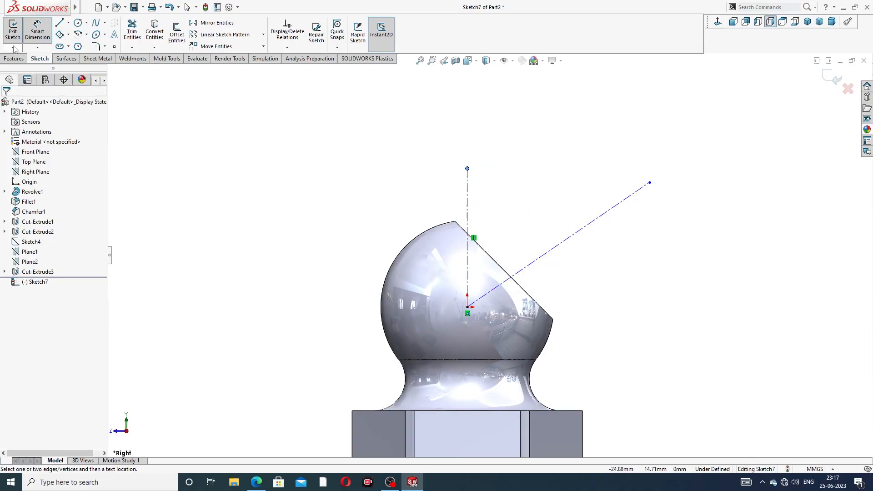
Step: Leave the sketch and try to dimension the centrelines outside sketch editing
click(13, 32)
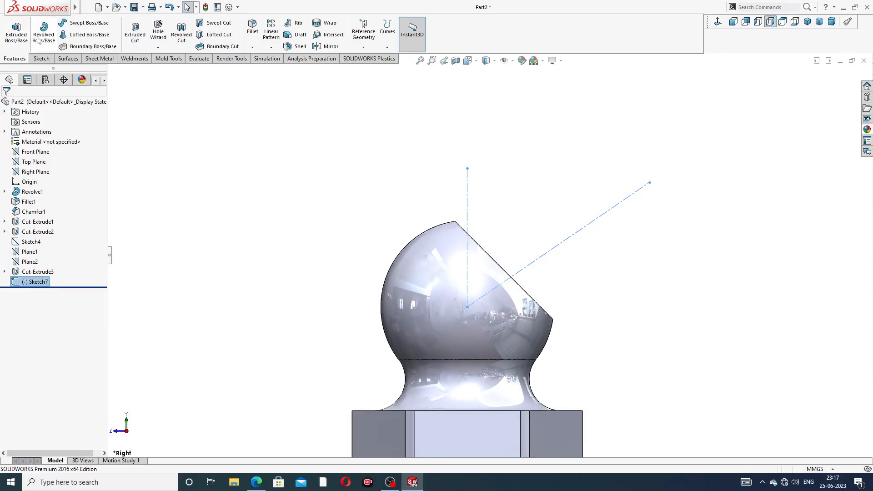
click(41, 59)
click(37, 32)
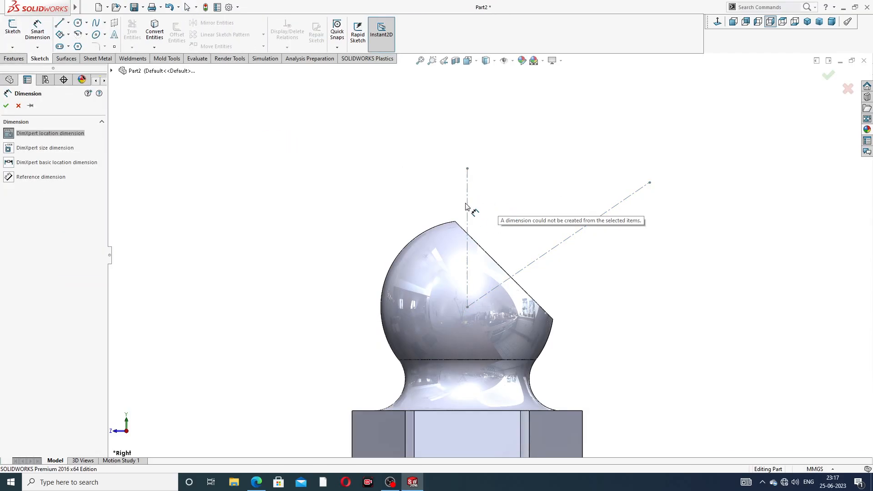
key(Escape)
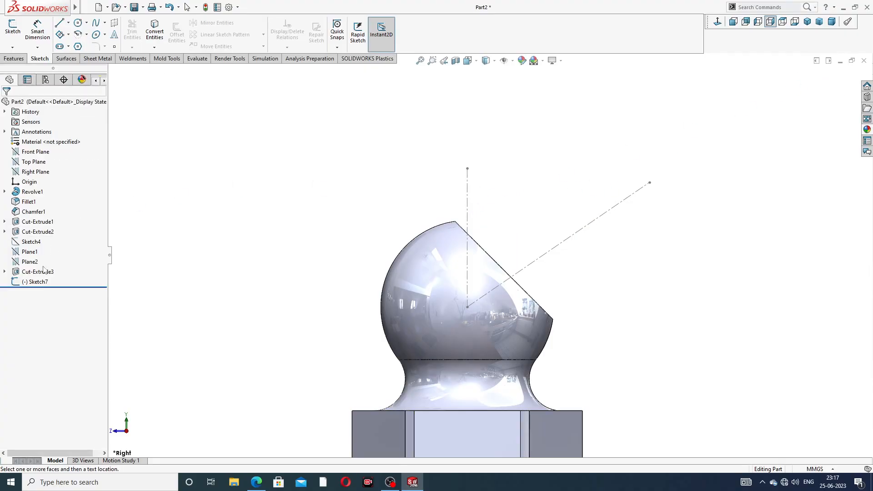
Step: Reopen the centreline sketch and dimension the angle between the vertical and slanted centrelines as 45°
click(36, 282)
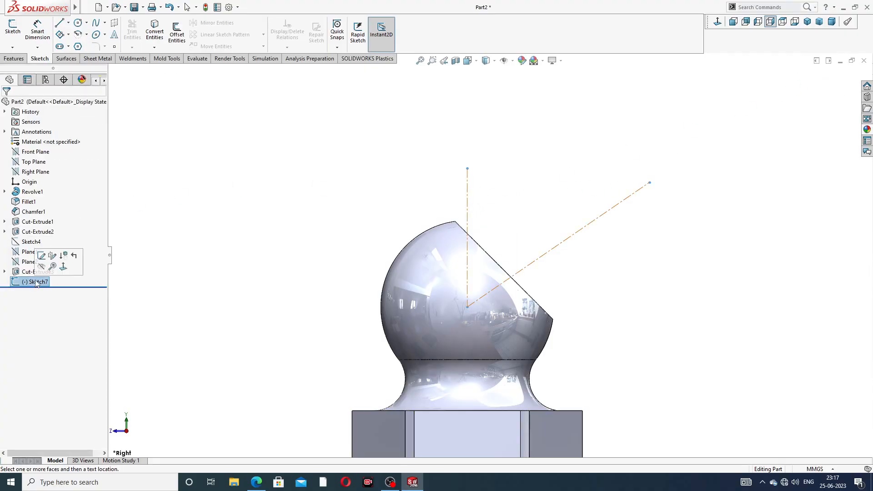
click(44, 256)
click(37, 32)
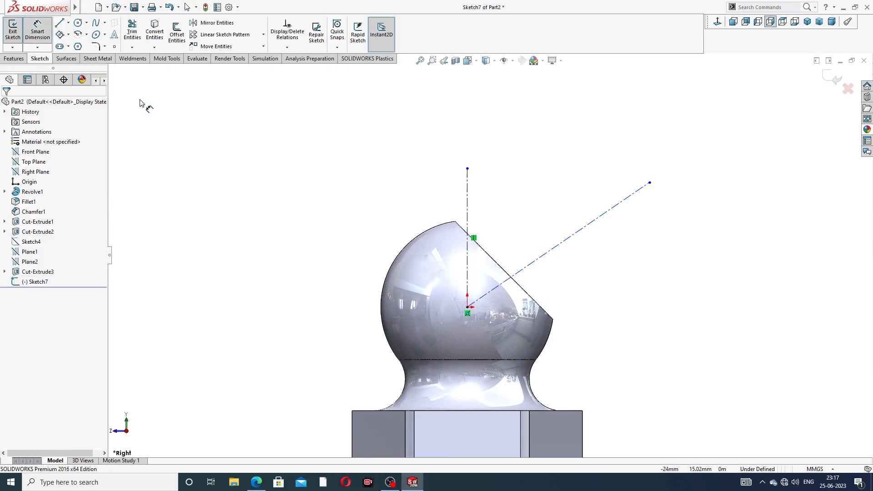
click(468, 212)
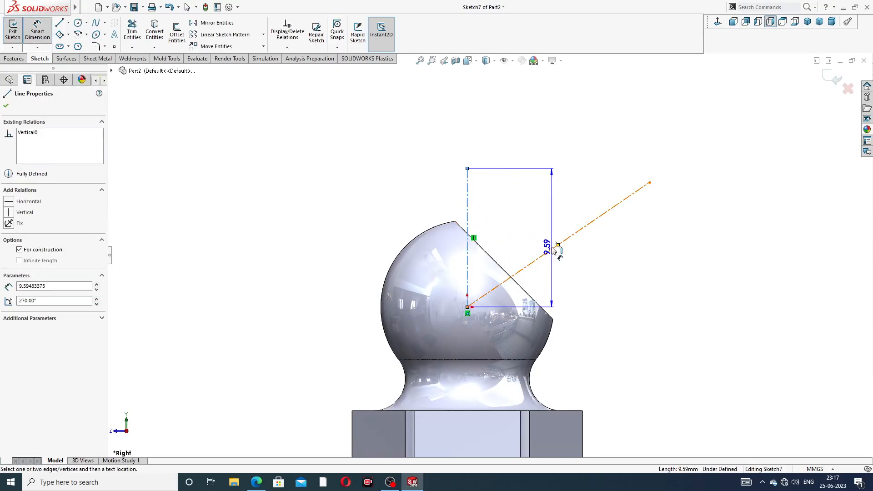
click(551, 250)
click(508, 227)
text(45)
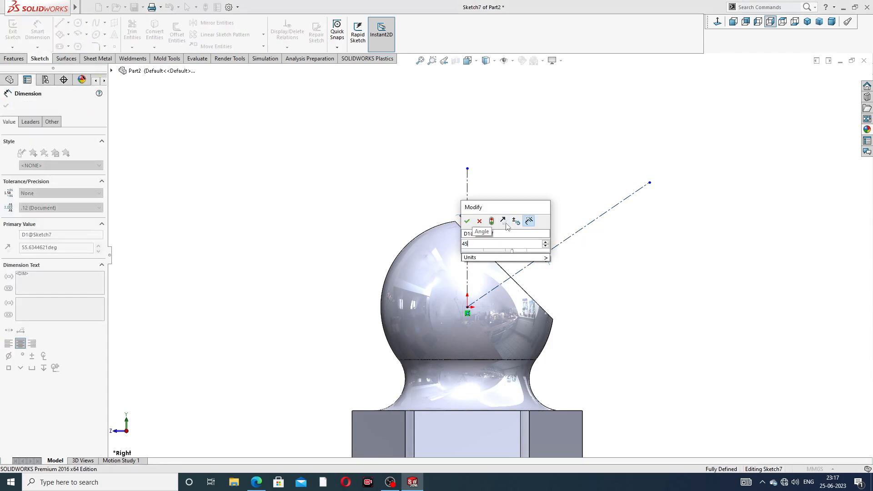
key(Return)
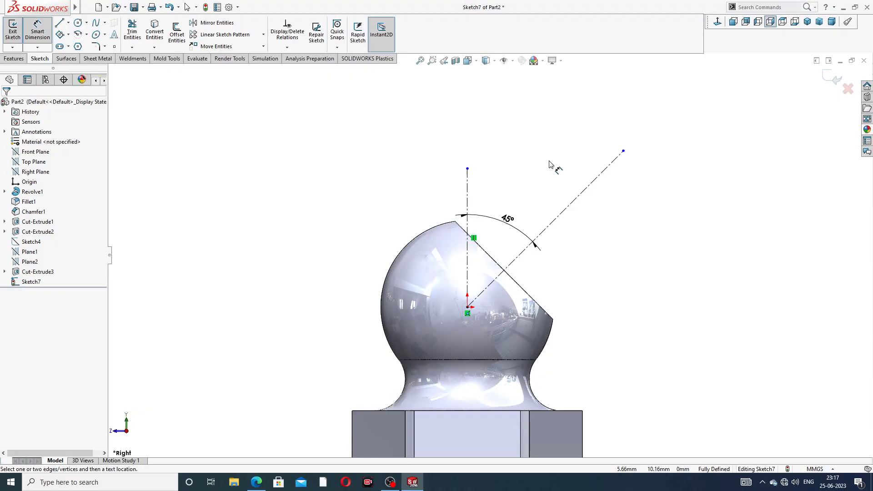
right_click(661, 128)
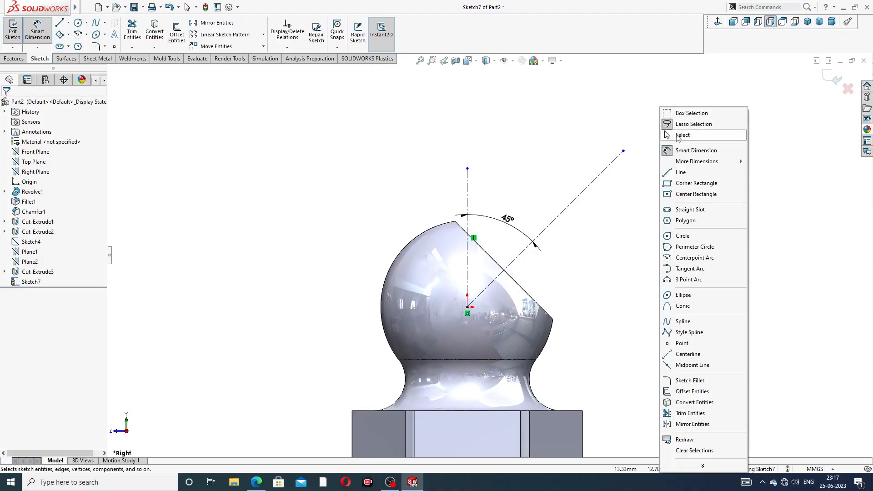
click(678, 138)
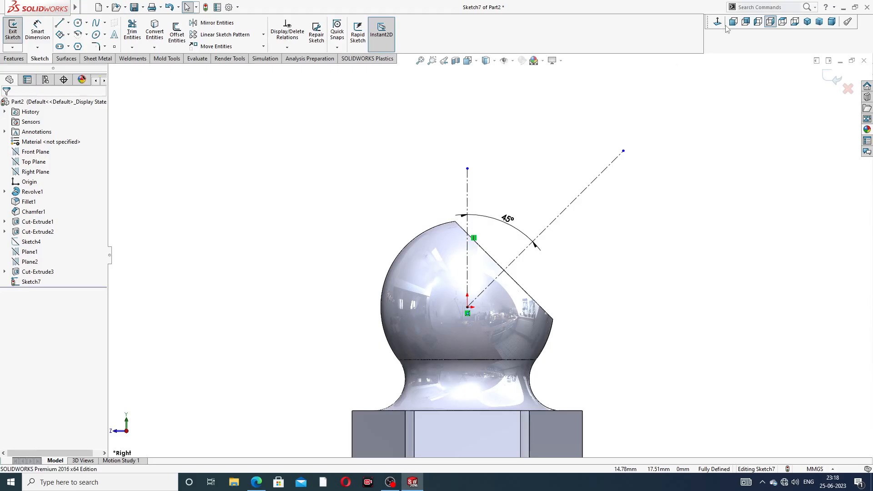
Step: In the left view, sketch a line about 4.5 mm long beside the ball's flat, joined to one about 10.1 mm long up the slanted centreline
click(758, 21)
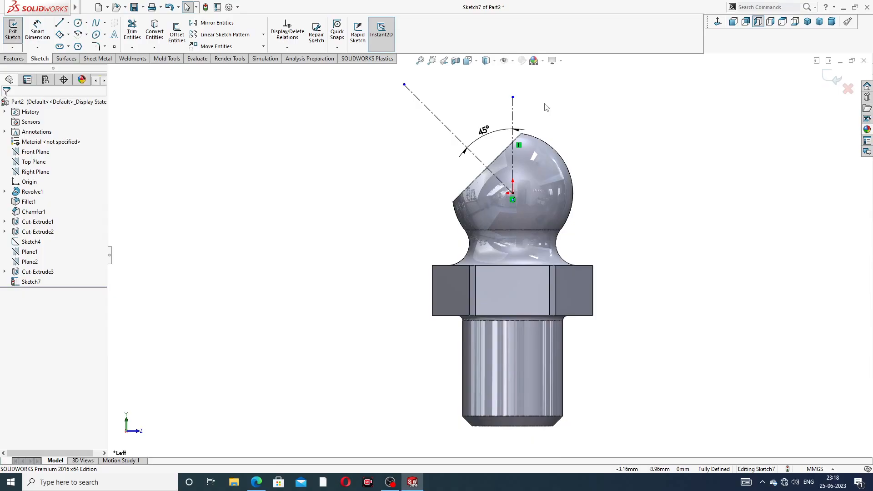
scroll(546, 107, down, 3)
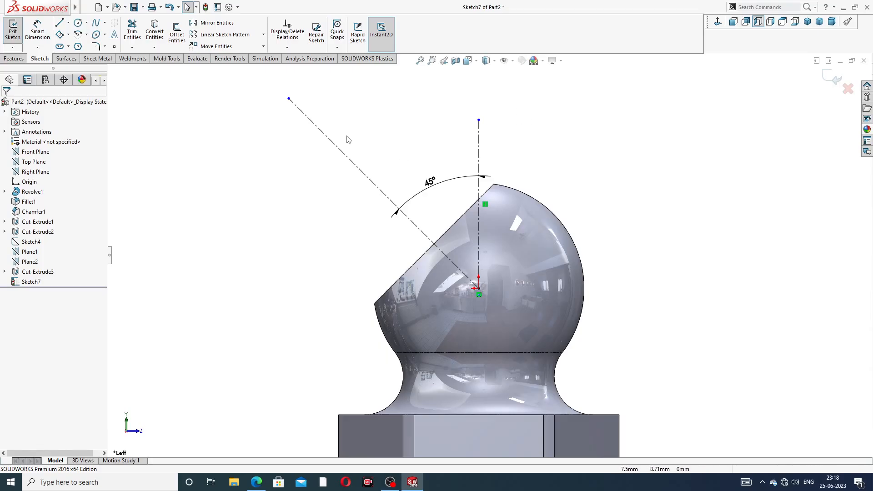
click(60, 23)
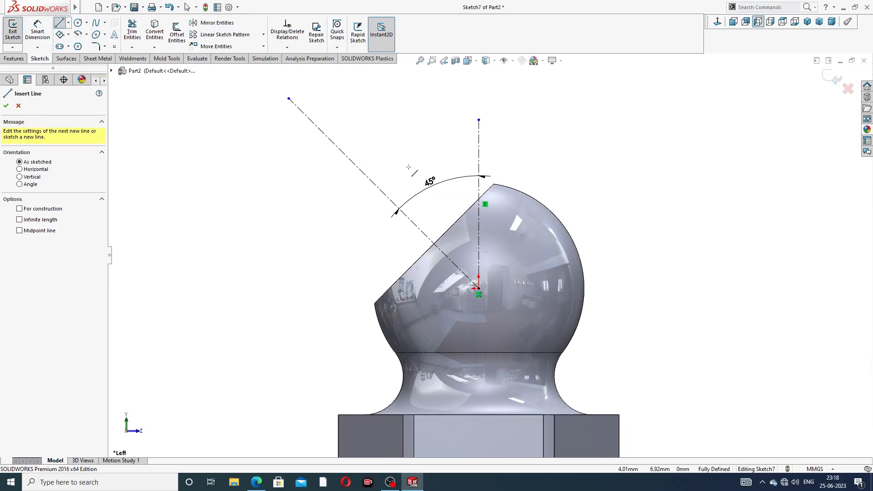
scroll(486, 184, down, 2)
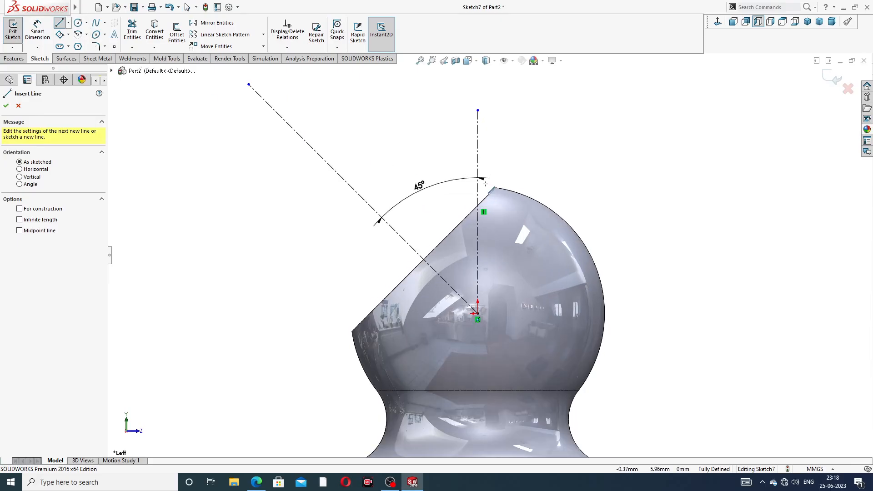
click(487, 187)
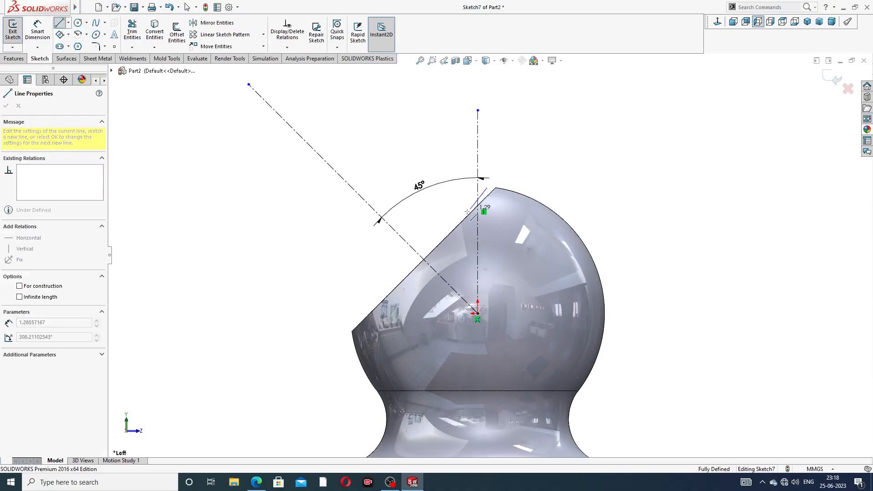
click(423, 258)
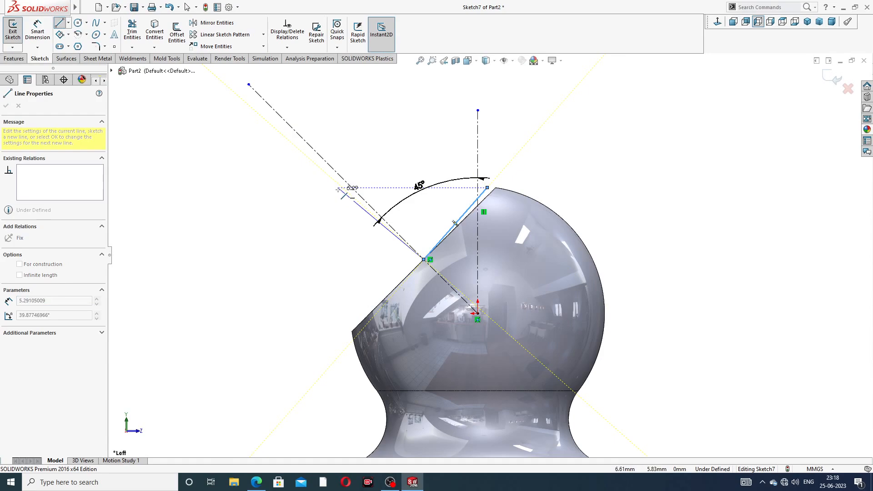
double_click(274, 110)
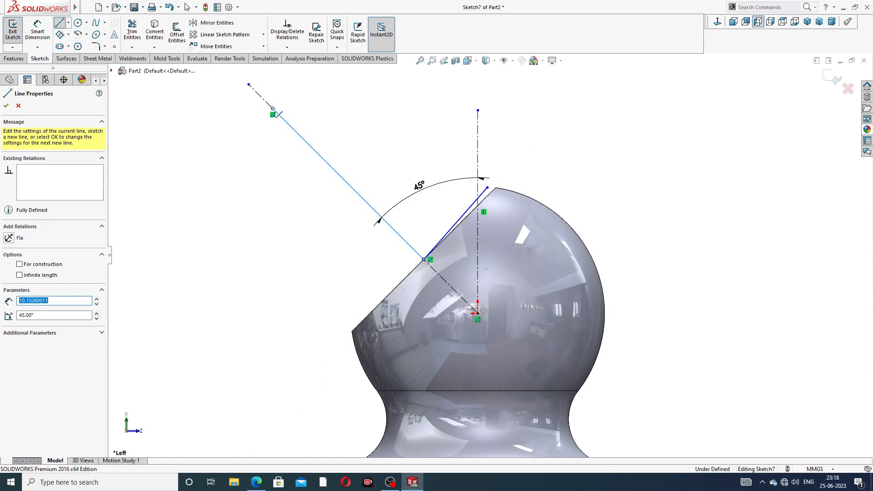
Step: From the centreline segment's outer end, sketch a perpendicular line about 2.8 mm long followed by two short sloping lines back towards the ball
click(273, 112)
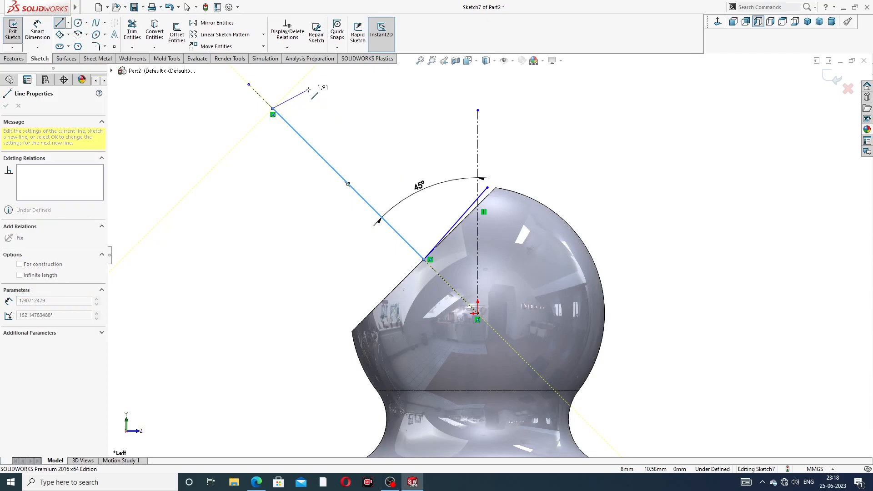
scroll(318, 102, up, 1)
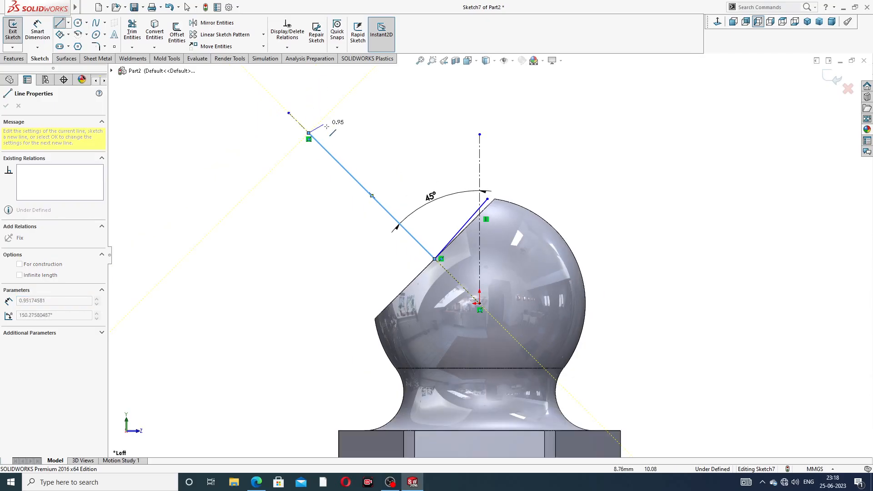
double_click(344, 99)
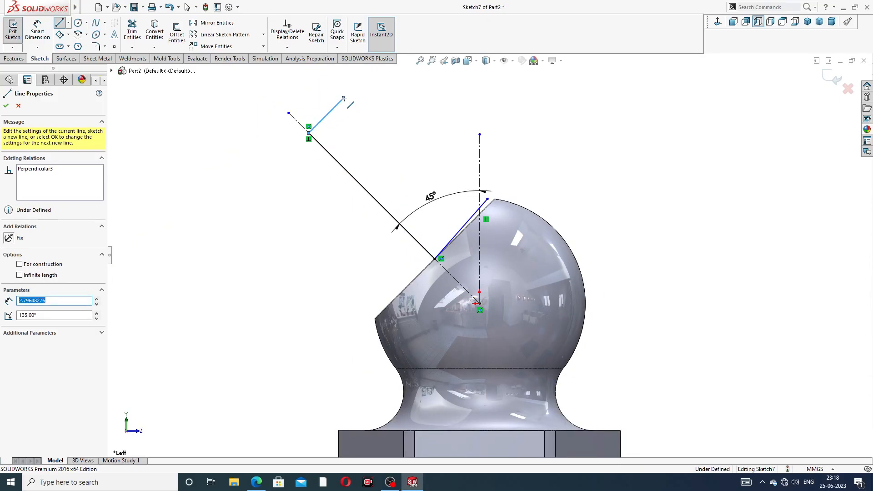
click(344, 99)
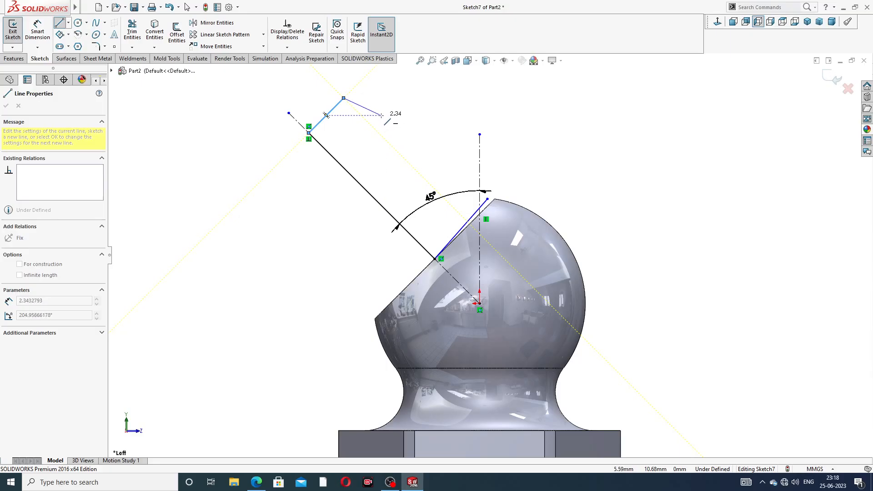
click(385, 116)
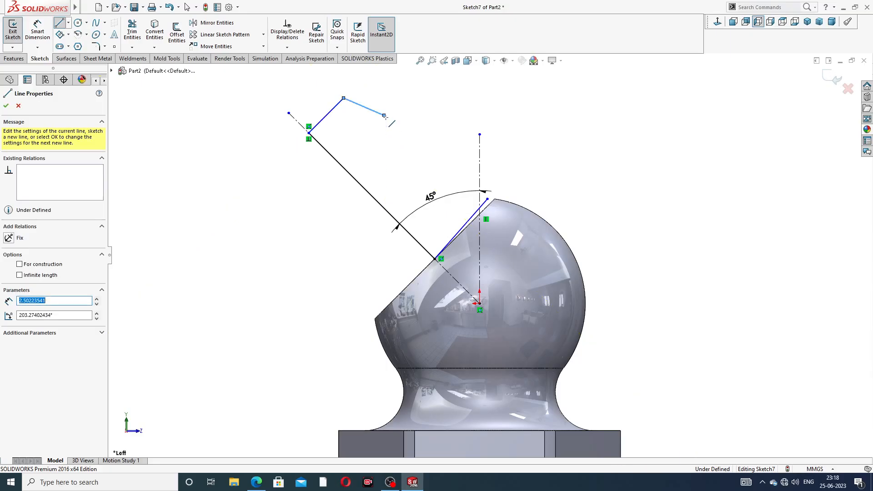
click(394, 142)
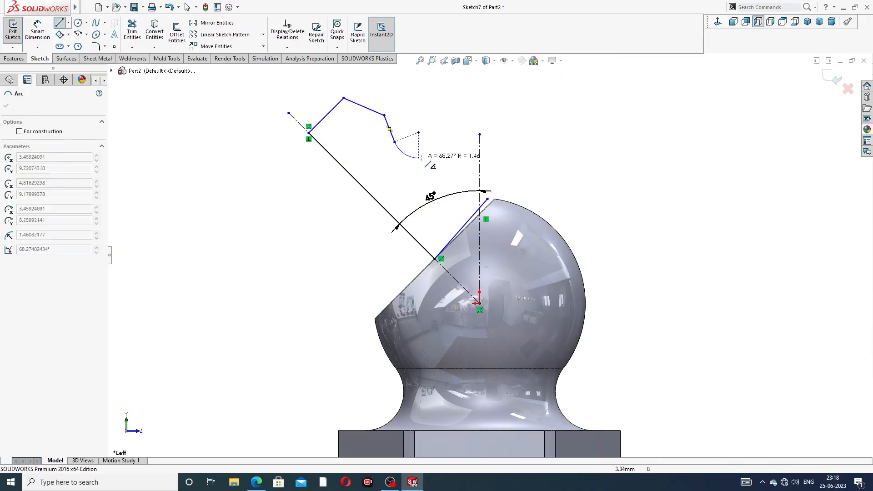
Step: Continue the profile with a tangent arc and close it with a short line to the upper end of the line beside the flat
click(472, 172)
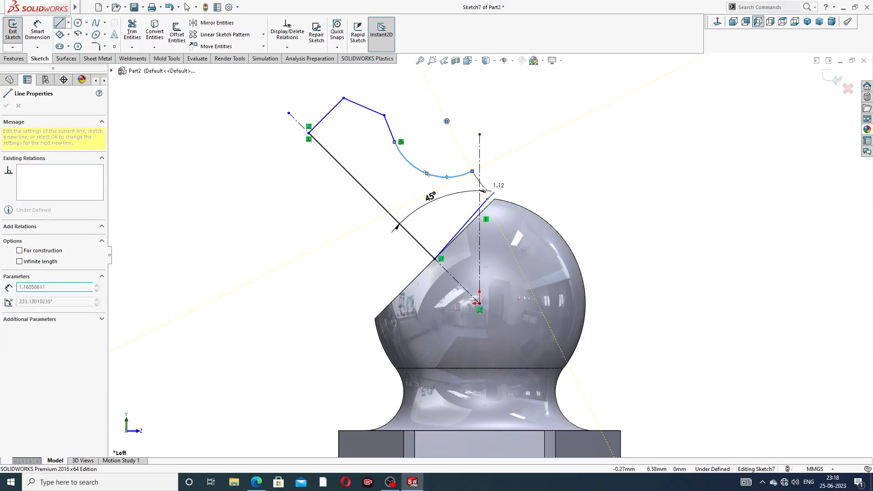
click(487, 199)
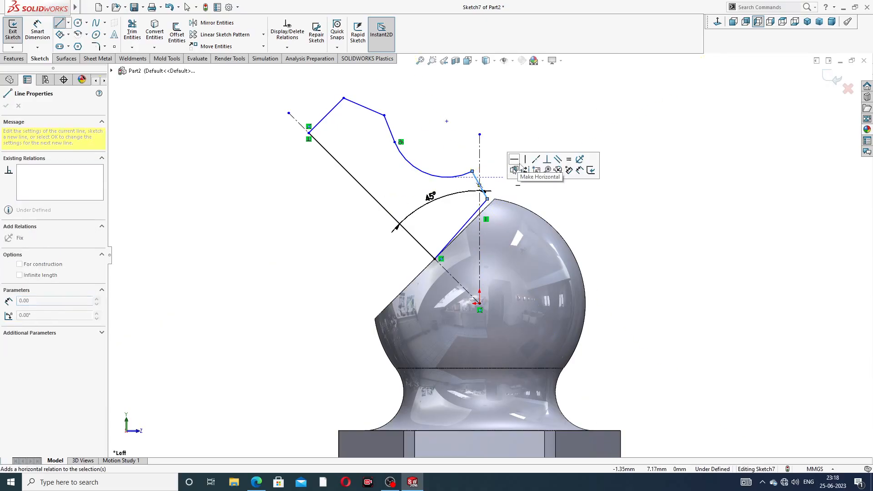
right_click(539, 135)
click(561, 140)
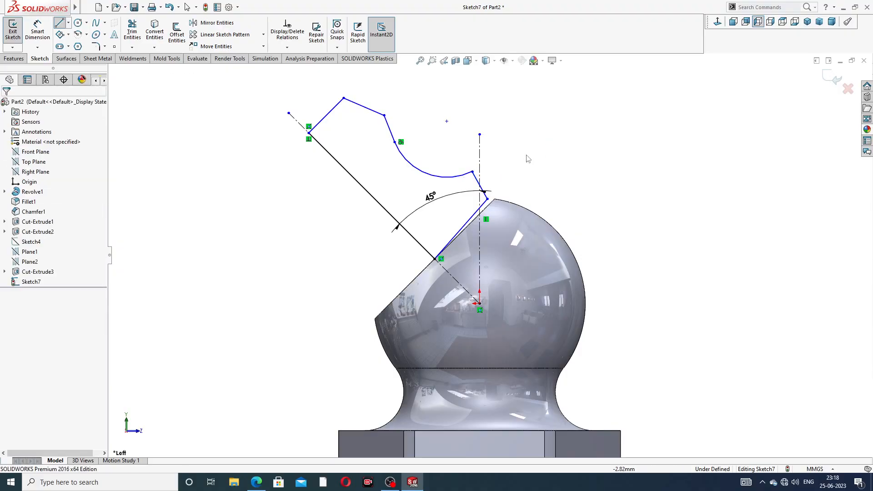
Step: Make the profile's base line collinear with the edge of the ball's flat
scroll(487, 205, down, 5)
click(481, 211)
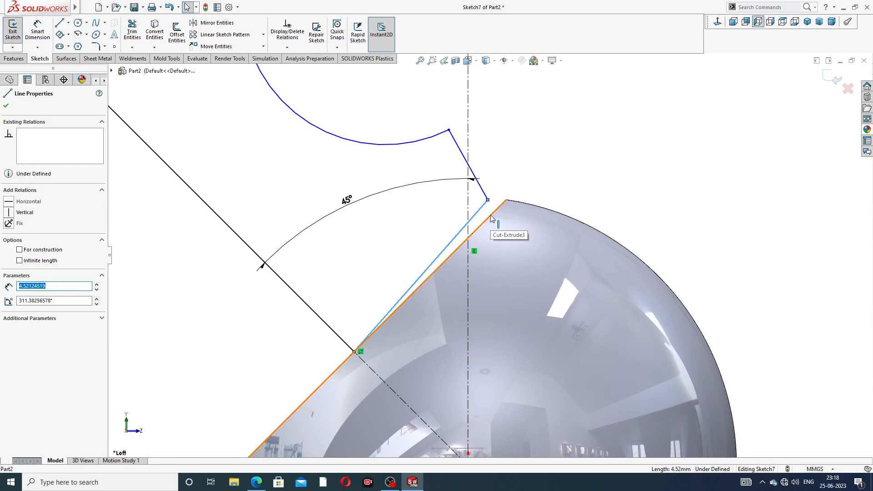
ctrl+click(490, 217)
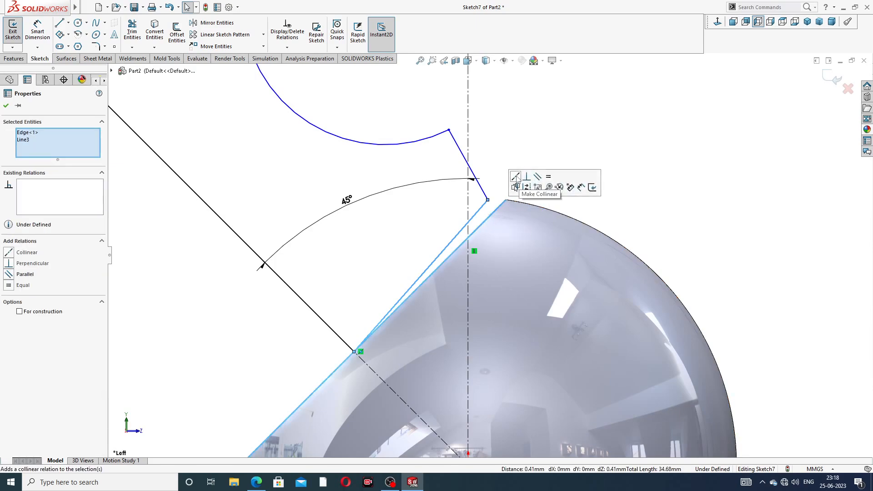
click(516, 177)
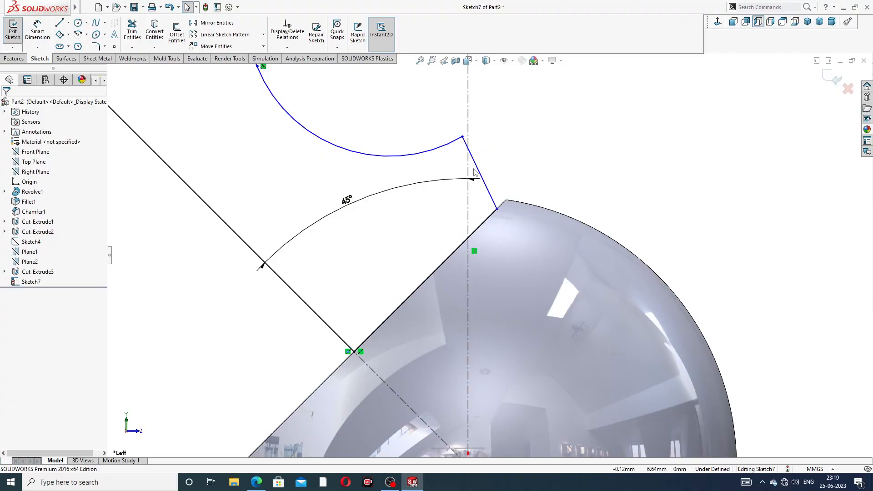
Step: Dimension the profile line along the slanted centreline as 11 mm
scroll(489, 255, up, 5)
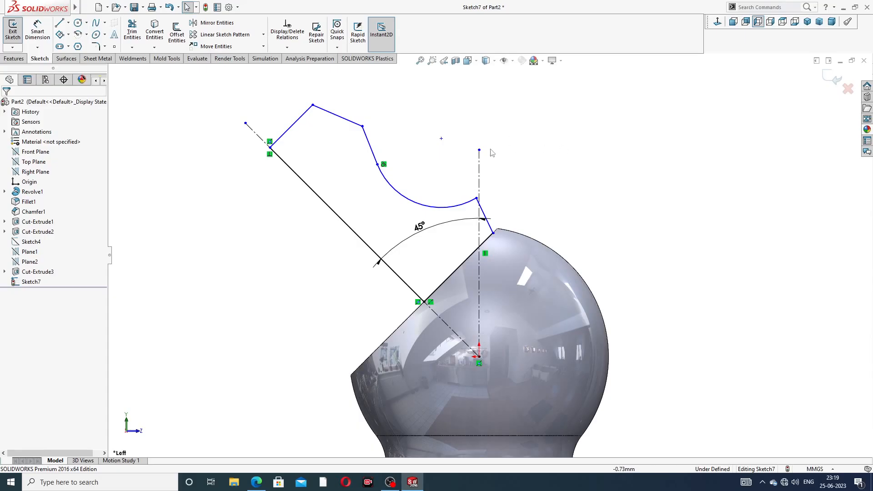
click(37, 31)
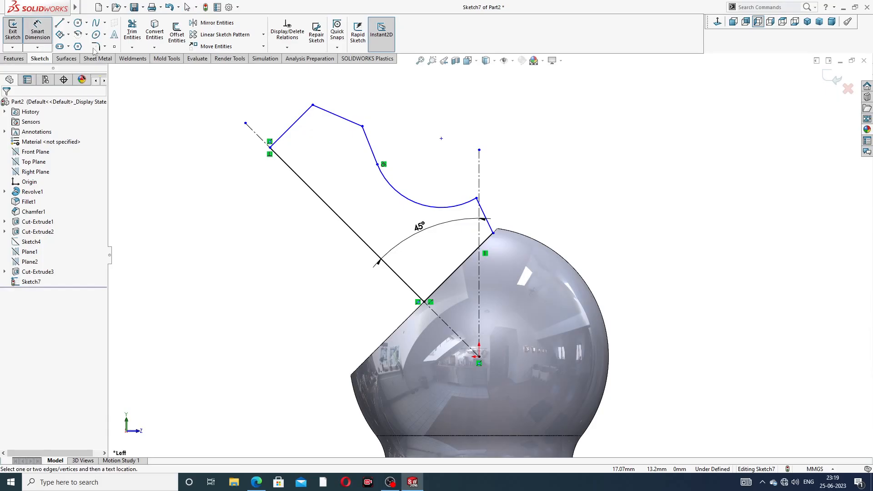
click(343, 220)
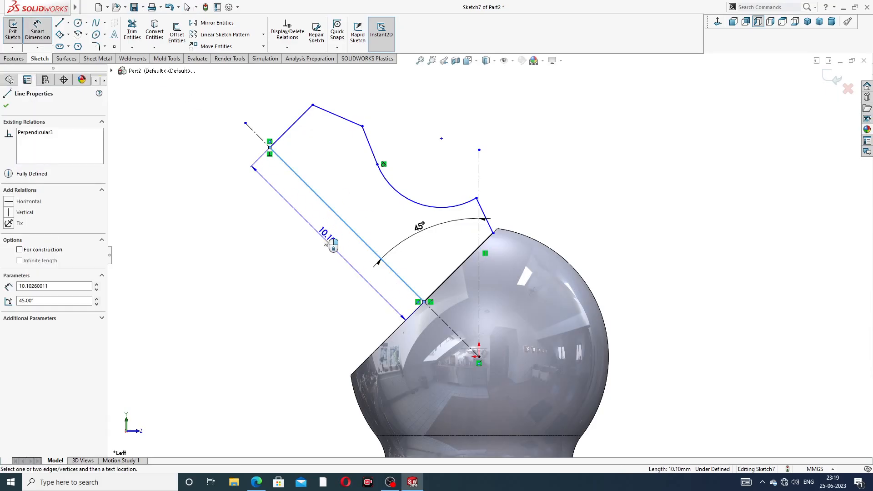
click(326, 243)
text(11)
key(Return)
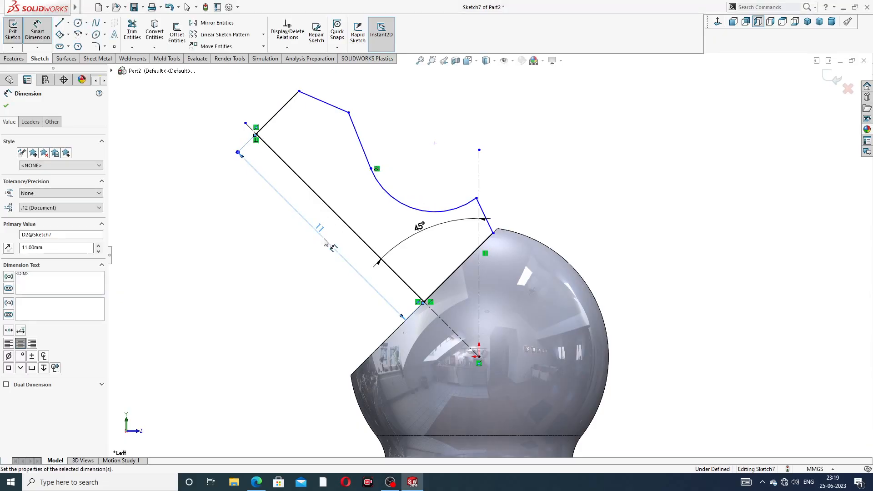
click(398, 145)
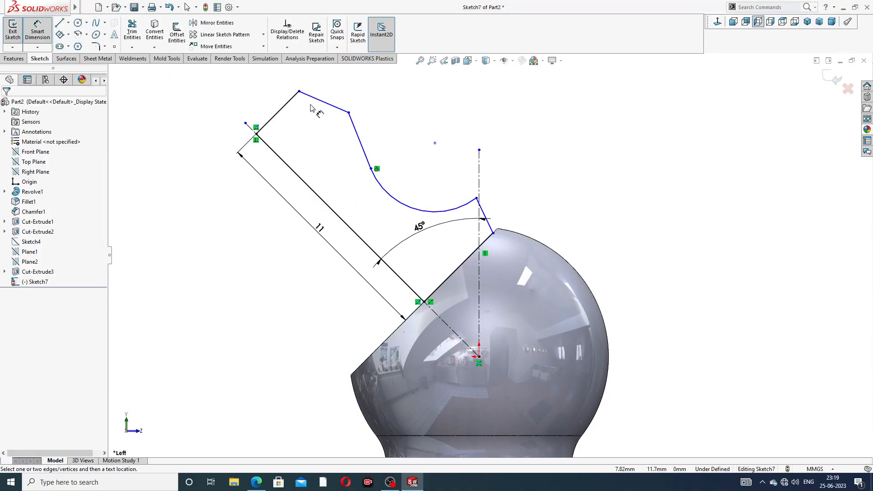
Step: Dimension the perpendicular line at the profile's outer end as 4 mm
click(281, 108)
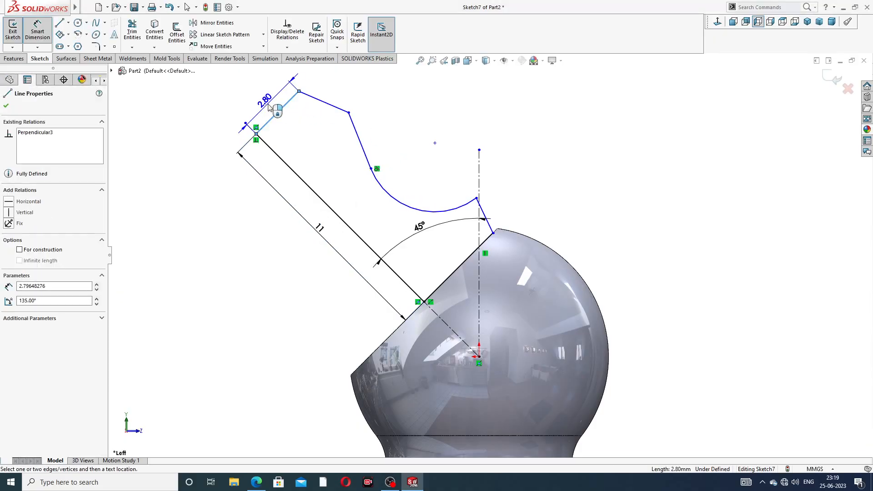
click(269, 108)
key(Return)
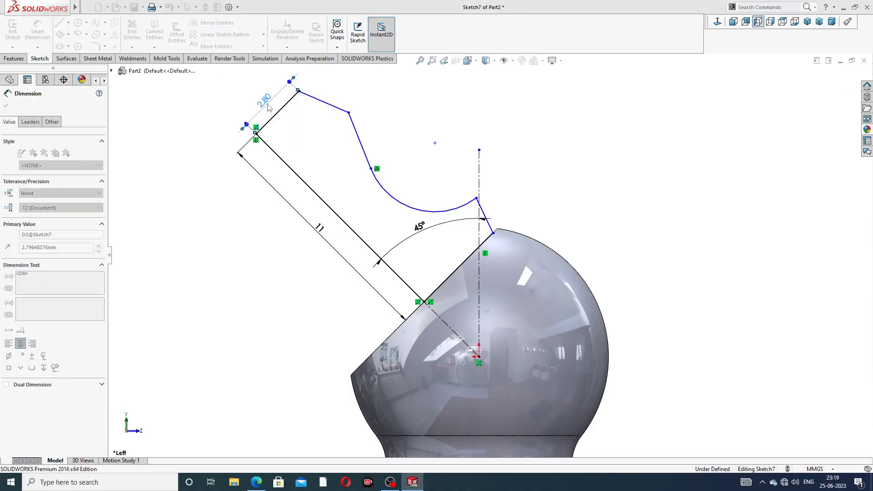
click(422, 94)
scroll(419, 97, up, 2)
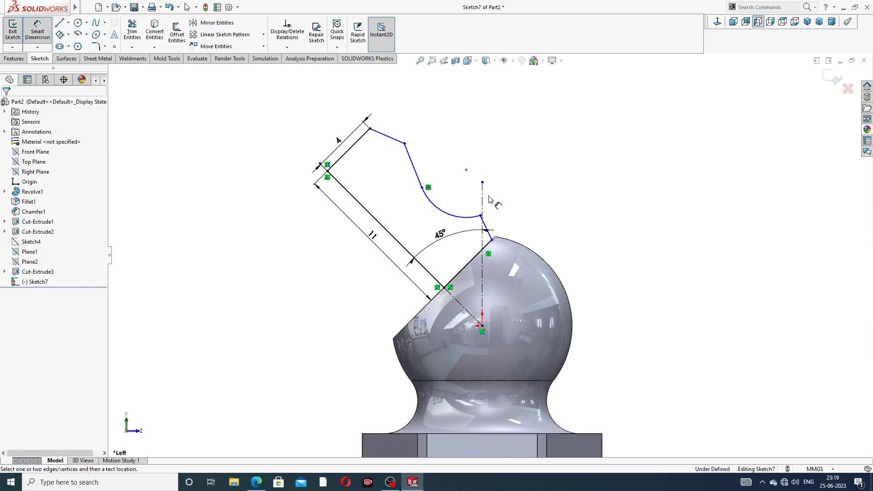
scroll(491, 199, down, 2)
right_click(525, 199)
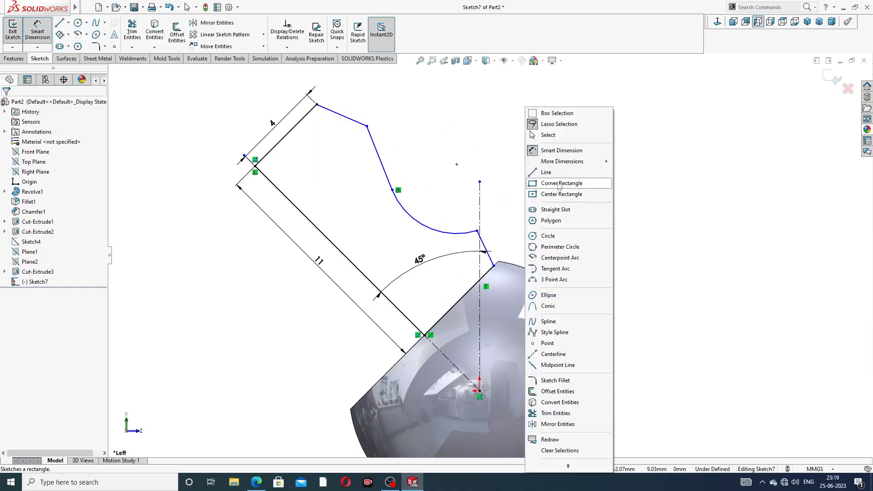
Step: Make the short line beside the ball's flat parallel to the profile's long slanted line
click(555, 135)
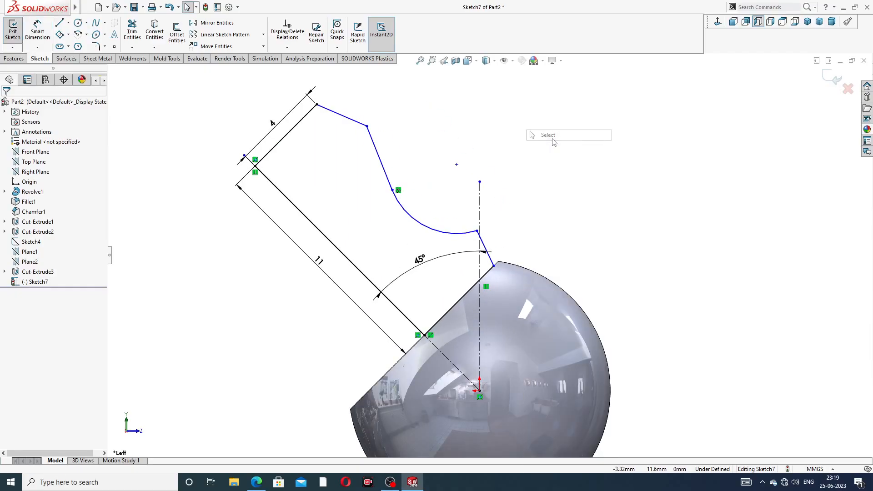
click(485, 246)
ctrl+click(404, 314)
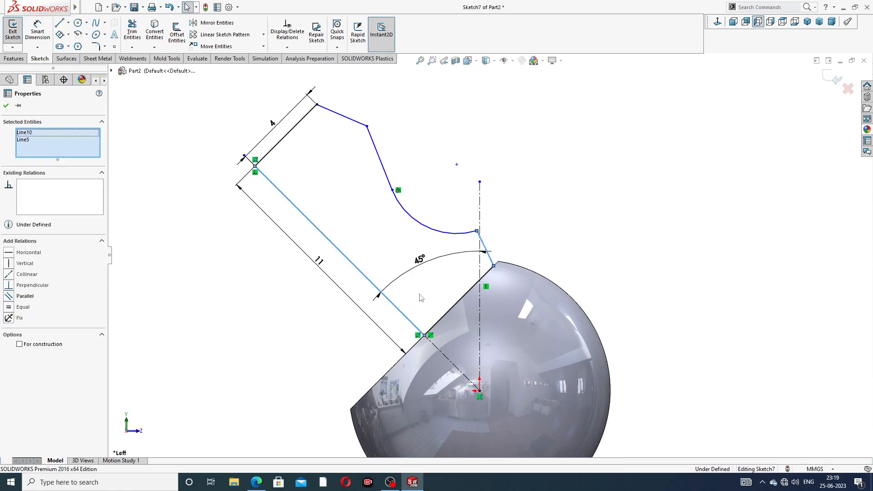
click(470, 274)
click(531, 180)
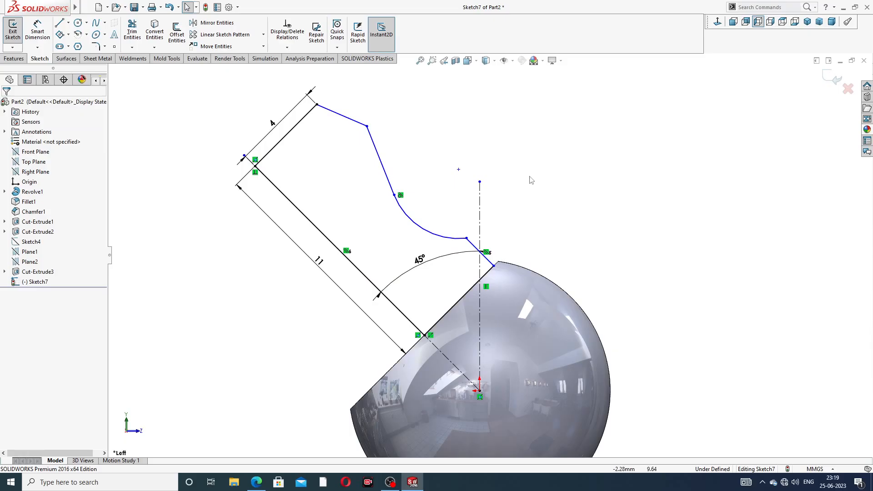
Step: Set the length of the perpendicular line at the profile's outer end to 3 mm
click(37, 32)
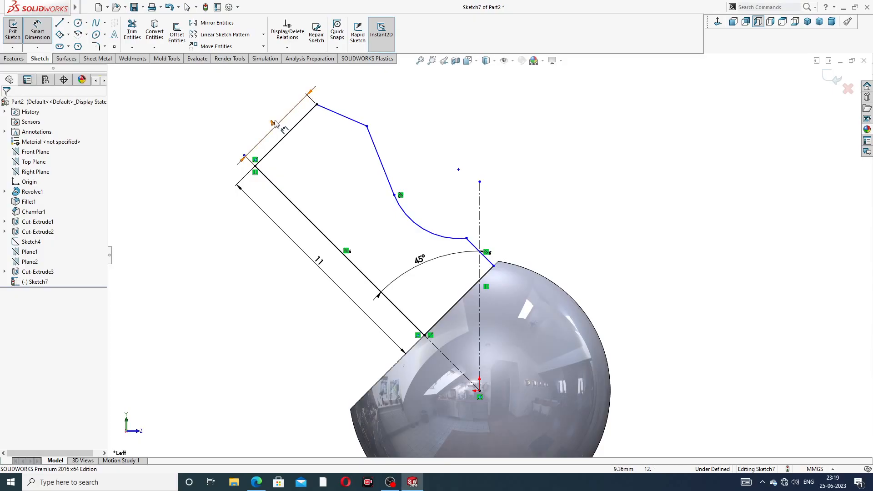
click(301, 97)
text(3)
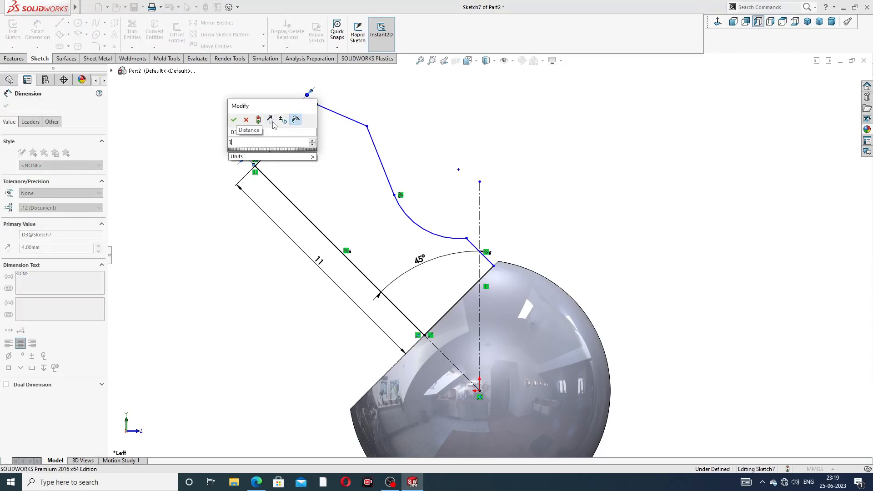
key(Return)
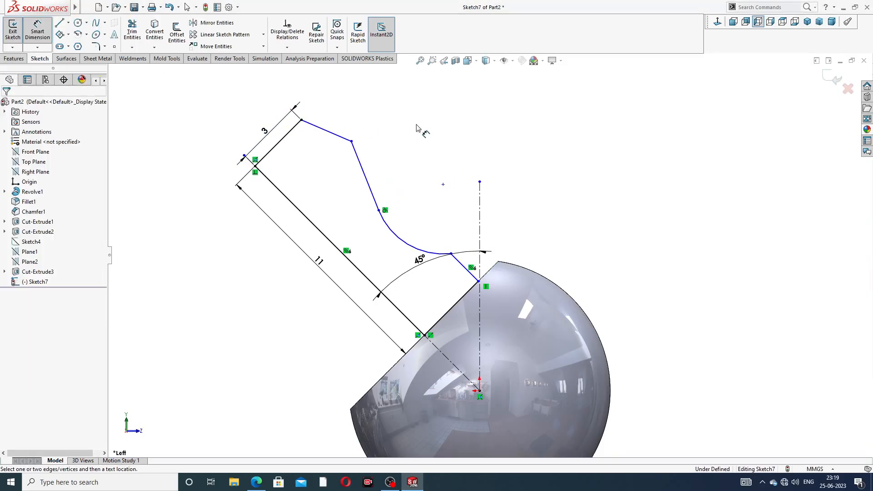
Step: Dimension the distance from the profile's protruding outer corner to the long slanted line as 4 mm
click(351, 141)
click(287, 199)
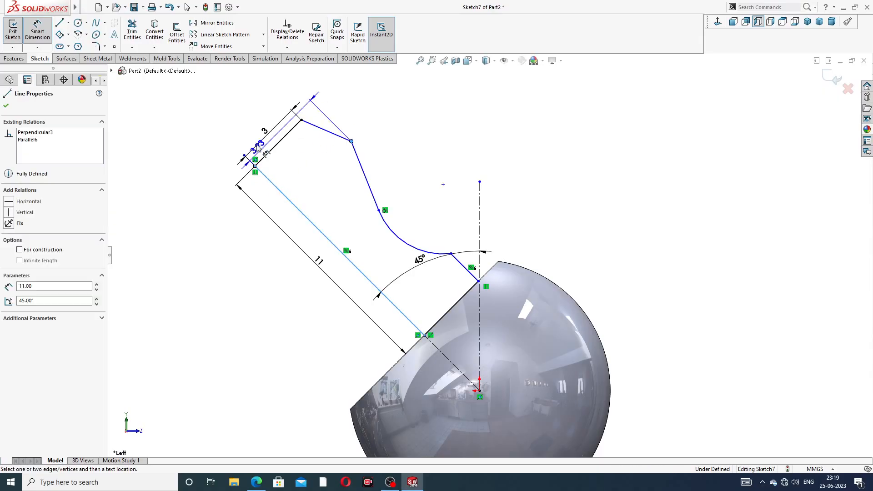
click(252, 122)
text(4)
key(Return)
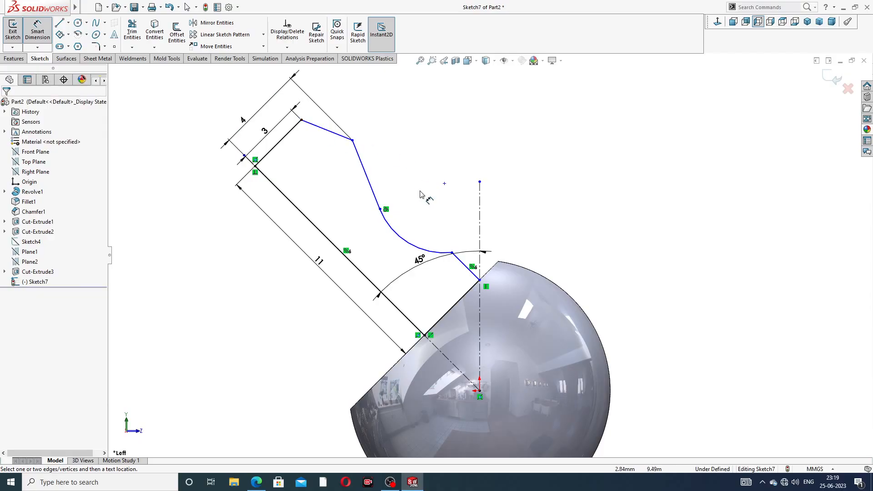
Step: Dimension the short parallel line beside the ball's flat as 3 mm
click(466, 266)
click(496, 242)
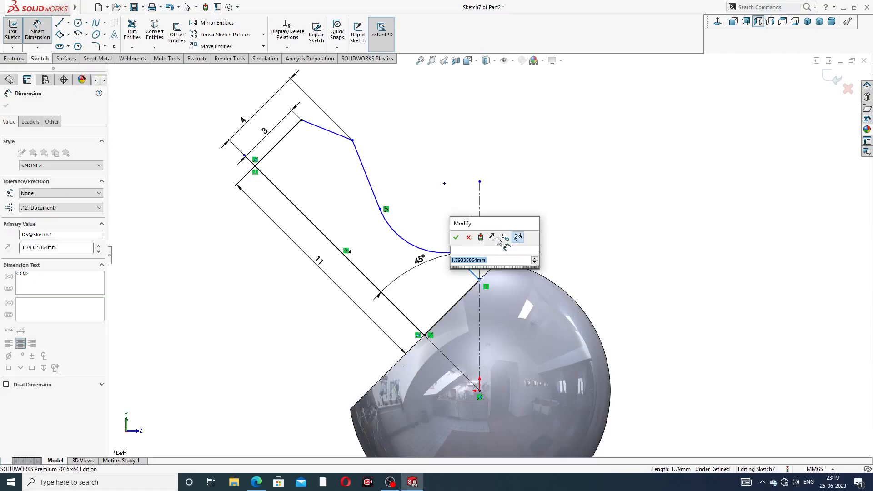
text(3)
key(Return)
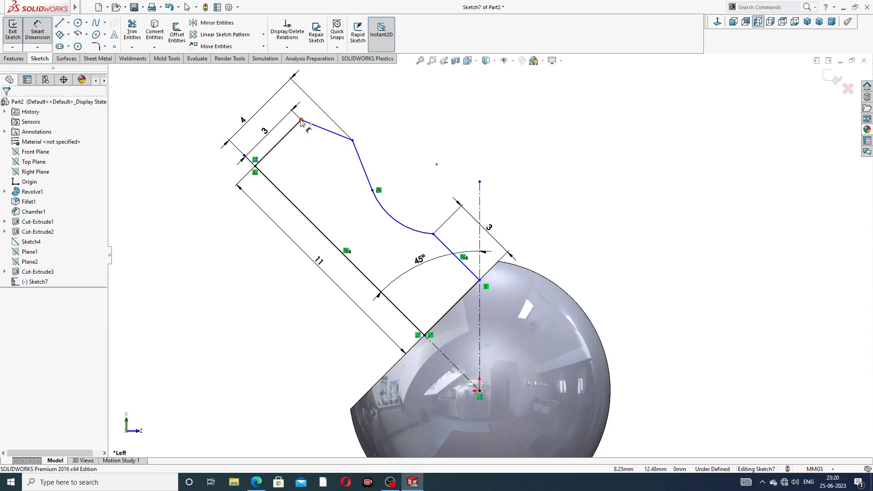
Step: Dimension the tapered line at the profile's outer end as 3 mm and move the 4 mm dimension farther out
click(351, 139)
click(301, 120)
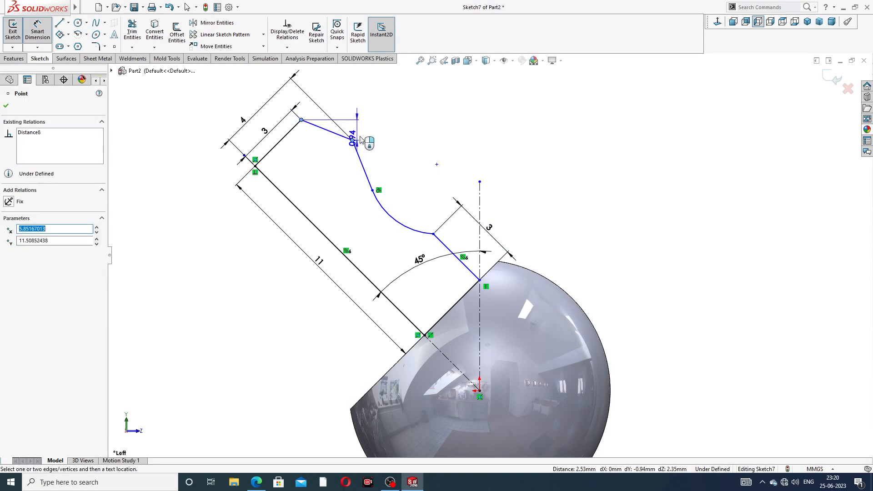
click(358, 107)
text(3)
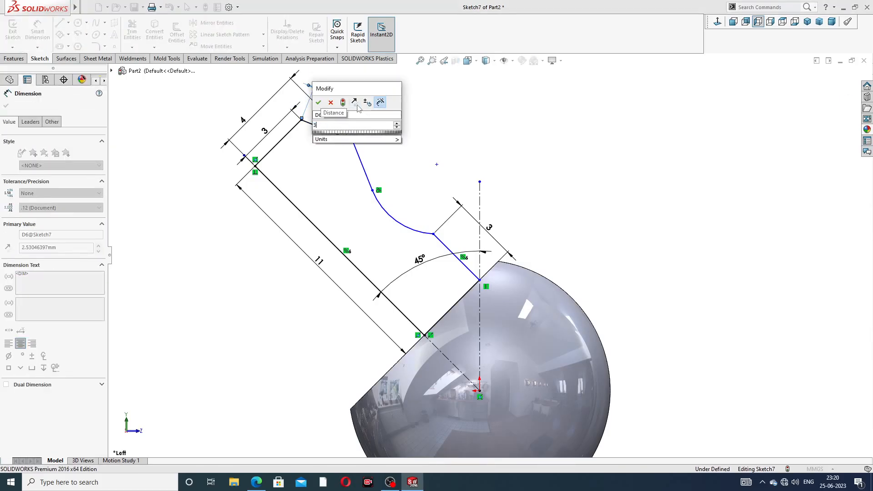
key(Return)
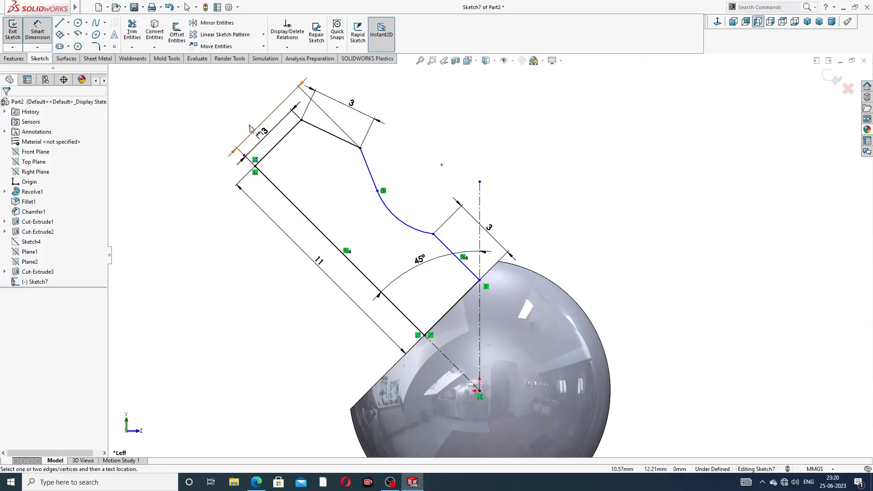
drag(251, 129, 242, 117)
Step: Dimension the radius of the profile's tangent arc as 2 mm
scroll(475, 128, up, 1)
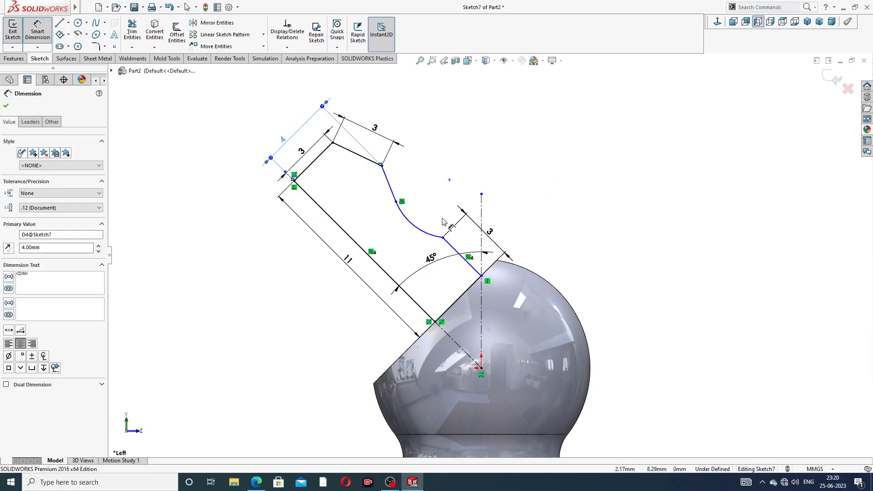
click(421, 230)
click(414, 226)
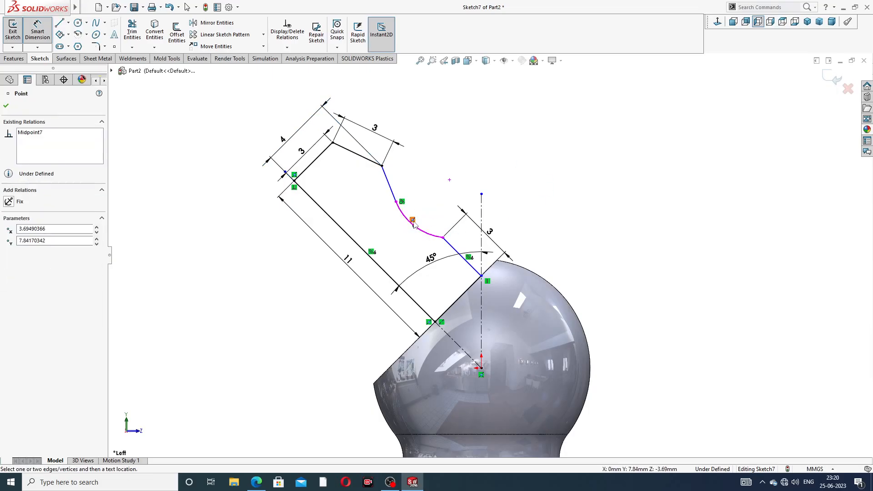
key(Escape)
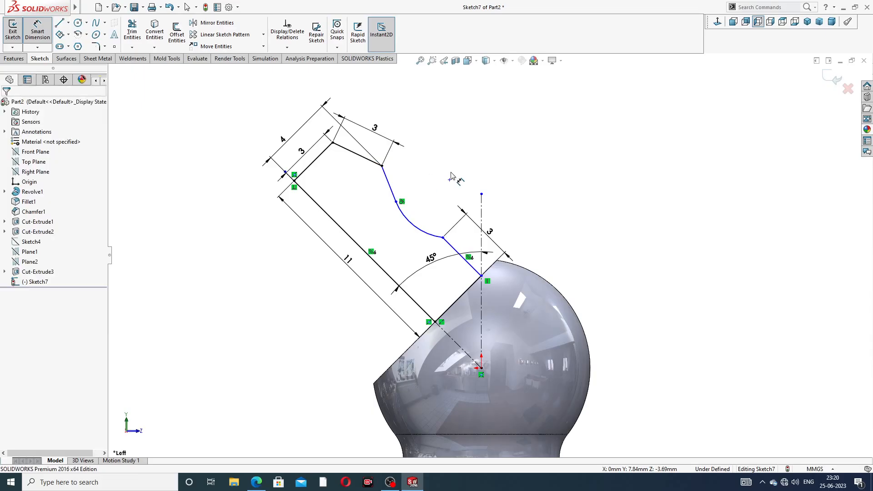
click(425, 233)
click(403, 240)
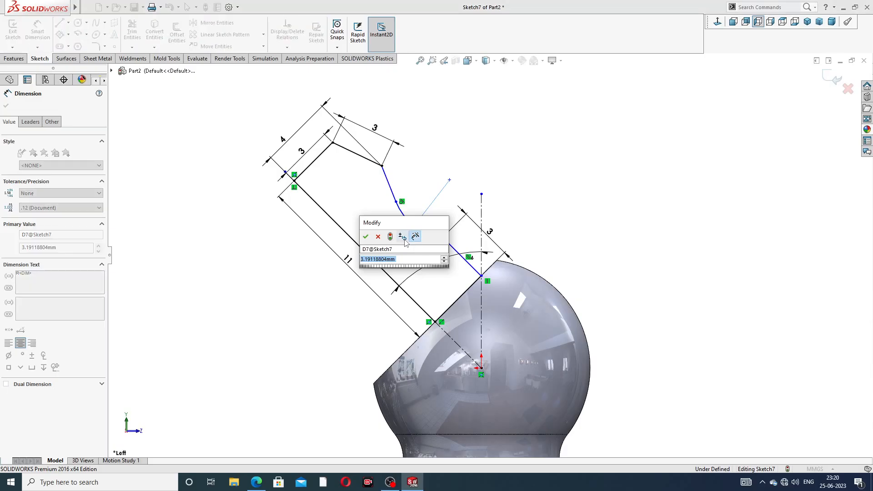
text(2)
key(Return)
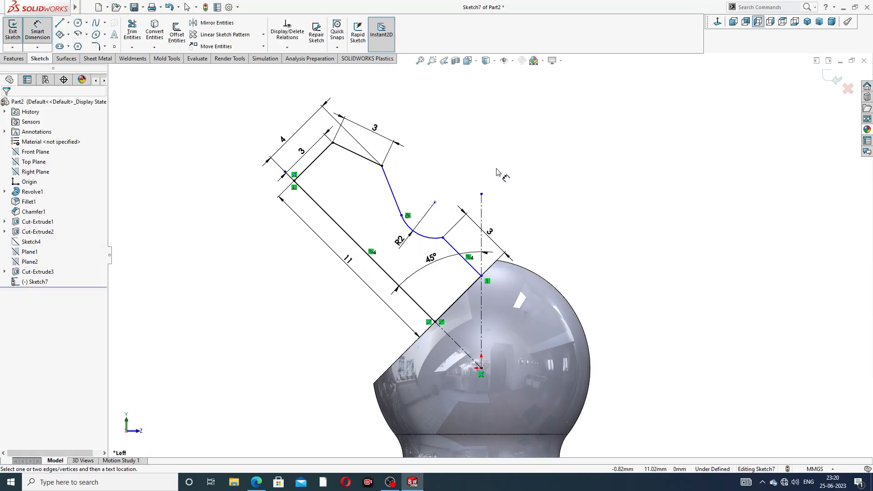
Step: Dimension the distance from the arc's centre to the long slanted line as 5 mm
click(435, 202)
click(373, 260)
click(360, 211)
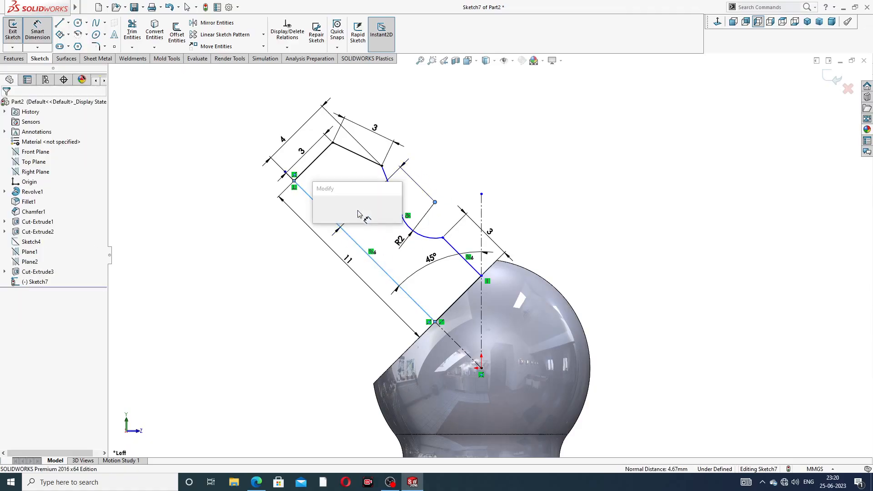
text(5)
key(Return)
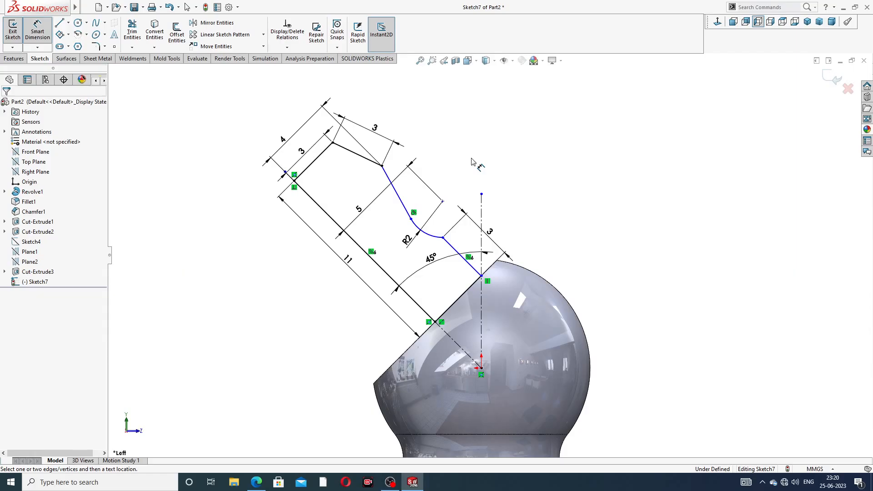
click(435, 255)
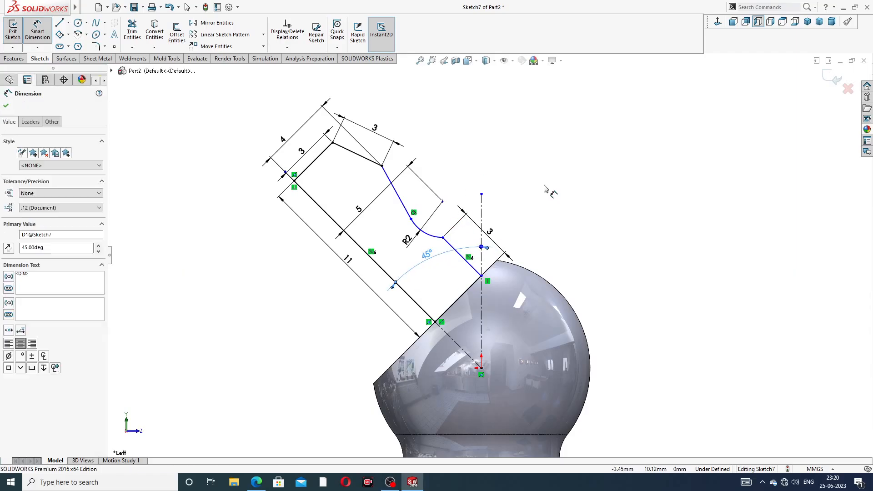
click(545, 188)
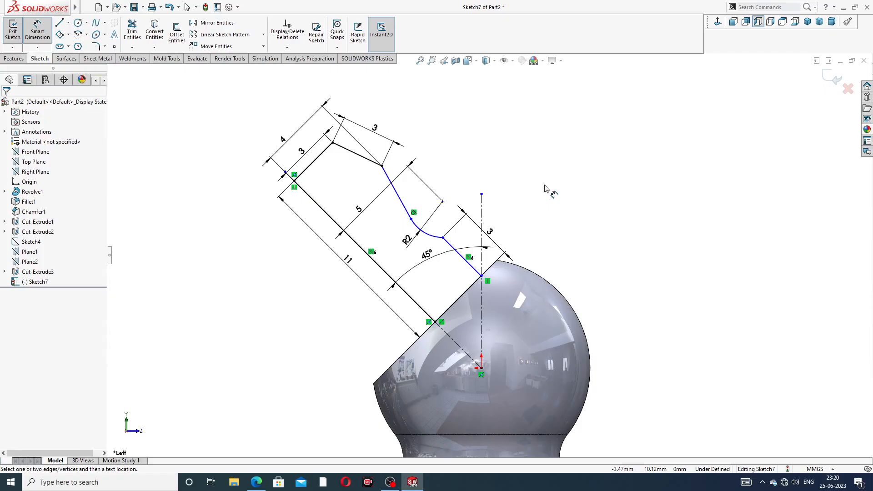
Step: Dimension the profile's base line on the ball's flat as 5 mm and move that dimension away from the line
click(464, 298)
click(470, 312)
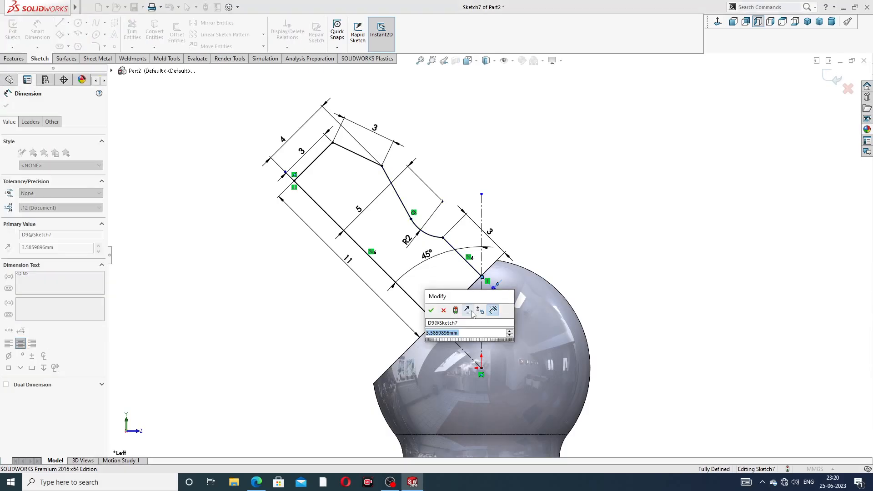
text(5)
key(Return)
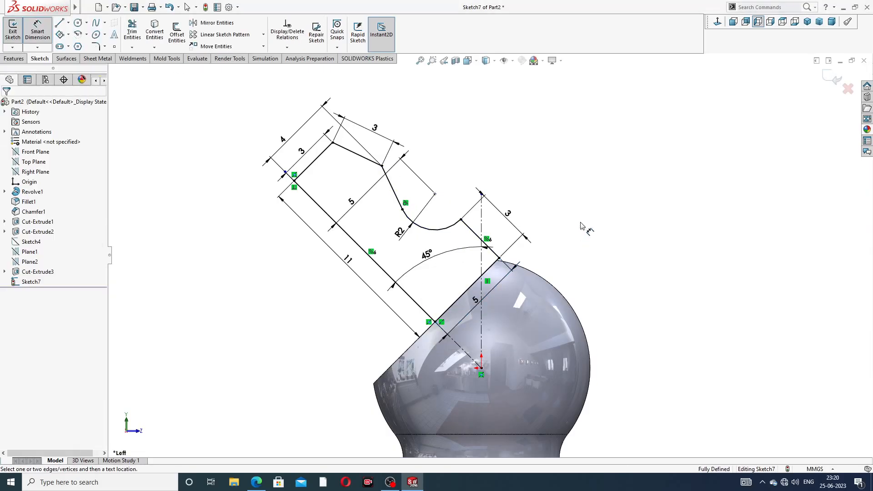
drag(476, 301, 491, 302)
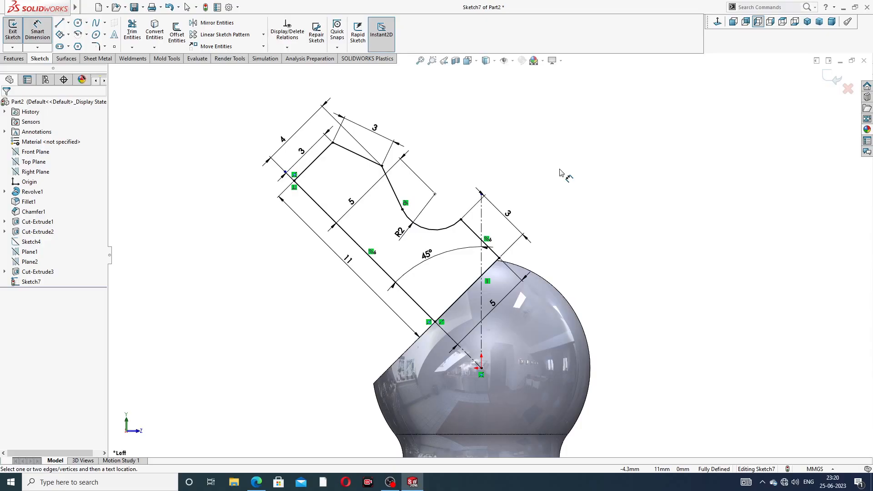
right_click(561, 161)
click(579, 136)
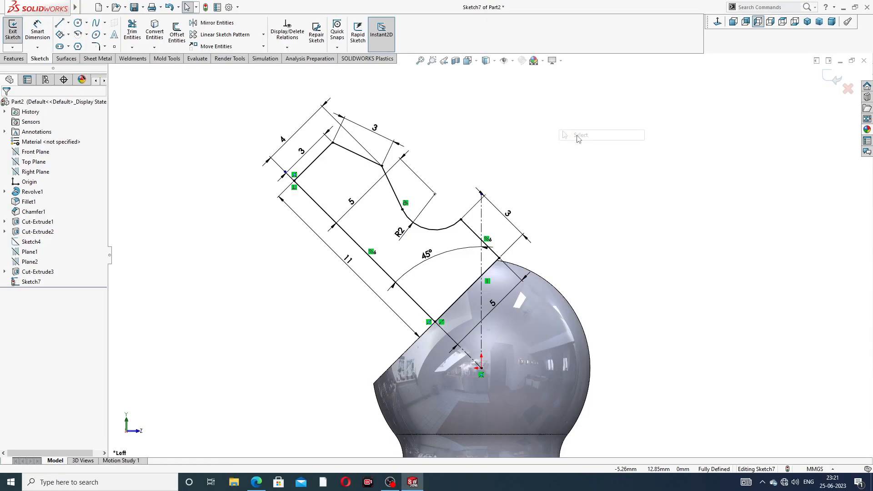
Step: Switch to Microsoft Edge to check the angled head's dimensions on the grease nipple drawing
click(257, 482)
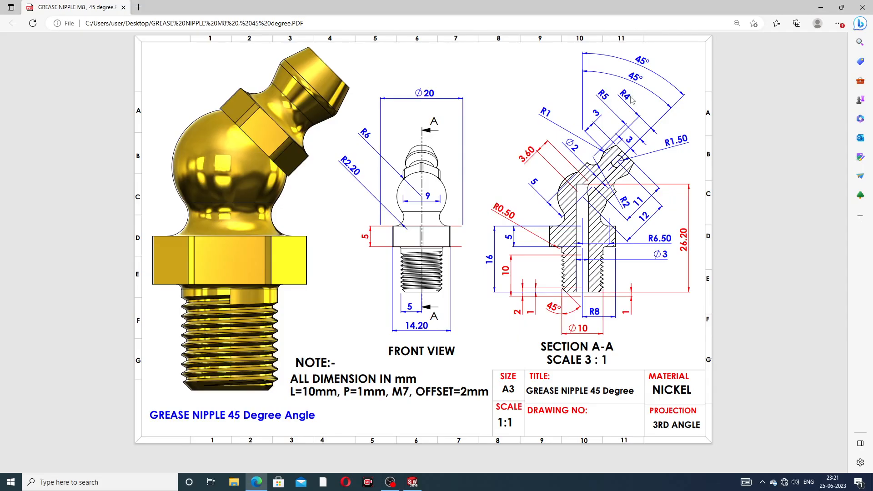
Step: Switch back to SOLIDWORKS and revolve the head profile 360 degrees about its long slanted line, merged with the body
click(256, 482)
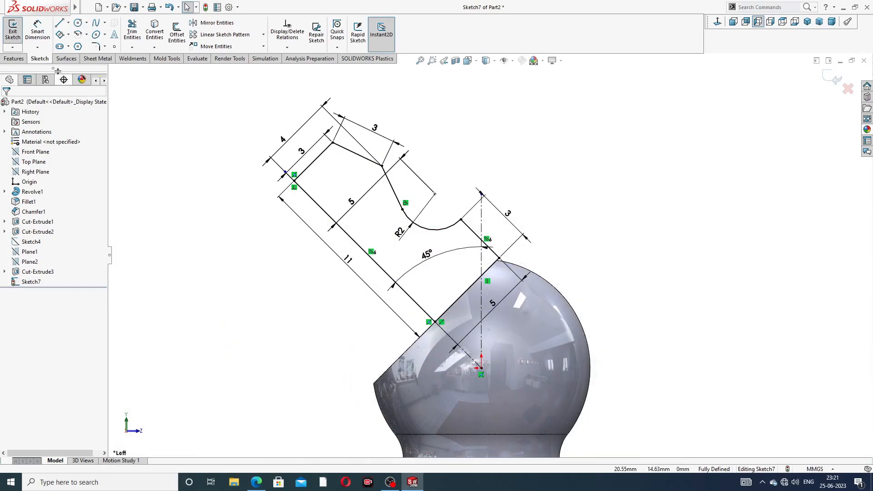
click(13, 58)
click(43, 37)
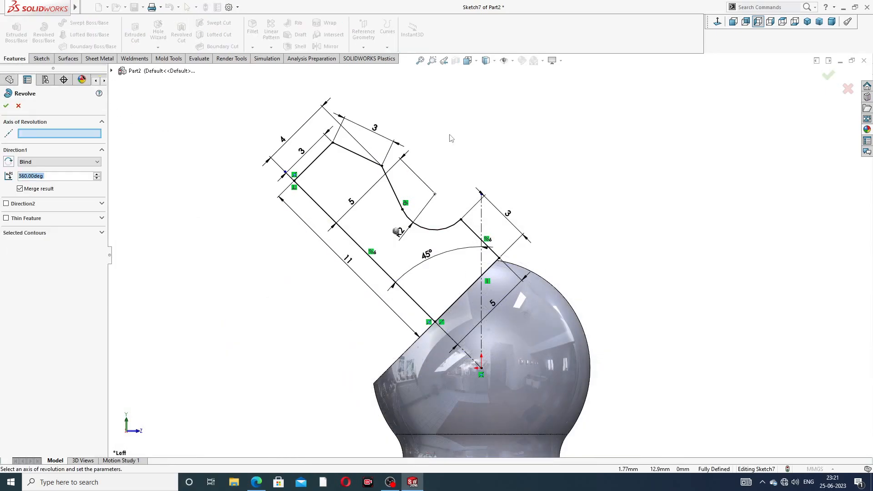
click(383, 270)
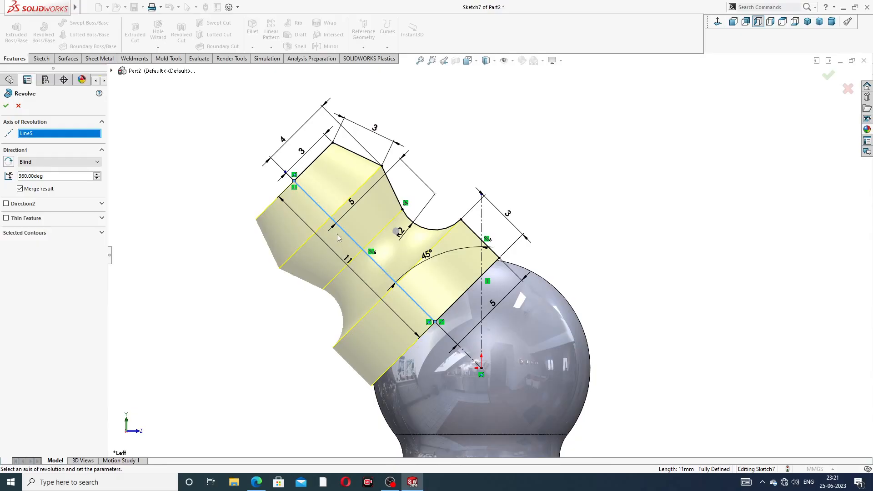
click(6, 106)
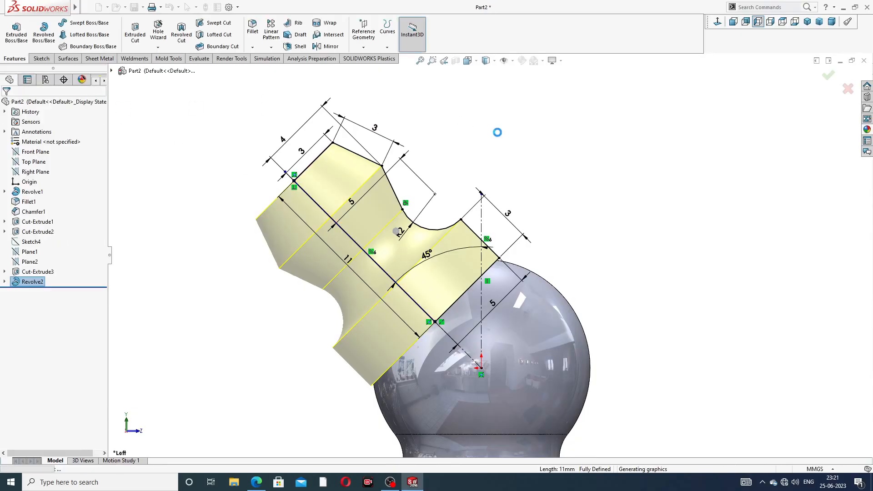
Step: On the narrow exposed underside face of the revolved head, sketch a six-sided polygon centred on the origin, about 10.9 mm across flats
mouse_move(497, 136)
middle_down()
mouse_move(523, 175)
mouse_move(594, 185)
mouse_move(572, 199)
middle_up()
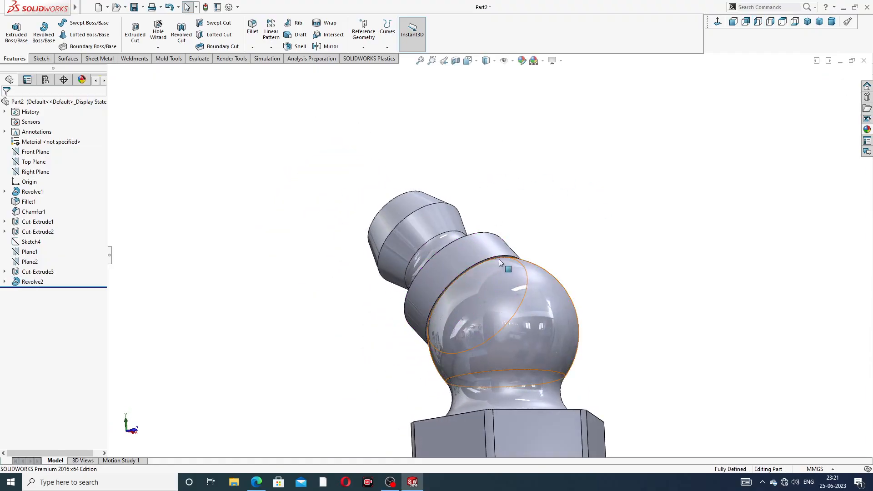
scroll(498, 258, down, 5)
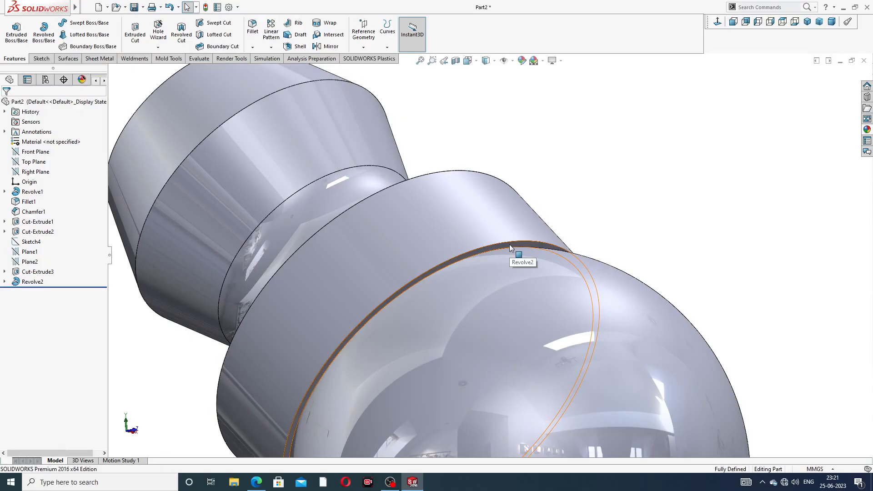
click(510, 244)
click(545, 217)
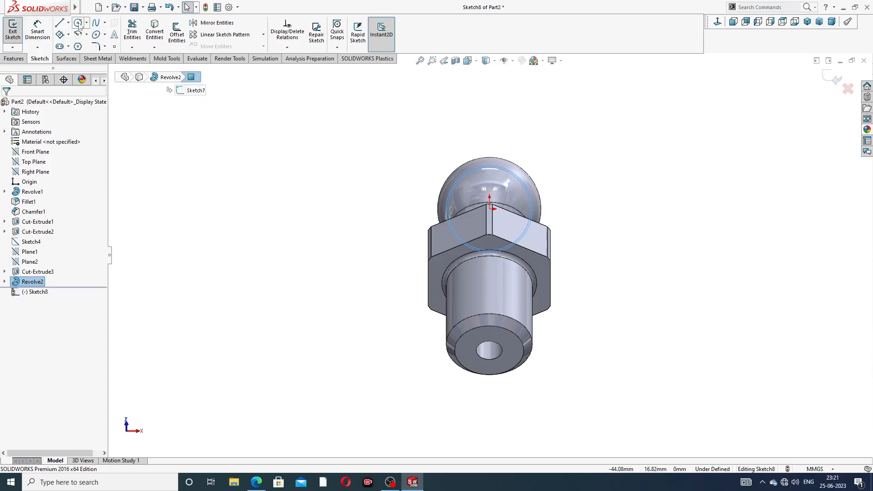
click(78, 46)
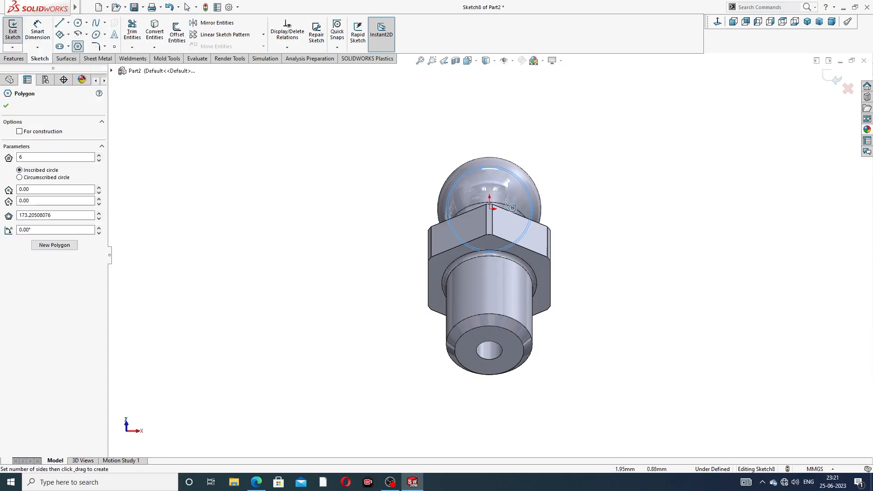
scroll(500, 205, down, 3)
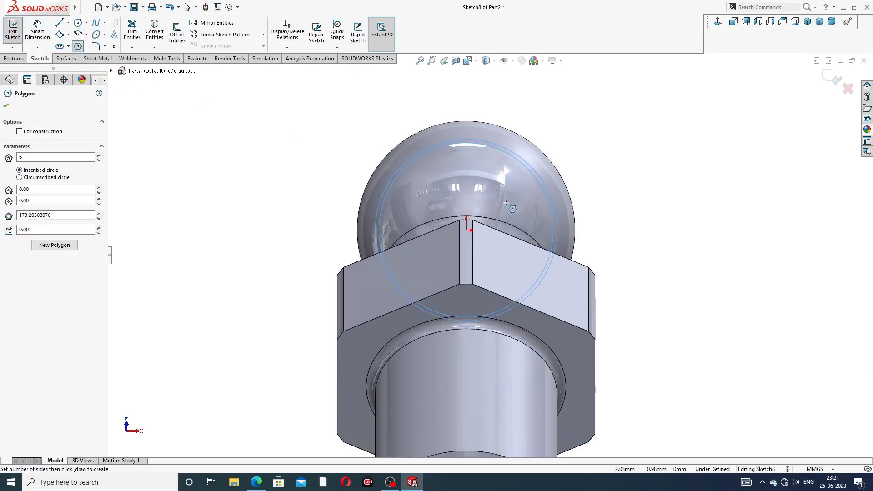
click(467, 230)
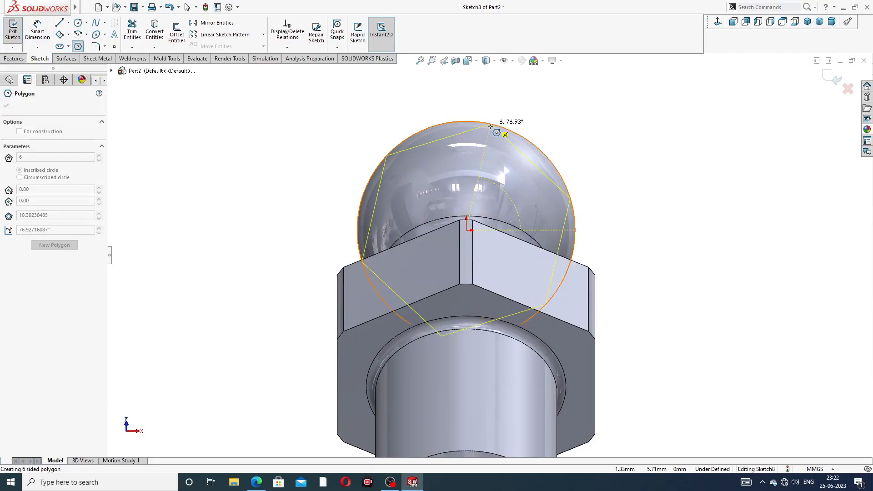
click(493, 119)
right_click(535, 112)
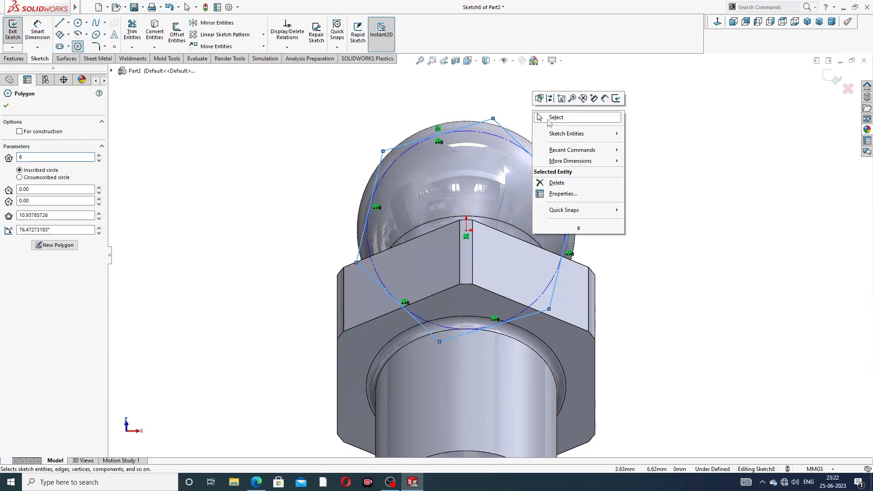
click(549, 120)
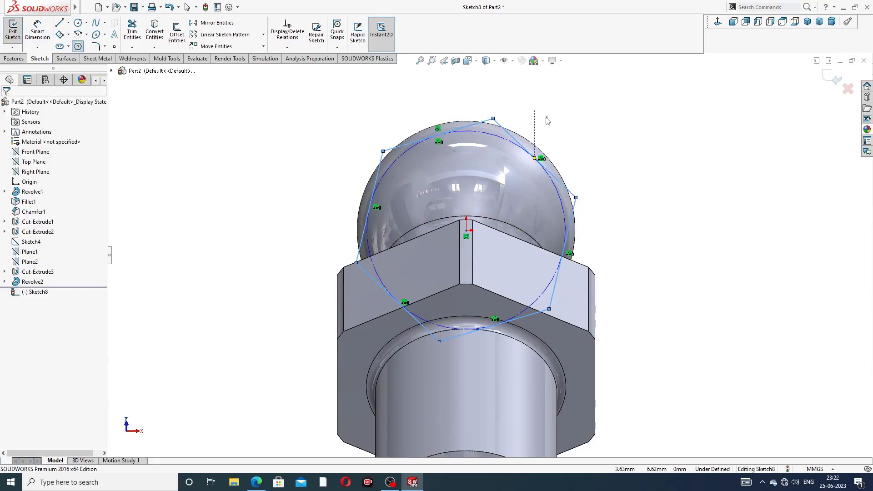
Step: Make one side of the hexagon vertical
click(38, 30)
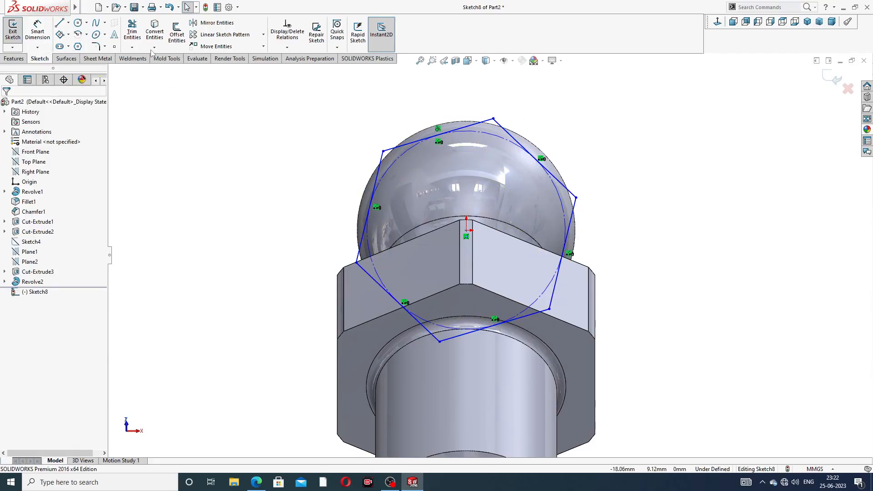
click(381, 160)
click(419, 120)
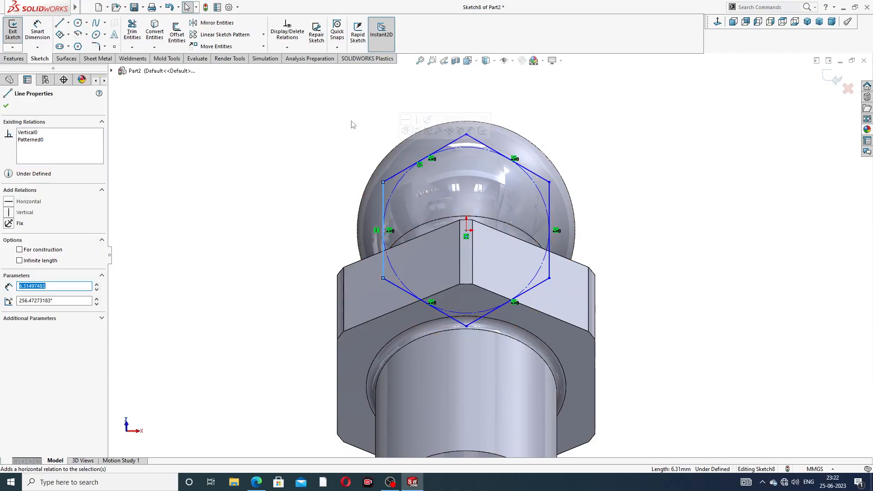
click(334, 120)
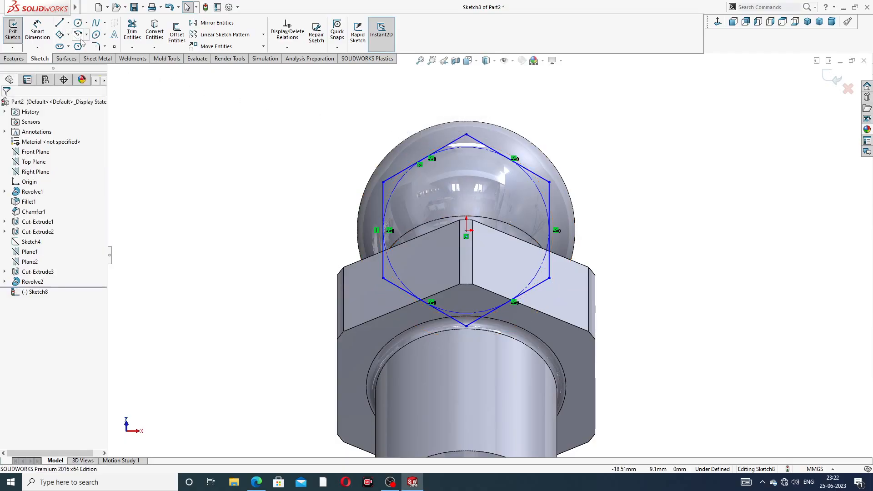
Step: Sketch a circle around the hexagon, centred on the origin, with a radius of about 6.9 mm
click(78, 23)
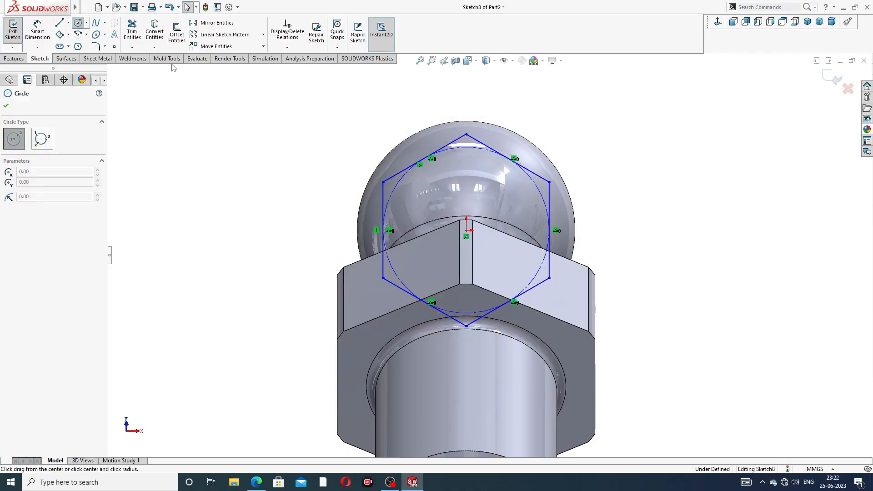
click(467, 230)
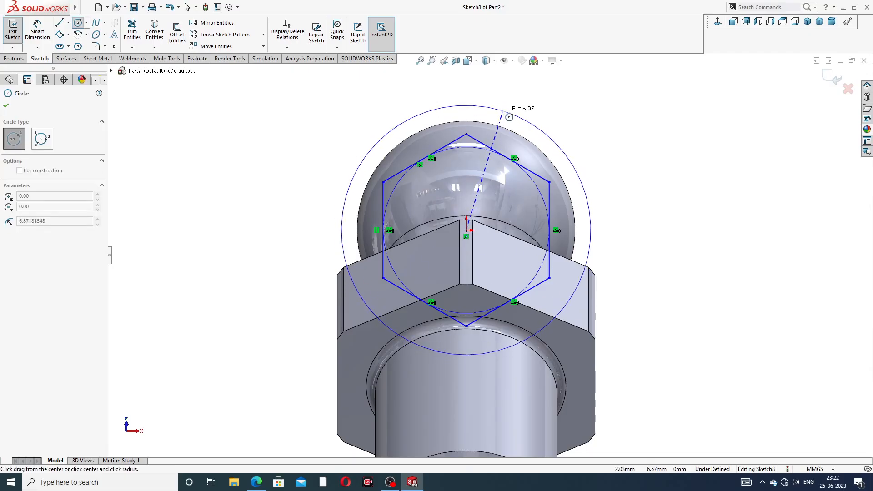
click(525, 117)
right_click(548, 120)
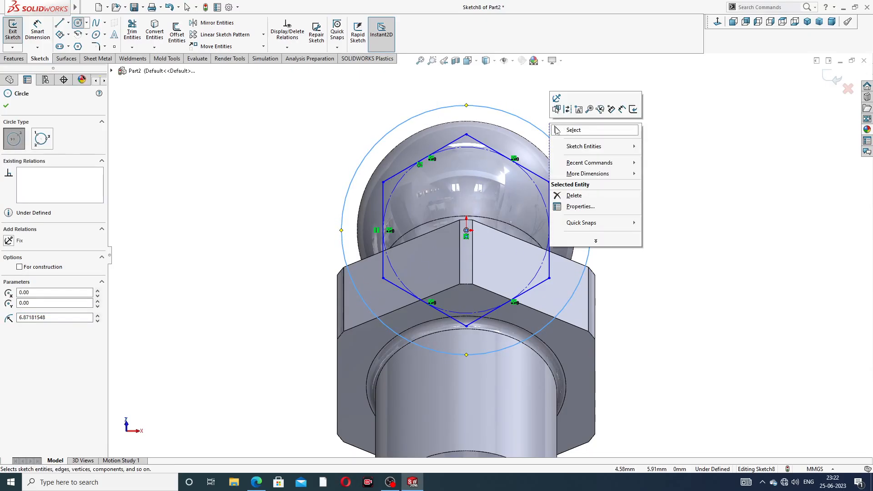
click(564, 129)
Step: Dimension the width between the hexagon's two vertical sides as 9 mm
click(37, 31)
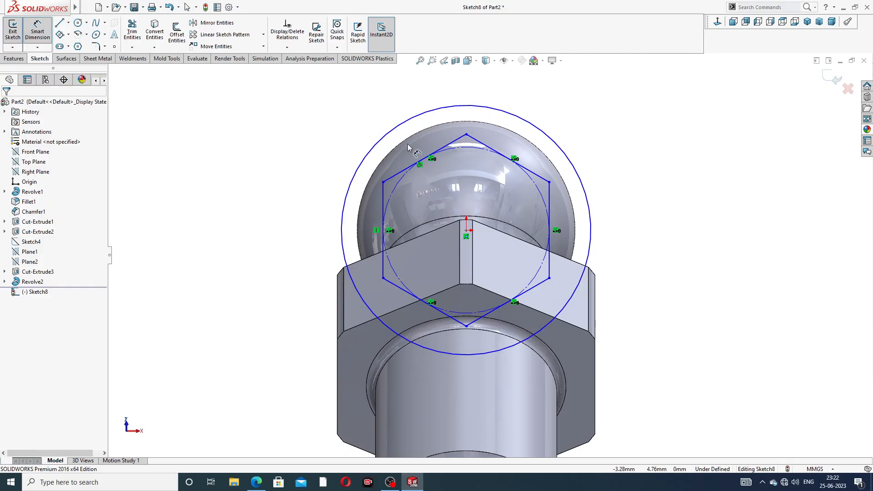
click(383, 183)
click(549, 183)
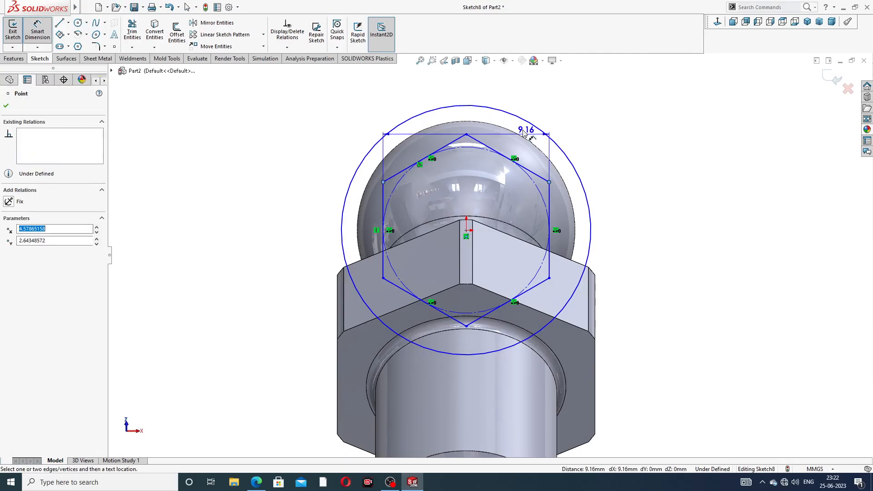
click(451, 96)
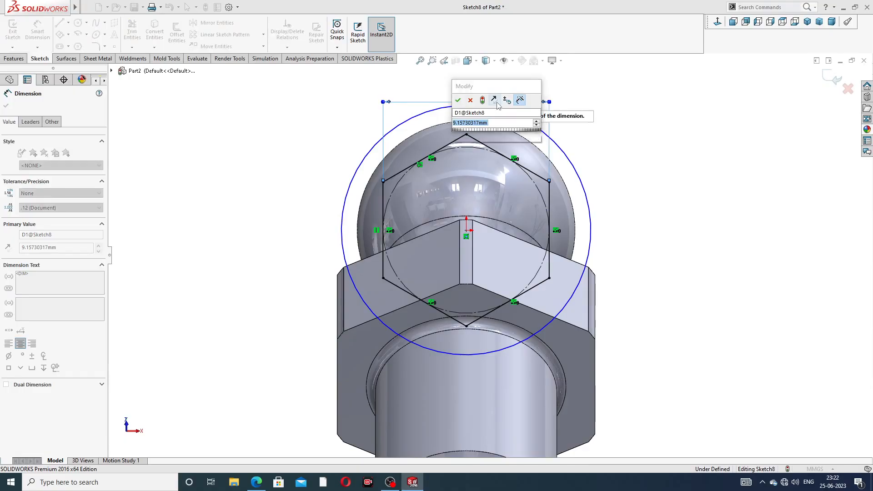
text(9)
key(Return)
Step: Dimension the diameter of the circle around the hexagon as 11 mm
click(547, 152)
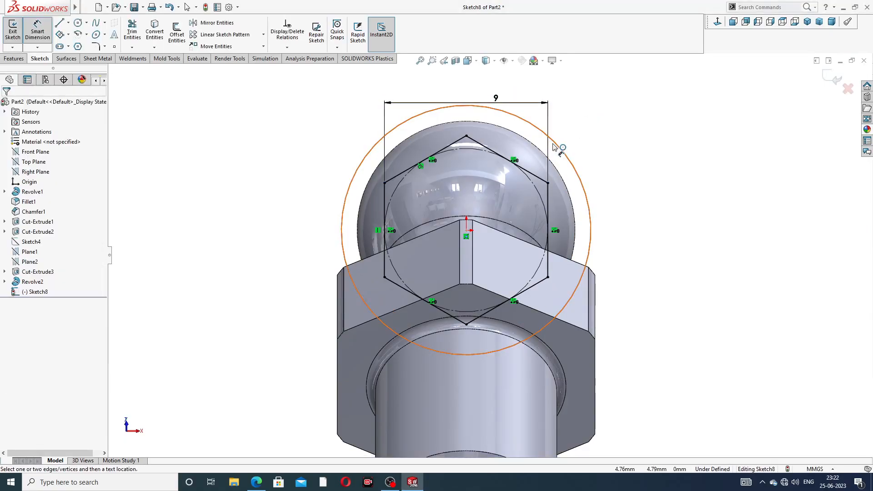
click(579, 119)
text(11)
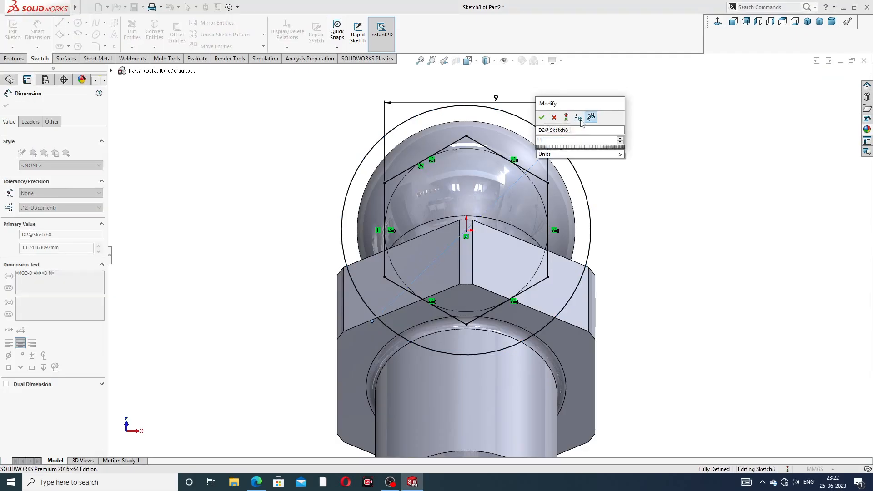
key(Return)
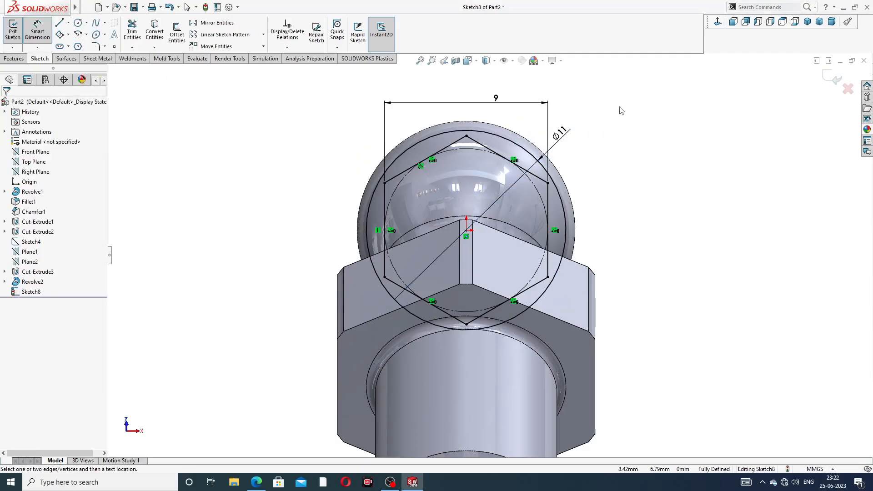
right_click(620, 111)
click(637, 135)
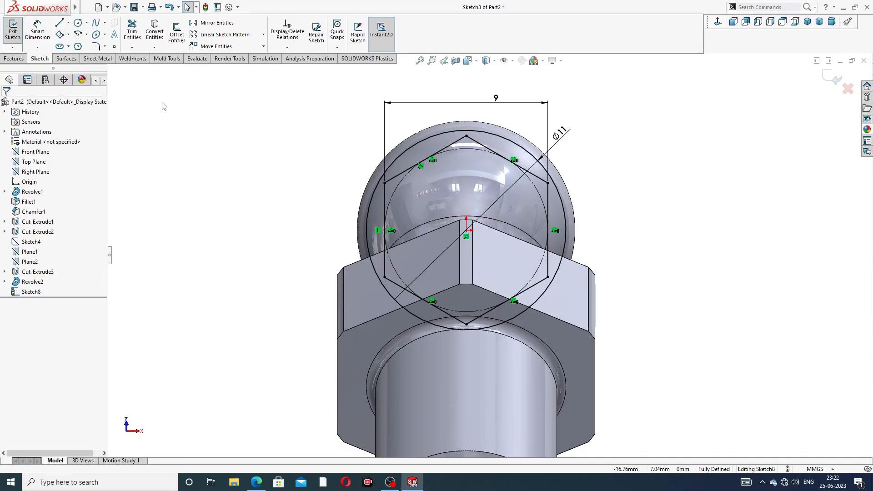
Step: Try 12 mm for the circle's diameter and set it back to 11 mm
double_click(555, 133)
text(12)
key(Return)
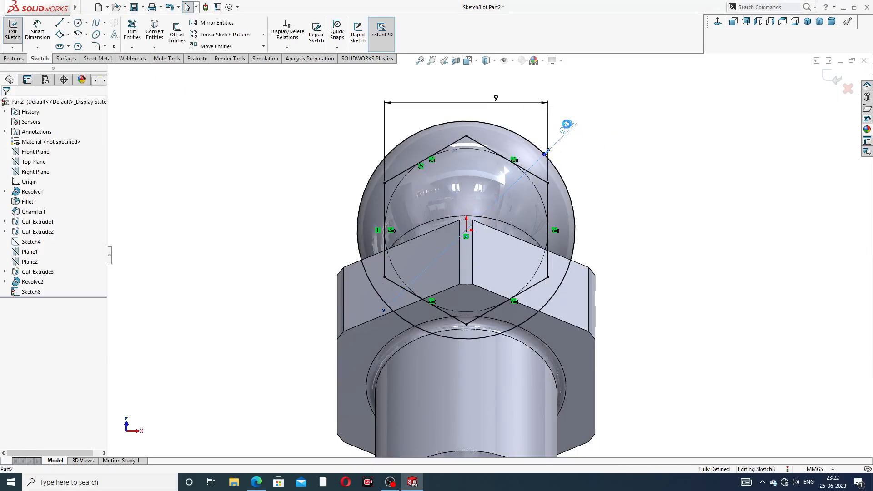
double_click(566, 127)
text(11)
key(Return)
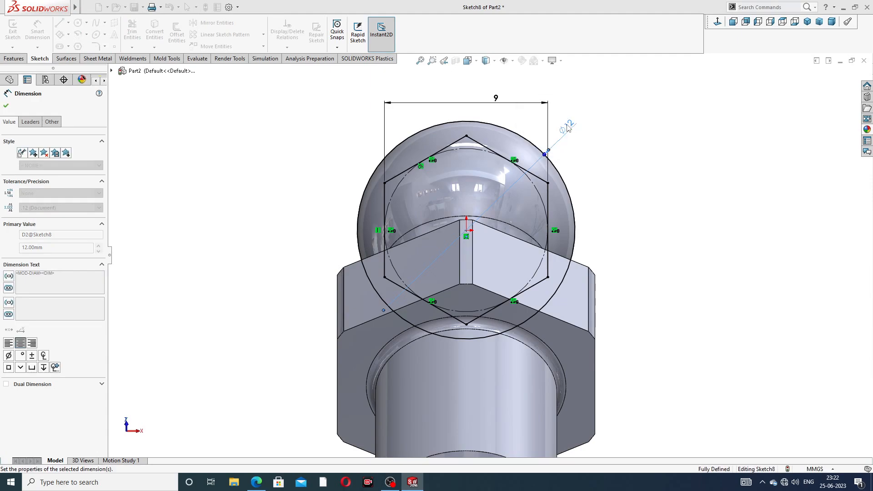
right_click(614, 112)
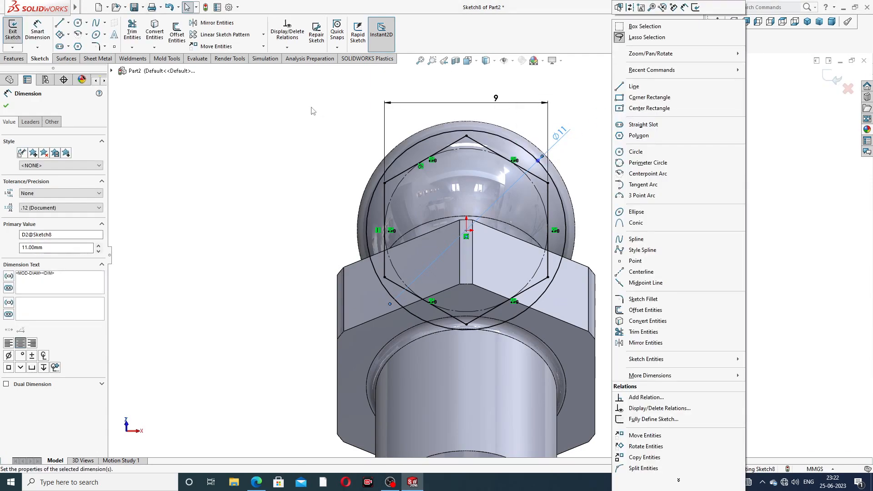
click(244, 117)
Step: Cut away the material between the hexagon and the circle with a 5 mm blind extruded cut along the head
click(14, 59)
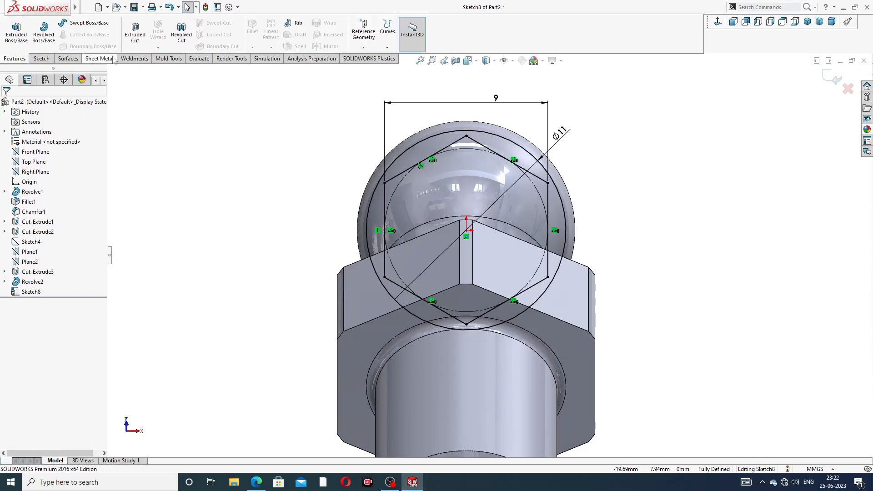
click(136, 36)
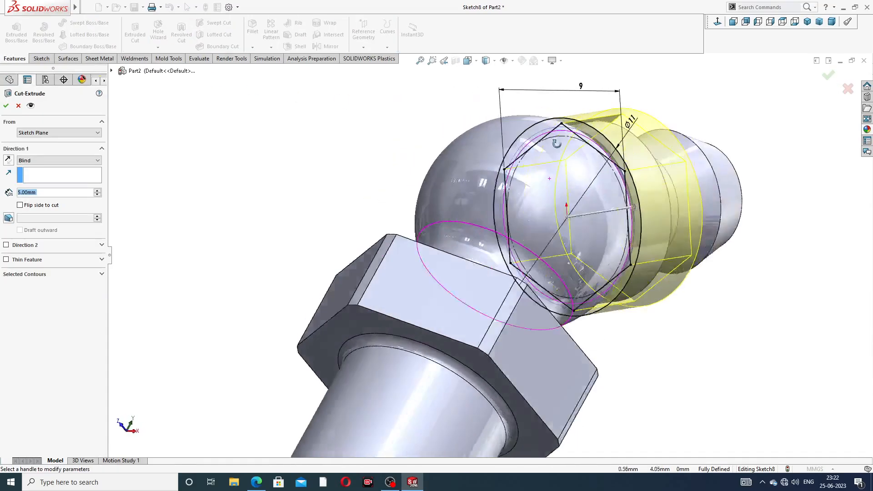
mouse_move(634, 161)
middle_down()
mouse_move(587, 162)
mouse_move(630, 169)
middle_up()
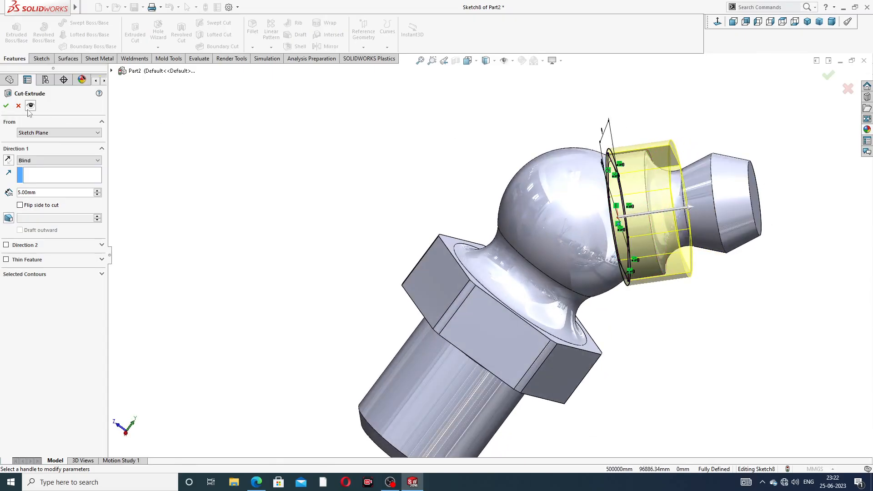
click(6, 106)
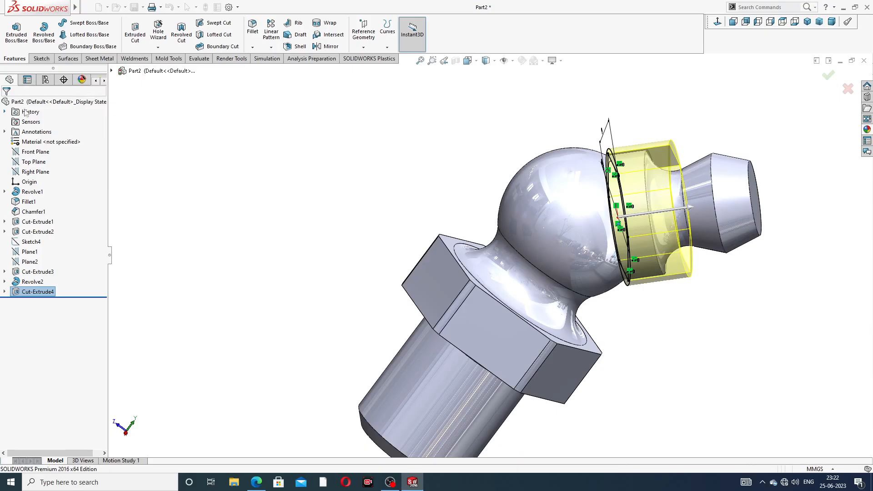
Step: Sketch a circle about 3 mm in diameter on the head's flat end face, centred on the origin
click(646, 104)
mouse_move(656, 106)
middle_down()
mouse_move(631, 105)
mouse_move(679, 132)
mouse_move(700, 177)
mouse_move(657, 157)
mouse_move(695, 123)
middle_up()
scroll(640, 196, down, 5)
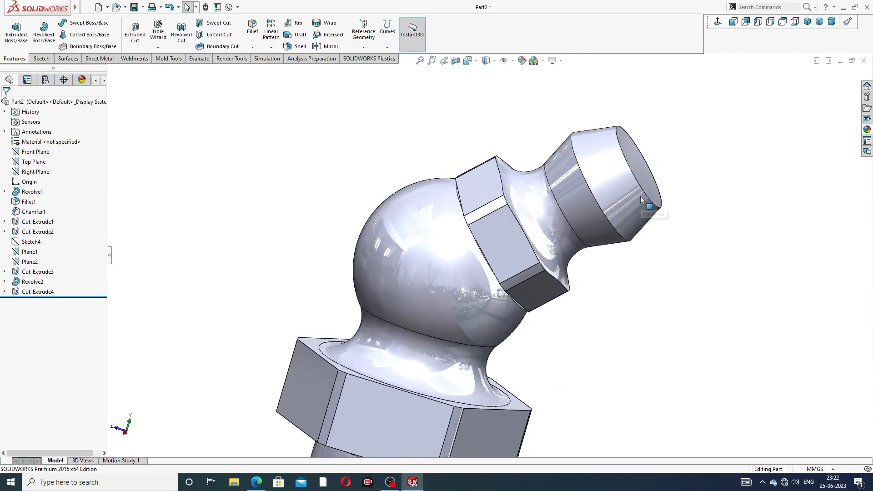
click(645, 168)
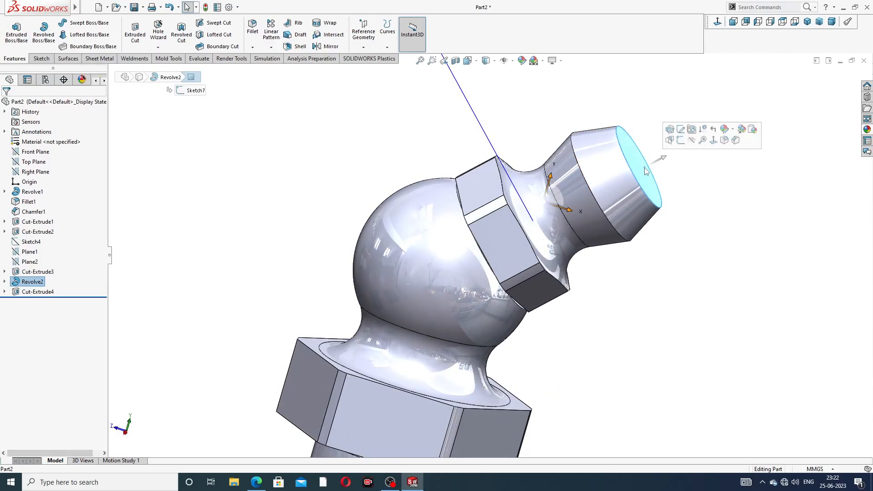
click(678, 143)
click(717, 22)
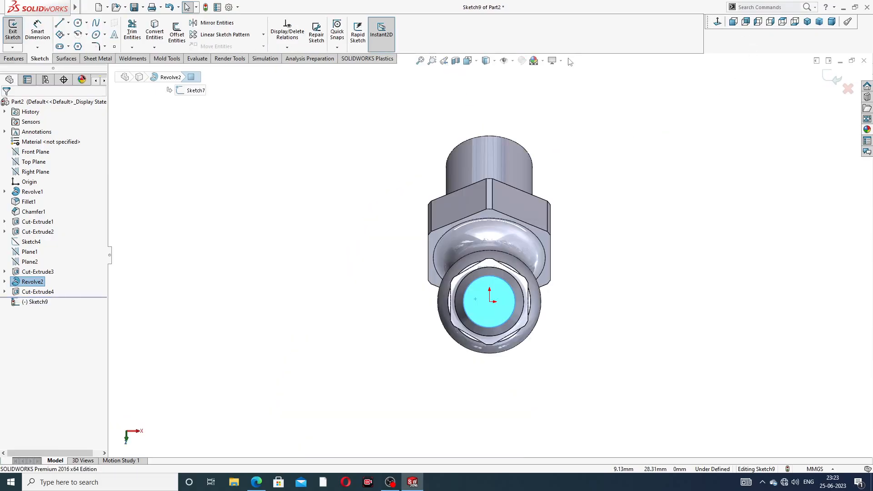
click(78, 23)
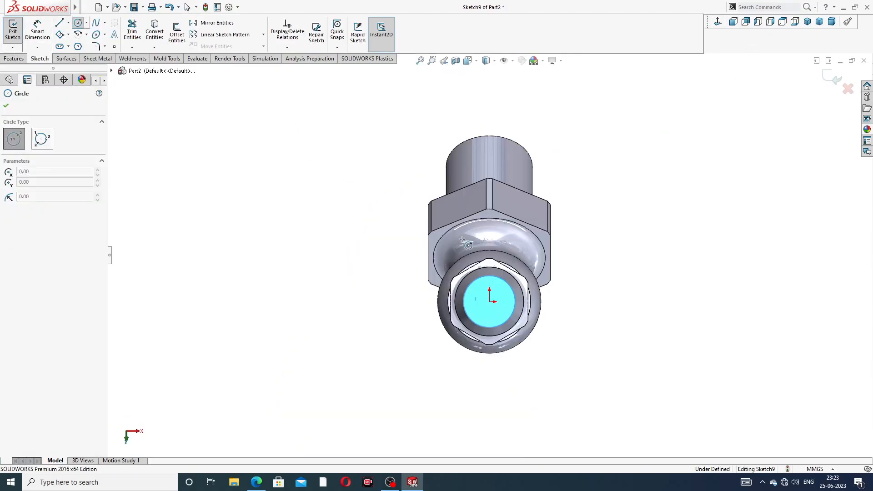
scroll(498, 306, down, 2)
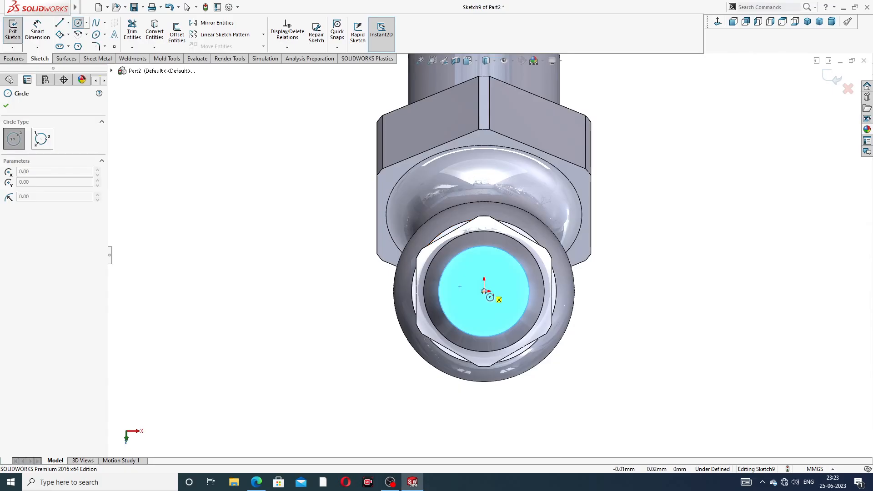
click(484, 291)
click(505, 285)
right_click(599, 234)
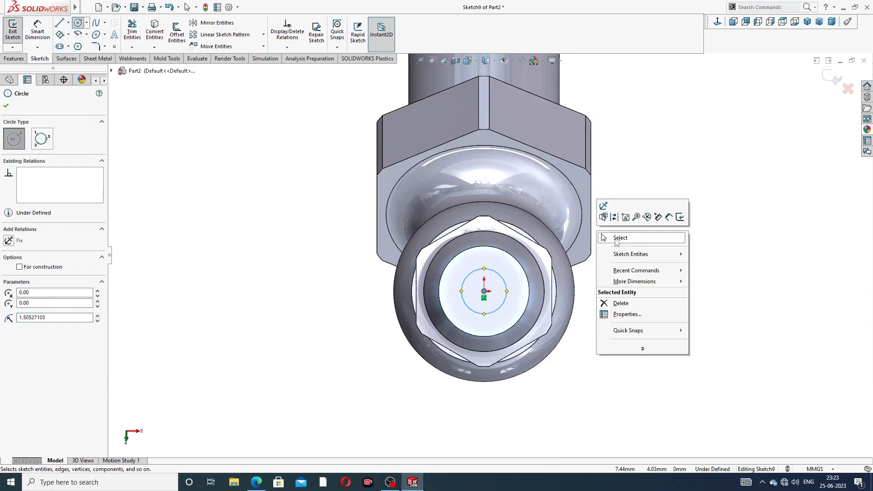
click(619, 238)
Step: Check the grease nipple drawing and dimension the circle's diameter as 3 mm
click(257, 482)
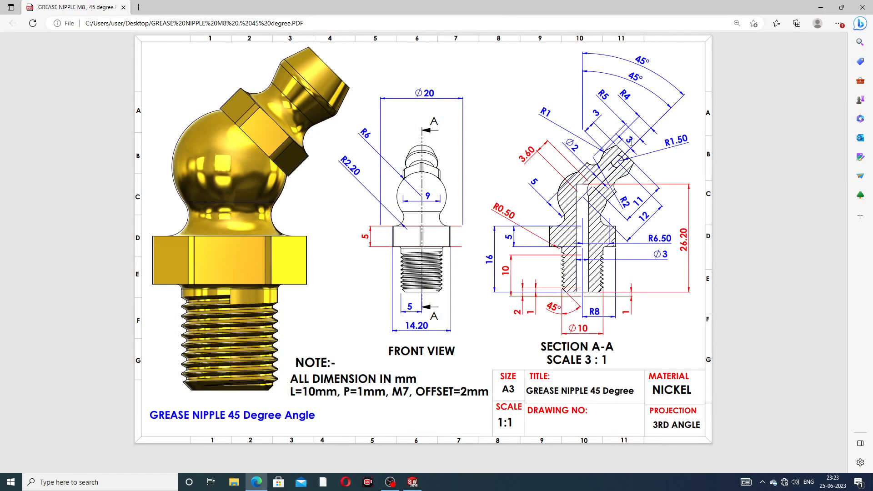
click(257, 482)
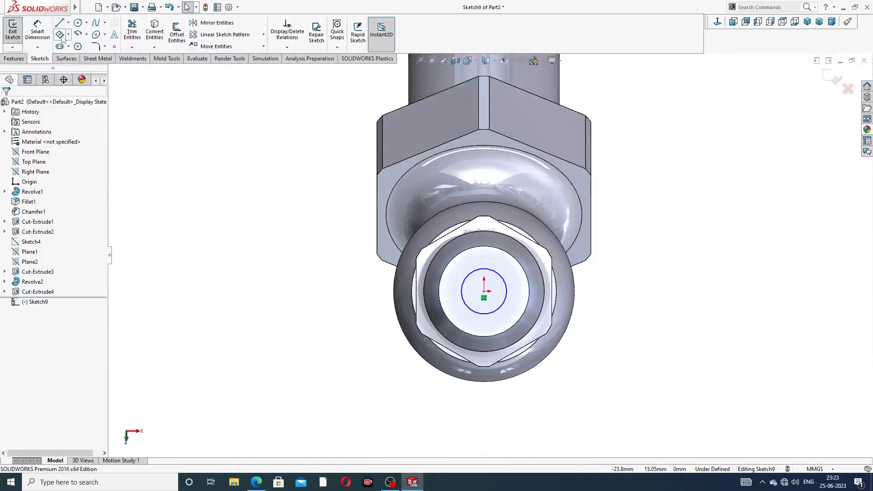
click(38, 29)
click(506, 283)
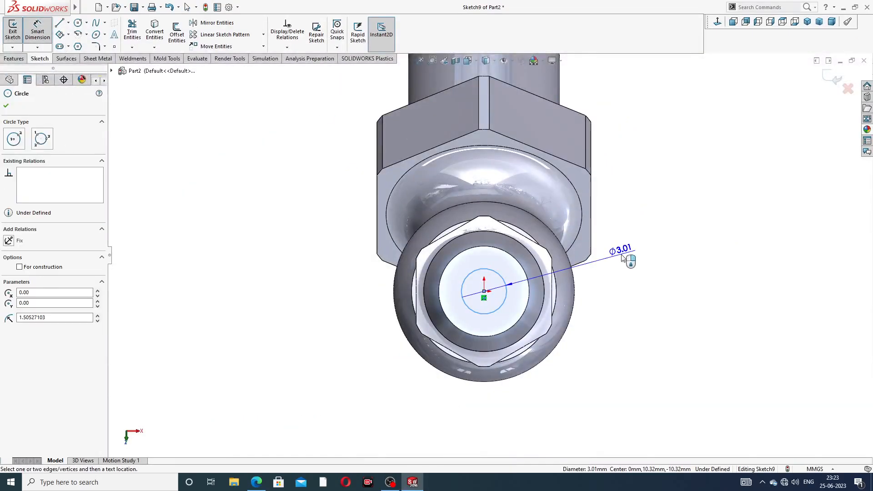
click(623, 255)
key(Return)
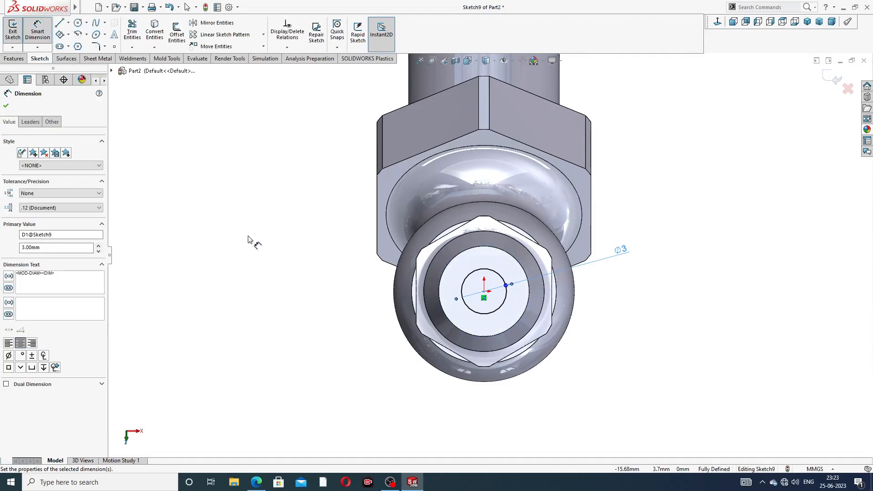
click(6, 108)
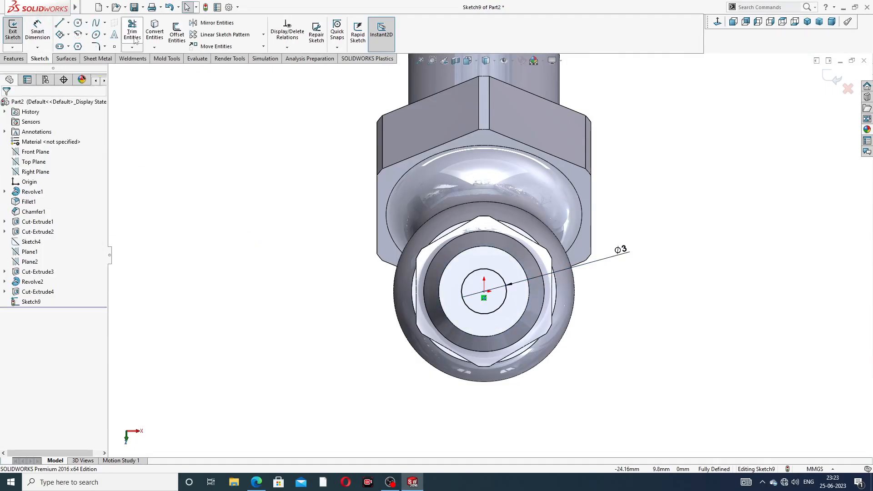
Step: Cut the 3 mm circle into the head with an Up To Surface extruded cut ending at the shank bore's inner face
click(13, 58)
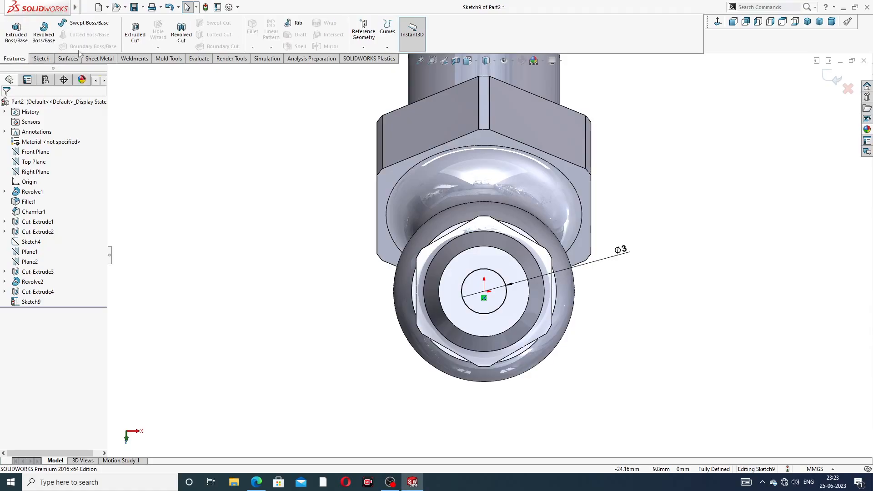
click(135, 32)
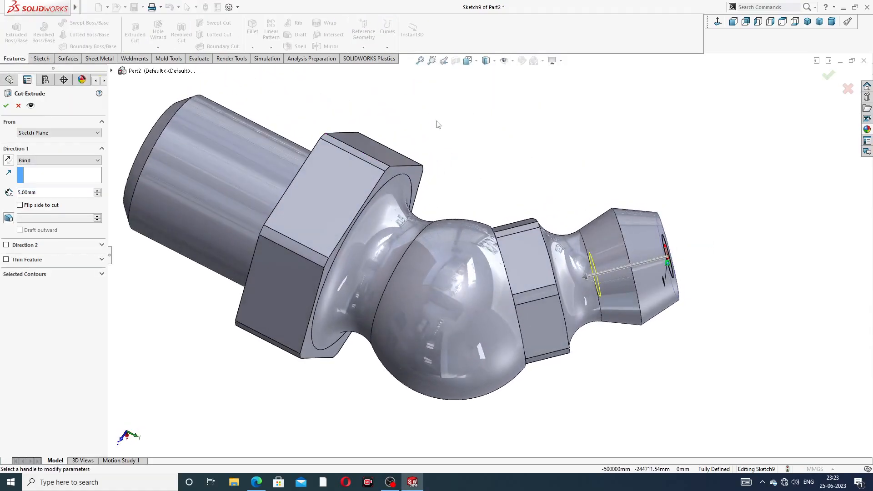
click(47, 162)
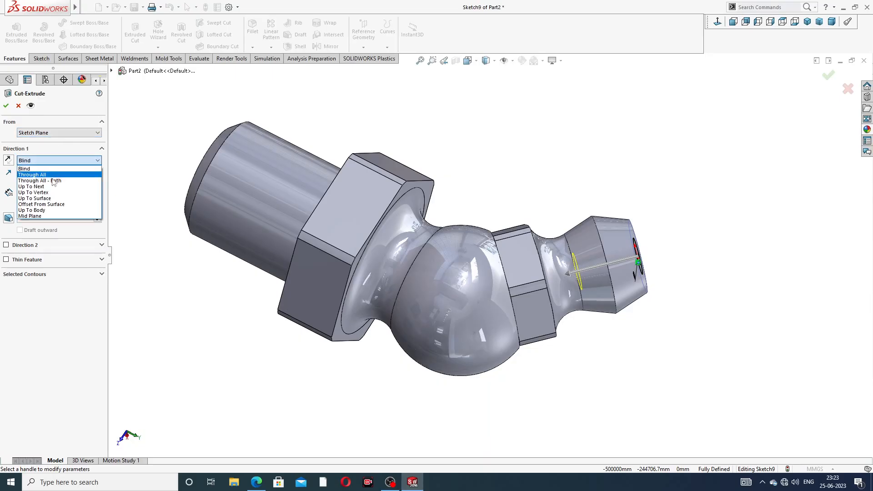
click(36, 198)
middle_drag(378, 203, 360, 228)
scroll(353, 227, down, 4)
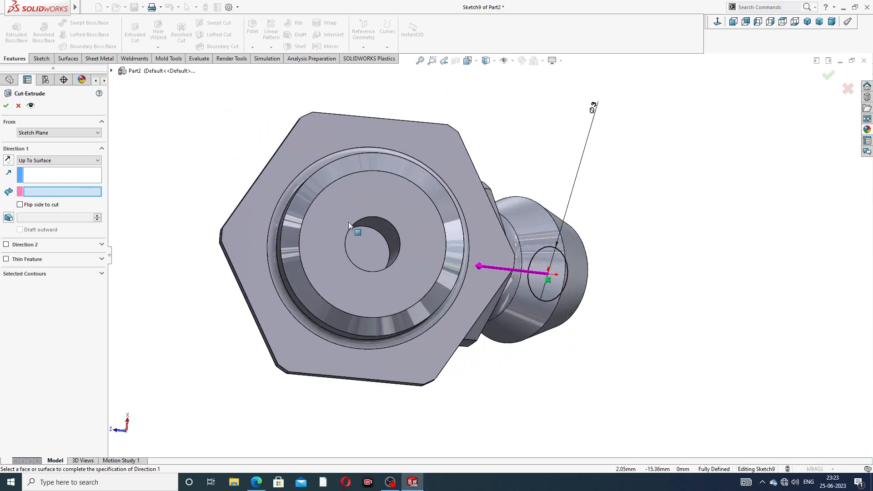
mouse_move(404, 253)
middle_down()
mouse_move(421, 257)
mouse_move(399, 259)
mouse_move(415, 223)
mouse_move(410, 252)
middle_up()
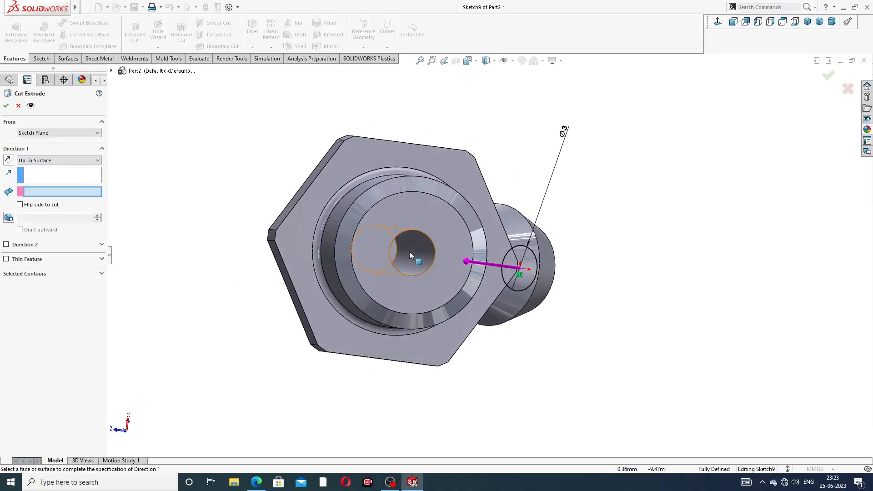
click(408, 254)
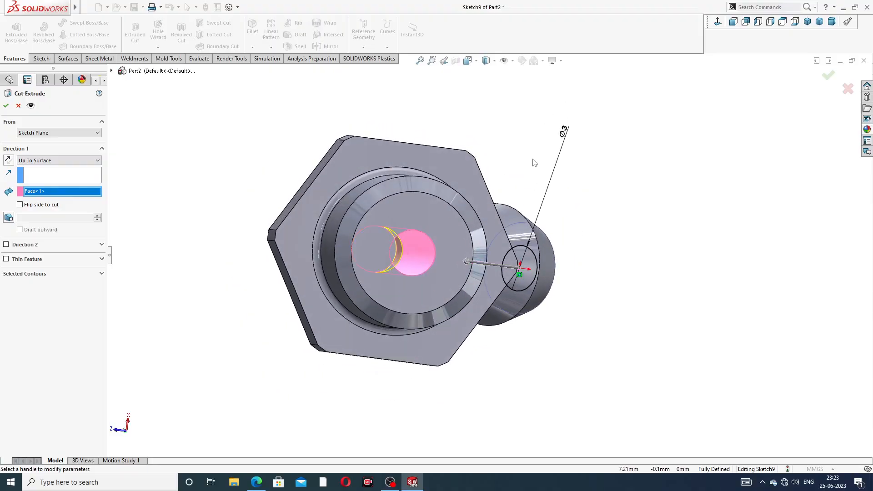
middle_drag(536, 163, 524, 159)
click(827, 78)
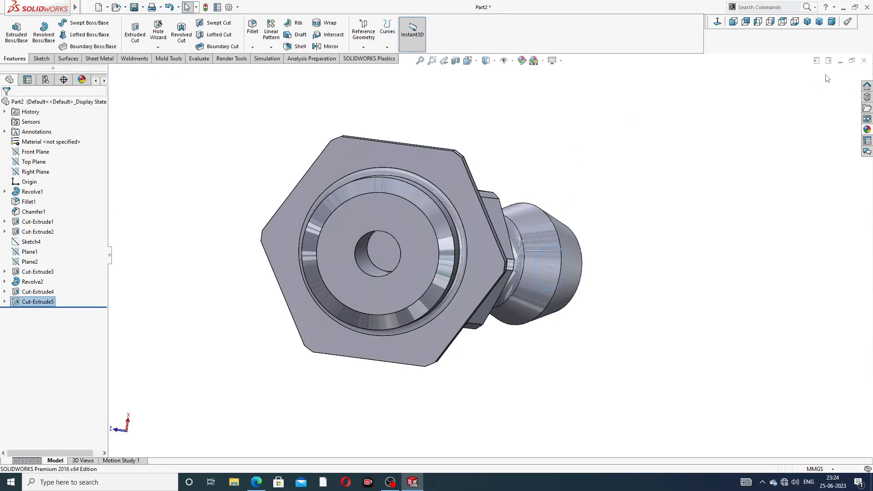
Step: Inspect how the two bores meet in a temporary section view through the Right Plane, and examine the hole in the head's end
middle_drag(557, 154, 557, 260)
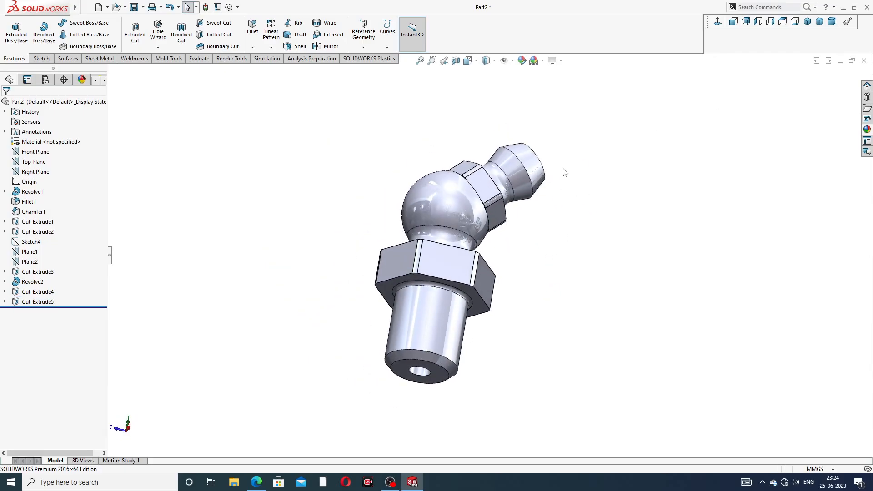
middle_drag(564, 172, 494, 200)
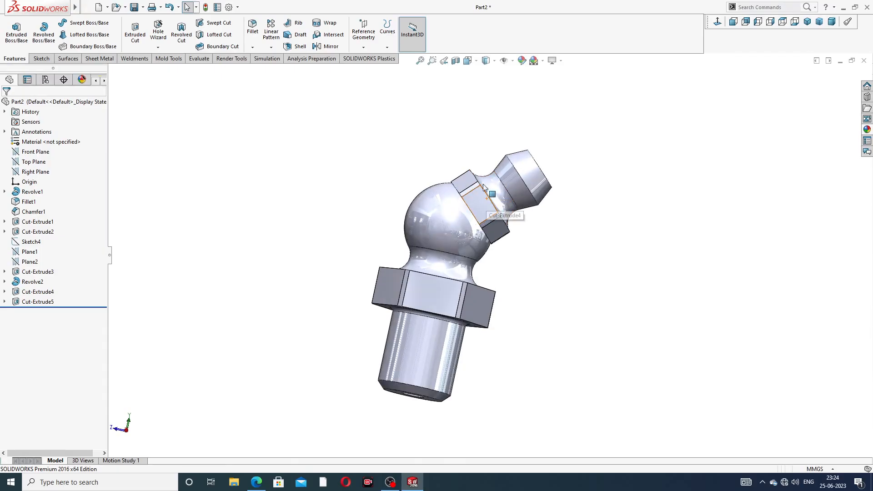
click(41, 174)
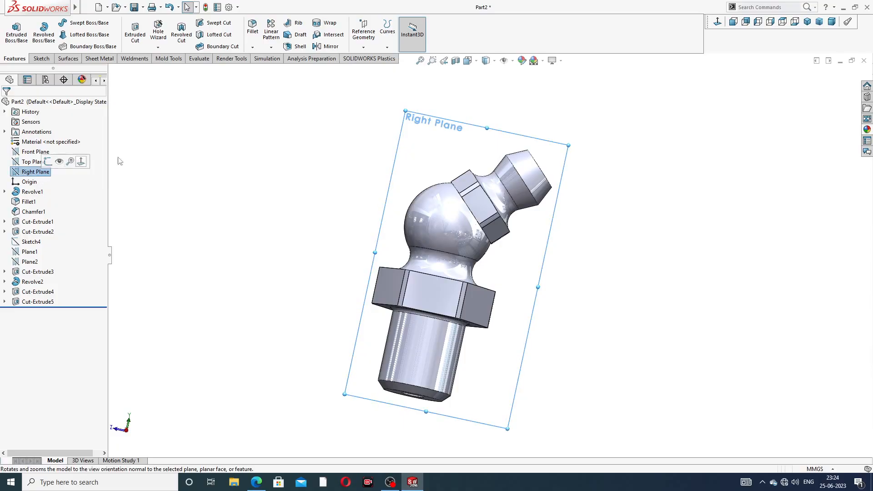
click(455, 61)
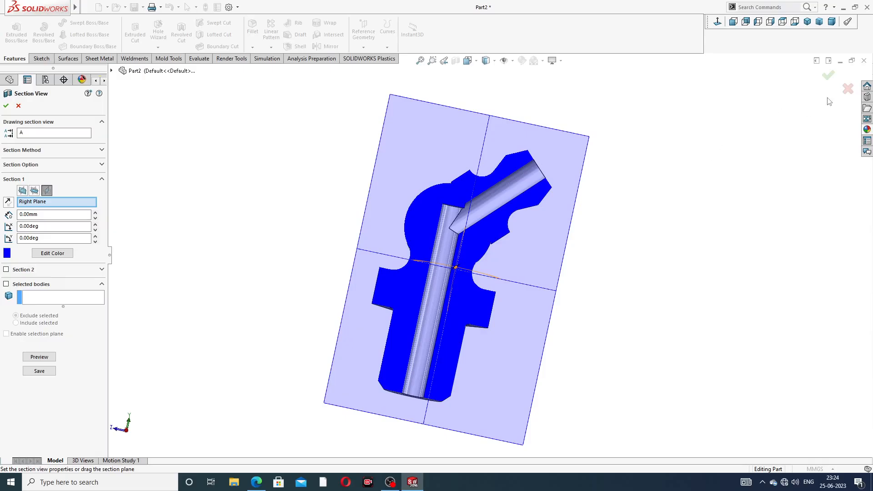
click(18, 107)
click(468, 90)
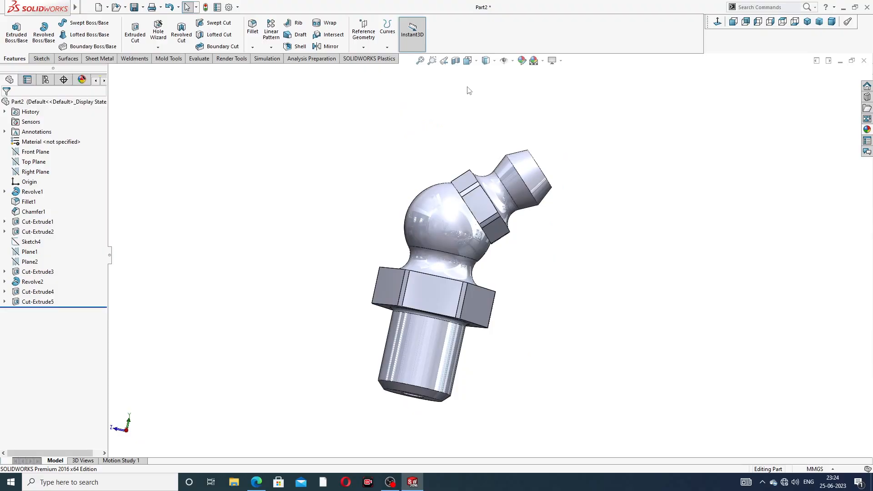
middle_drag(468, 88, 453, 170)
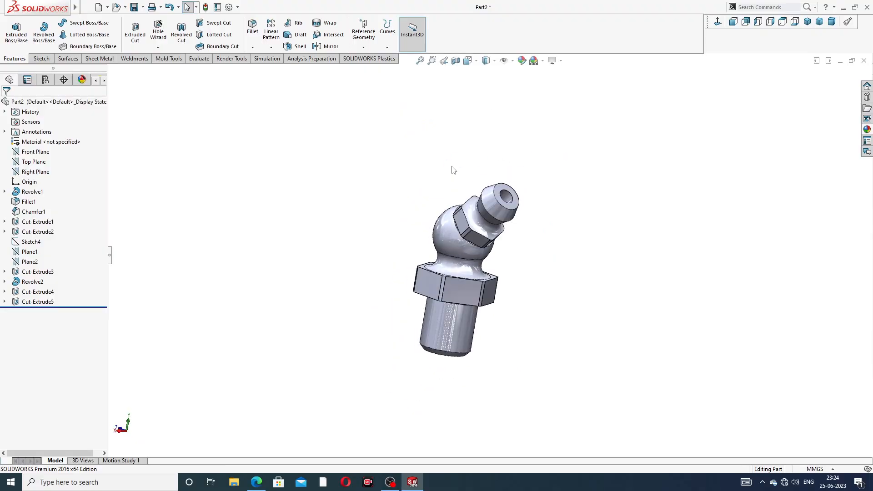
middle_drag(517, 162, 516, 188)
middle_drag(464, 233, 491, 212)
scroll(501, 205, down, 4)
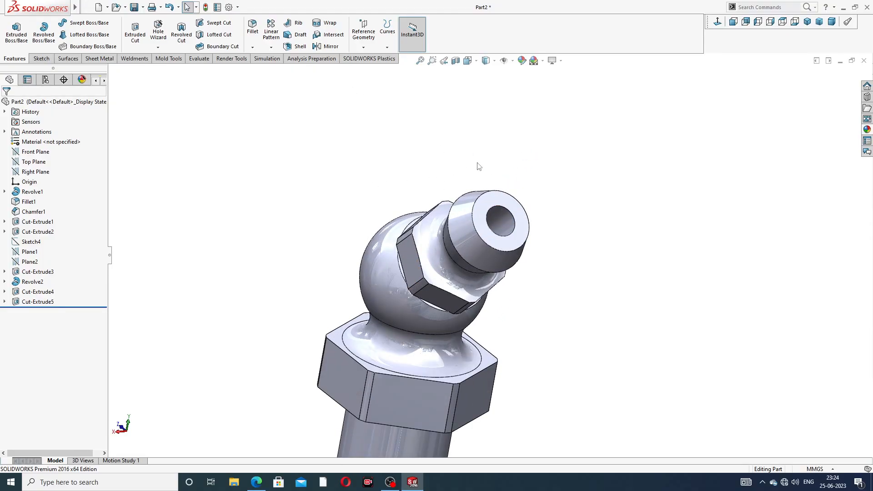
scroll(503, 163, up, 3)
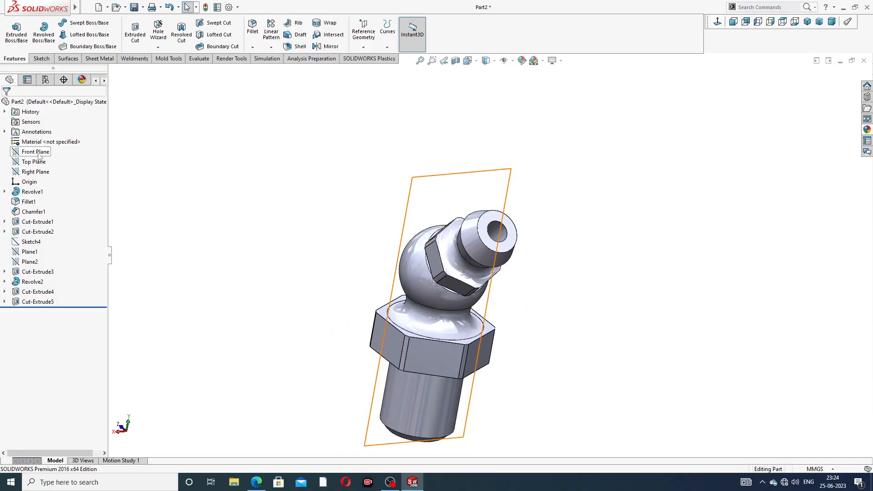
Step: Sketch a centerline about 13.2 mm long at 45° on the Right Plane, from the origin along the head's axis
click(36, 172)
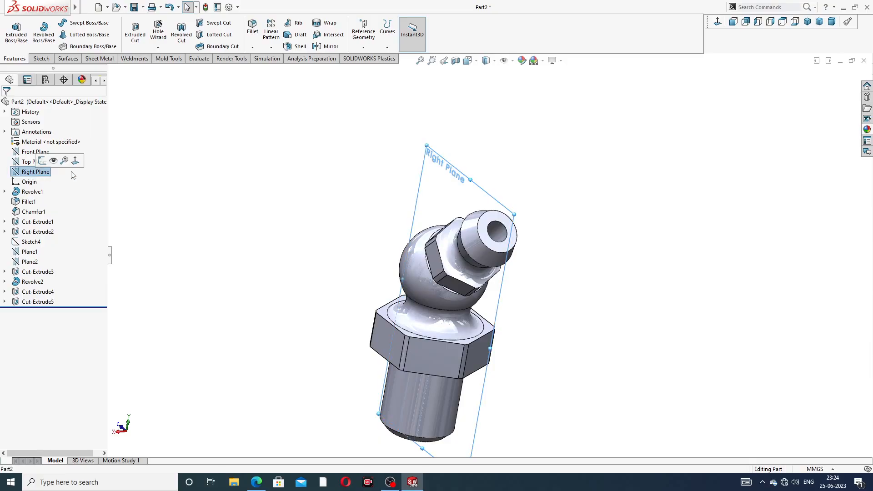
mouse_move(45, 159)
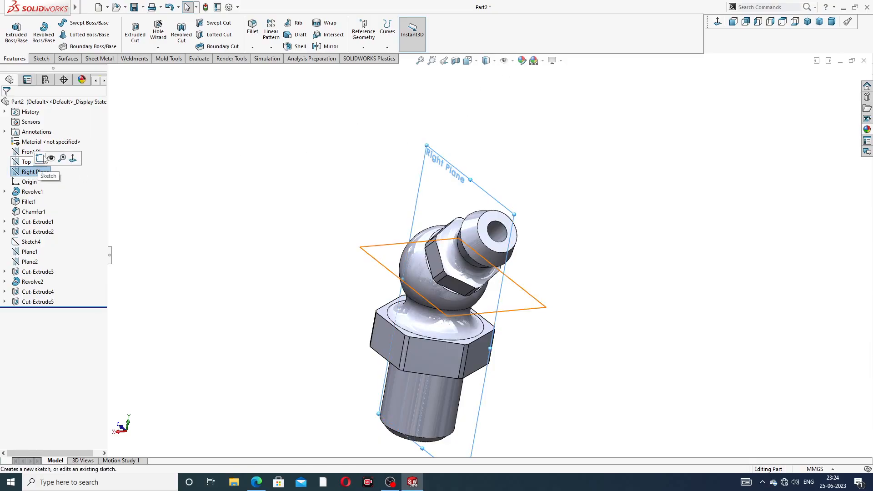
click(718, 22)
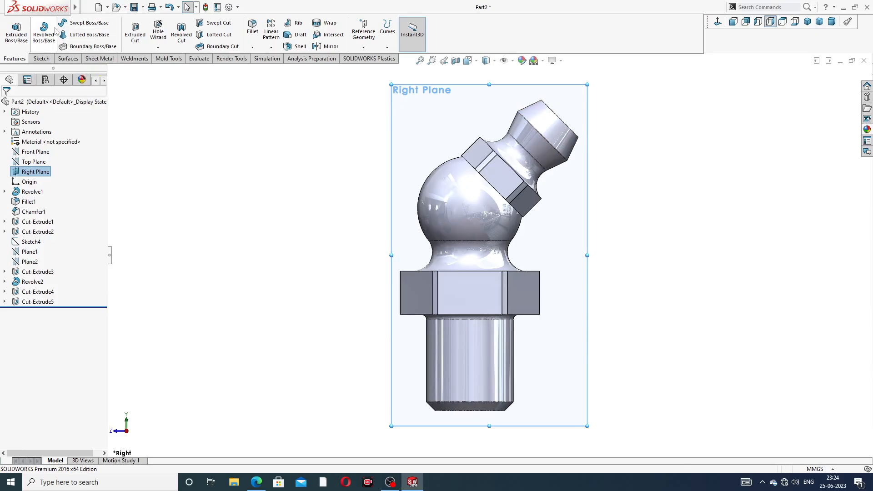
click(42, 59)
click(68, 23)
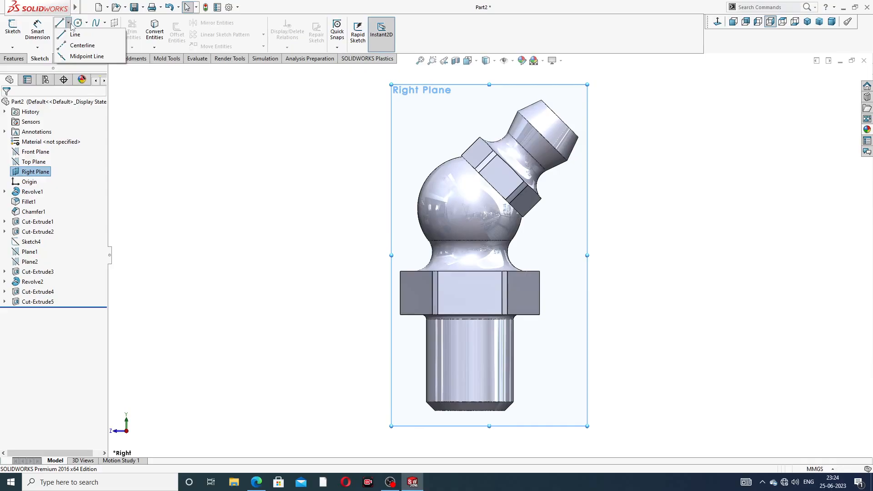
click(87, 43)
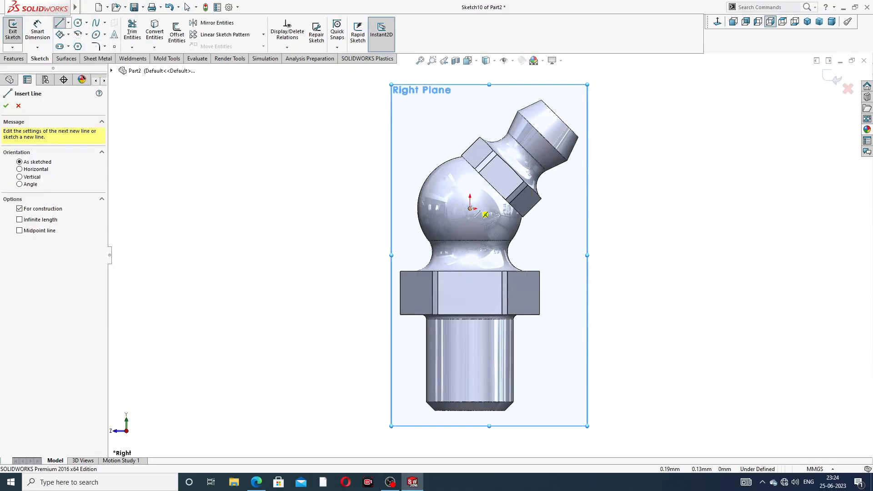
click(470, 209)
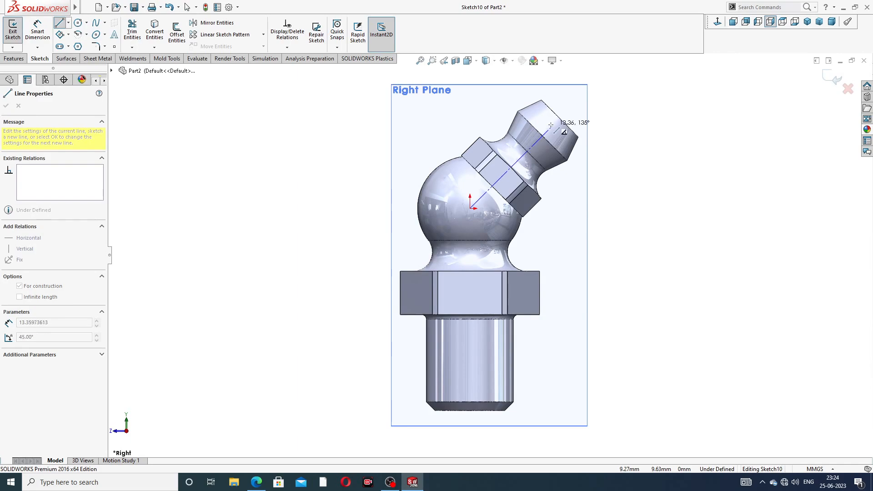
scroll(551, 125, down, 2)
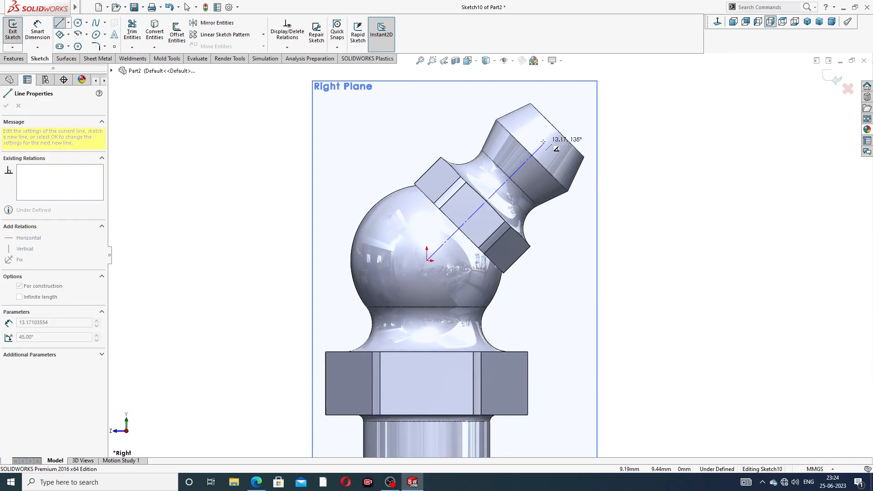
click(542, 144)
right_click(583, 115)
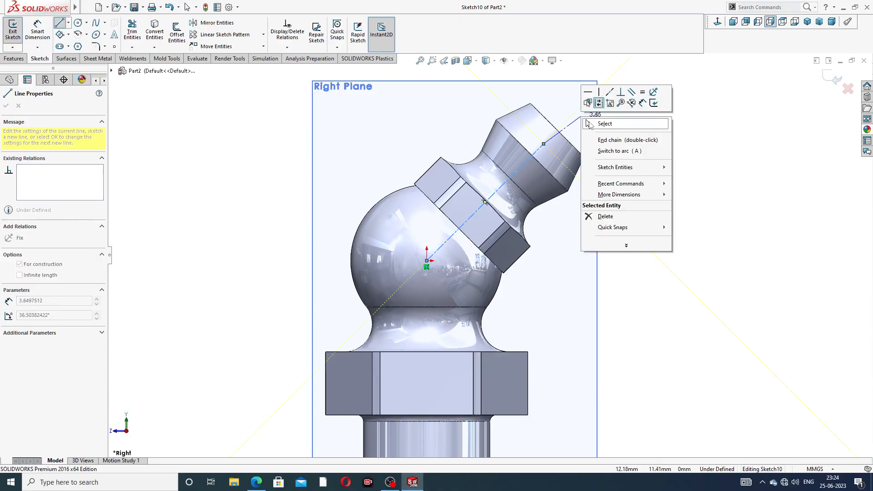
click(597, 124)
Step: Sketch a circle about 1.9 mm in diameter centred on the centerline's upper end
scroll(530, 150, down, 2)
scroll(529, 150, down, 2)
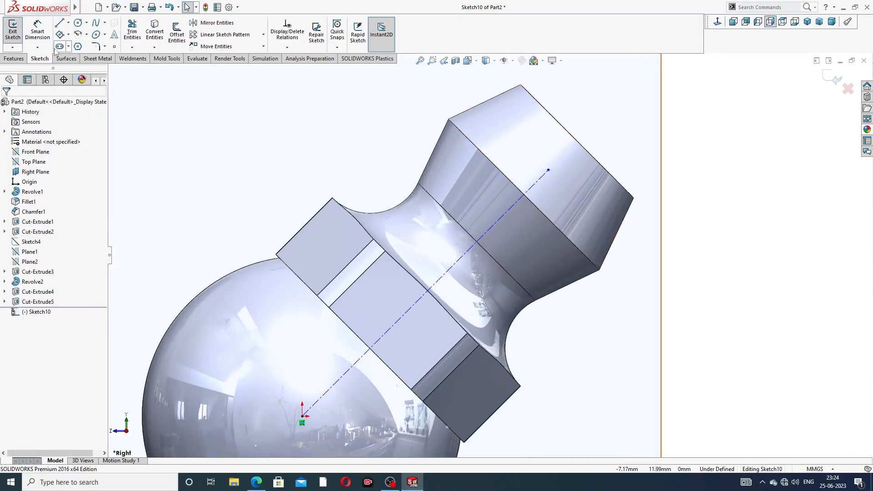
click(549, 171)
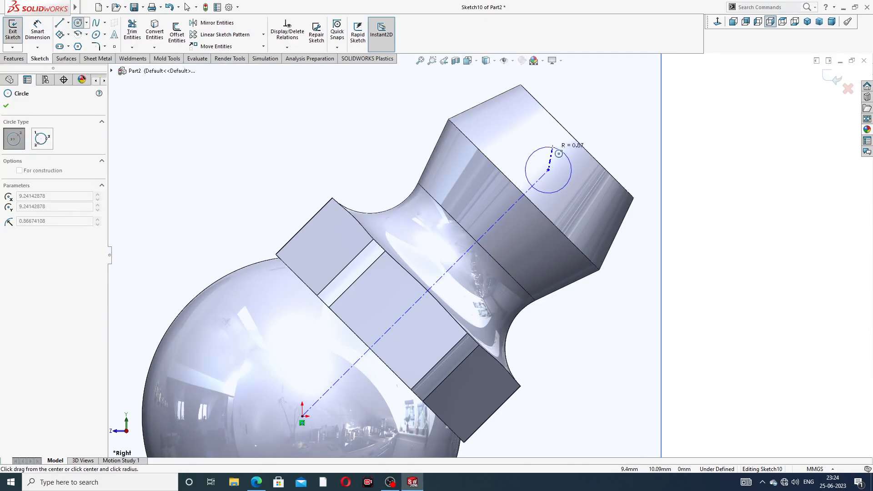
click(553, 144)
right_click(598, 89)
click(619, 94)
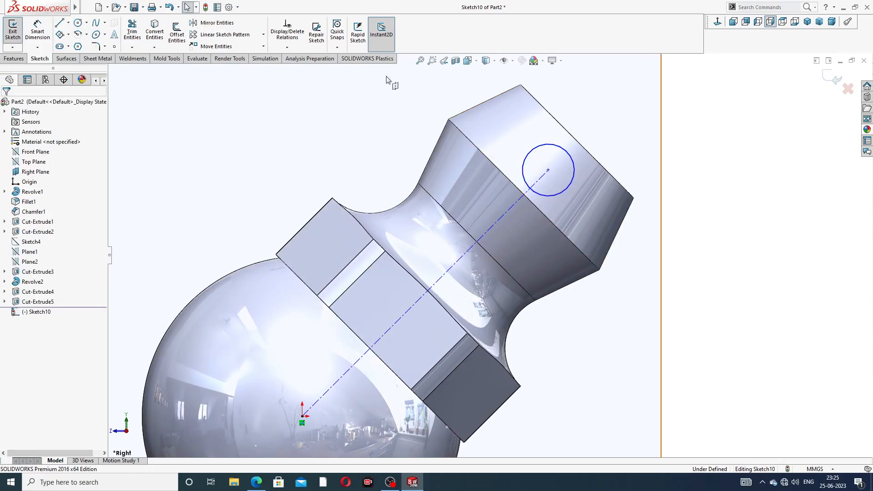
Step: Dimension the circle's diameter as 3 mm
click(37, 30)
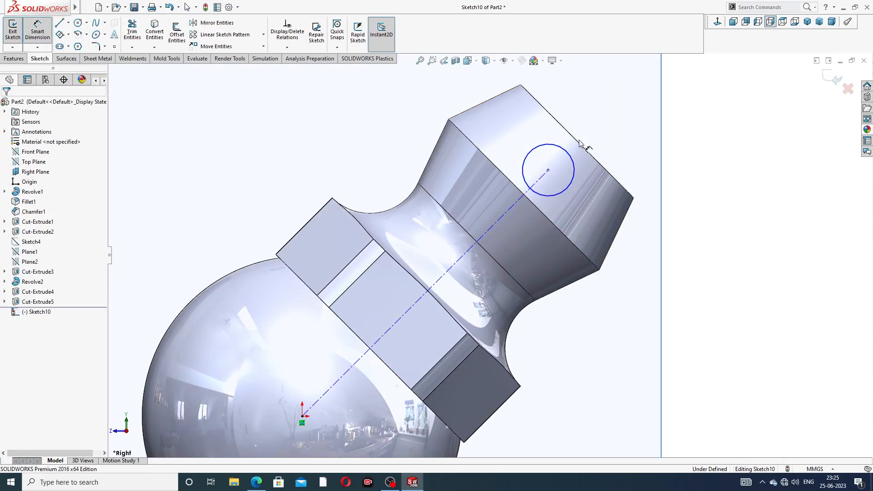
click(567, 151)
click(580, 122)
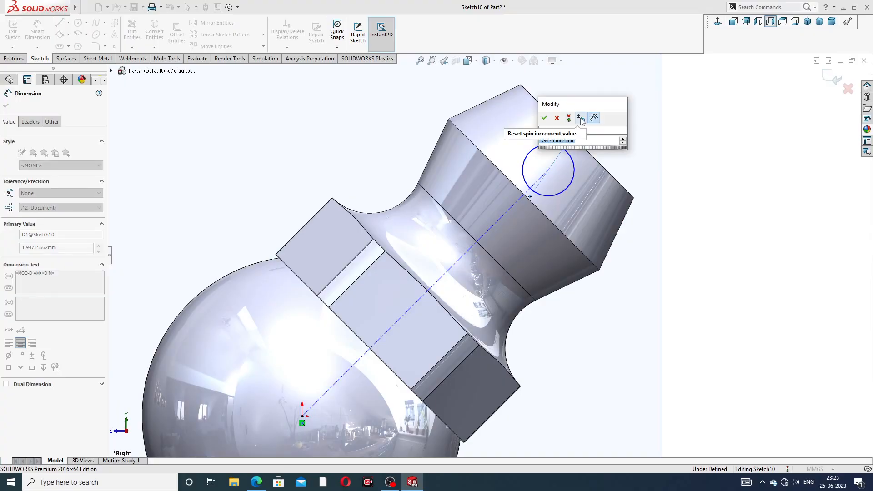
text(3)
key(Return)
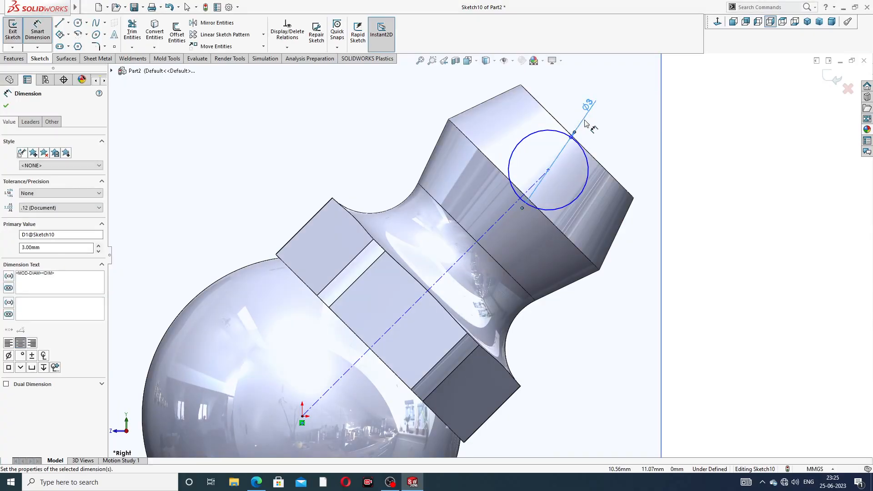
Step: Set the centerline's length from the origin to the circle's centre to 12 mm
click(494, 227)
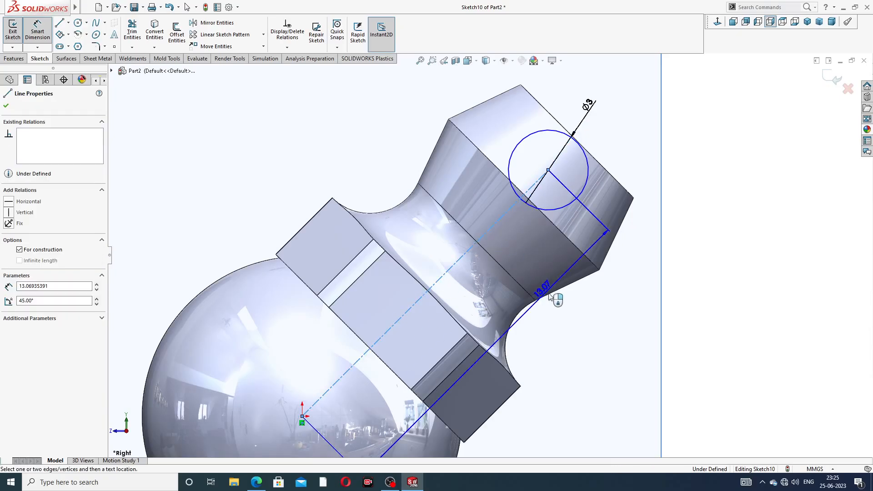
click(537, 363)
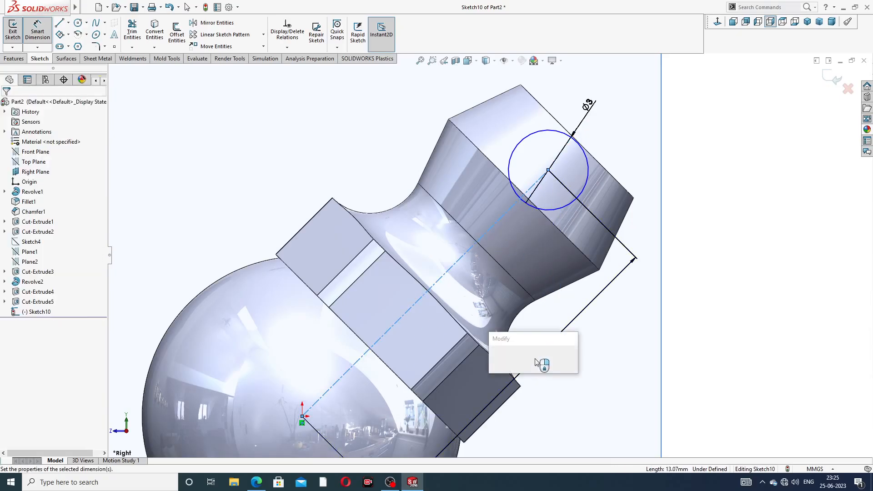
text(12)
key(Return)
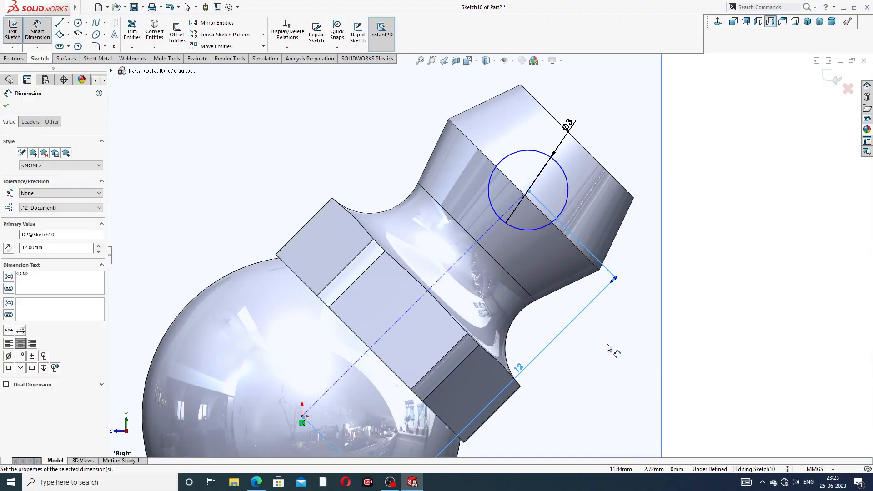
click(605, 343)
scroll(594, 337, up, 3)
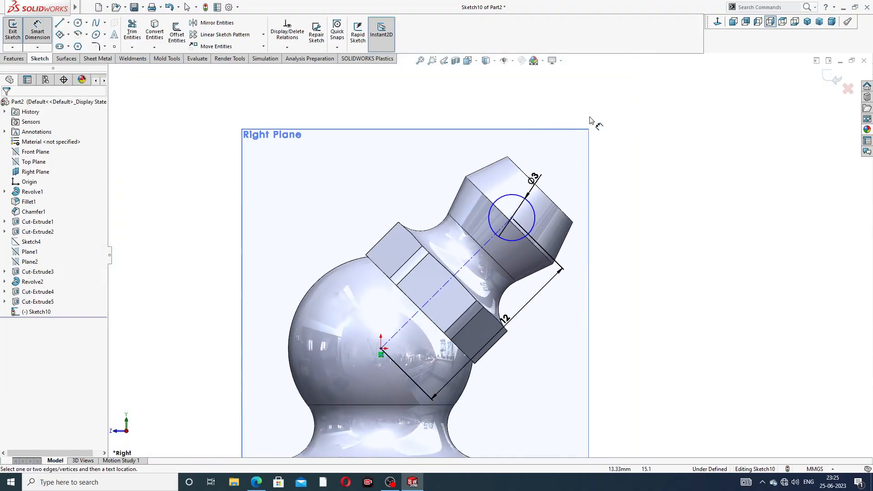
right_click(615, 124)
click(632, 135)
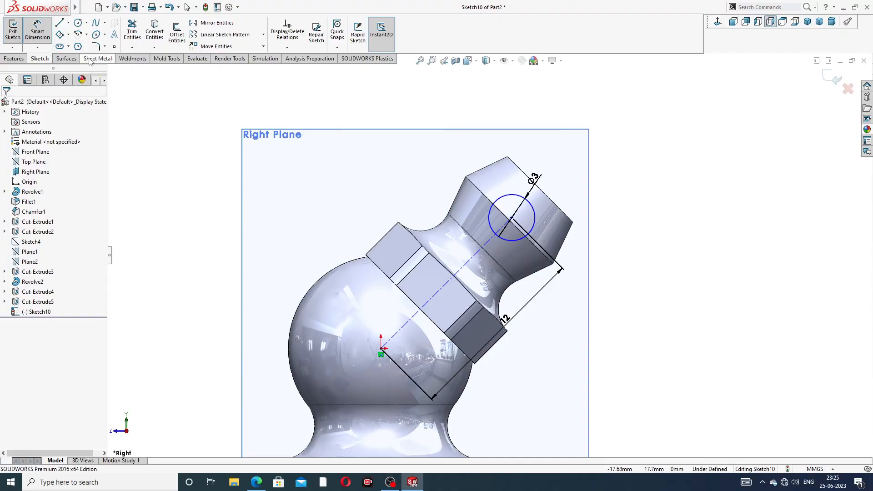
Step: Draw a vertical line across the circle through its centre, from its uppermost to its lowest point
click(59, 23)
scroll(505, 204, down, 2)
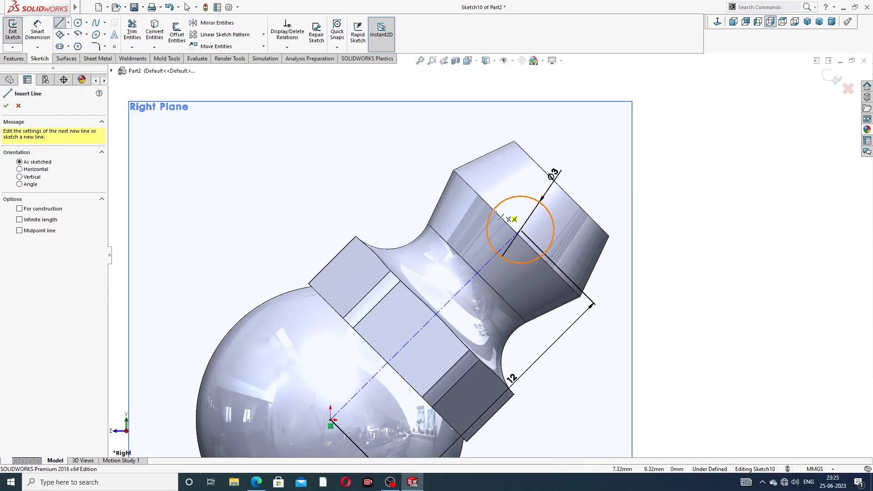
click(521, 196)
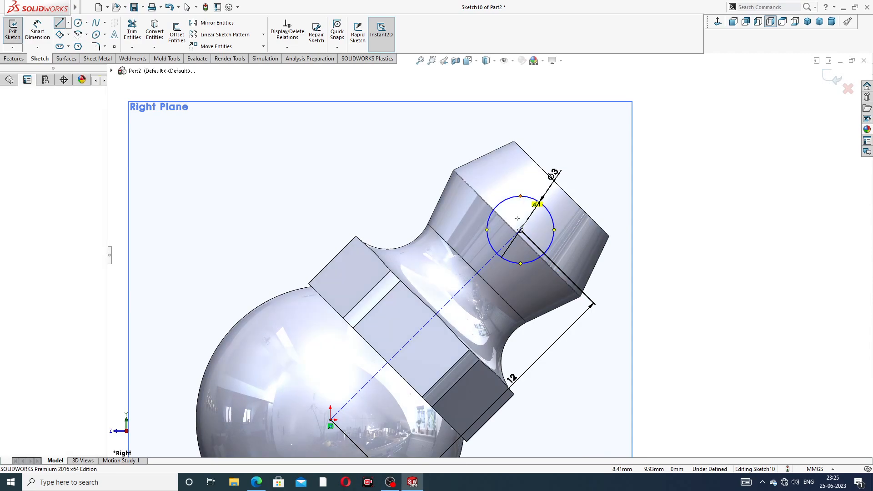
click(521, 263)
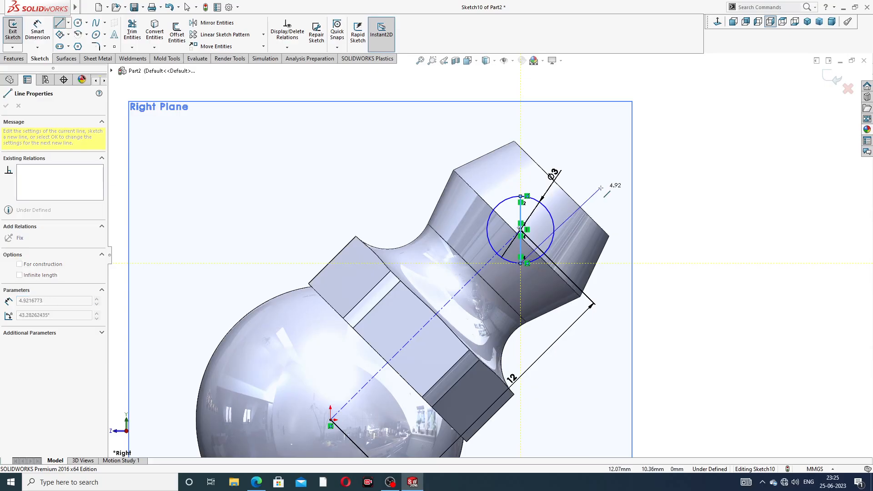
right_click(606, 193)
click(621, 194)
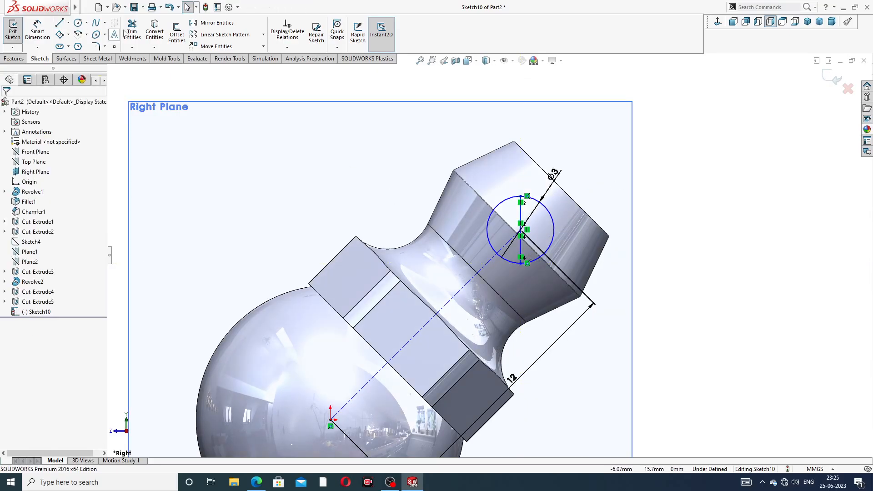
Step: Power-trim the circle's arc on the origin side of the vertical line, leaving a closed half circle
click(133, 29)
scroll(469, 178, down, 3)
drag(523, 196, 527, 249)
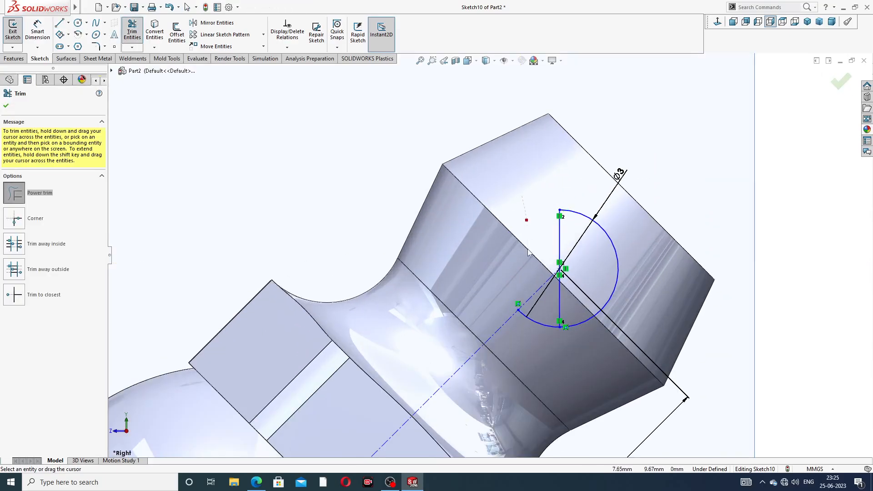
scroll(607, 220, up, 3)
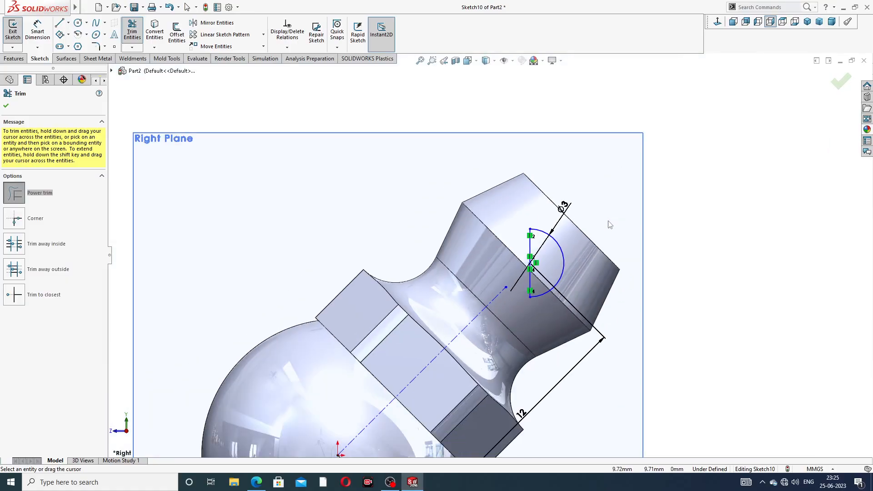
scroll(614, 173, up, 2)
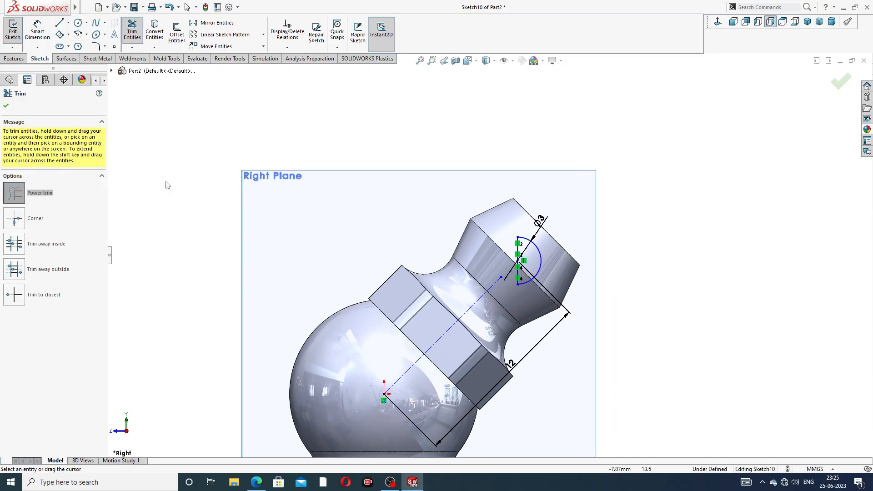
click(6, 106)
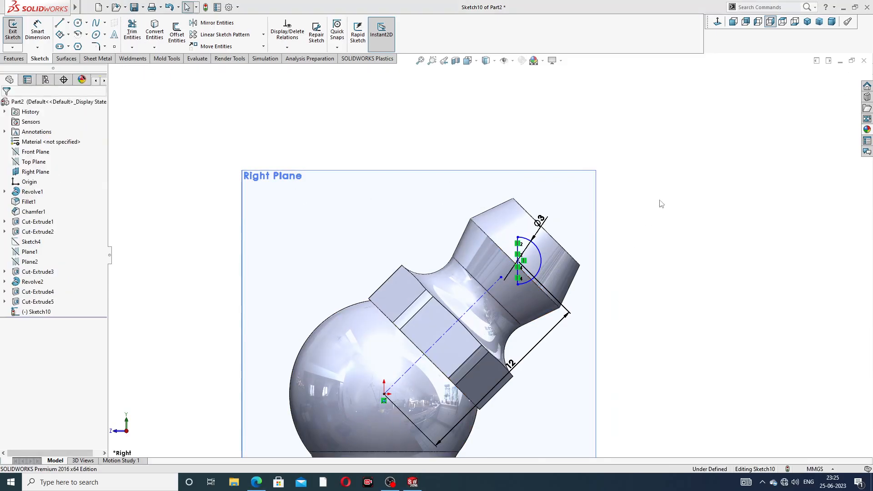
Step: Check the grease nipple drawing, then revolve the half circle 360° about its vertical line to form the ball
click(253, 484)
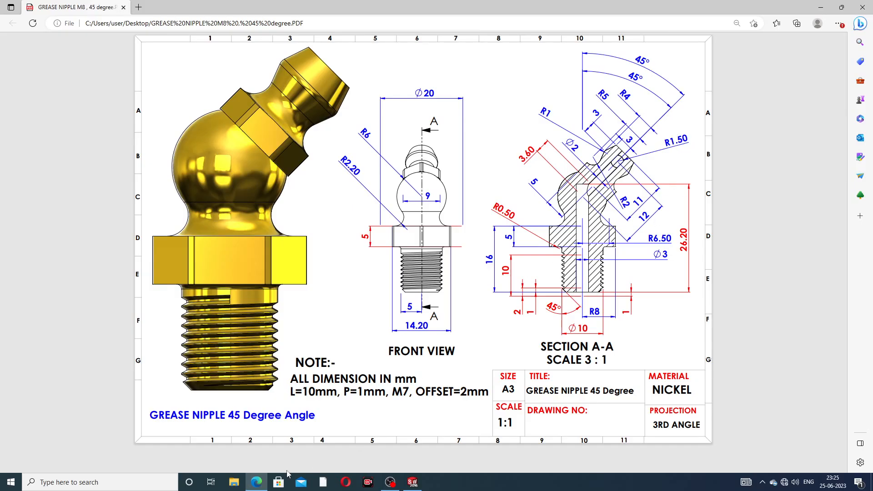
click(412, 482)
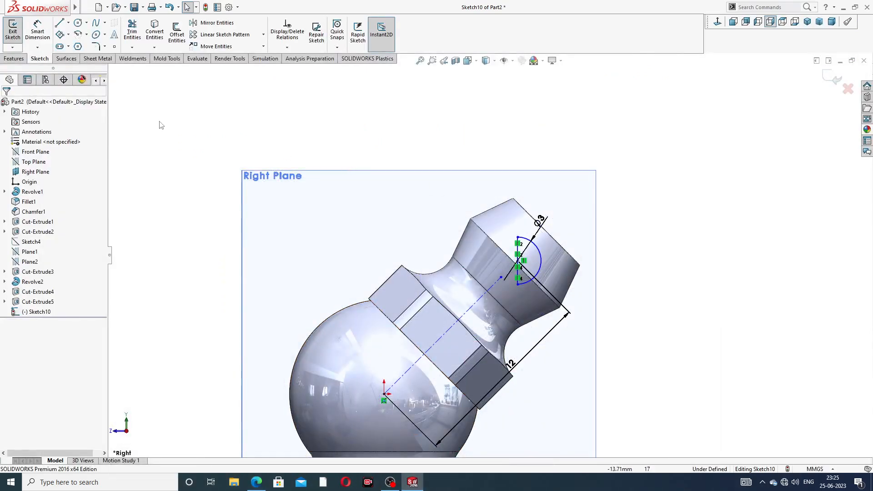
click(14, 58)
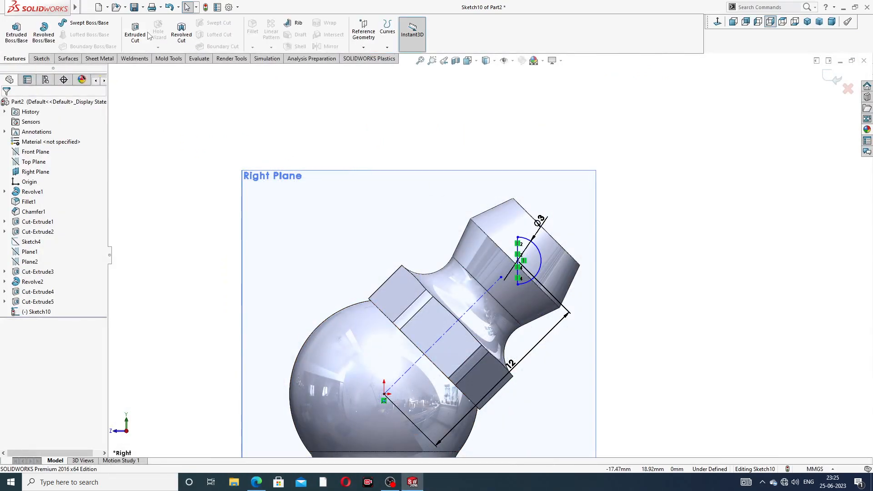
click(43, 32)
scroll(536, 252, down, 5)
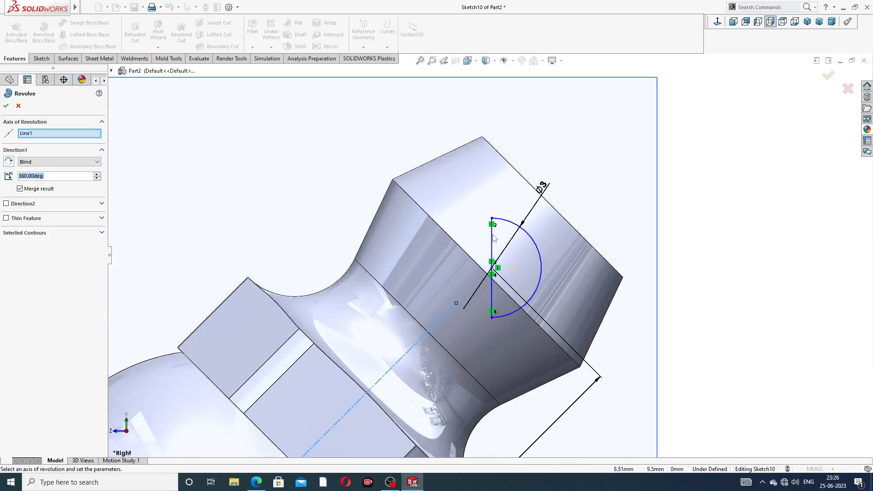
click(492, 241)
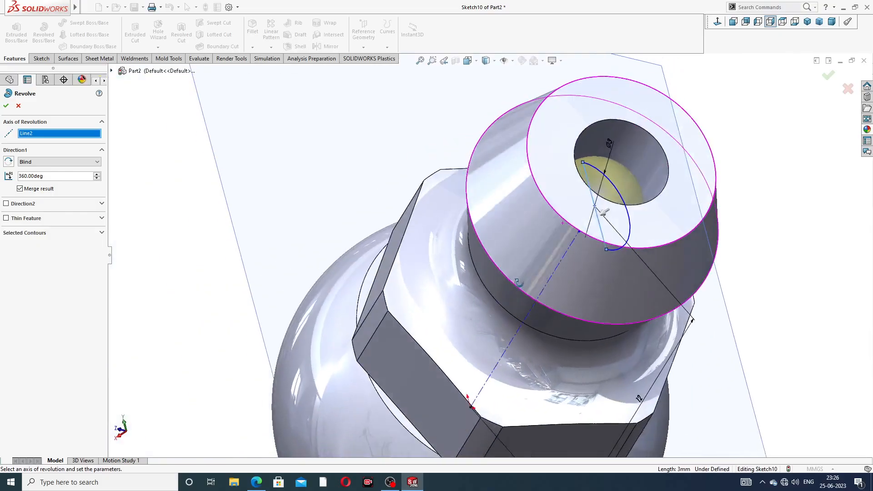
key(Return)
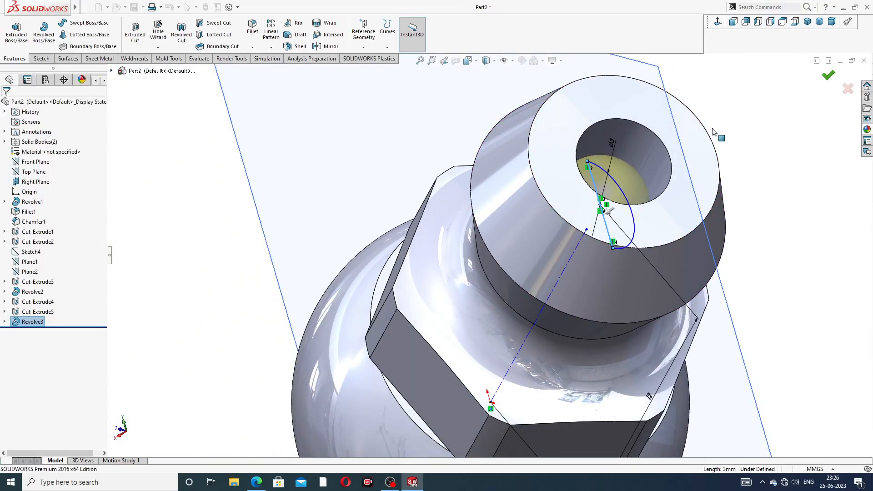
Step: Apply the chromium plate appearance to the ball inside the head's bore
click(632, 184)
click(868, 130)
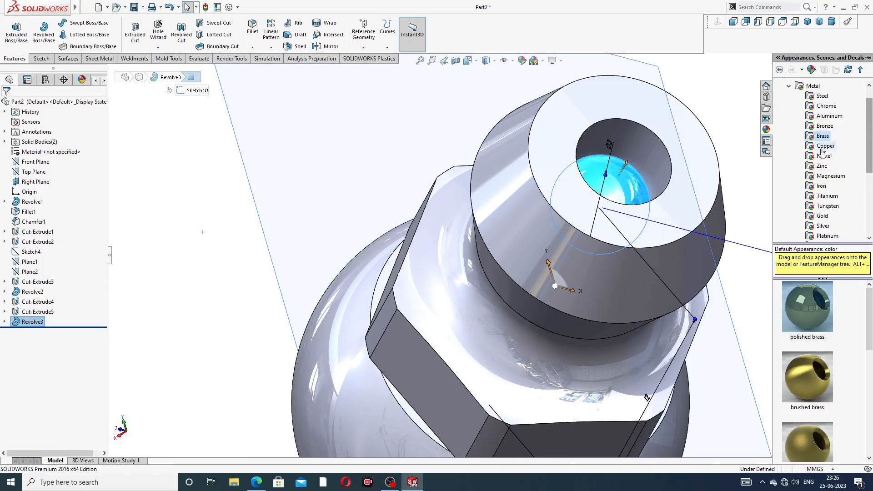
click(827, 106)
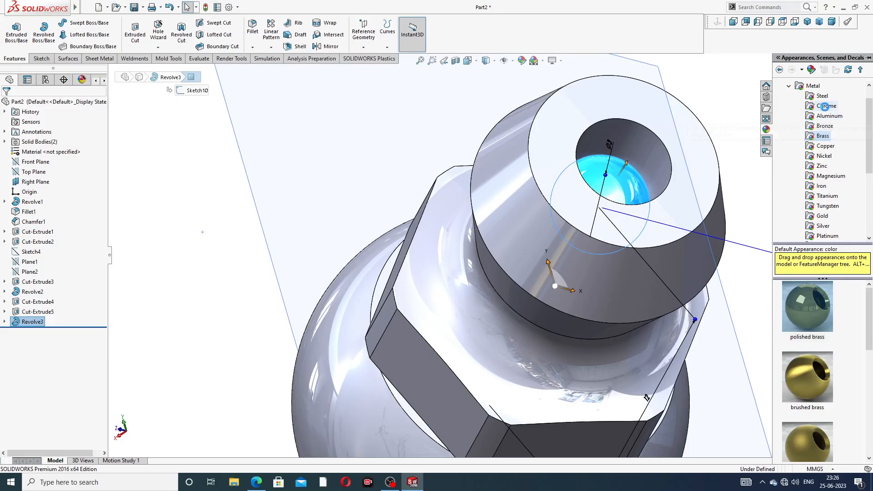
click(798, 317)
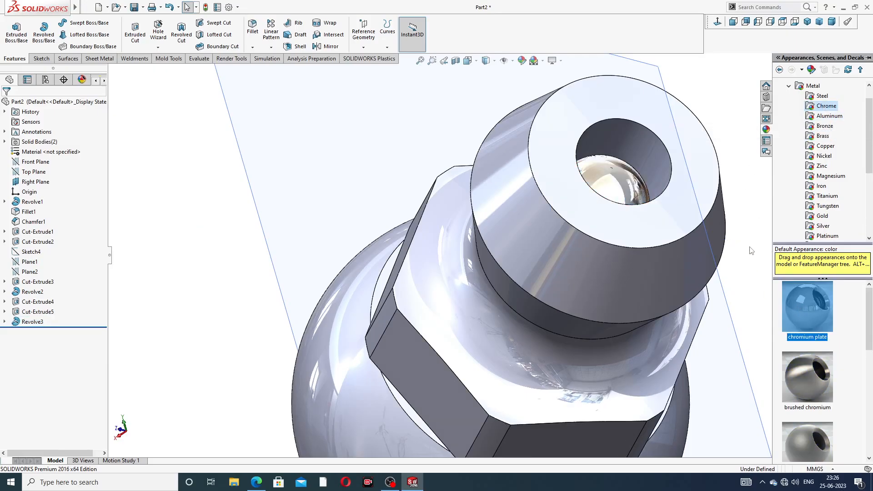
Step: Apply the polished brass appearance to the rest of the part
click(868, 129)
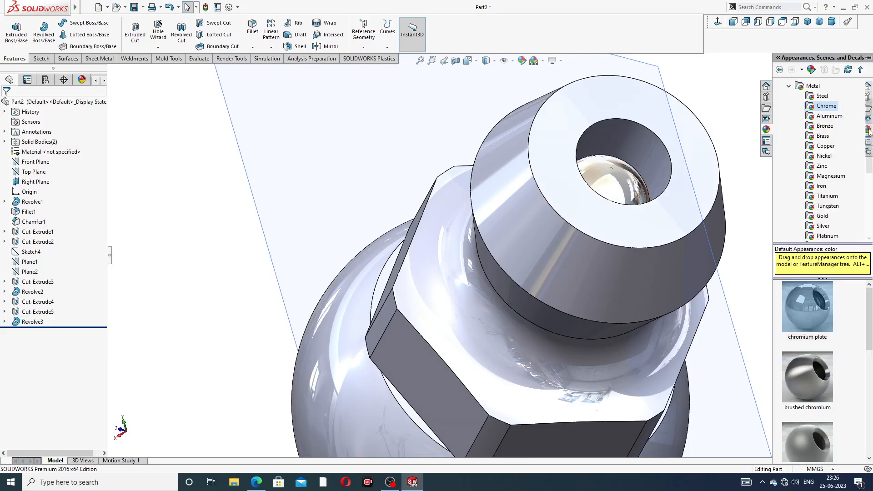
click(824, 137)
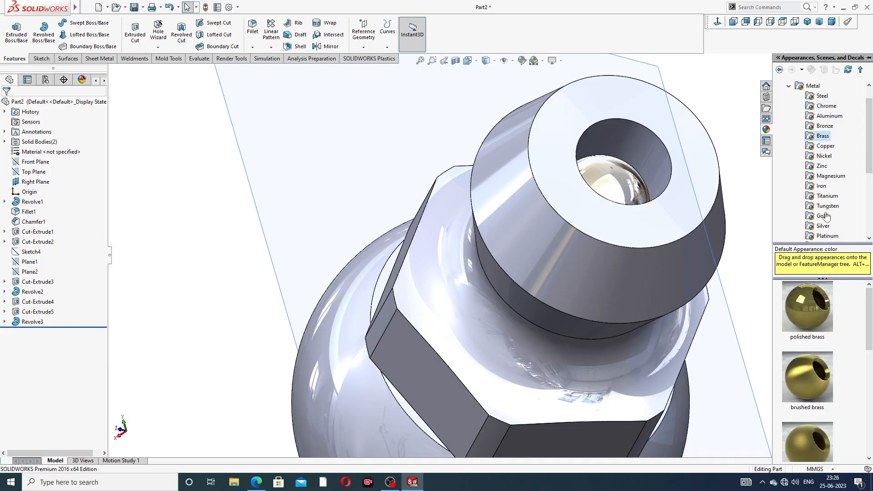
double_click(804, 307)
scroll(735, 298, up, 4)
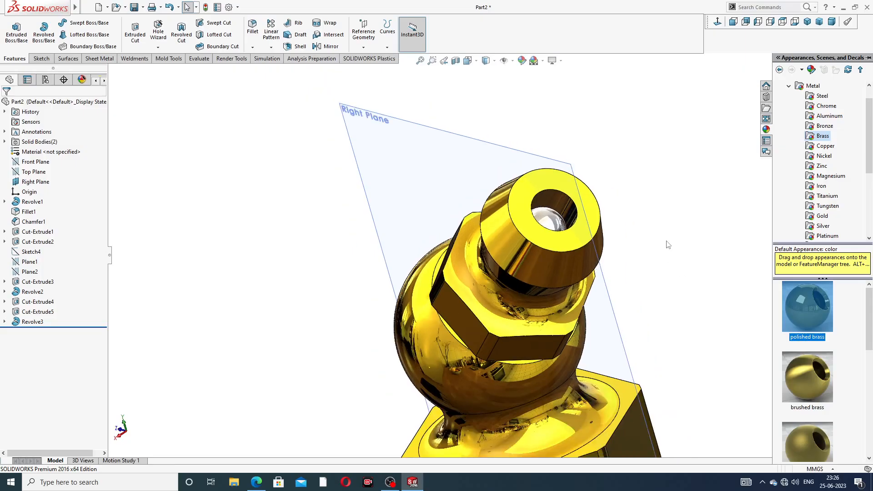
click(690, 204)
Step: Hide the Right Plane and turn the model to show the hex and shank from the side
click(504, 145)
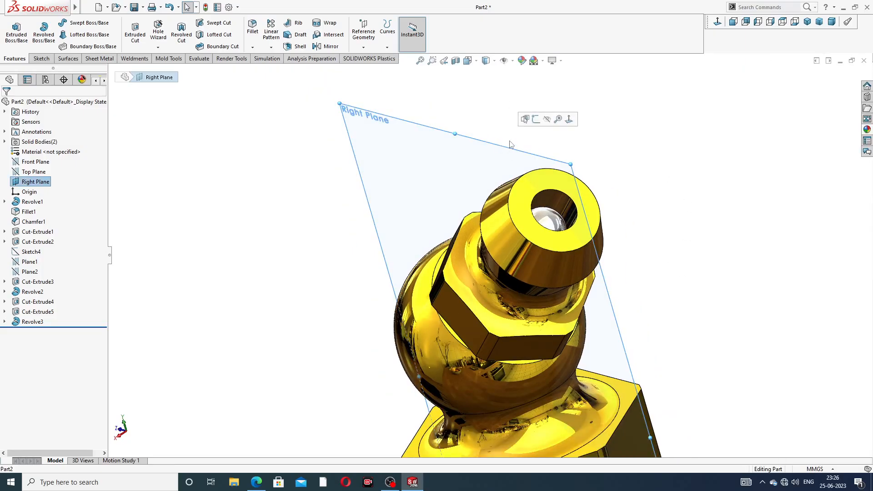
click(549, 122)
scroll(587, 176, up, 5)
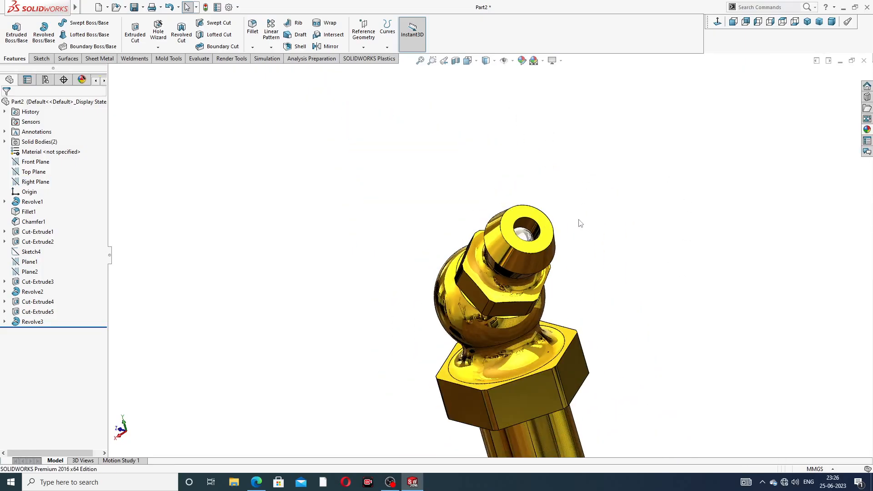
middle_drag(600, 254, 607, 223)
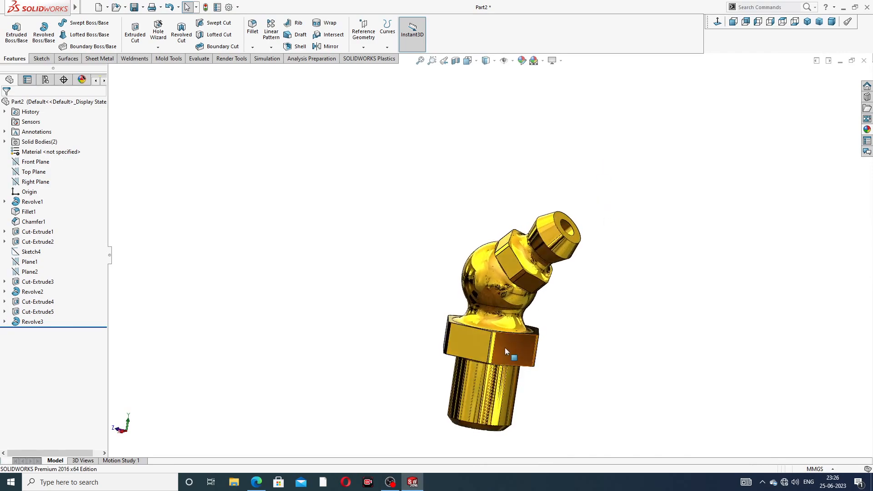
scroll(505, 347, down, 3)
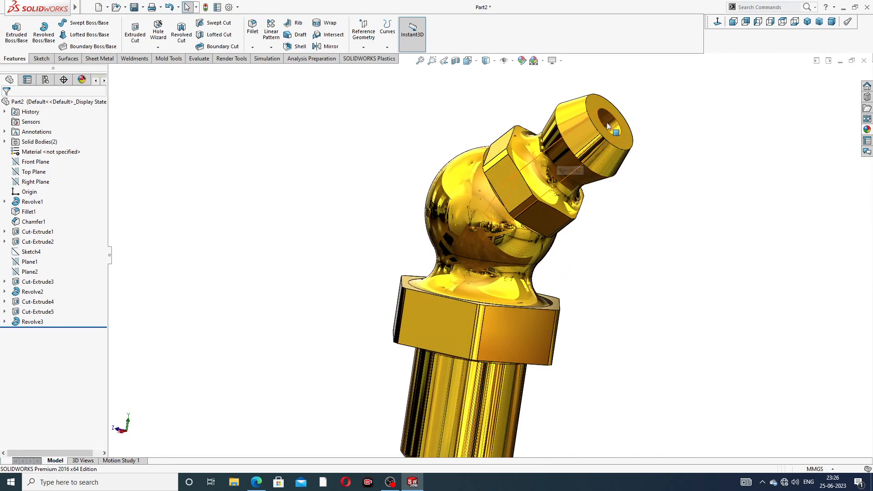
Step: Chamfer the circular edge of the bore opening on the head's end face at 0.2 mm and 45°
click(253, 49)
click(271, 71)
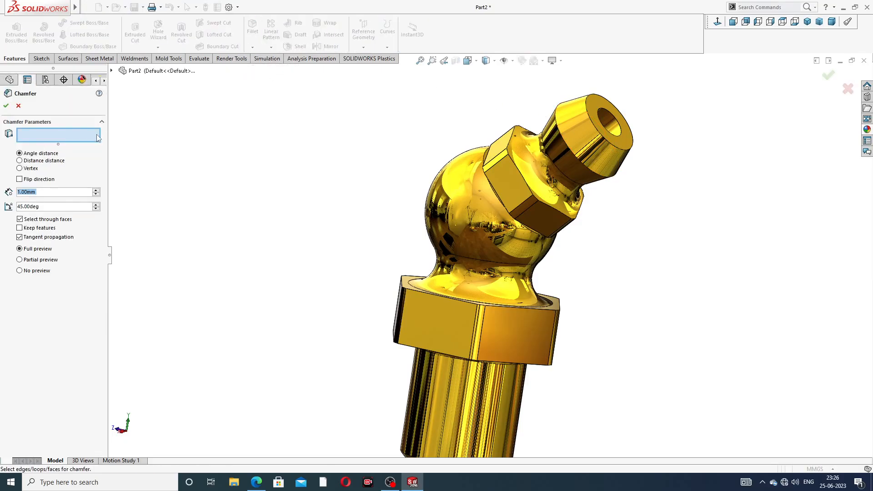
text(0.2)
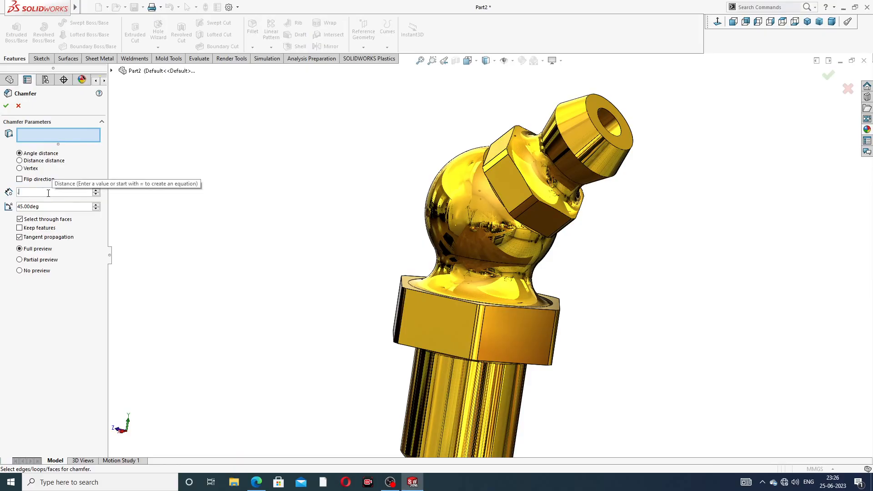
key(Return)
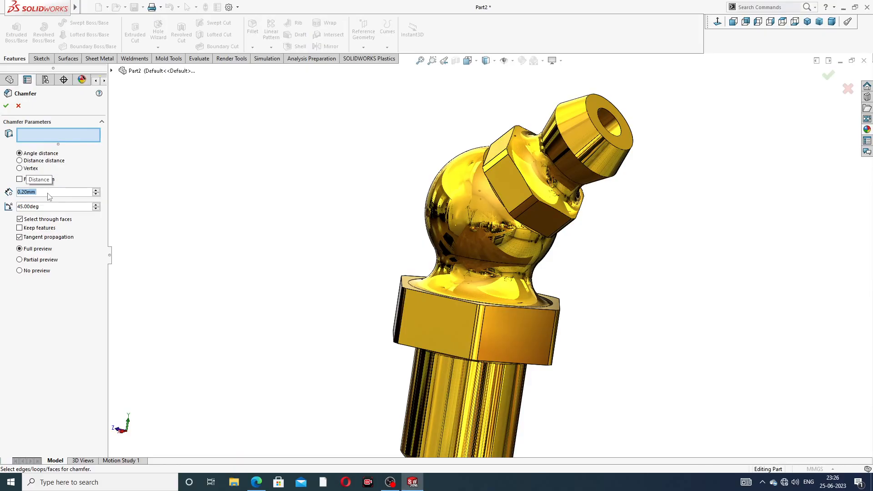
click(607, 110)
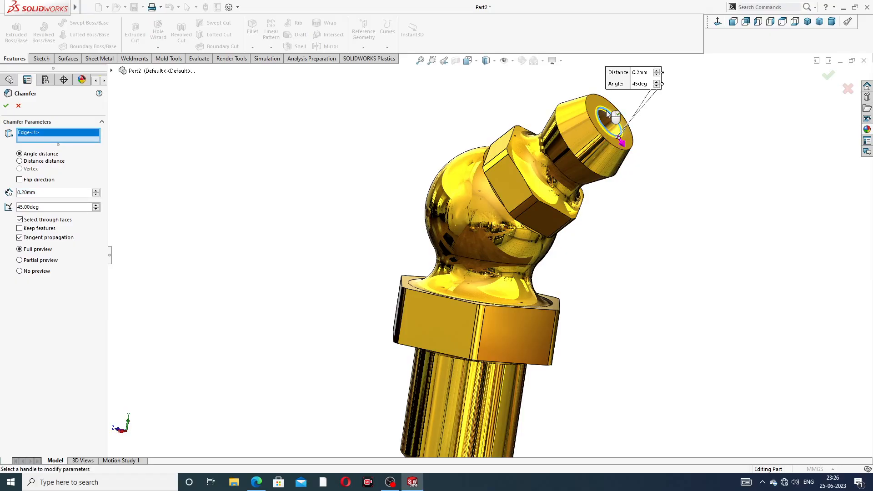
click(829, 75)
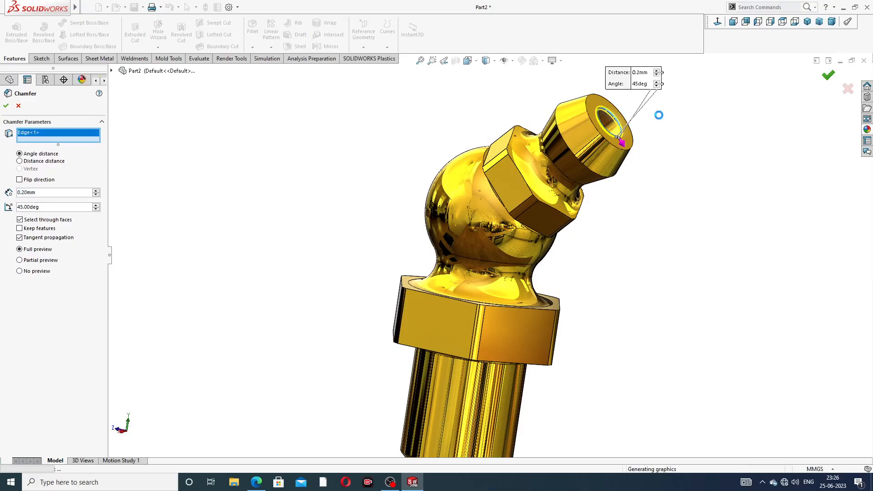
Step: Inspect the part down to the shank's underside, then check the thread note in the grease nipple PDF drawing
middle_drag(641, 130, 594, 170)
scroll(608, 142, down, 3)
scroll(594, 170, up, 3)
middle_drag(482, 207, 580, 149)
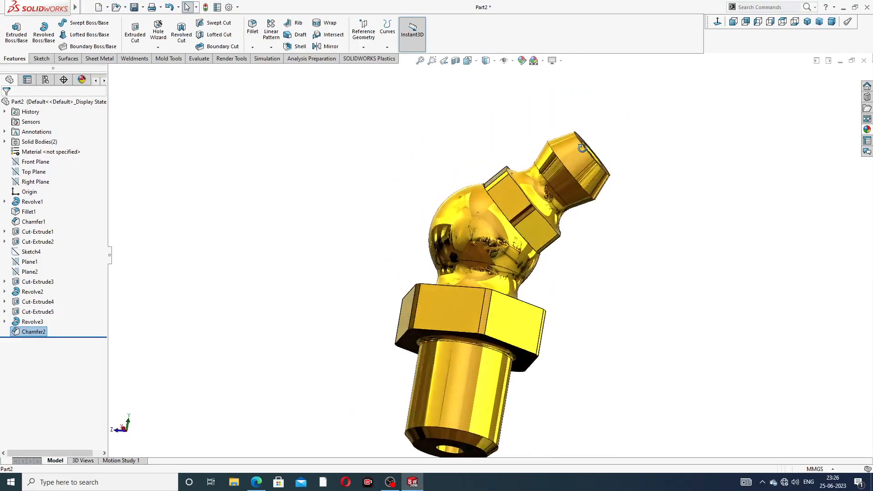
scroll(544, 348, up, 2)
click(262, 483)
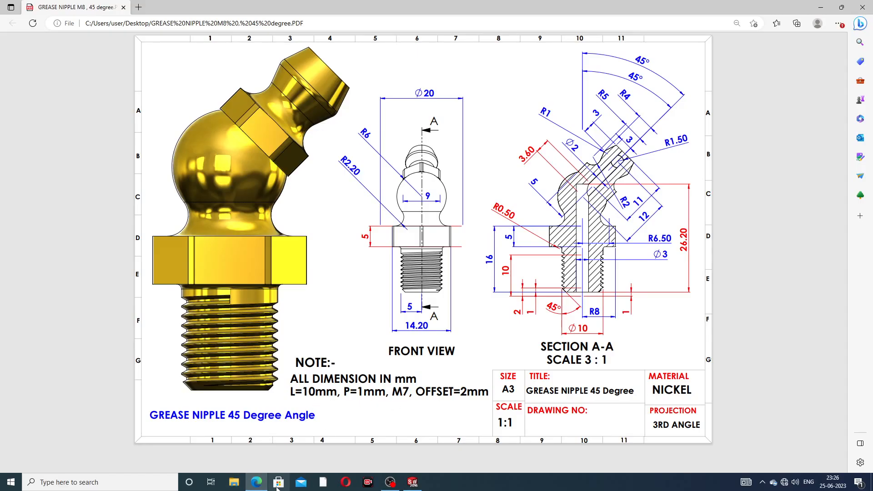
click(259, 484)
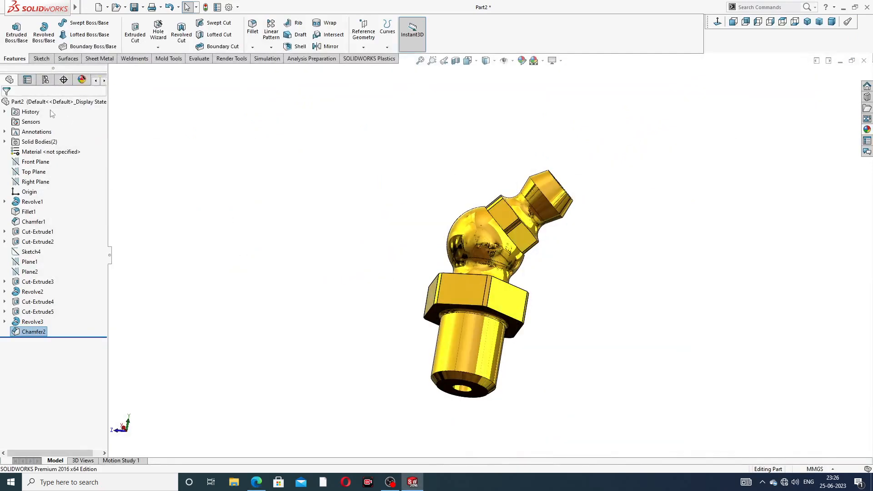
Step: Cut a 10 mm Metric Die M7x1.0 thread on the shank from its lower edge, with a 2 mm offset in the reversed direction
click(158, 47)
click(166, 70)
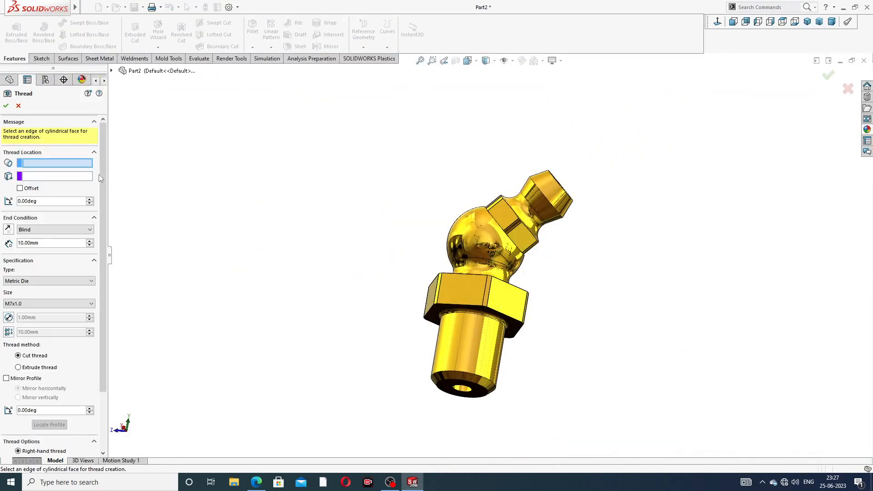
scroll(474, 370, down, 3)
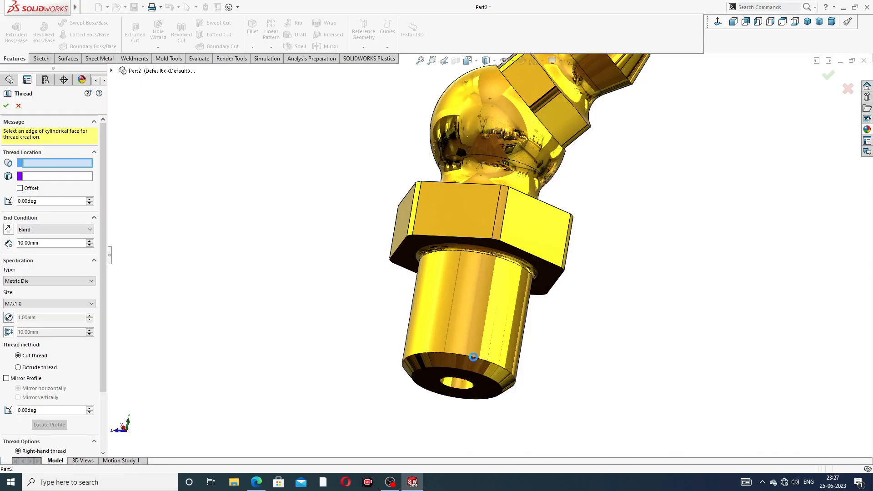
click(474, 358)
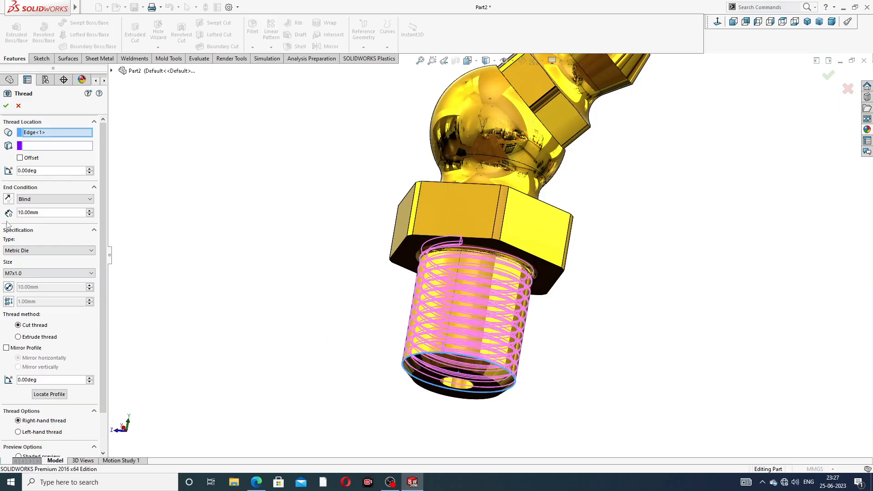
click(20, 158)
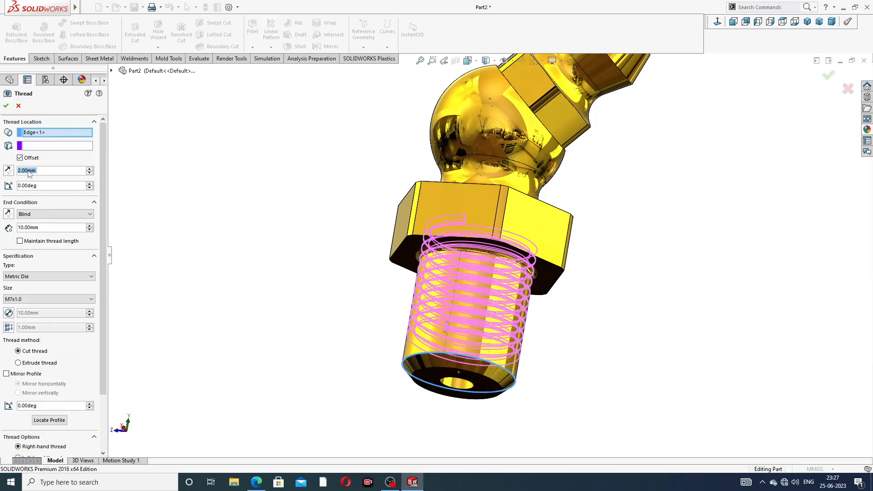
click(7, 171)
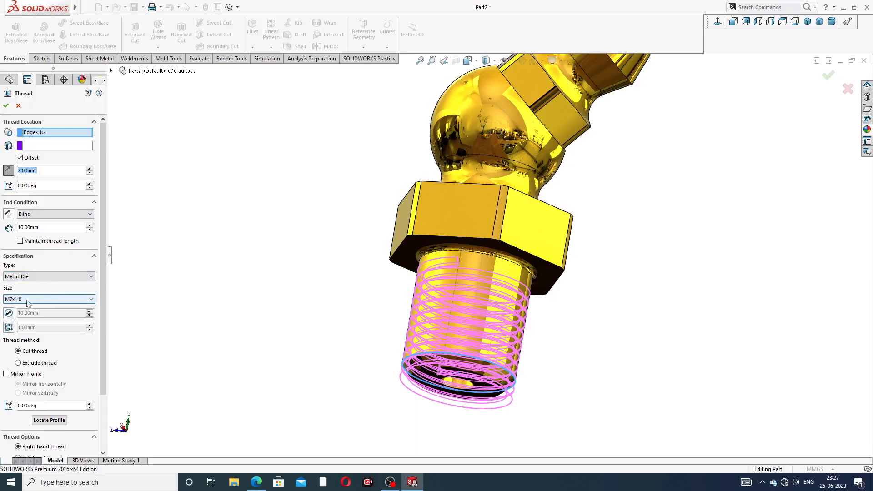
click(6, 106)
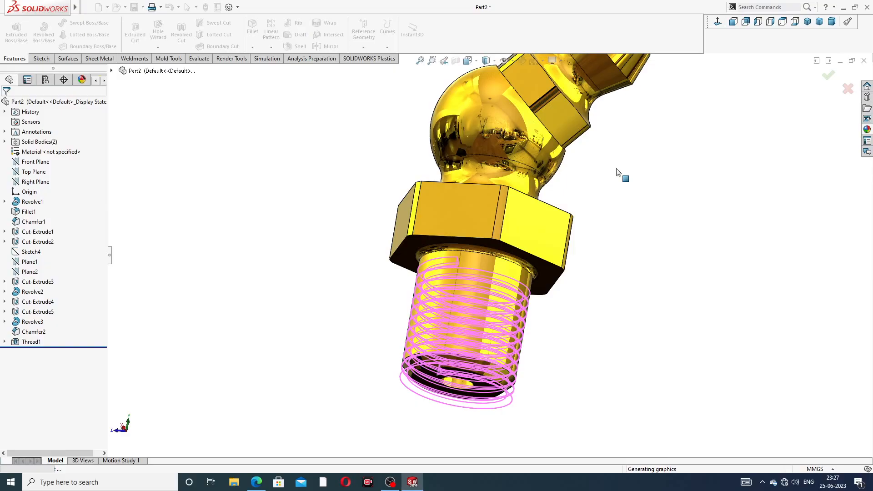
Step: Examine the threaded shank, hex and head bore from several sides, including the isometric view
scroll(603, 170, up, 3)
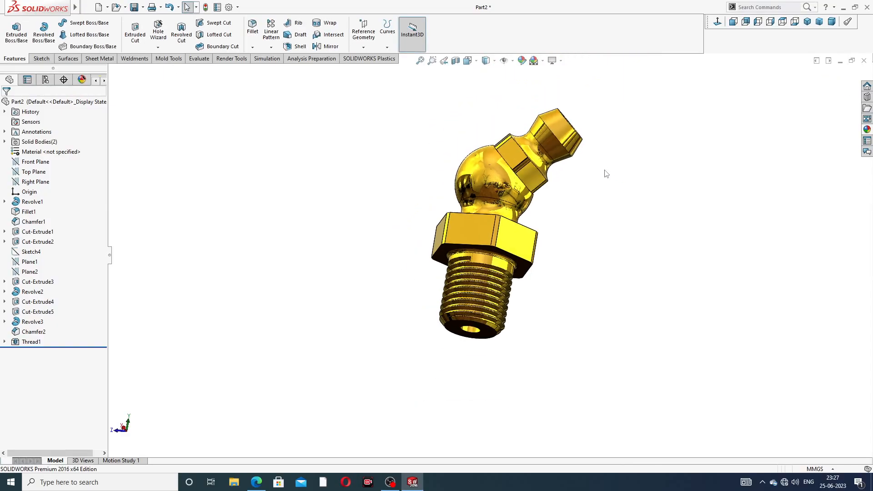
middle_drag(579, 141, 599, 226)
scroll(537, 148, down, 3)
middle_drag(603, 187, 575, 202)
scroll(477, 298, up, 3)
middle_drag(509, 301, 541, 273)
click(807, 22)
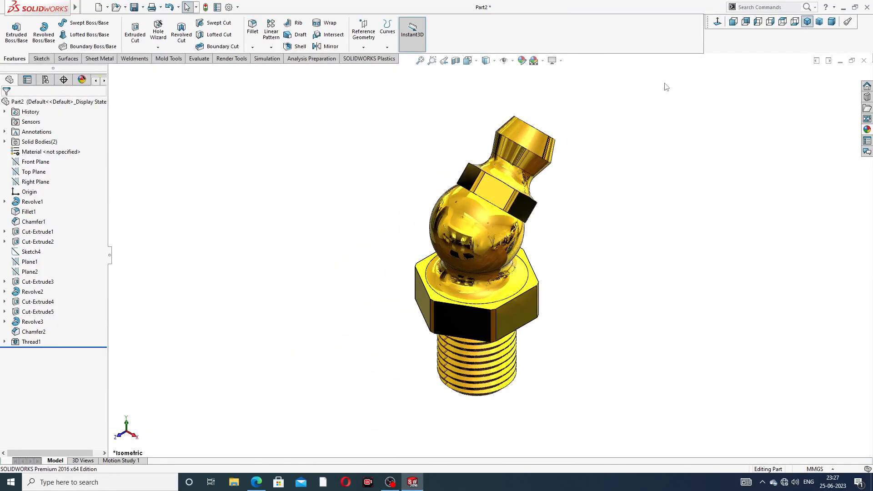
middle_drag(635, 177, 534, 186)
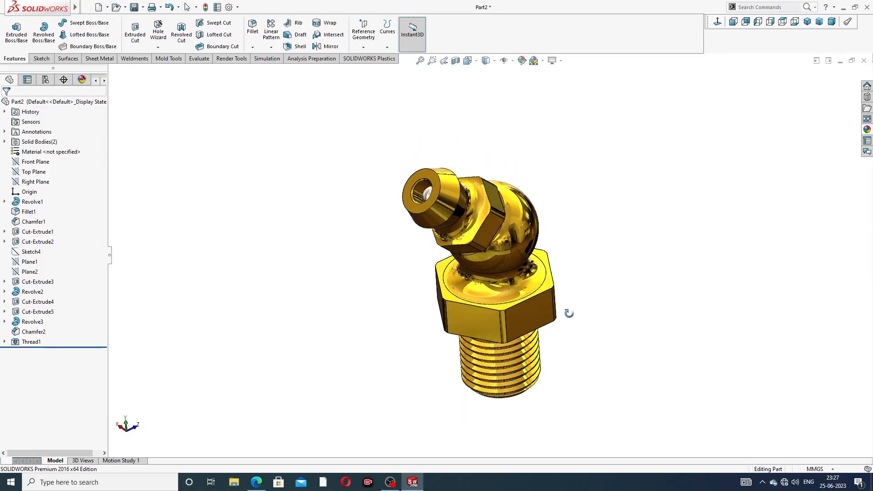
scroll(569, 317, down, 3)
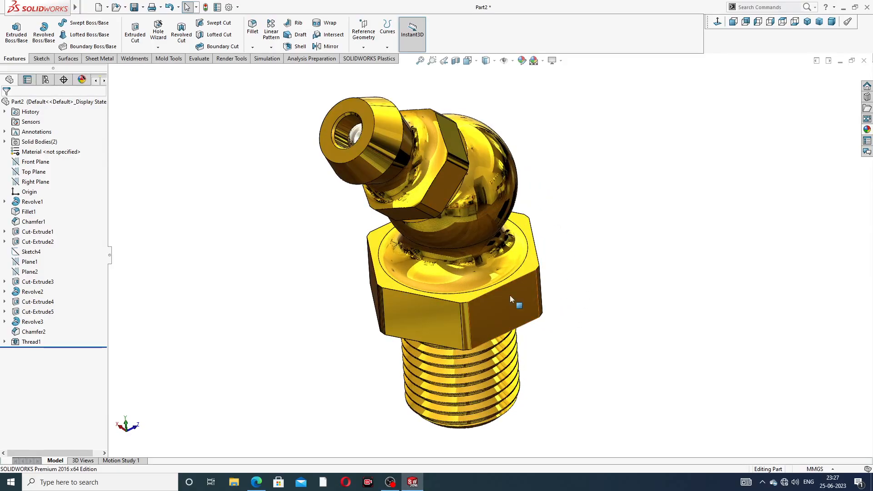